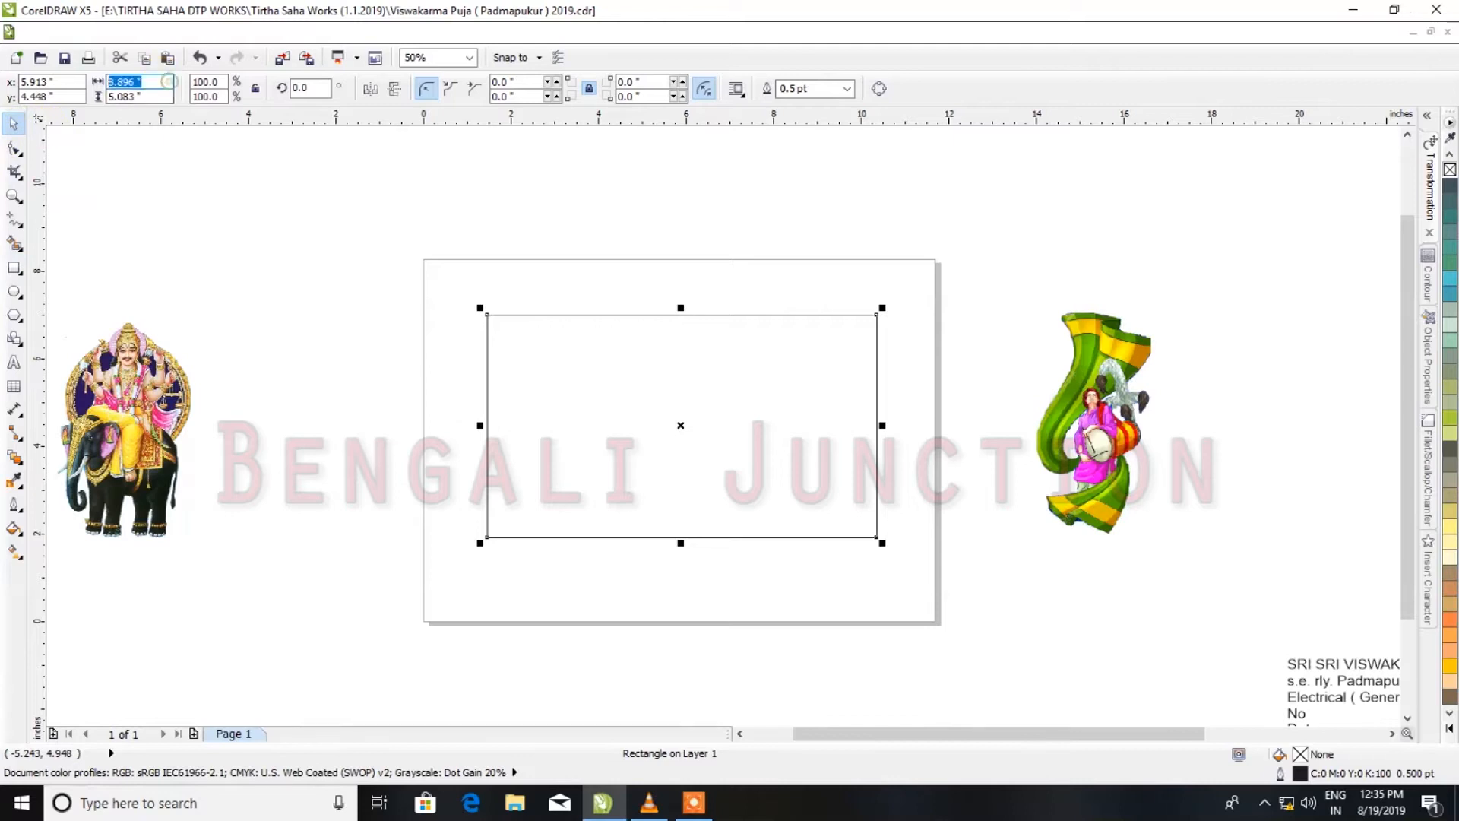
# Size the selected rectangle to 6 inches wide by 11 inches high and rotate it 90 degrees
pyautogui.write('11')
pyautogui.press('Return')
pyautogui.click(310, 88)
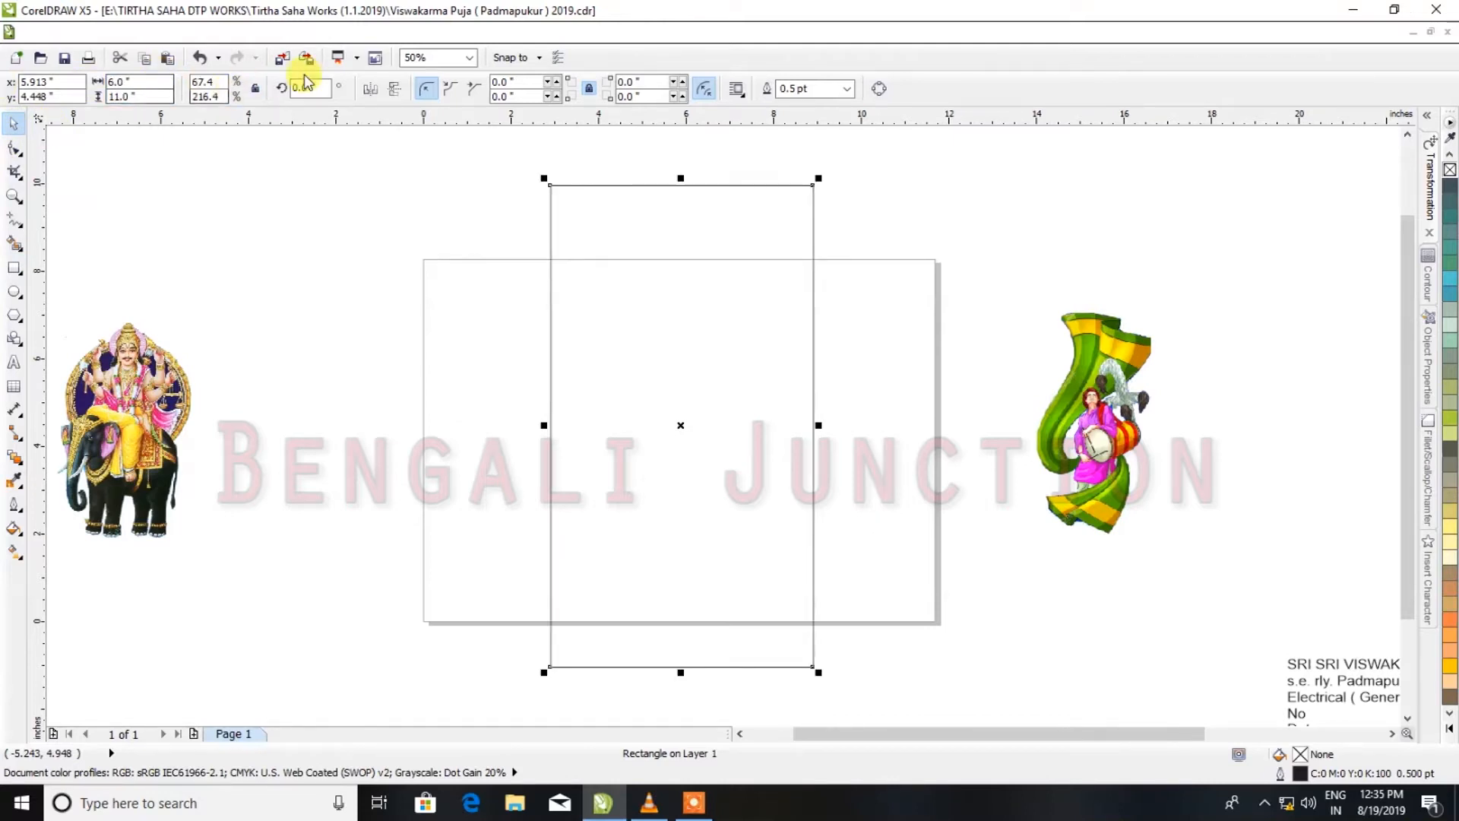
pyautogui.write('90')
pyautogui.press('Return')
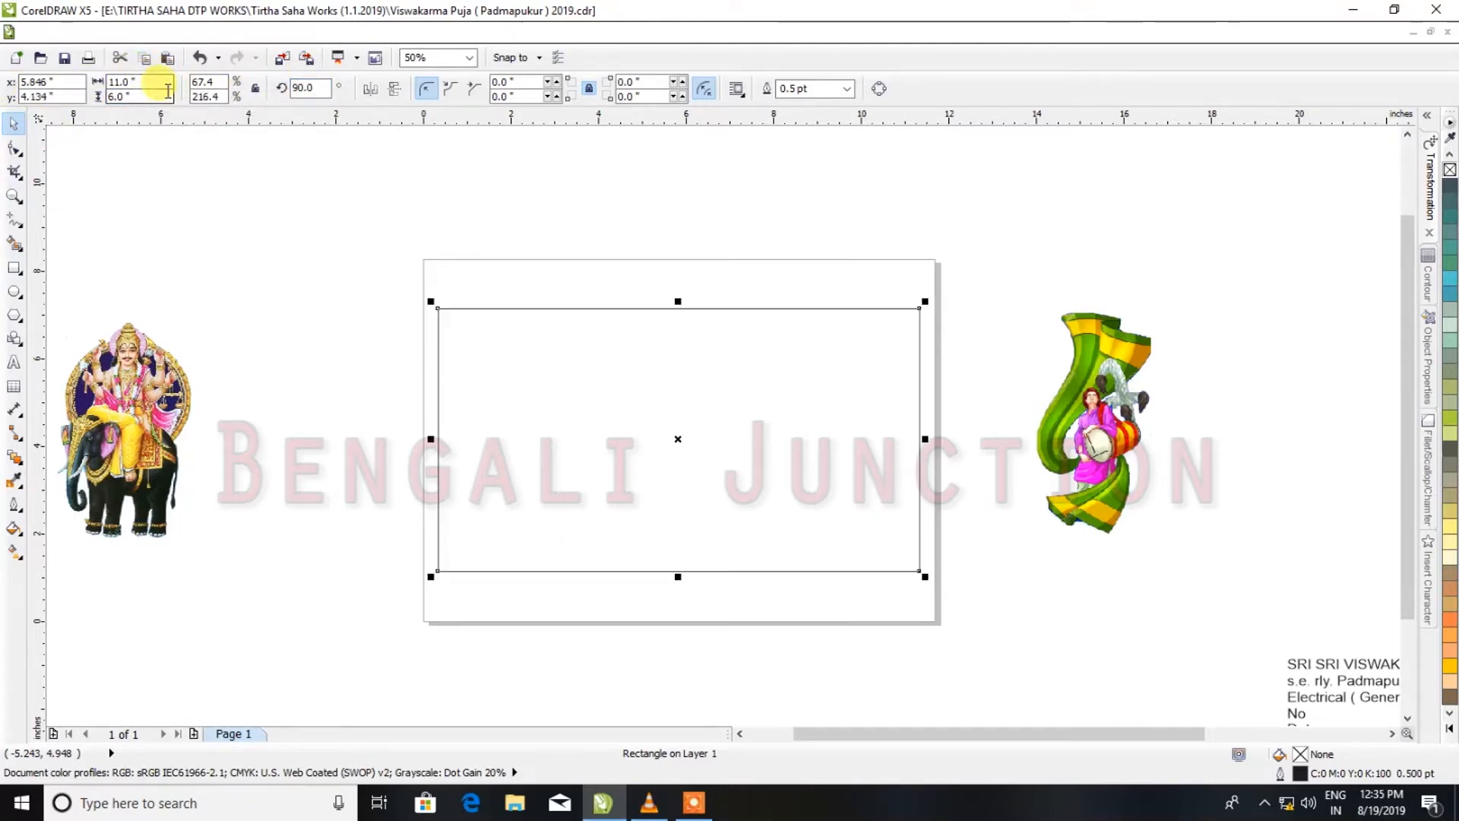
# Set the rectangle's outline width to 1 pt and deselect it
pyautogui.click(848, 88)
pyautogui.click(786, 152)
pyautogui.click(1141, 589)
# Move the drummer picture closer to the page's right edge, slightly lower, and leave it outside the page
pyautogui.click(1104, 492)
pyautogui.moveTo(1059, 430); pyautogui.dragTo(1038, 470)
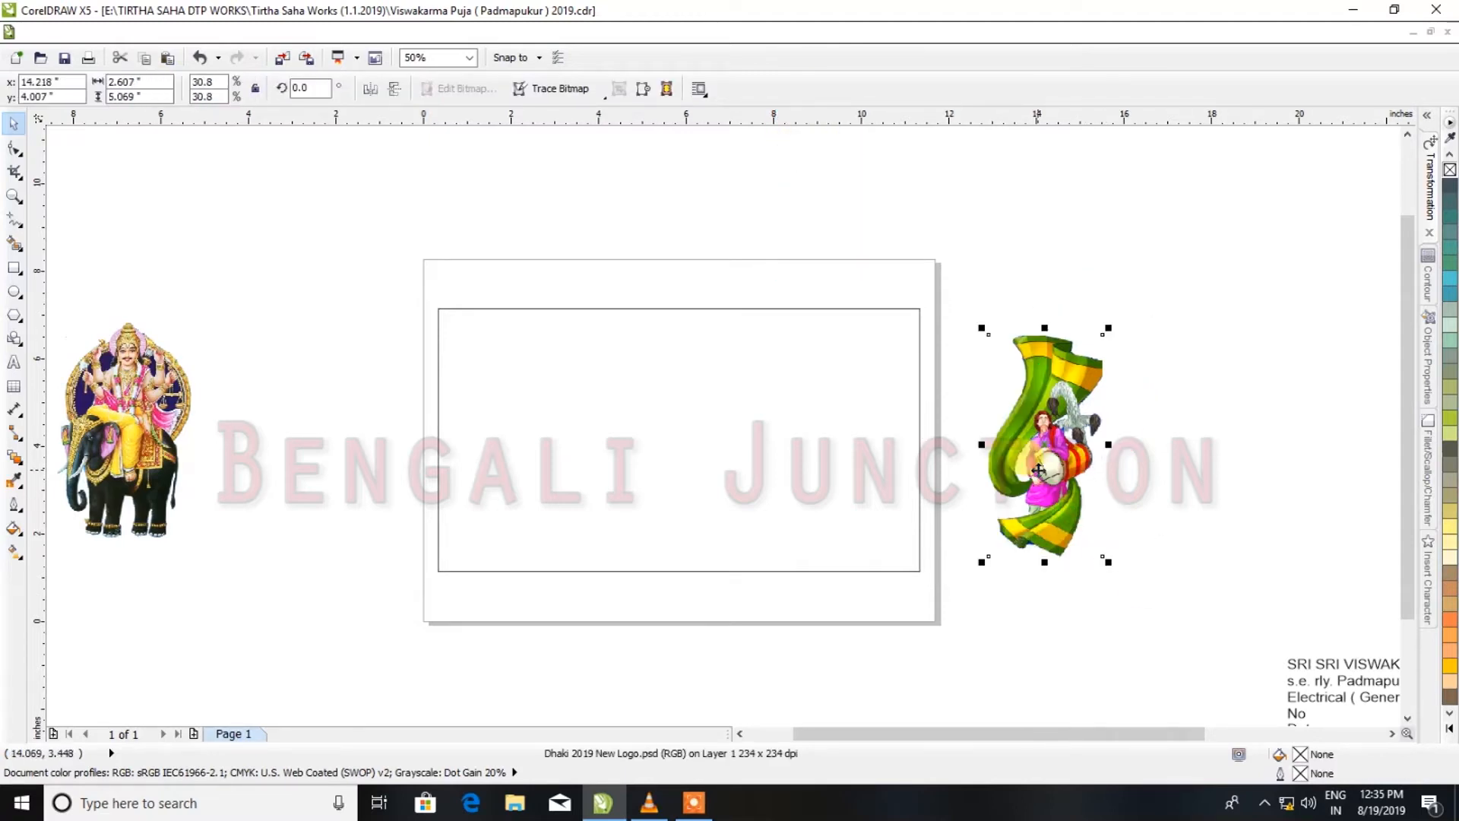
pyautogui.scroll(3, 1038, 470)
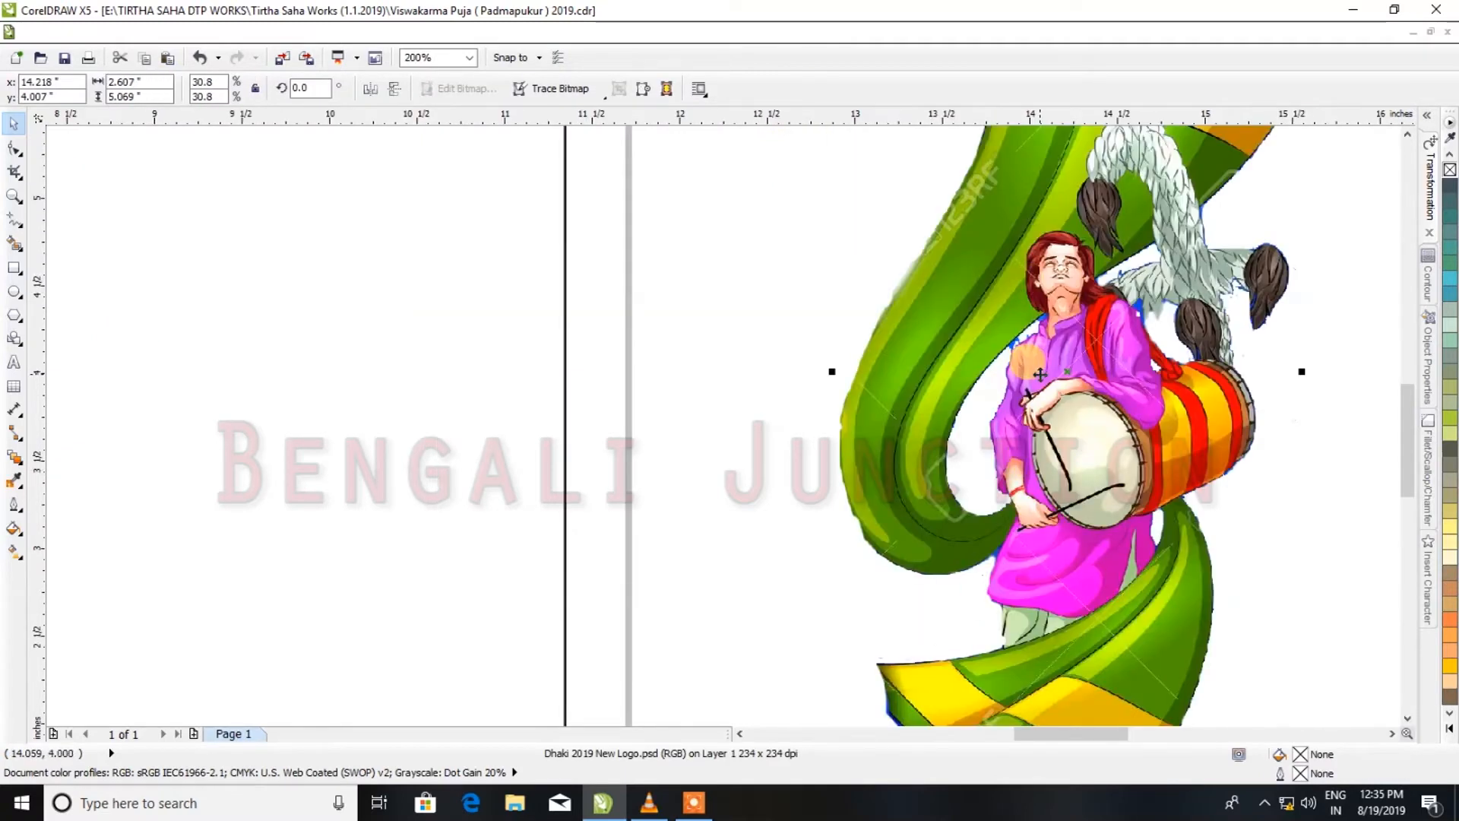
pyautogui.scroll(-1, 1039, 374)
pyautogui.scroll(-1, 1039, 374)
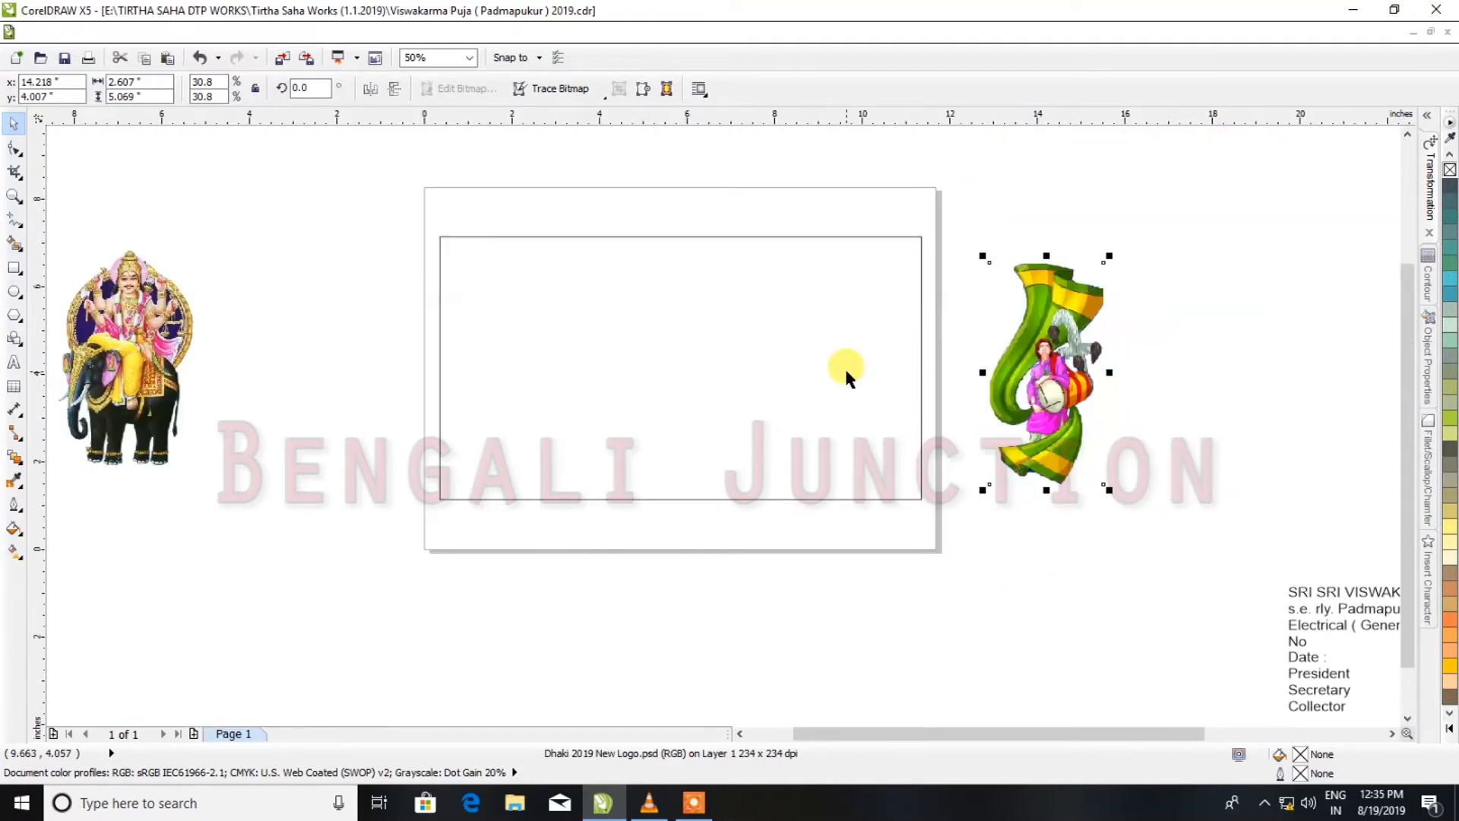
pyautogui.click(697, 323)
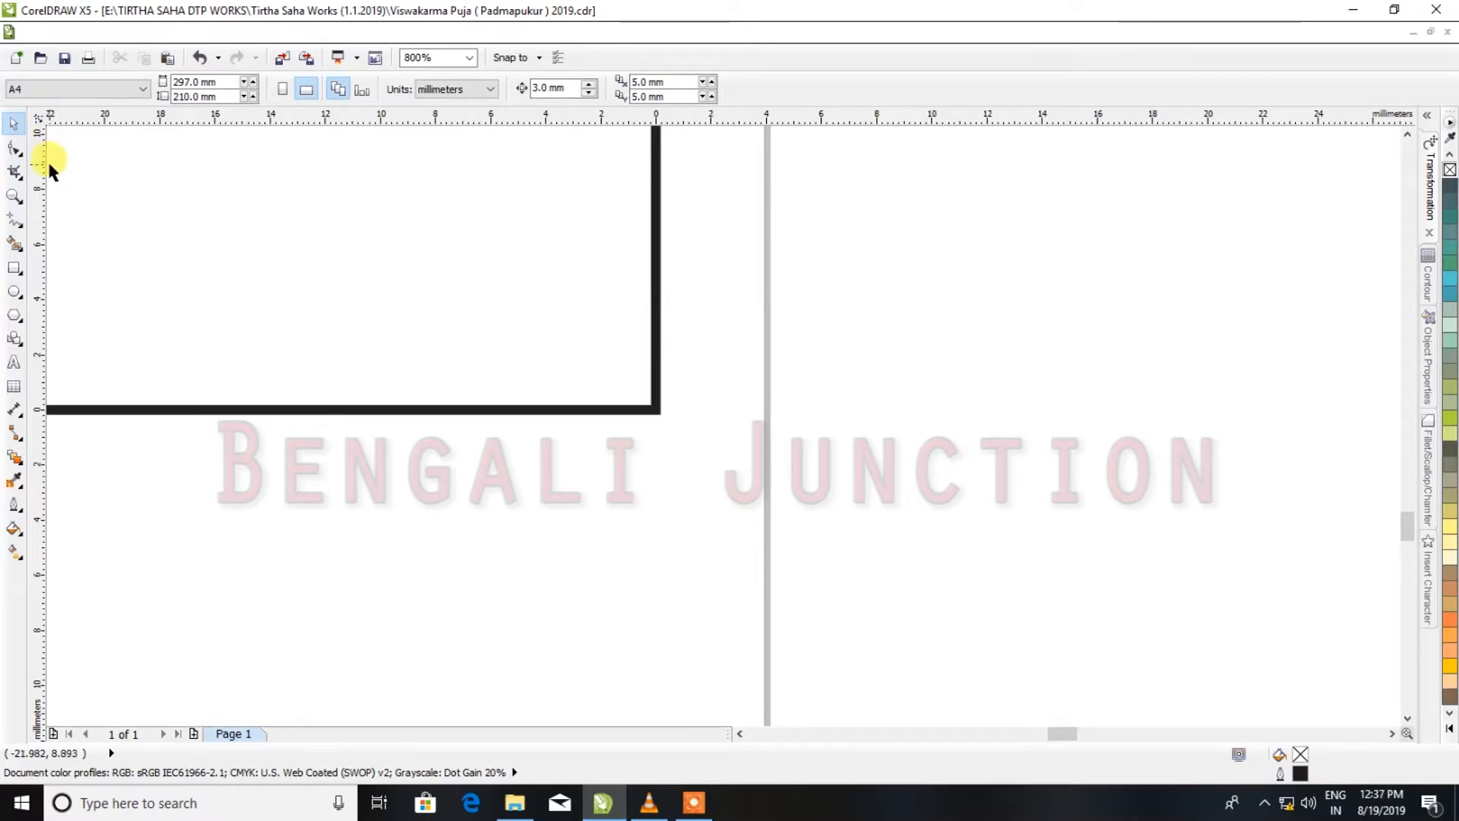
# Place a vertical guideline at x = -10 mm and a horizontal guideline at y = 10 mm
pyautogui.moveTo(39, 169); pyautogui.dragTo(170, 190)
pyautogui.click(75, 82)
pyautogui.write('-10')
pyautogui.press('Return')
pyautogui.moveTo(259, 122); pyautogui.dragTo(258, 142)
pyautogui.moveTo(60, 97); pyautogui.dragTo(9, 98)
pyautogui.write('10')
pyautogui.press('Return')
pyautogui.scroll(-4, 964, 535)
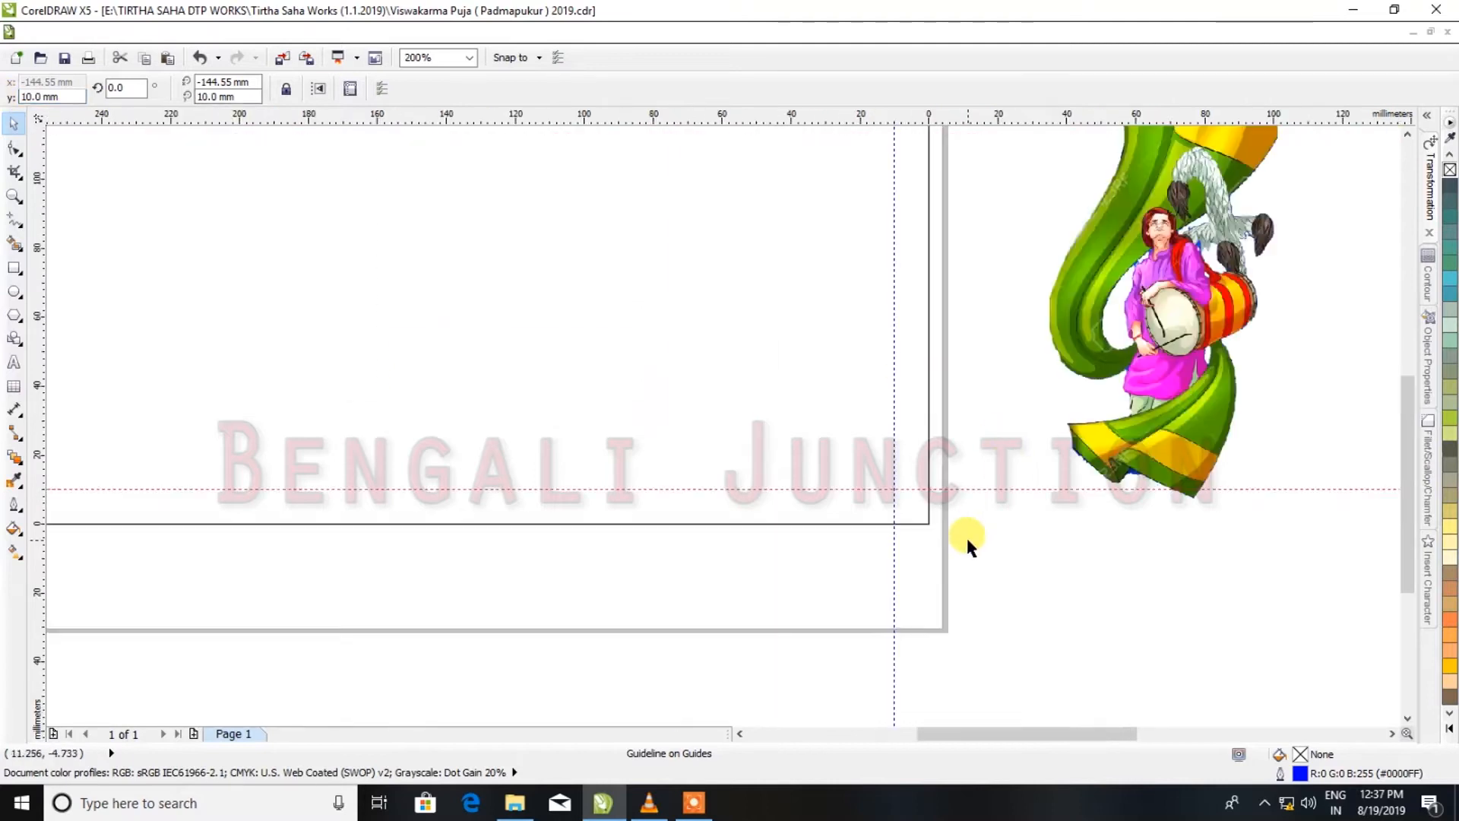
pyautogui.click(1062, 475)
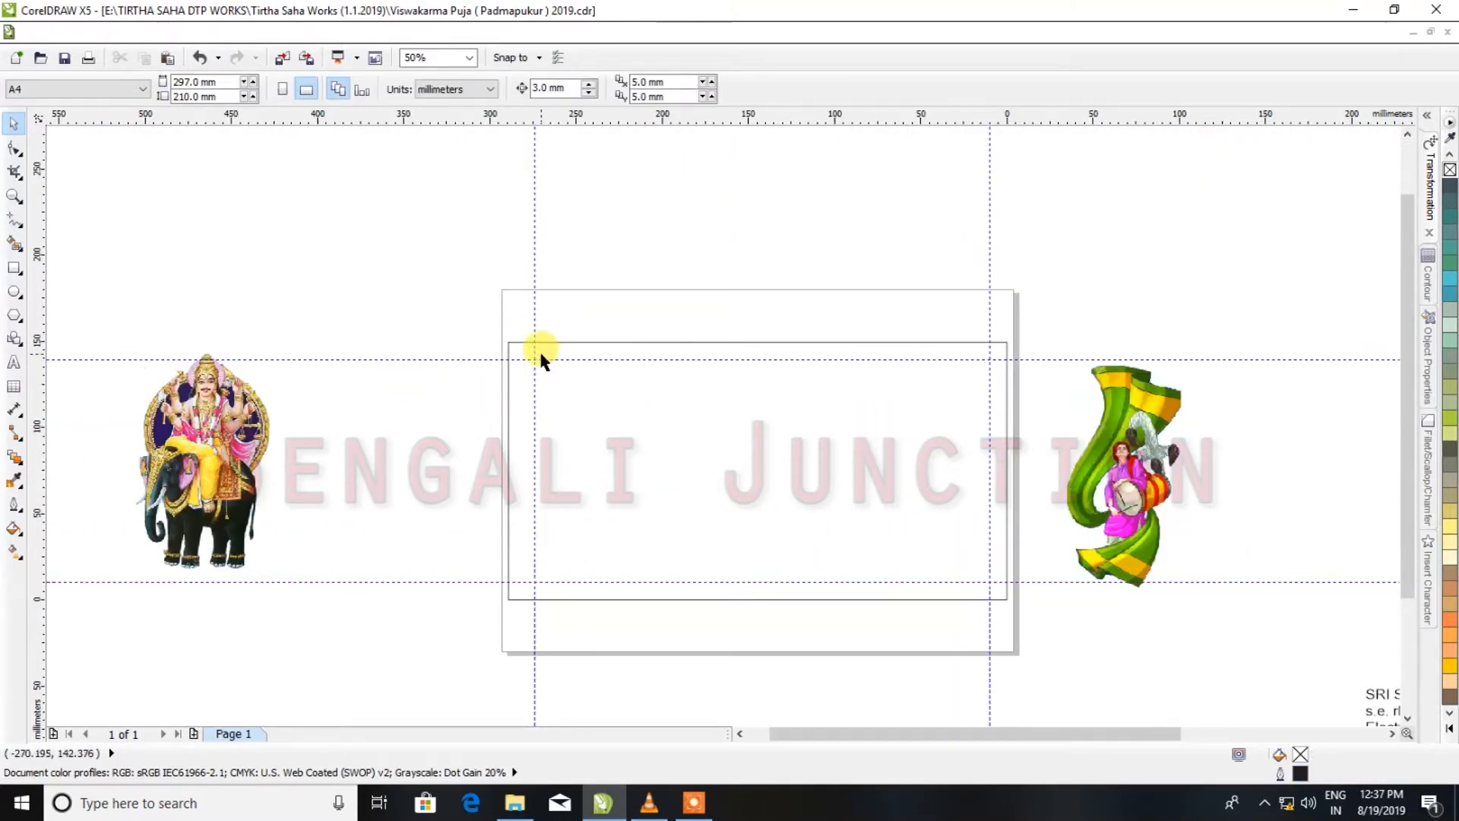
# Set the ruler origin at the upper-left guideline intersection and add a vertical guideline at x = 80 mm
pyautogui.scroll(3, 540, 358)
pyautogui.moveTo(454, 407); pyautogui.dragTo(487, 394)
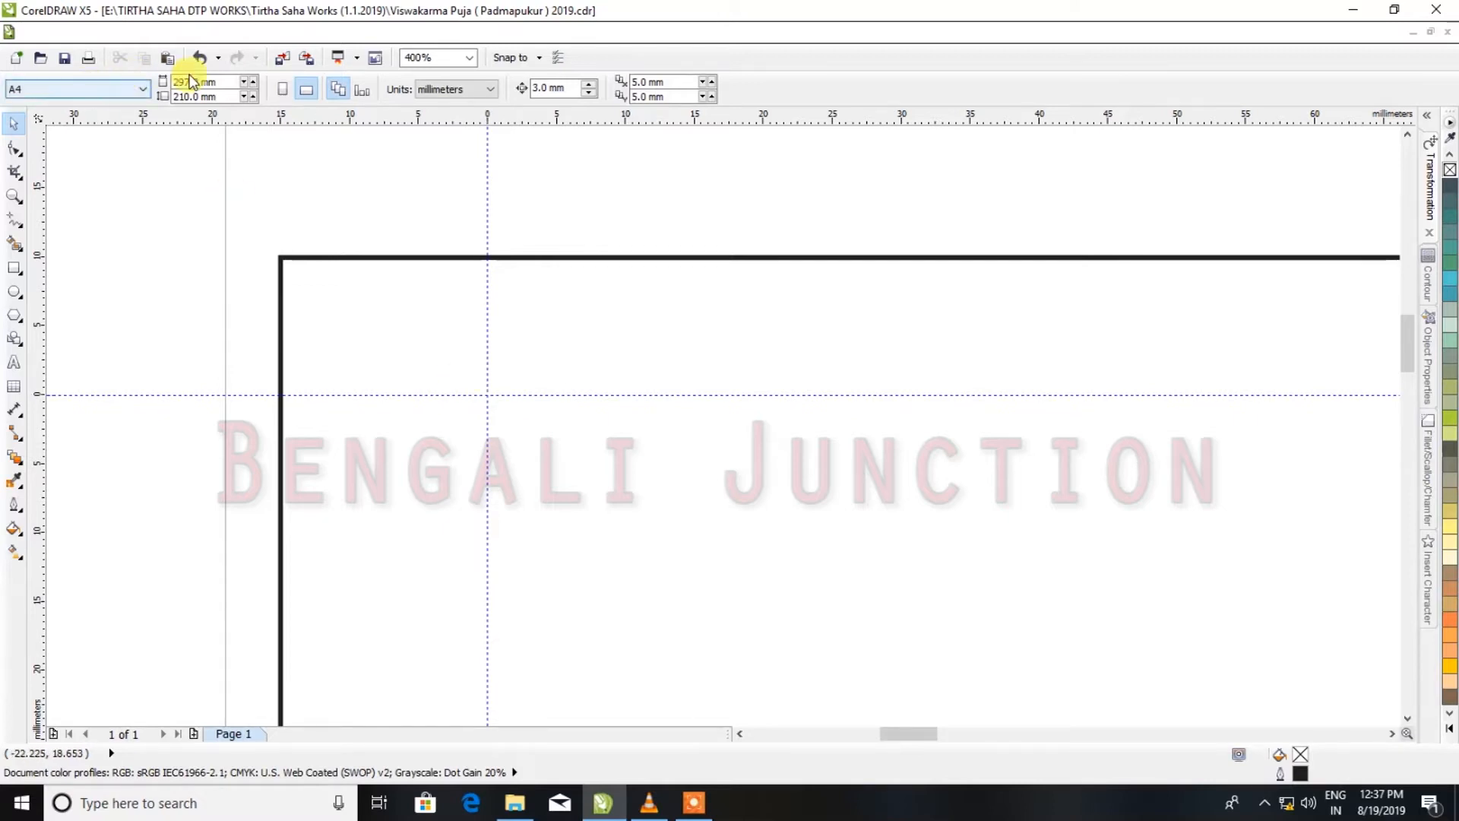
pyautogui.moveTo(42, 227); pyautogui.dragTo(629, 277)
pyautogui.click(30, 81)
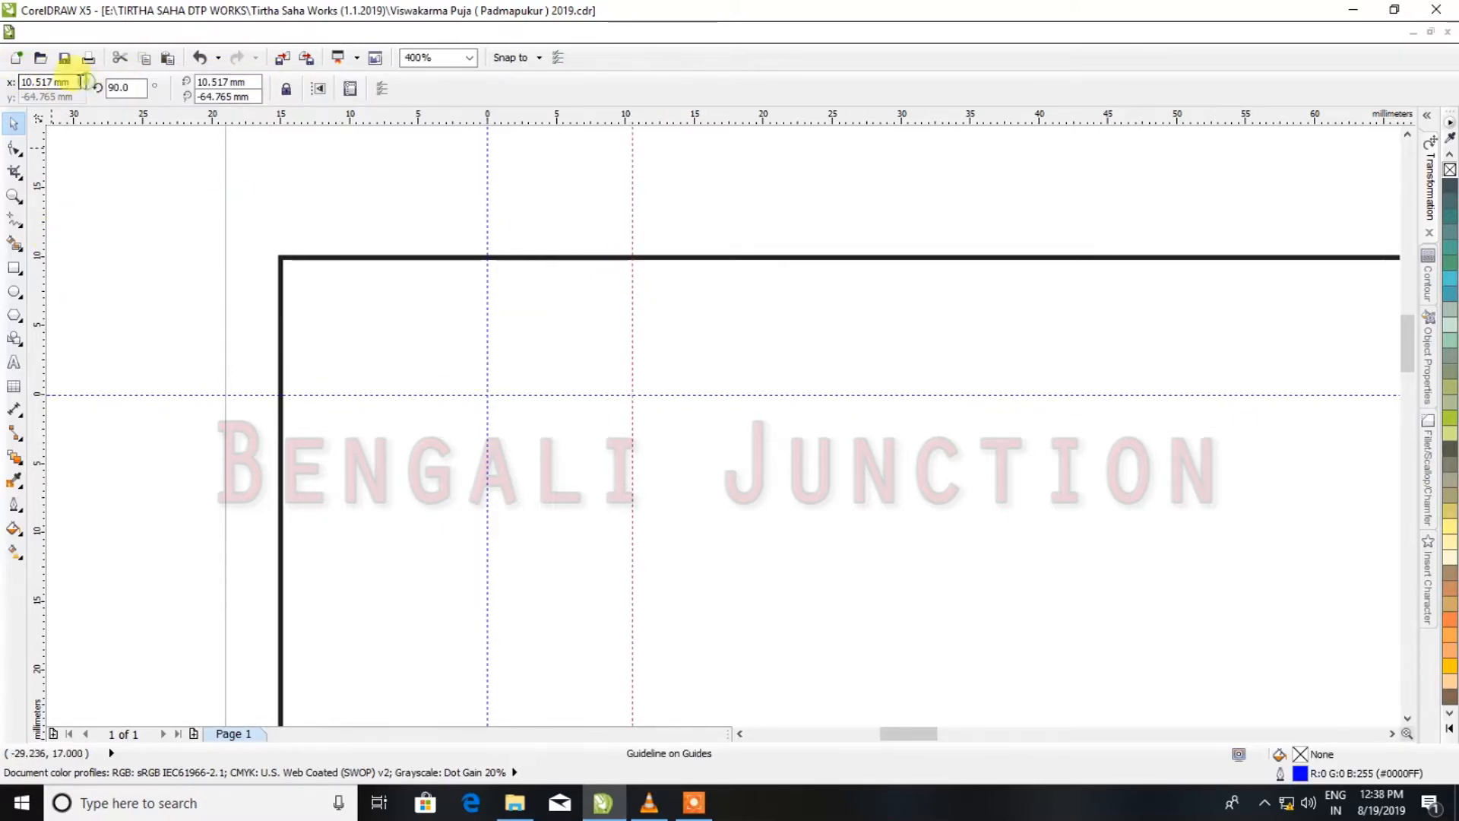
pyautogui.write('98')
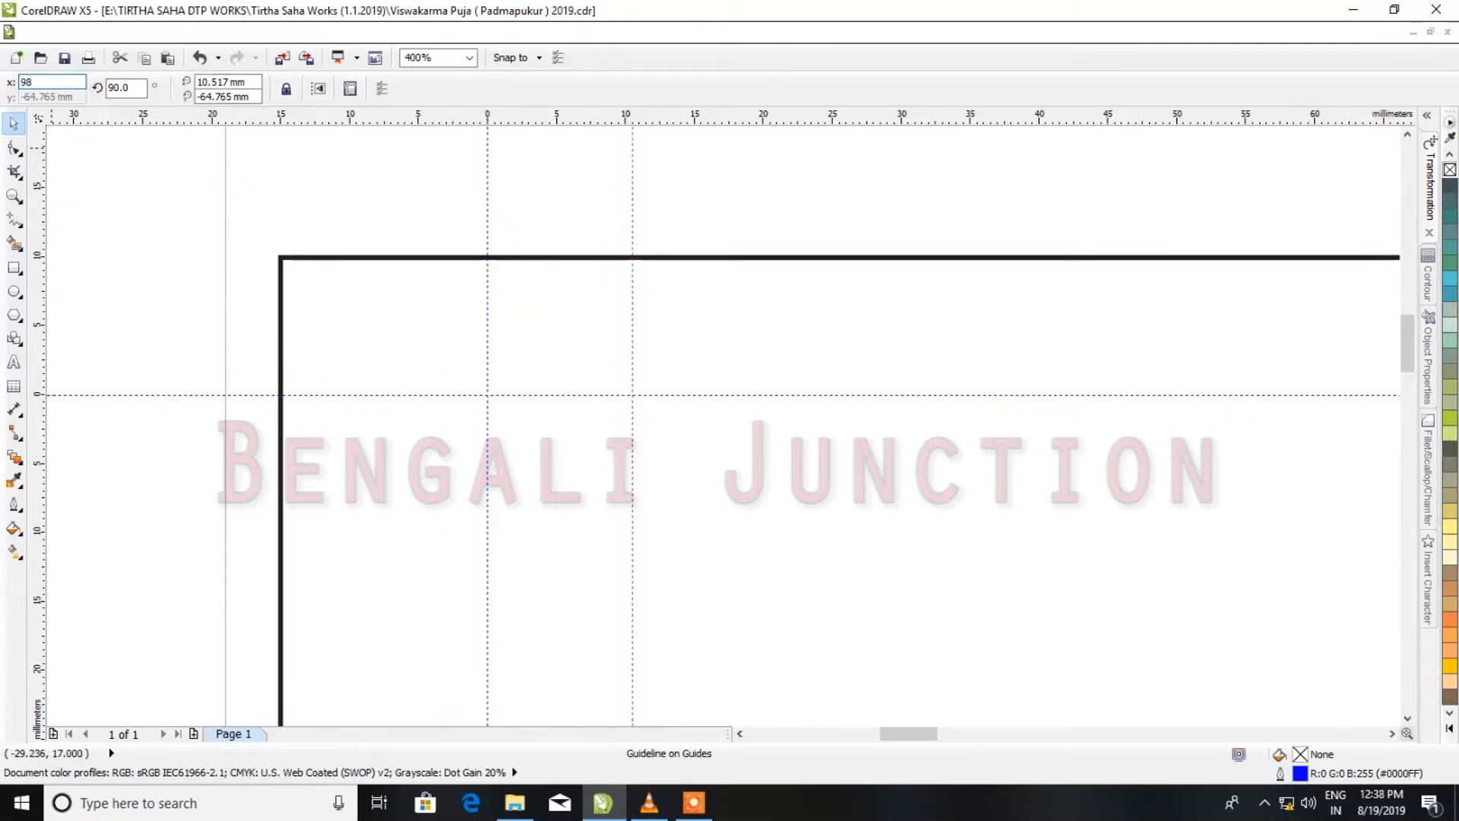
pyautogui.press('Return')
pyautogui.scroll(-4, 727, 416)
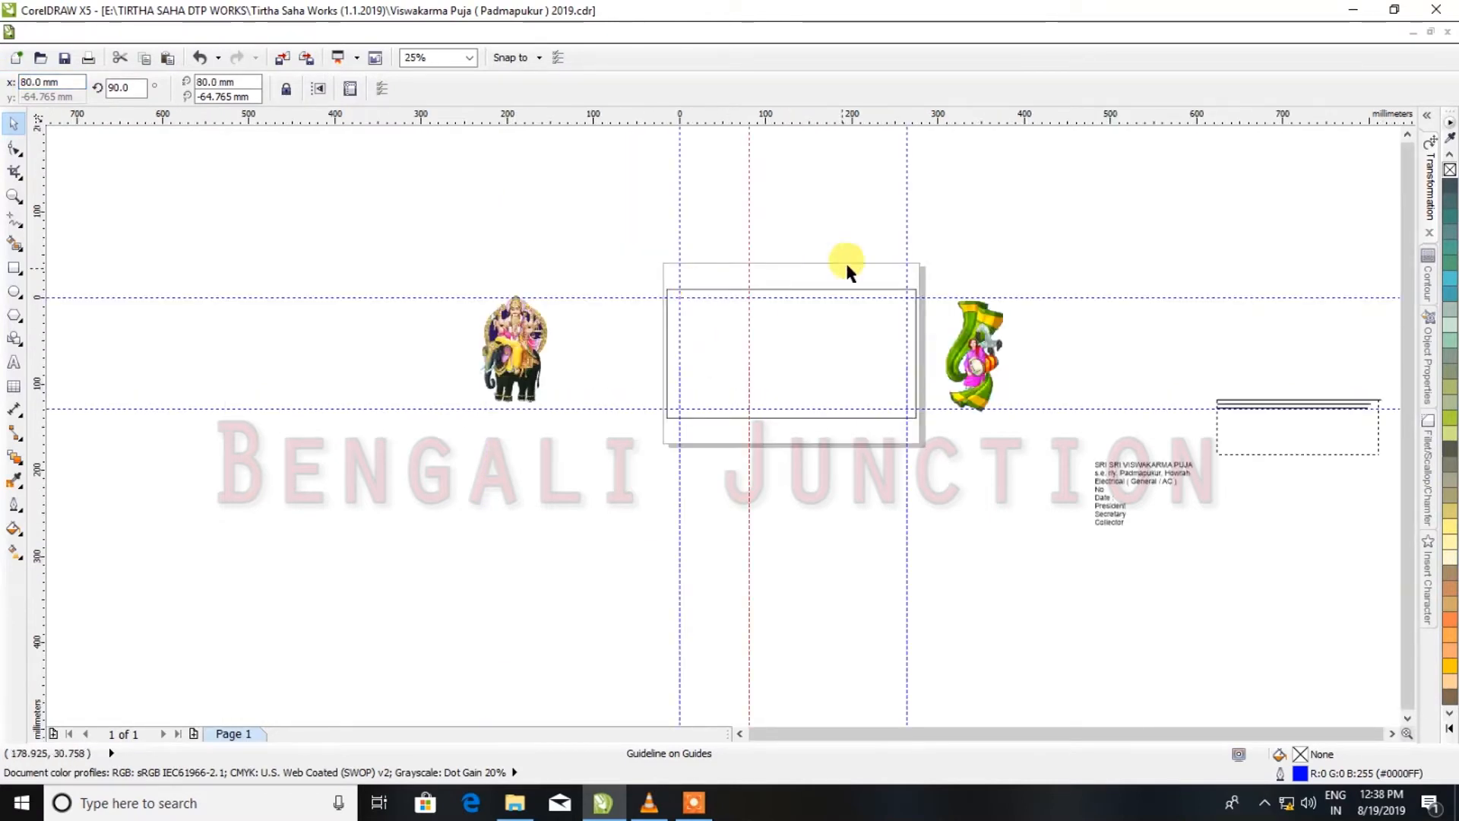
pyautogui.click(843, 262)
# Move the ruler origin to the intersection of the 80 mm guideline and the upper horizontal guideline
pyautogui.scroll(2, 798, 287)
pyautogui.scroll(3, 679, 313)
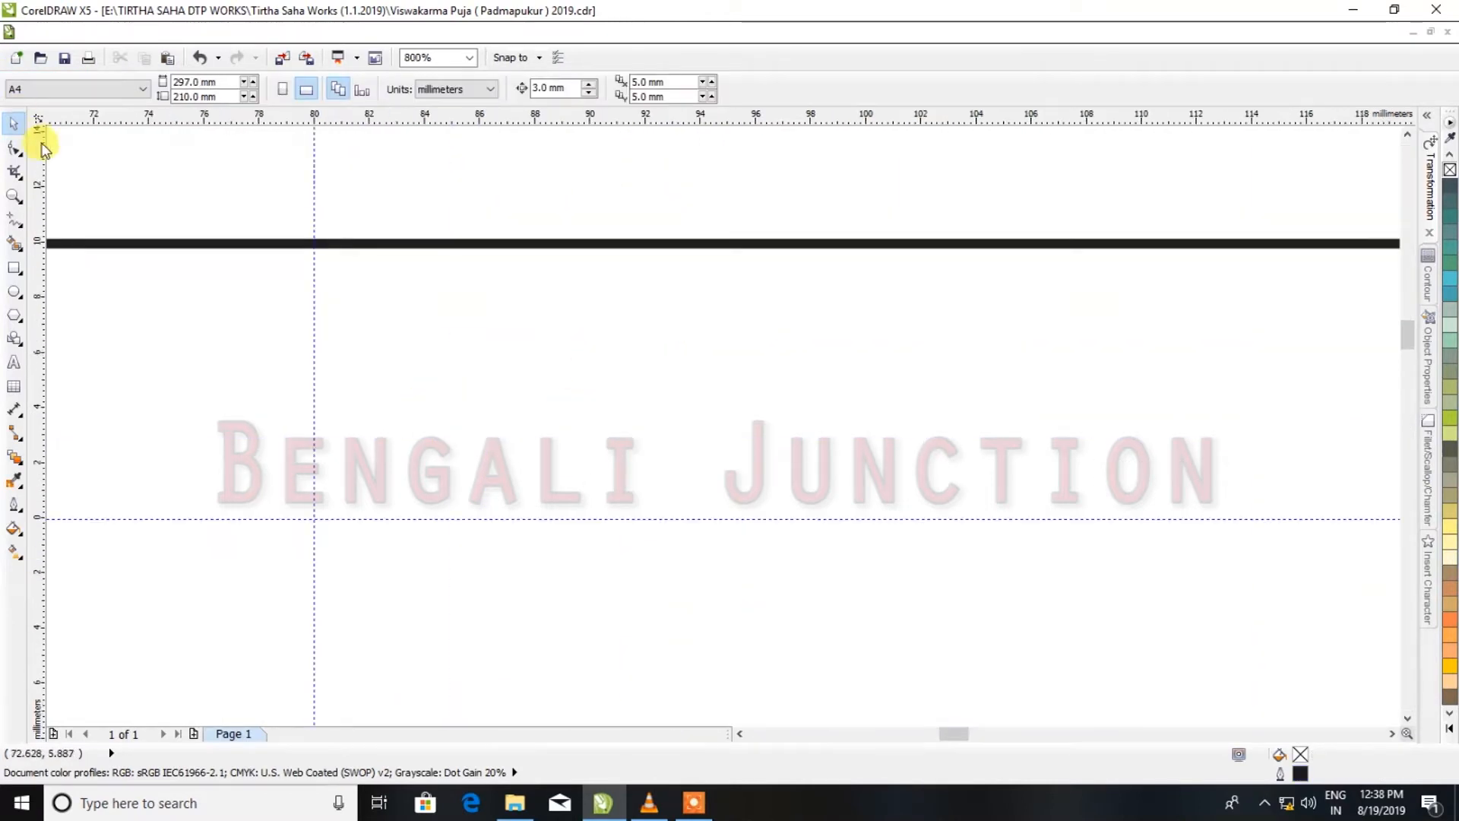
pyautogui.moveTo(38, 123); pyautogui.dragTo(318, 517)
pyautogui.scroll(3, 318, 517)
pyautogui.moveTo(38, 117); pyautogui.dragTo(285, 533)
# Add vertical guidelines at x = 10 mm and x = 5 mm and save the document
pyautogui.moveTo(38, 331); pyautogui.dragTo(682, 384)
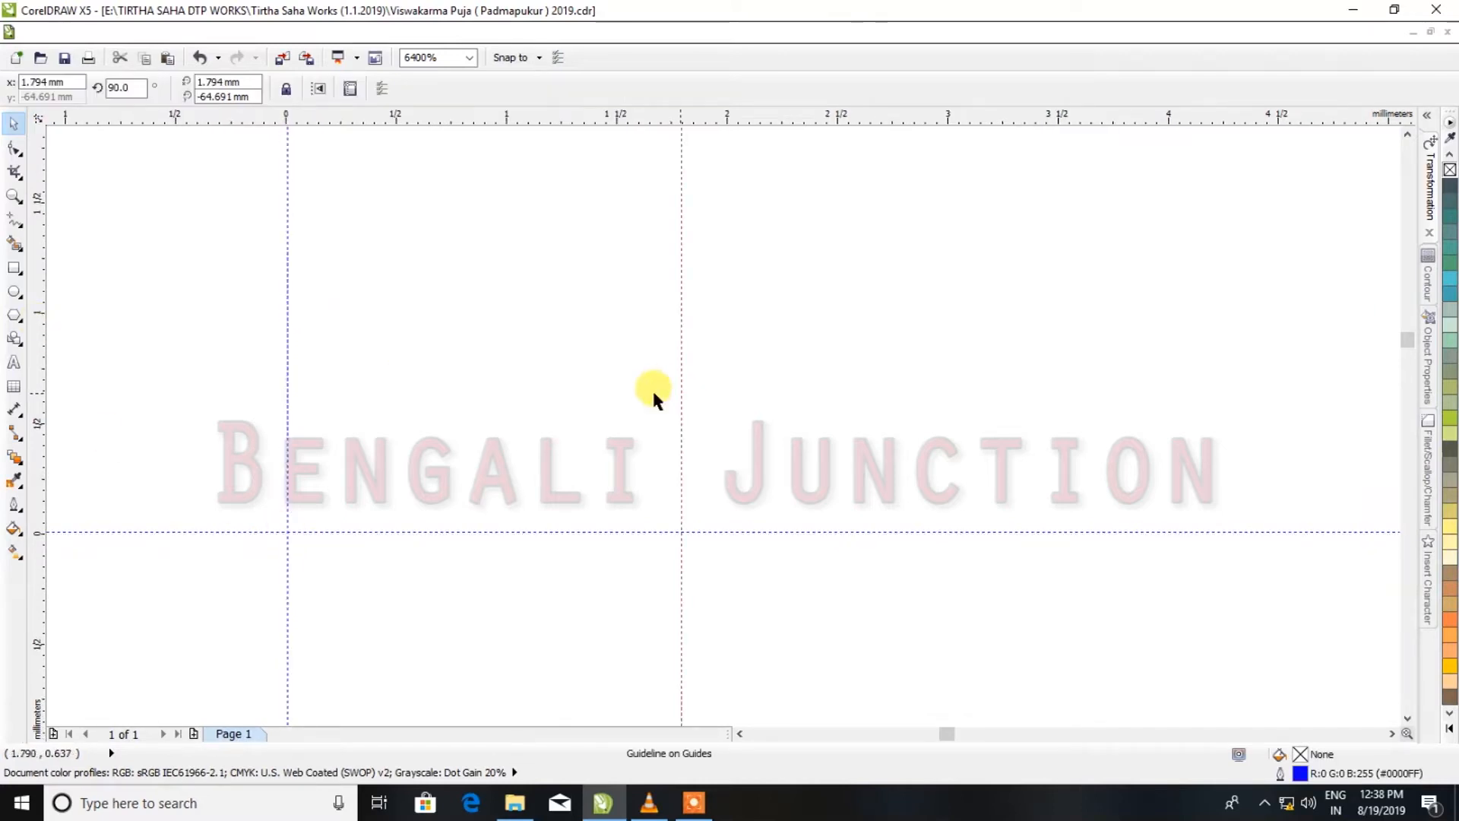
pyautogui.press('Return')
pyautogui.scroll(-4, 190, 213)
pyautogui.moveTo(42, 281); pyautogui.dragTo(245, 277)
pyautogui.moveTo(61, 81); pyautogui.dragTo(3, 92)
pyautogui.write('5')
pyautogui.press('Return')
pyautogui.scroll(-4, 455, 487)
pyautogui.click(463, 406)
pyautogui.scroll(1, 437, 606)
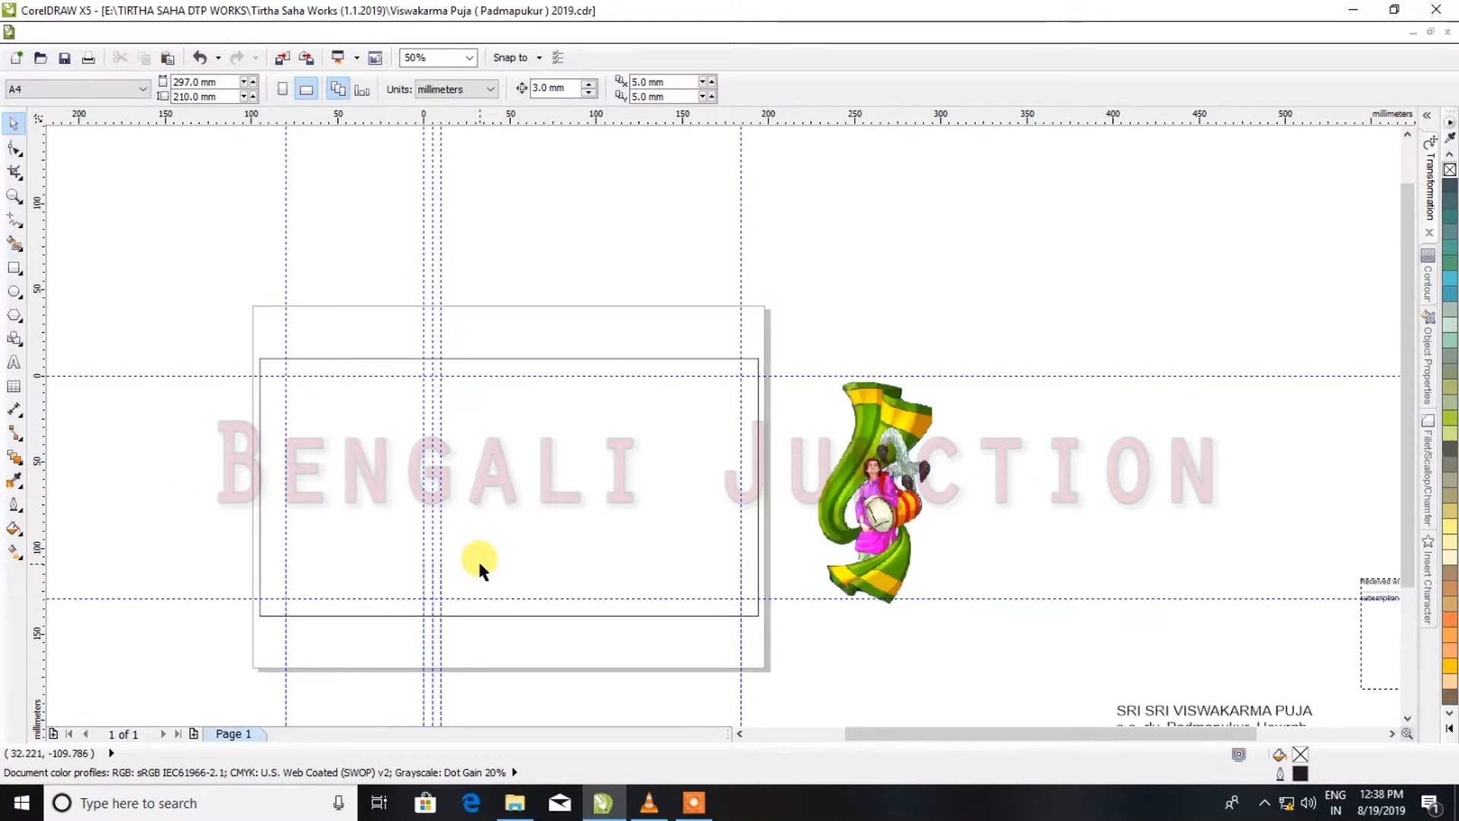
pyautogui.hotkey('ctrl', 's')
# Duplicate the large rectangle and reduce the copy's height by 20 mm and its width by 105 mm
pyautogui.click(548, 357)
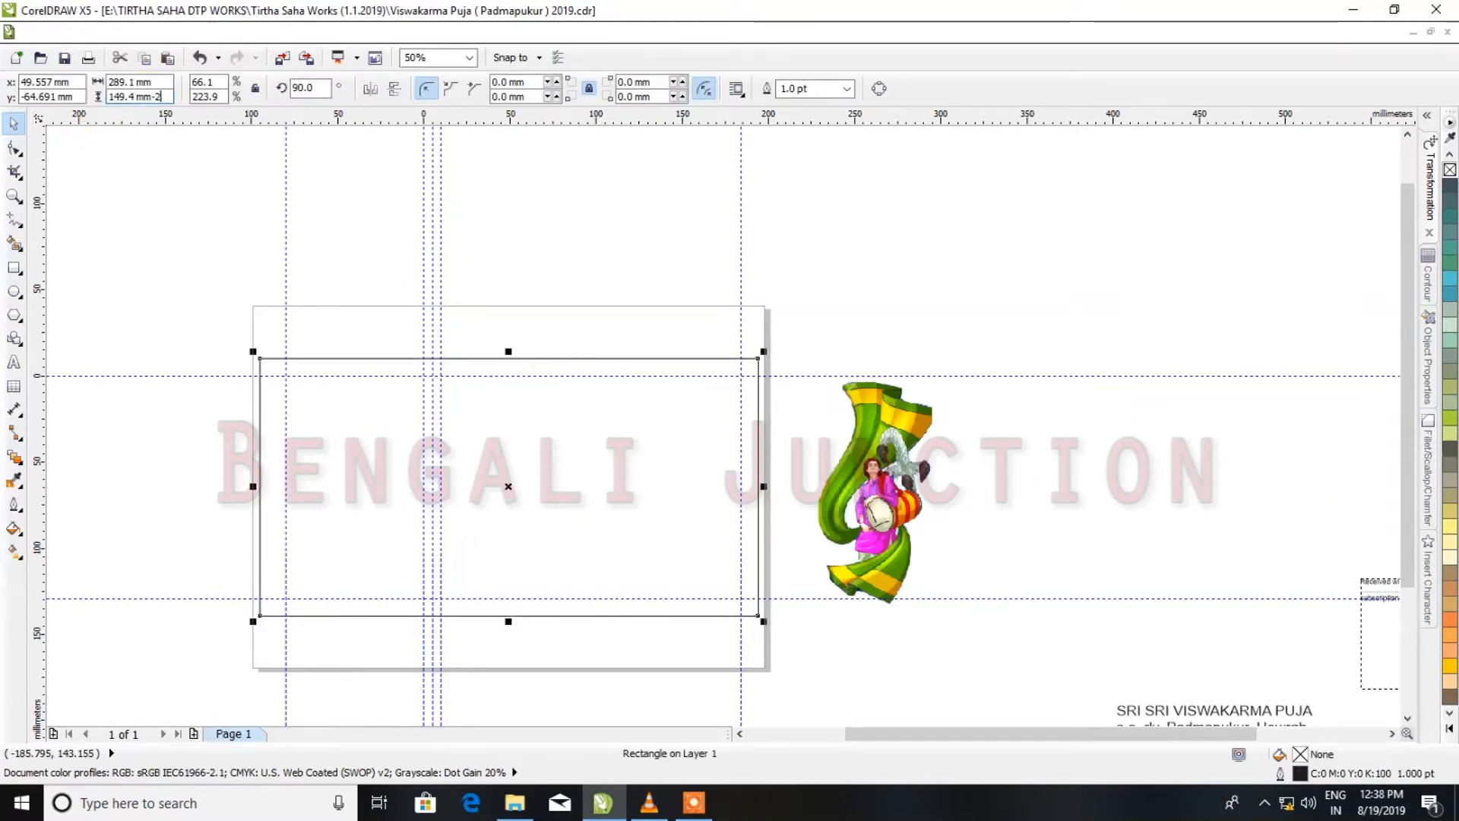
pyautogui.write('0')
pyautogui.press('Return')
pyautogui.click(164, 81)
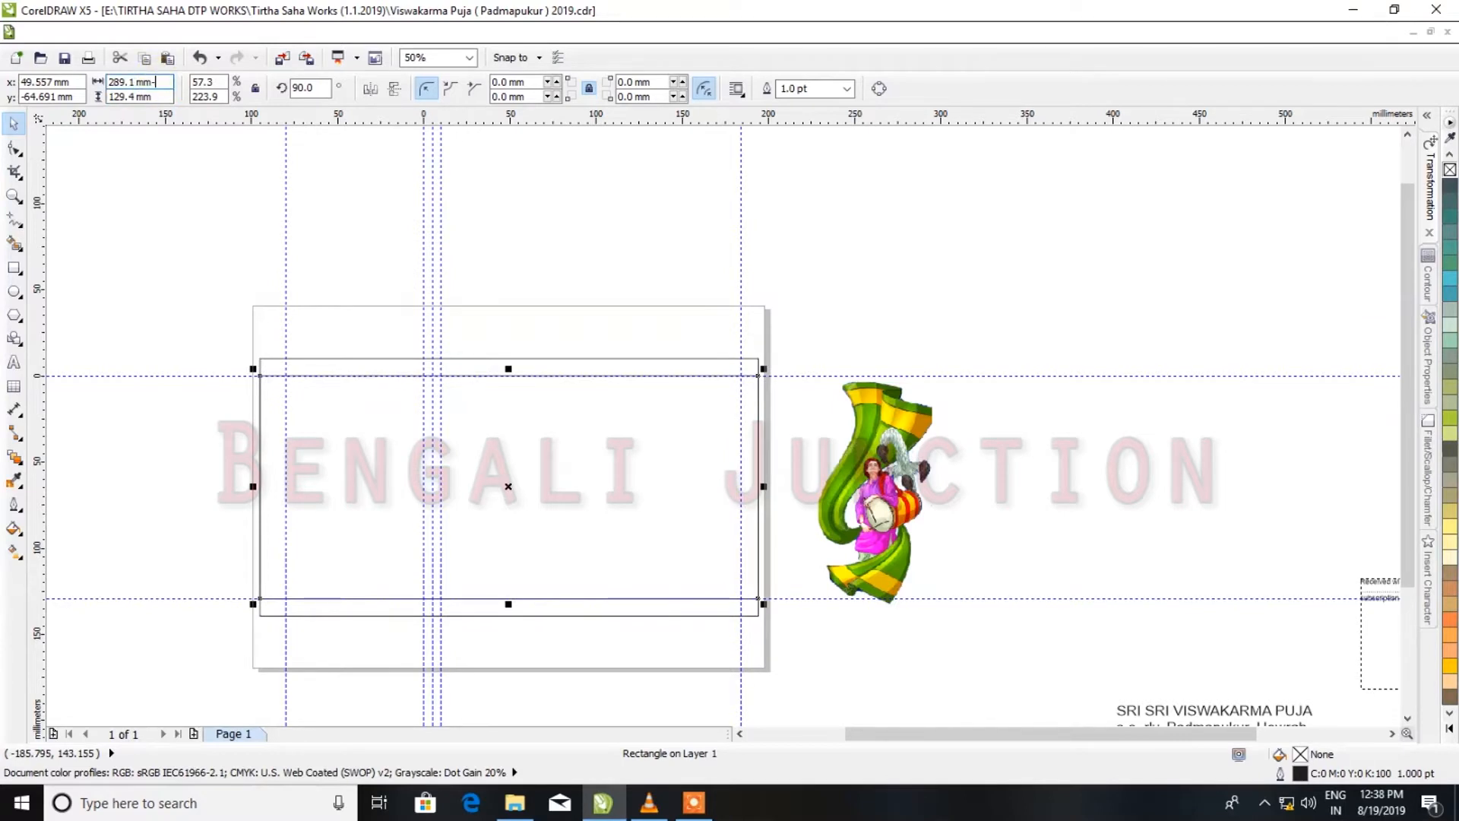
pyautogui.write('-')
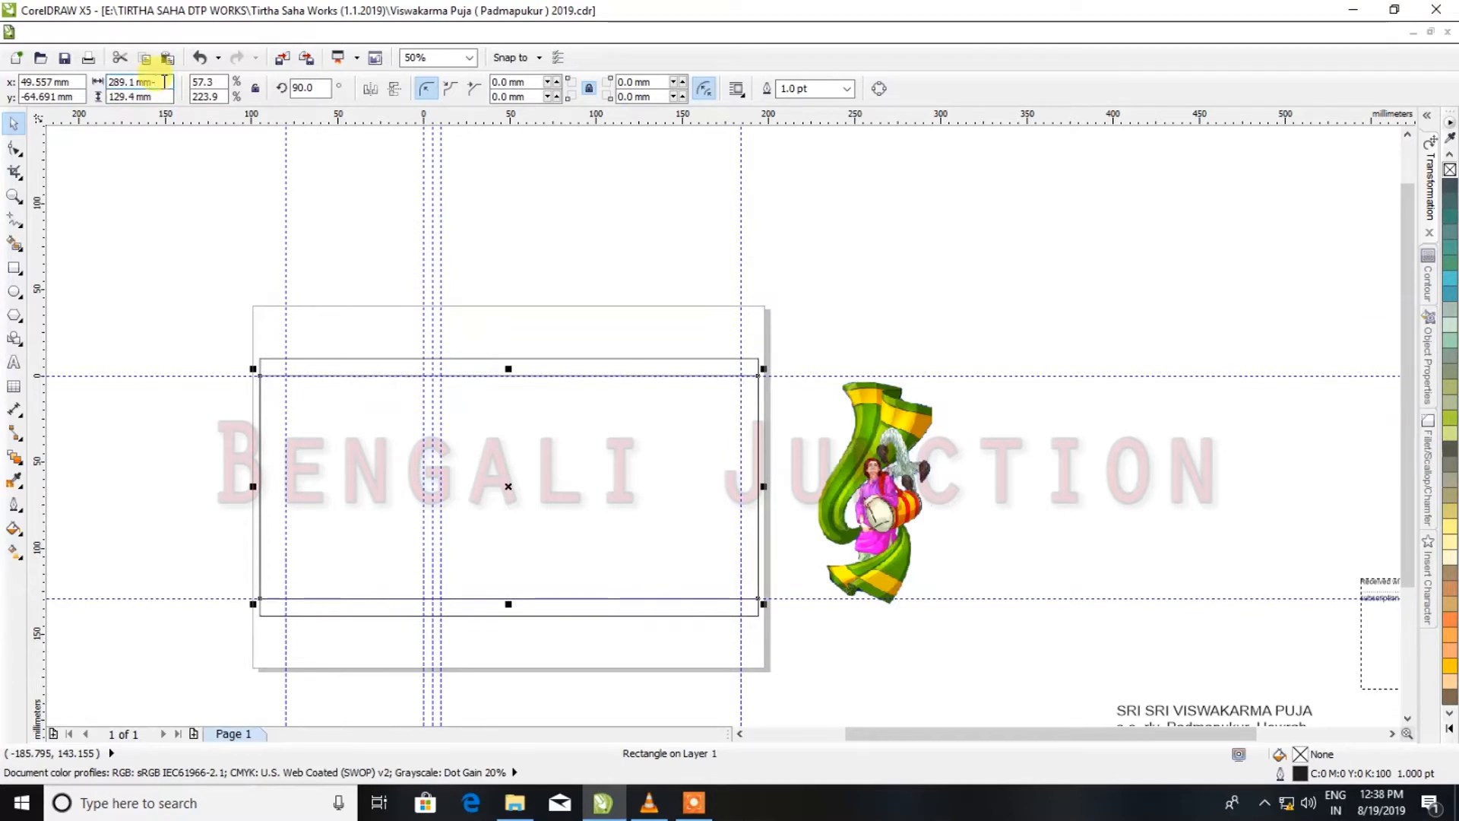
pyautogui.write('105')
pyautogui.press('Return')
# Nudge the smaller rectangle 54 mm to the right, toward the right end of the large rectangle
pyautogui.press('Right')
pyautogui.press('Right')
pyautogui.press('Right')
pyautogui.press('Right')
pyautogui.press('Right')
pyautogui.press('Right')
pyautogui.press('Right')
pyautogui.press('Right')
pyautogui.press('Right')
pyautogui.press('Right')
pyautogui.press('Right')
pyautogui.press('Right')
pyautogui.press('Right')
pyautogui.press('Right')
pyautogui.press('Right')
pyautogui.press('Right')
pyautogui.press('Right')
pyautogui.press('Right')
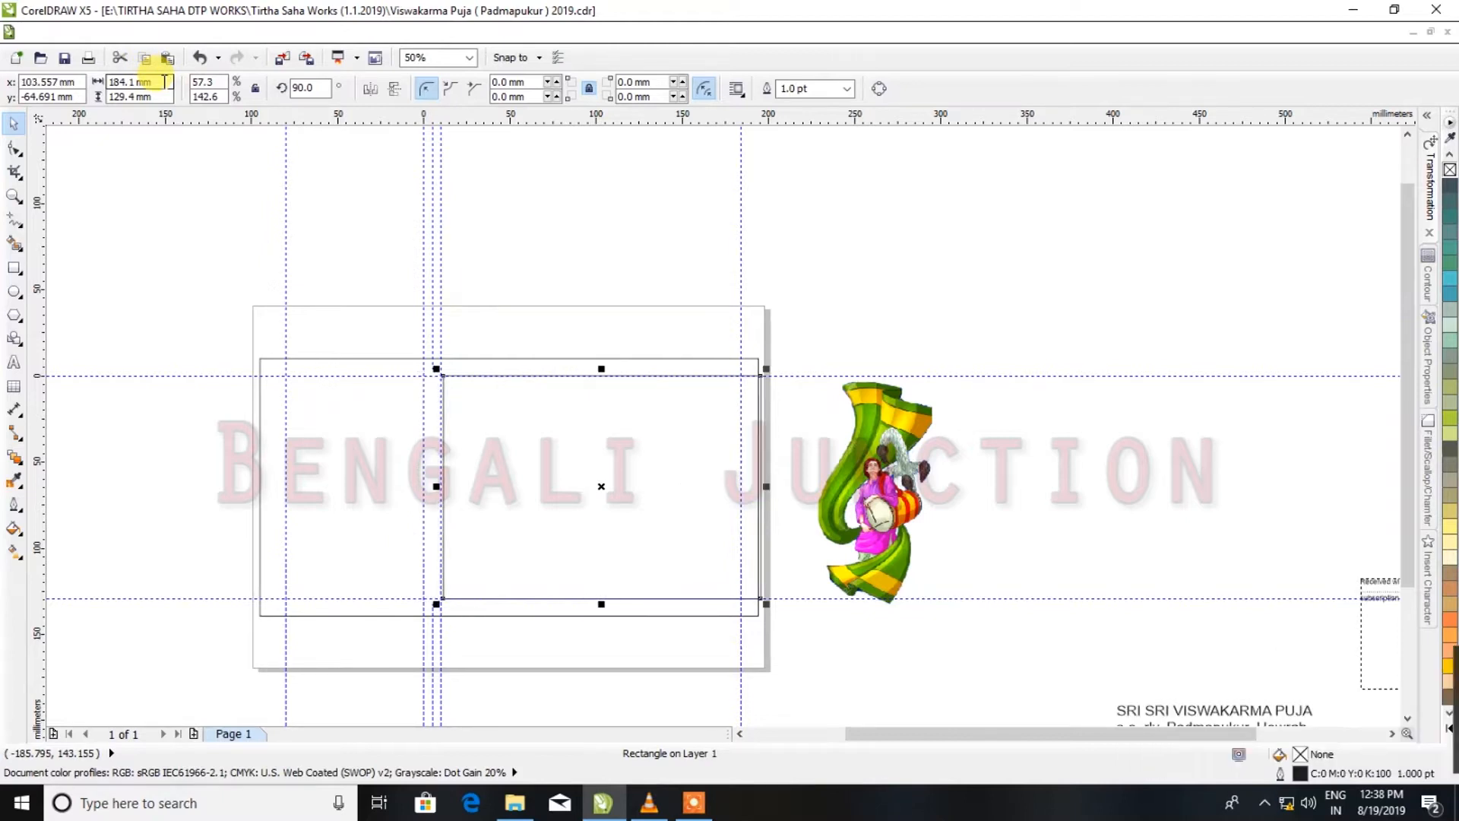
# Reduce the smaller rectangle's width by 10 mm and align its upper-left corner with the 10 mm and upper guidelines
pyautogui.scroll(3, 481, 388)
pyautogui.moveTo(355, 398); pyautogui.dragTo(350, 402)
pyautogui.click(144, 60)
pyautogui.write('-10')
pyautogui.press('Return')
pyautogui.hotkey('ctrl', 'Left')
pyautogui.hotkey('ctrl', 'Left')
pyautogui.hotkey('ctrl', 'Left')
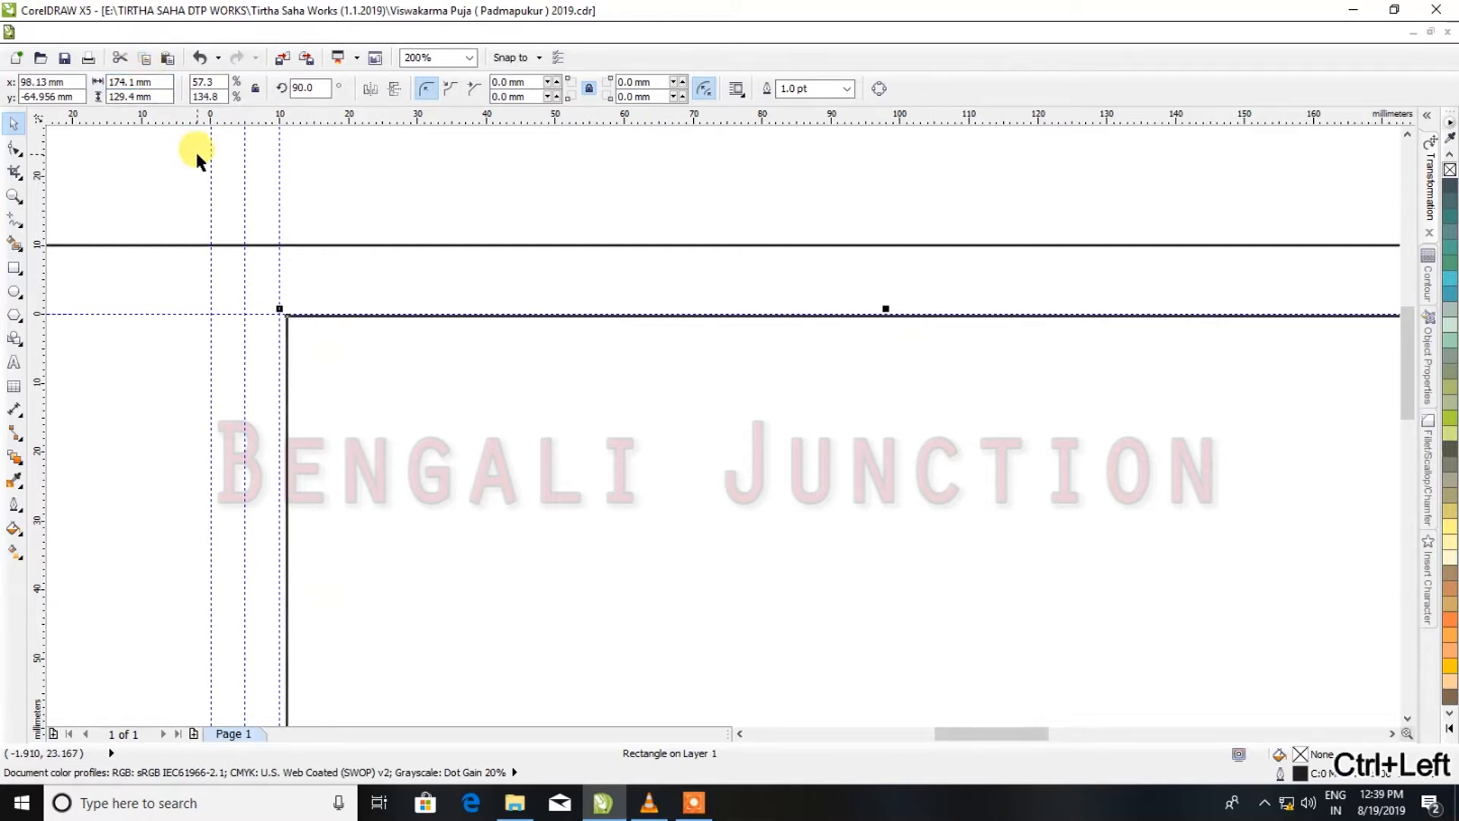
pyautogui.scroll(2, 293, 329)
pyautogui.moveTo(292, 329); pyautogui.dragTo(312, 329)
pyautogui.scroll(-4, 312, 329)
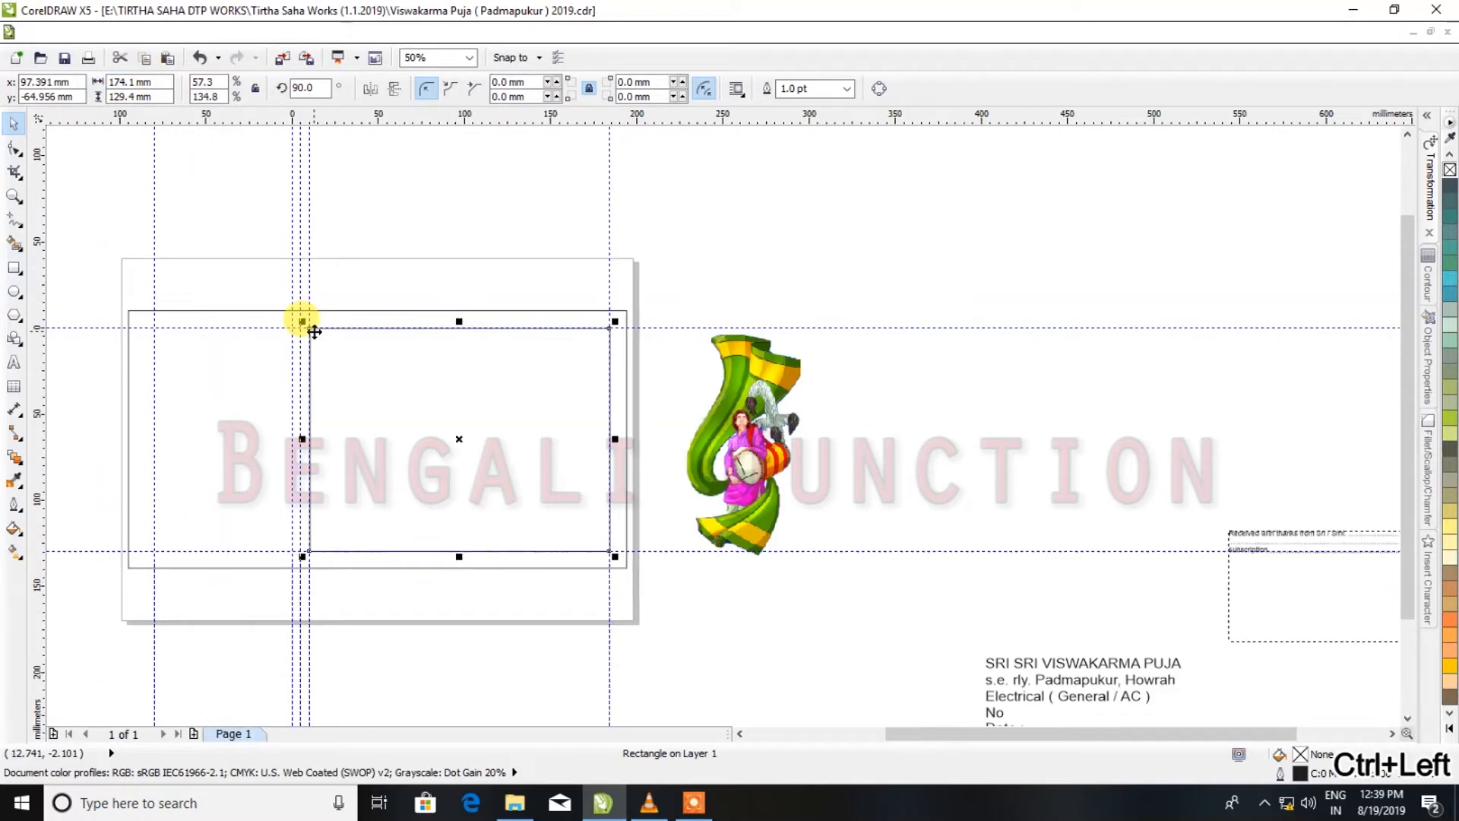
# Set the smaller rectangle's outline width to 3 pt
pyautogui.scroll(2, 338, 340)
pyautogui.click(846, 88)
pyautogui.click(808, 186)
pyautogui.scroll(-2, 398, 371)
pyautogui.scroll(1, 398, 370)
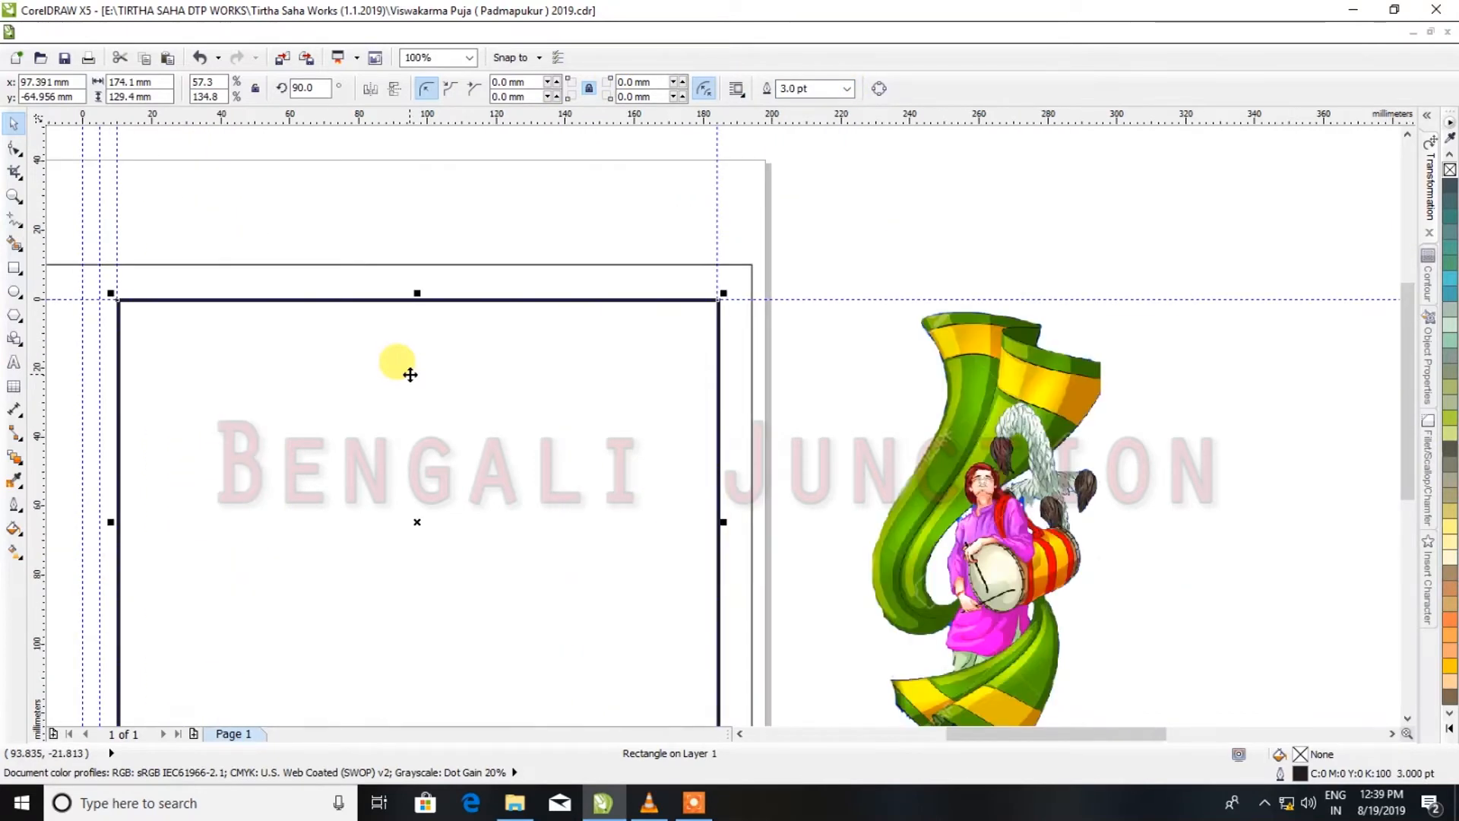
# Duplicate the 3 pt rectangle and reduce the copy's width and height by 3 mm each
pyautogui.click(164, 96)
pyautogui.write('-3')
pyautogui.press('Return')
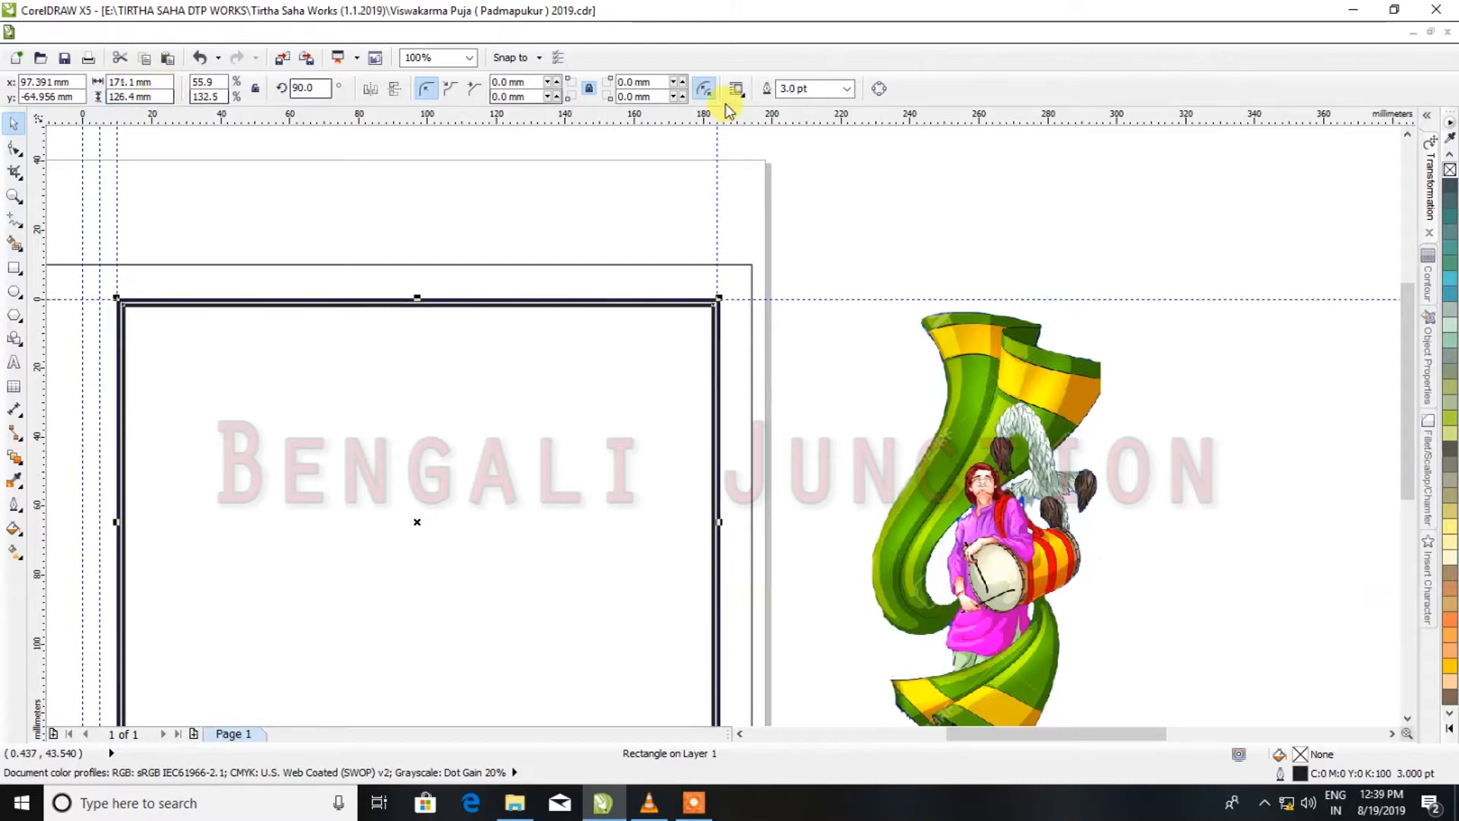
# Give the innermost rectangle a thinner outline and save the document
pyautogui.click(848, 89)
pyautogui.click(823, 170)
pyautogui.click(394, 227)
pyautogui.scroll(2, 430, 322)
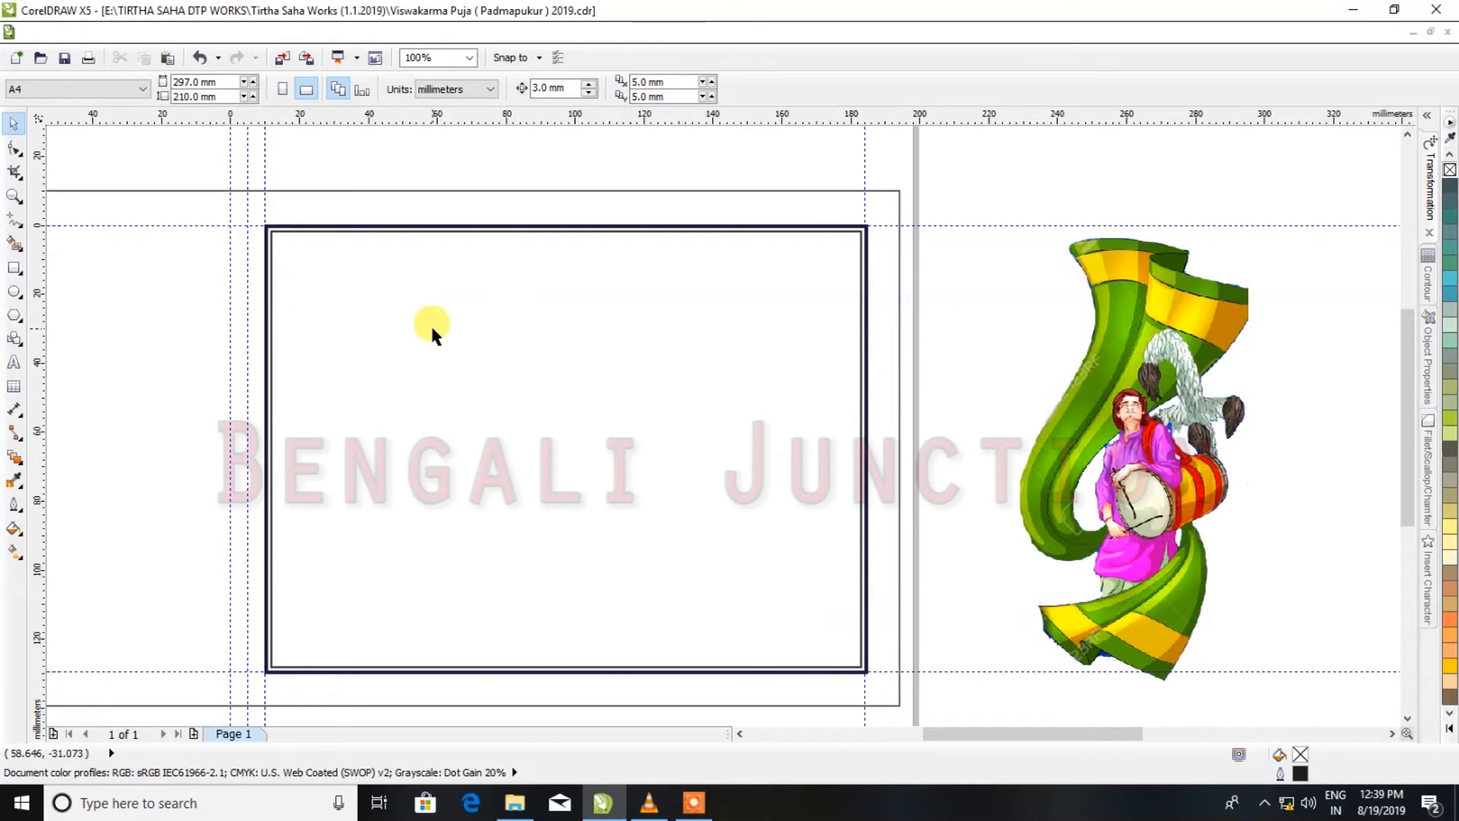
pyautogui.hotkey('ctrl', 's')
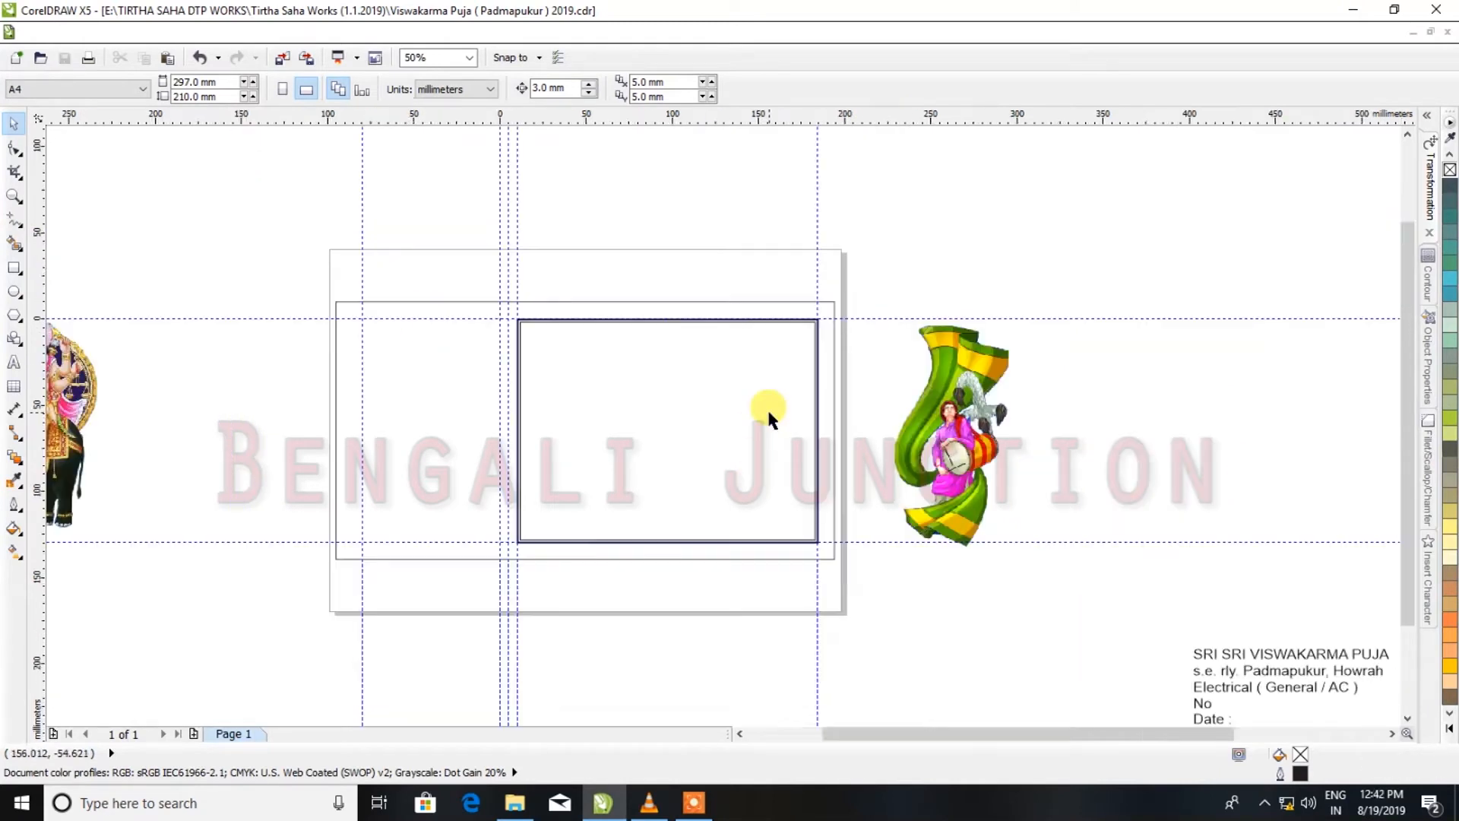
# Move the receipt text block beside the drummer picture and break it apart into separate lines
pyautogui.scroll(-2, 767, 408)
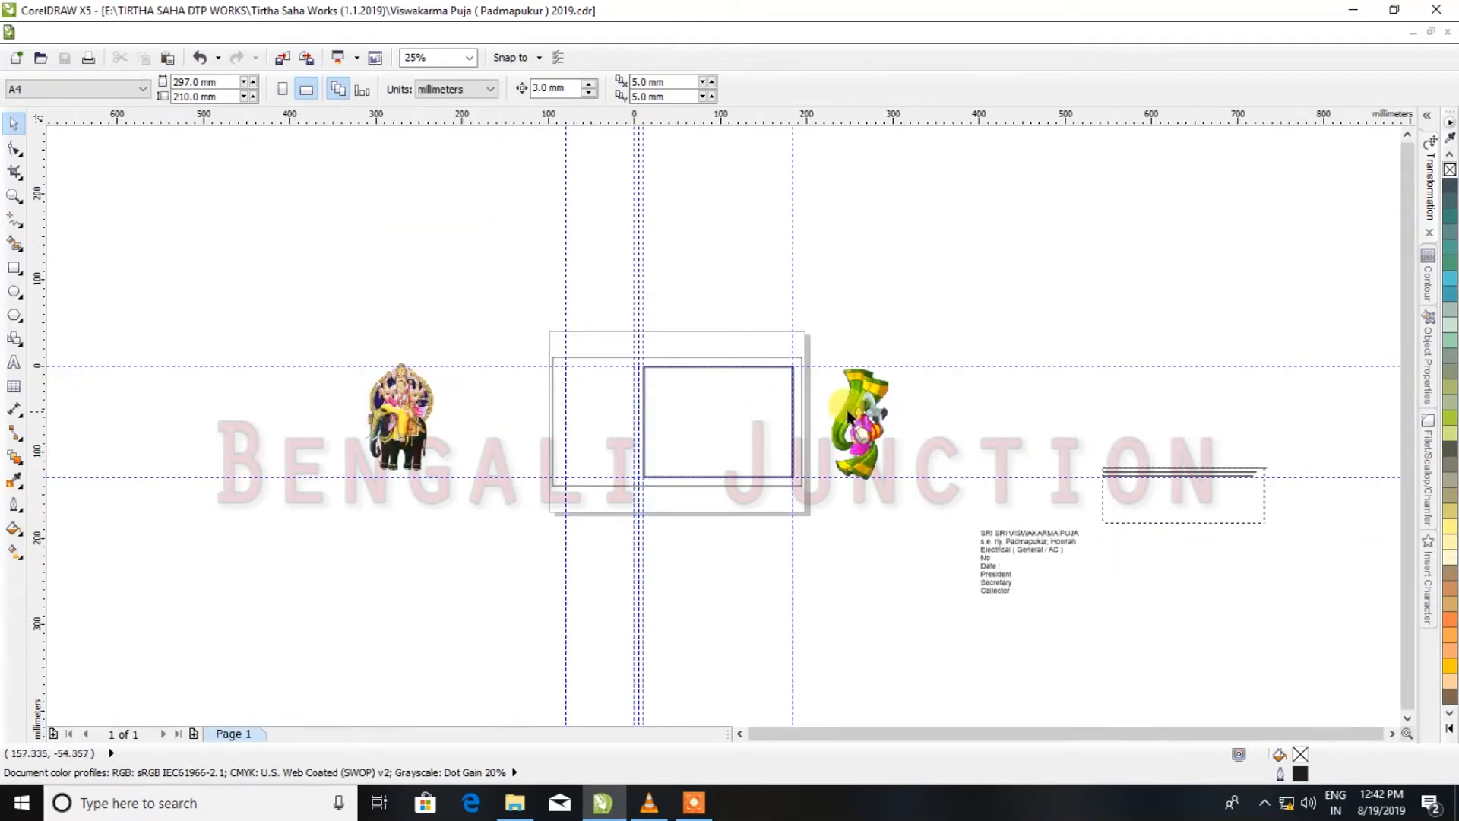
pyautogui.moveTo(986, 537); pyautogui.dragTo(901, 389)
pyautogui.scroll(4, 900, 389)
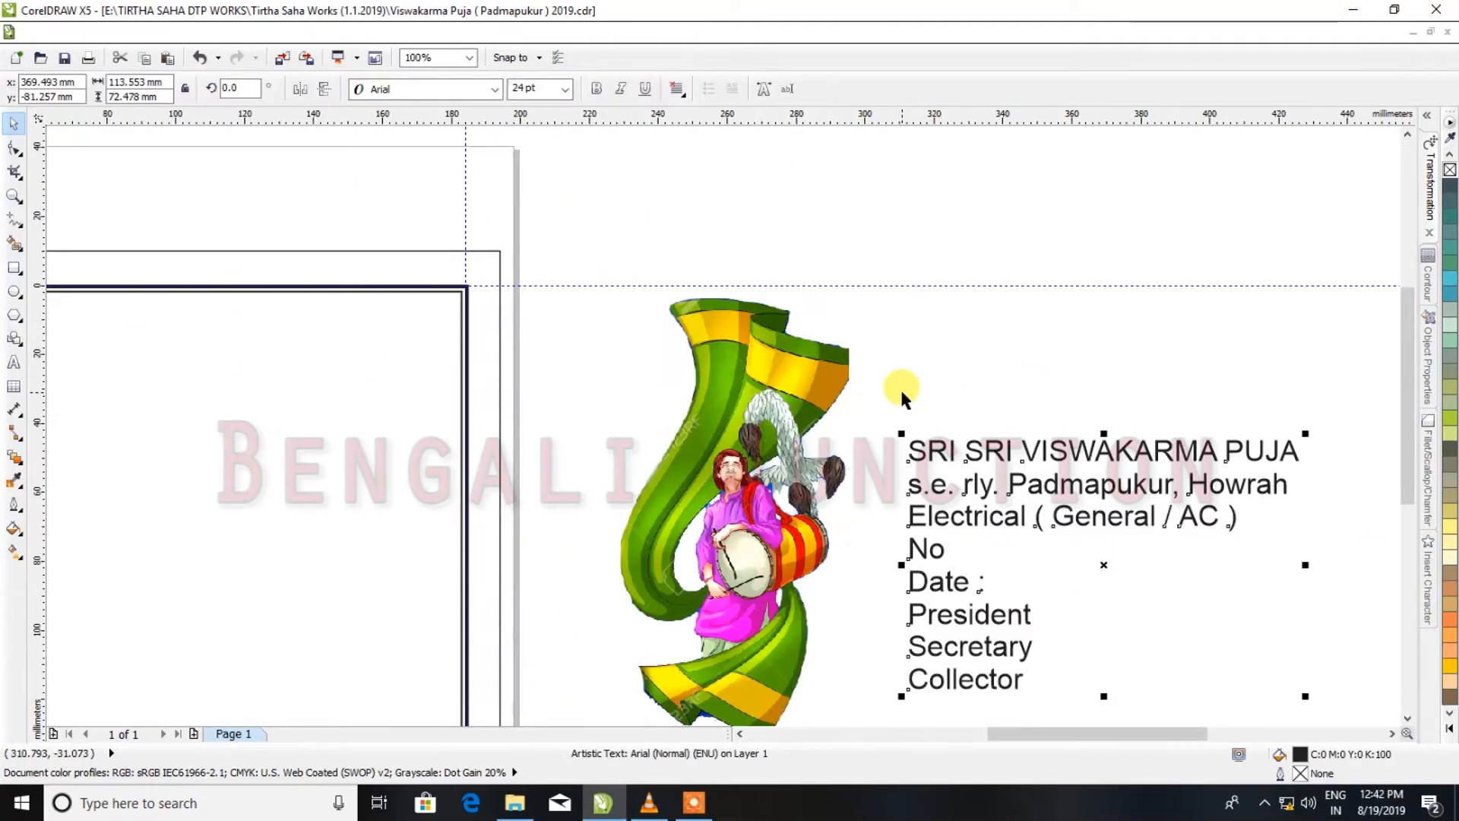
pyautogui.hotkey('ctrl', 'k')
# Move the "SRI SRI VISWAKARMA PUJA" line into the upper part of the double-bordered frame
pyautogui.click(963, 437)
pyautogui.scroll(-2, 963, 416)
pyautogui.moveTo(955, 425); pyautogui.dragTo(477, 386)
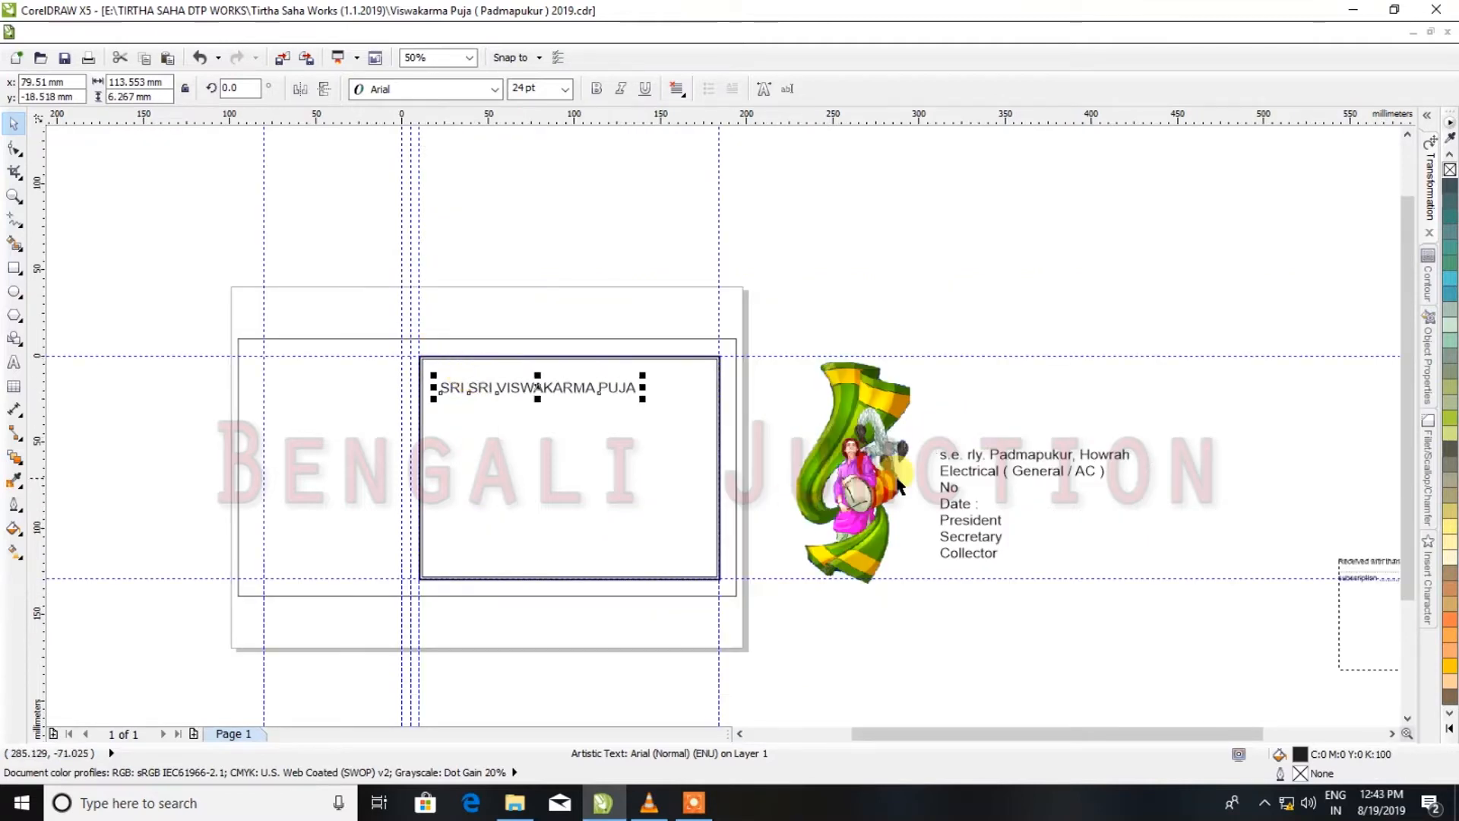
# Move the "No" and "Date :" lines together to just above the double-bordered frame
pyautogui.click(950, 487)
pyautogui.click(955, 500)
pyautogui.click(956, 503)
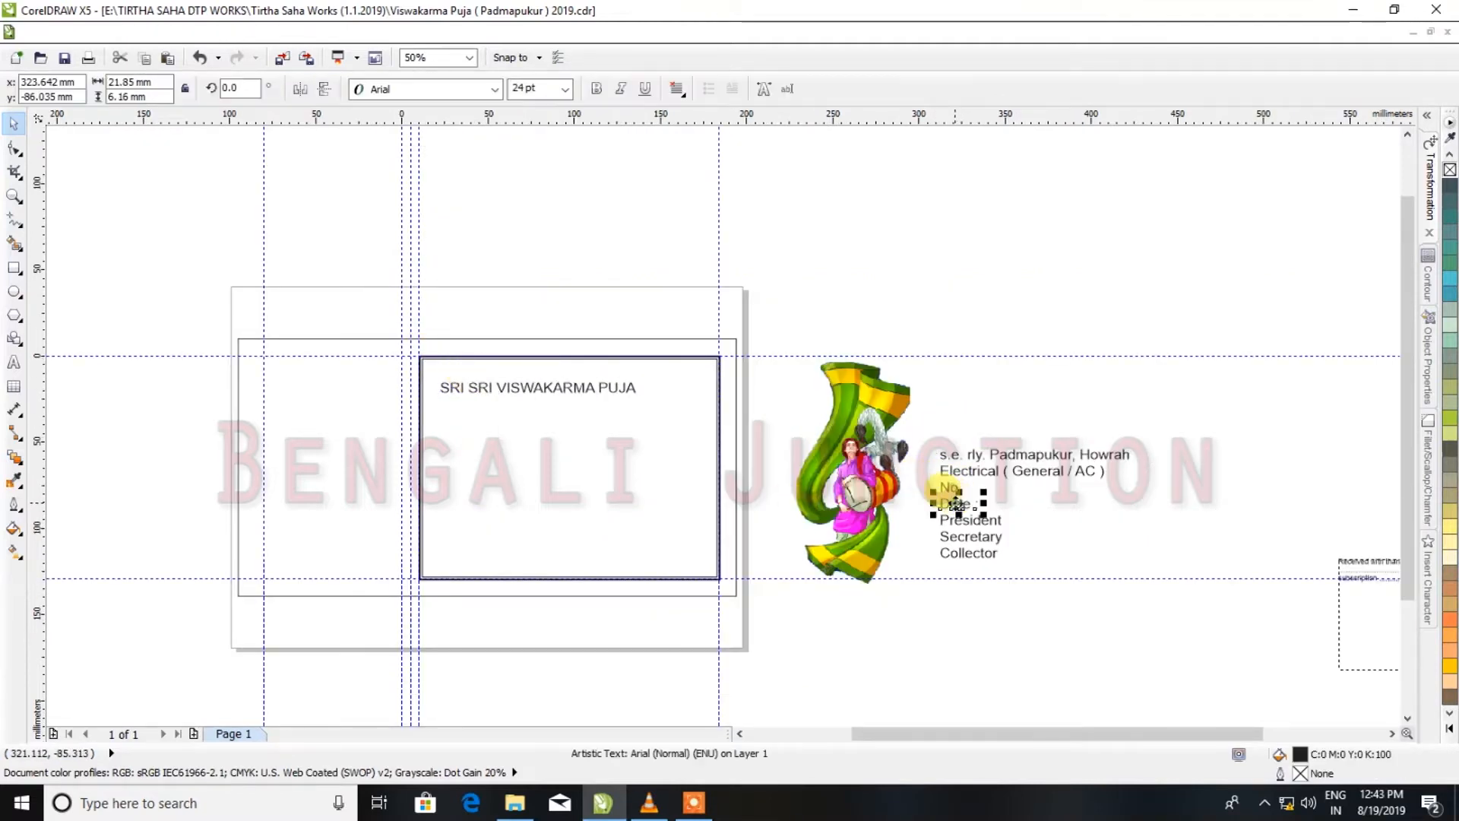
pyautogui.keyDown('shift'); pyautogui.click(950, 487); pyautogui.keyUp('shift')
pyautogui.moveTo(950, 486); pyautogui.dragTo(466, 296)
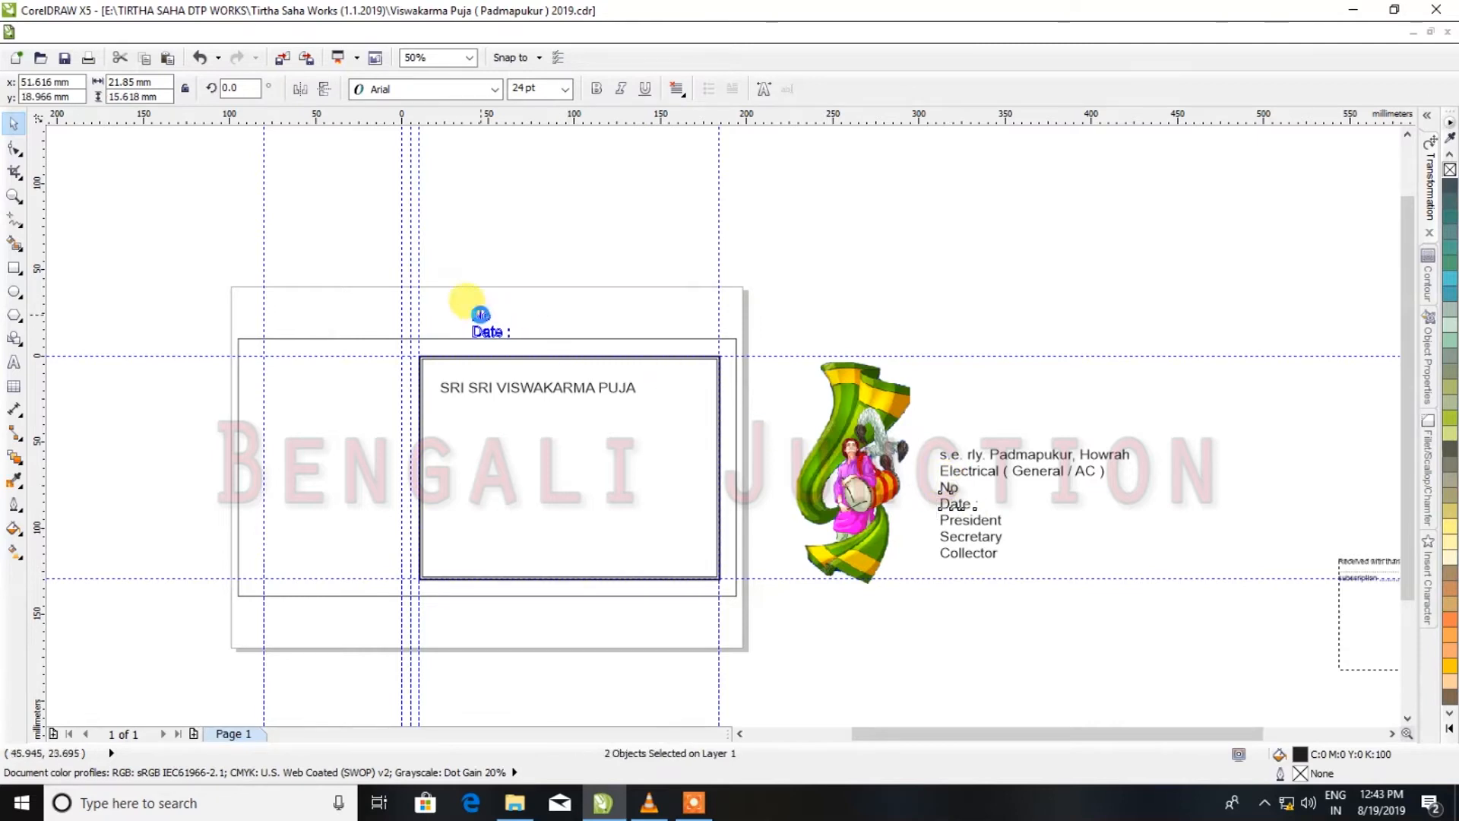
pyautogui.scroll(2, 535, 334)
pyautogui.click(560, 261)
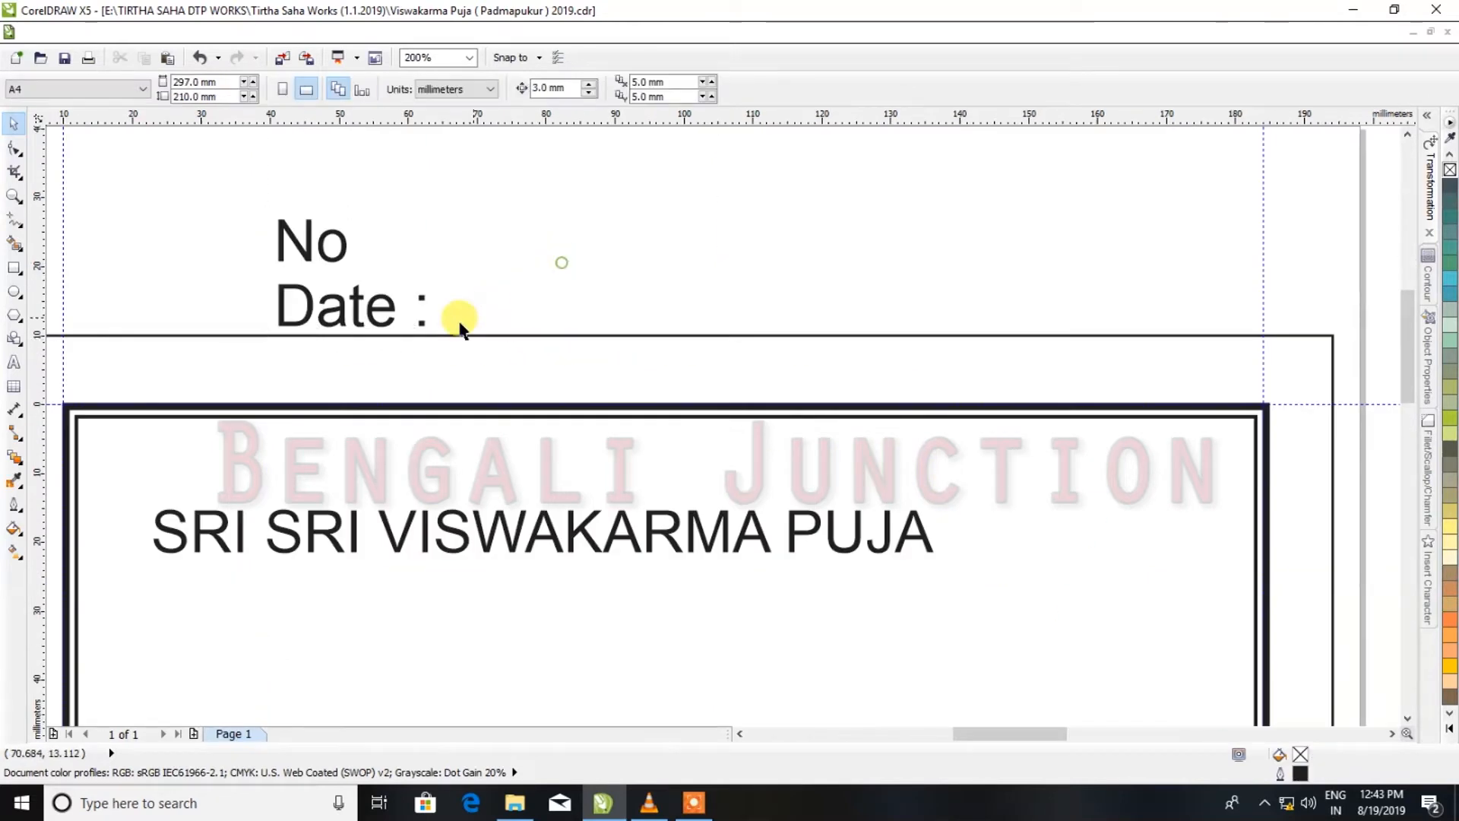
pyautogui.click(308, 249)
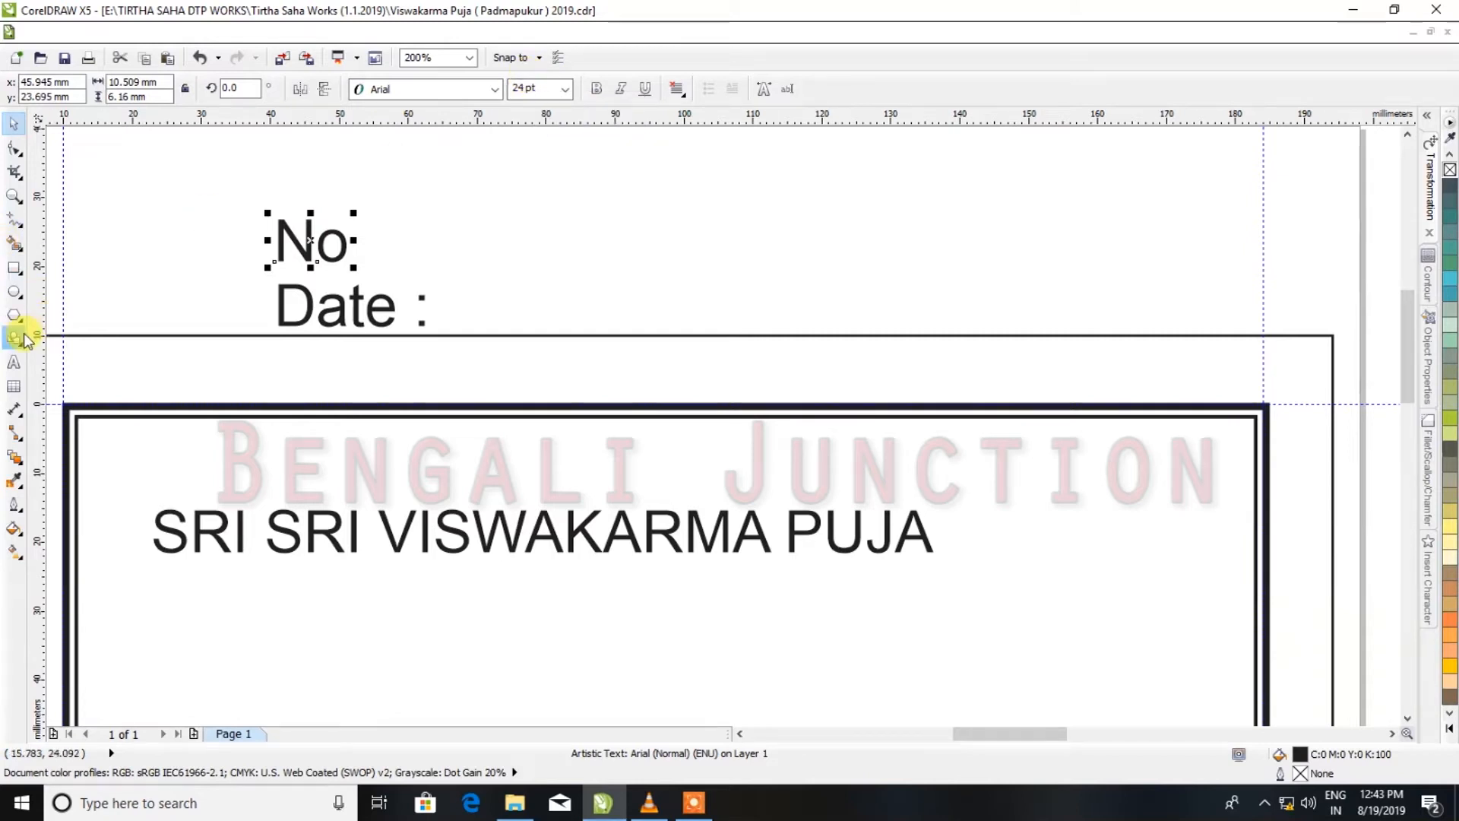
pyautogui.click(15, 363)
pyautogui.hotkey('ctrl', 'a')
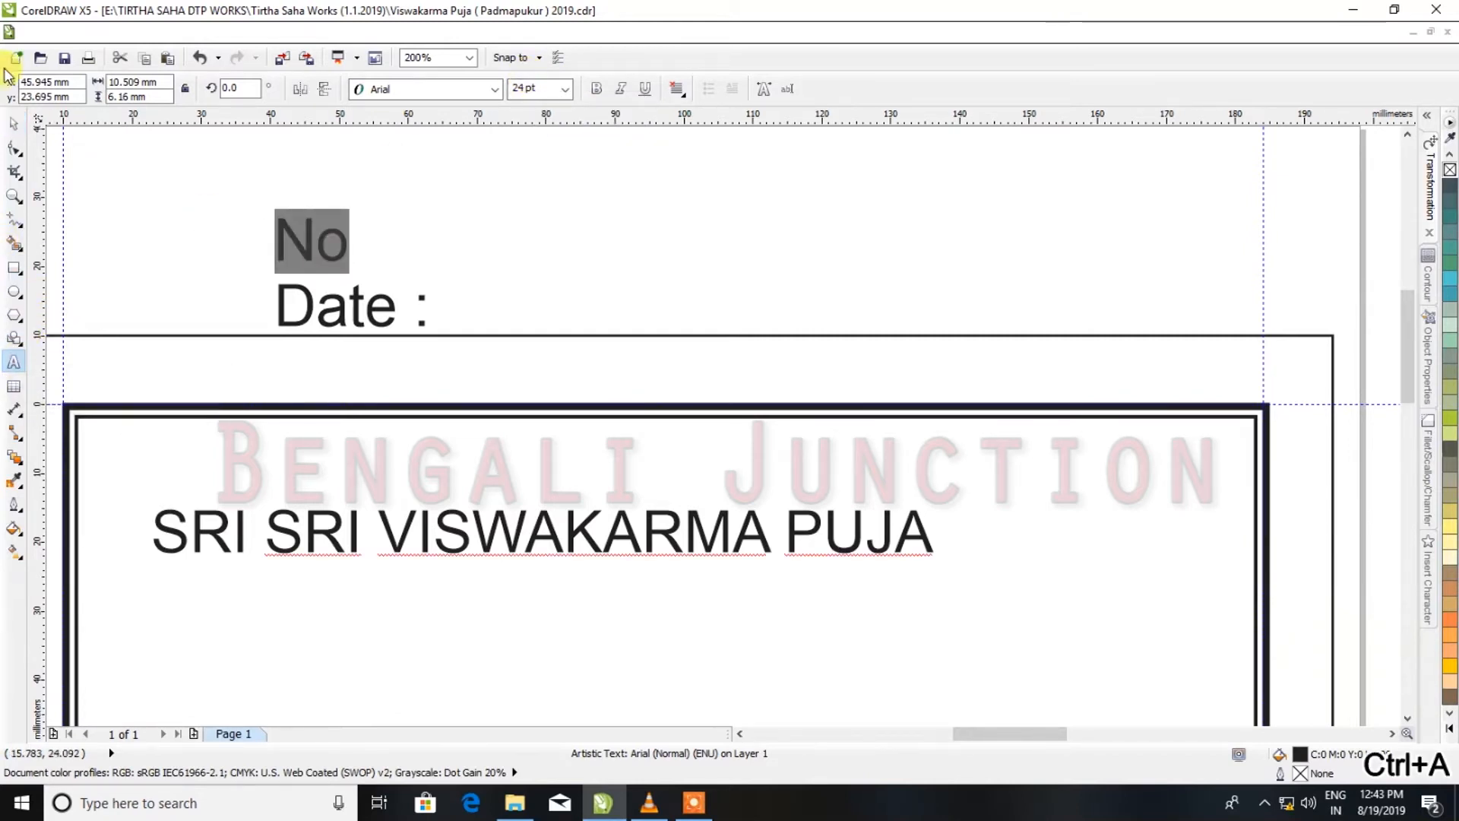
pyautogui.click(13, 123)
# Set the font size of the "No" and "Date :" lines to 12 pt
pyautogui.click(206, 204)
pyautogui.moveTo(206, 204); pyautogui.dragTo(510, 367)
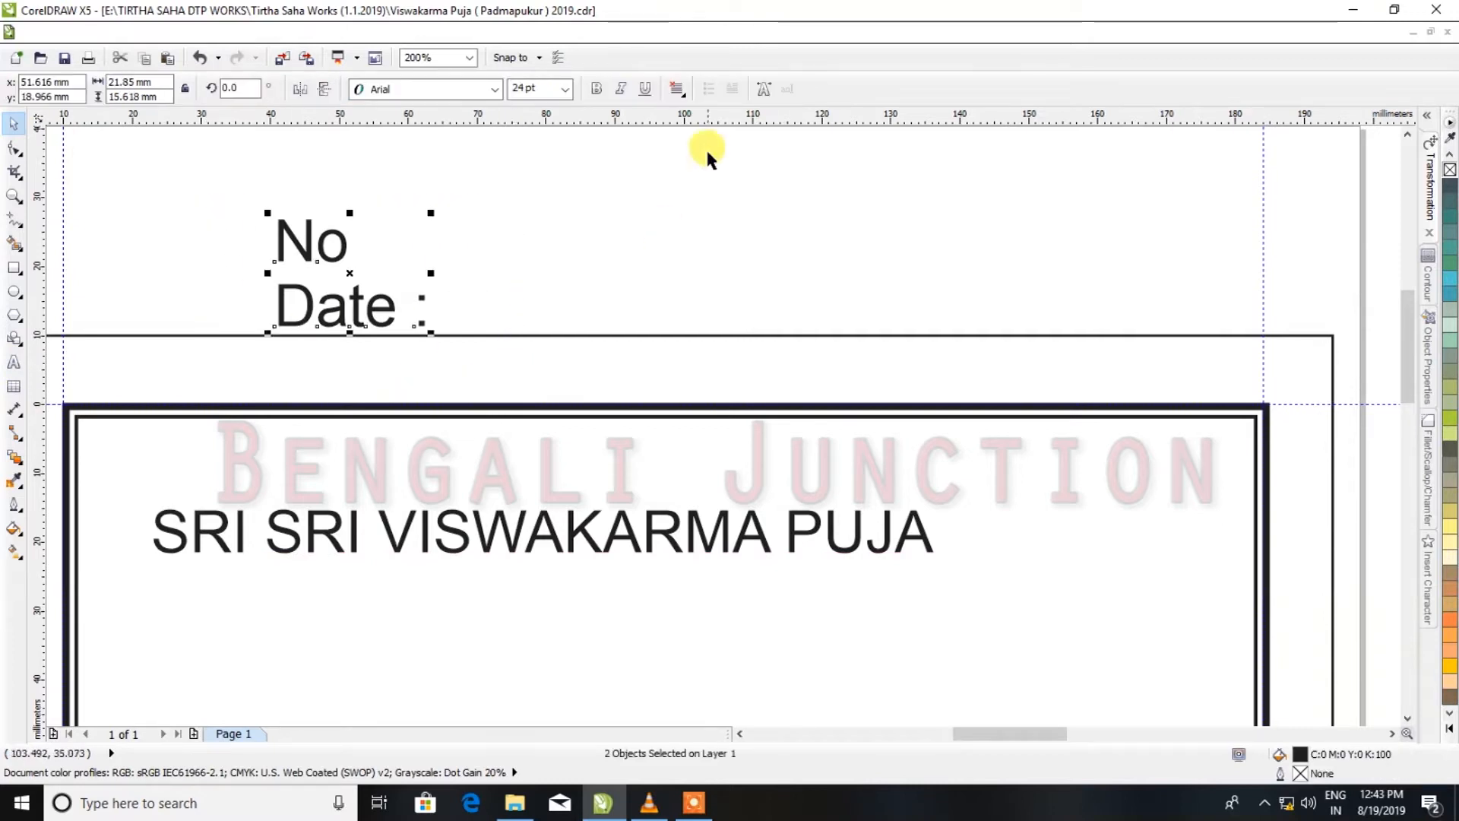
pyautogui.click(531, 88)
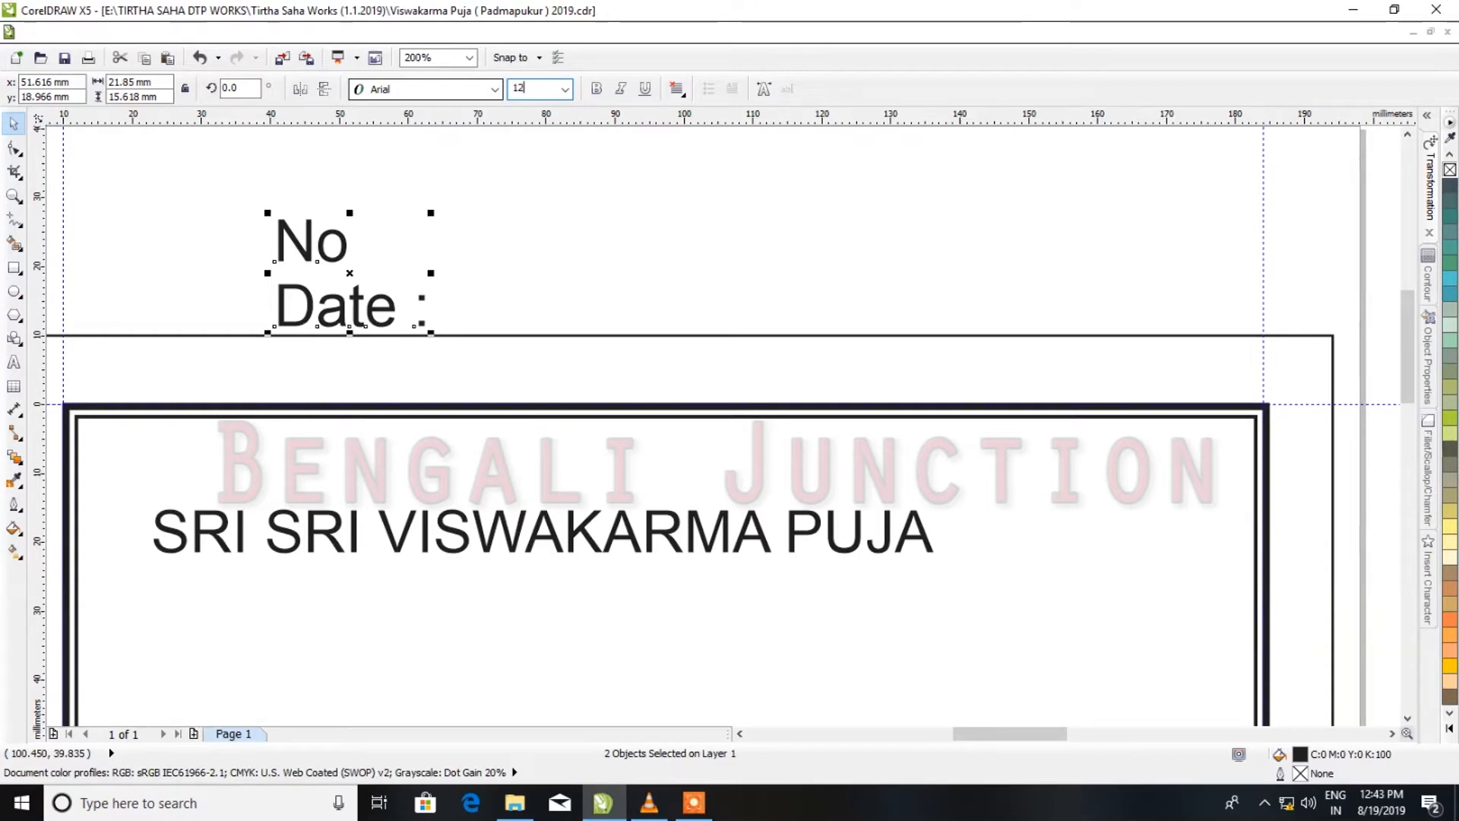
pyautogui.press('Return')
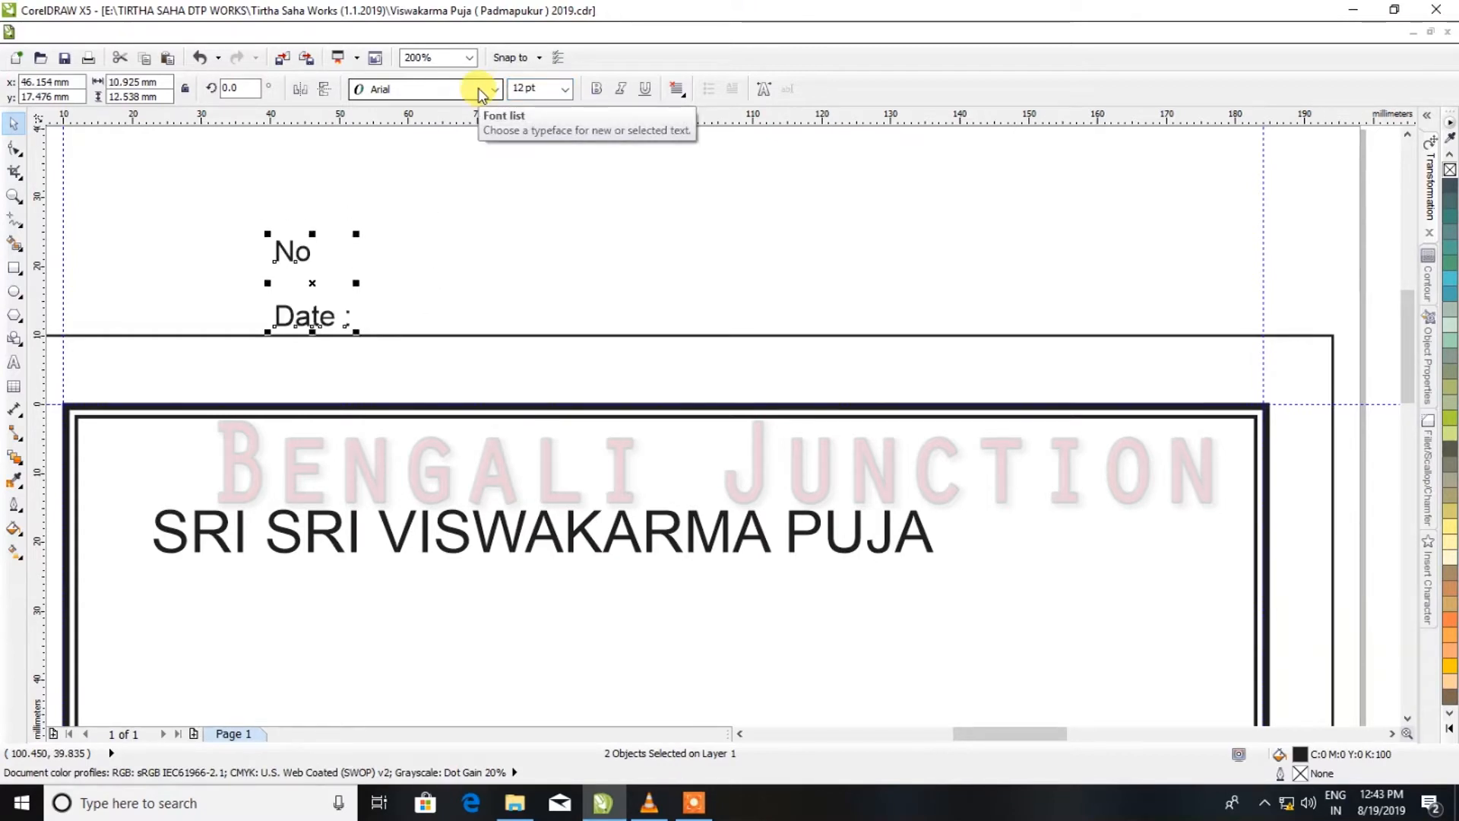
pyautogui.click(540, 241)
# Add a horizontal guideline about 9 mm below the frame's top edge and rest "No" on it inside the frame's upper-left corner
pyautogui.moveTo(303, 251); pyautogui.dragTo(214, 300)
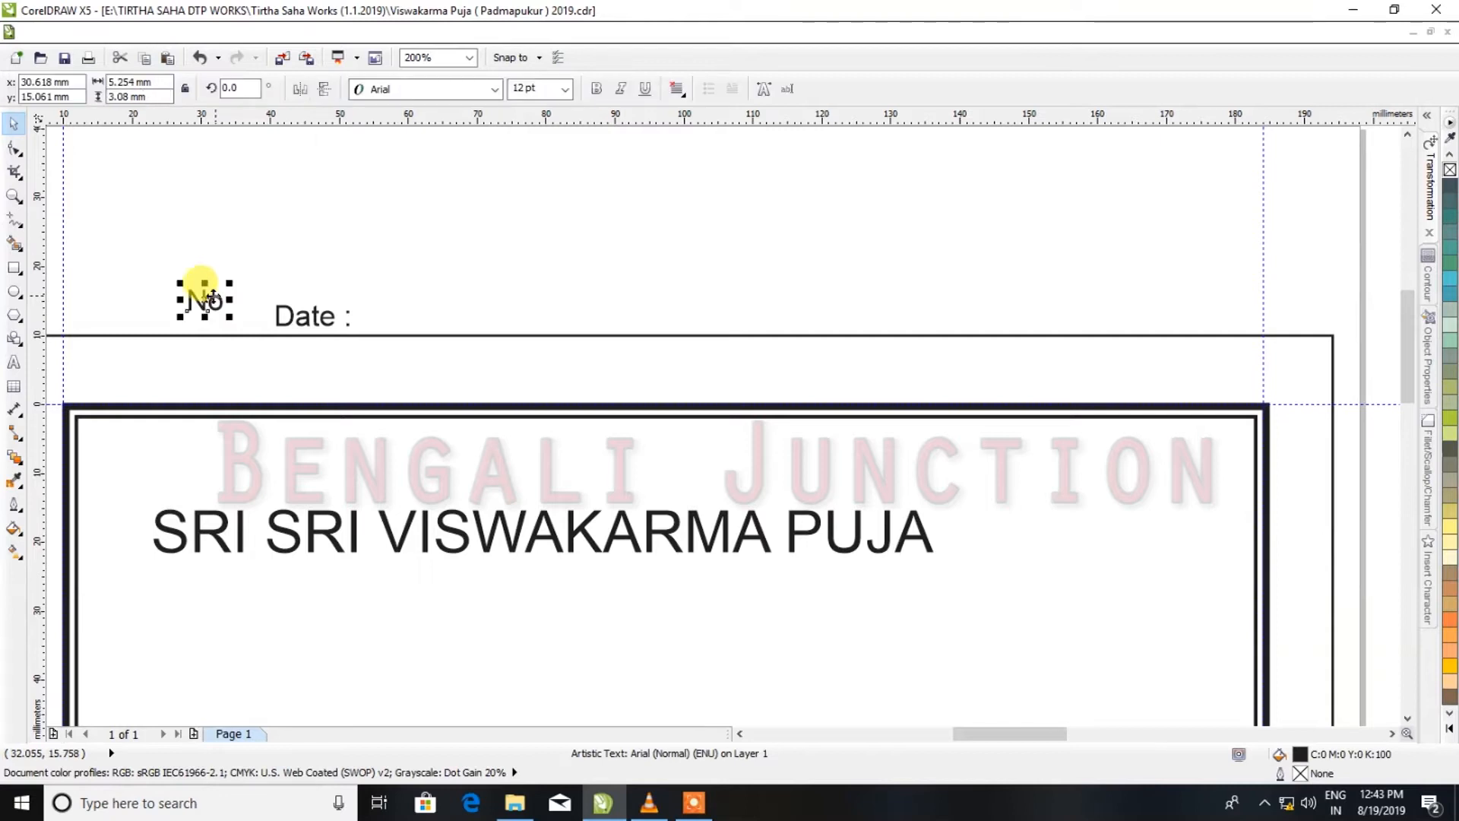
pyautogui.moveTo(401, 122); pyautogui.dragTo(408, 463)
pyautogui.moveTo(207, 298); pyautogui.dragTo(131, 423)
pyautogui.scroll(2, 64, 443)
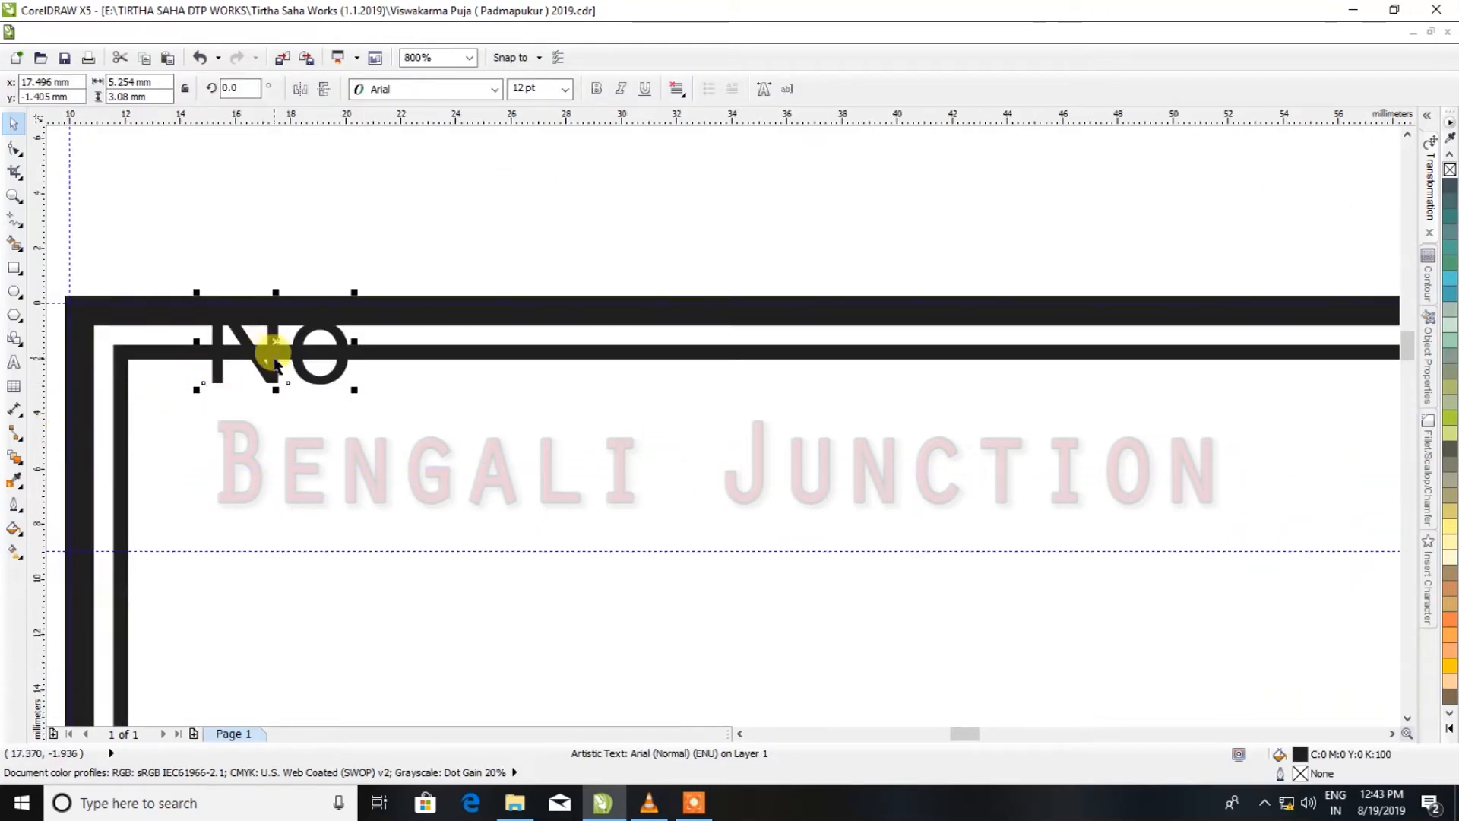
pyautogui.moveTo(277, 356); pyautogui.dragTo(240, 509)
# Move the "Date :" line into the upper-right part of the double-bordered frame, resting on the new horizontal guideline
pyautogui.scroll(-3, 241, 510)
pyautogui.moveTo(342, 276); pyautogui.dragTo(743, 347)
pyautogui.scroll(4, 753, 338)
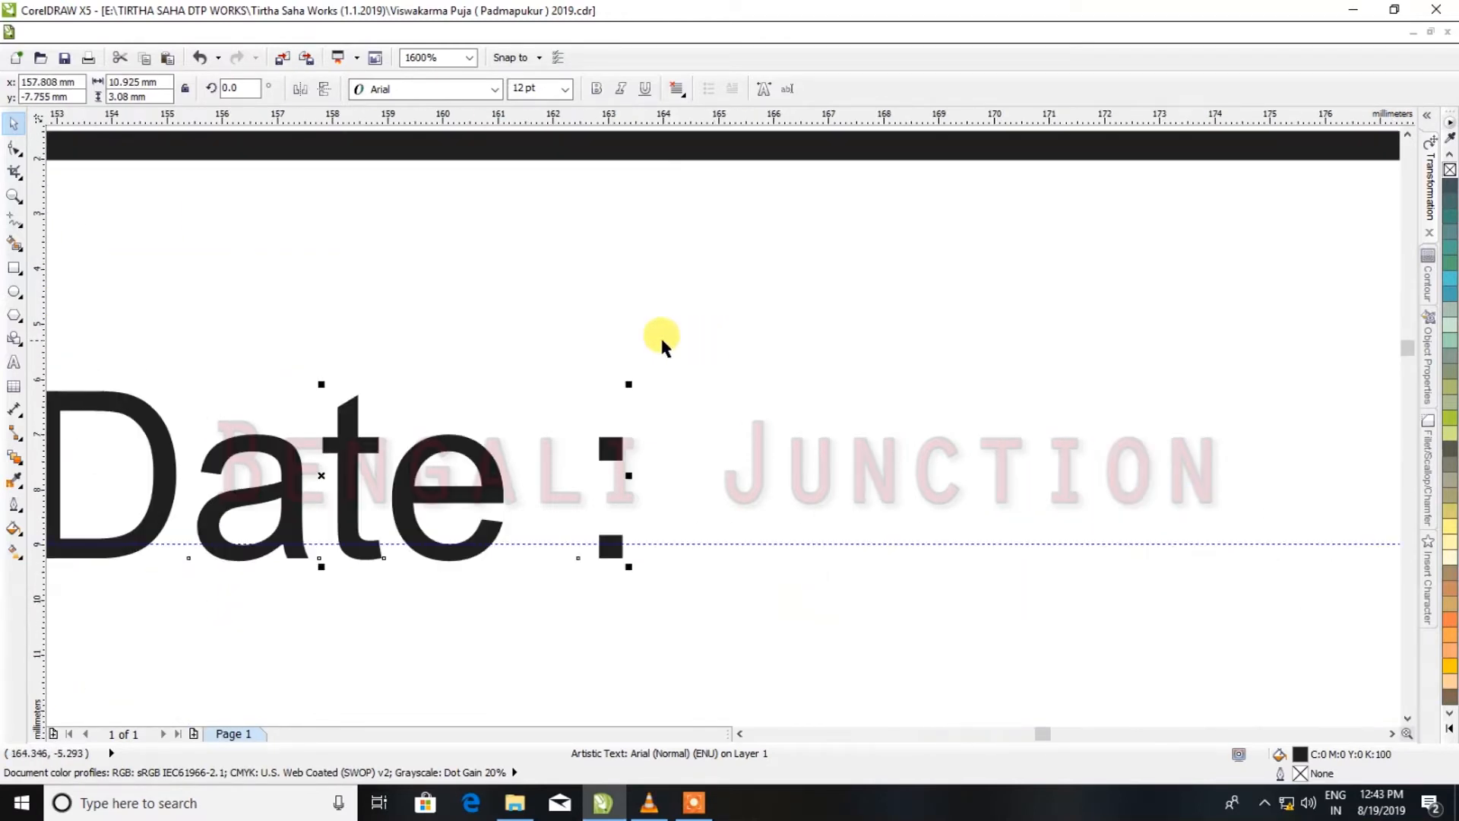
pyautogui.moveTo(473, 458); pyautogui.dragTo(459, 440)
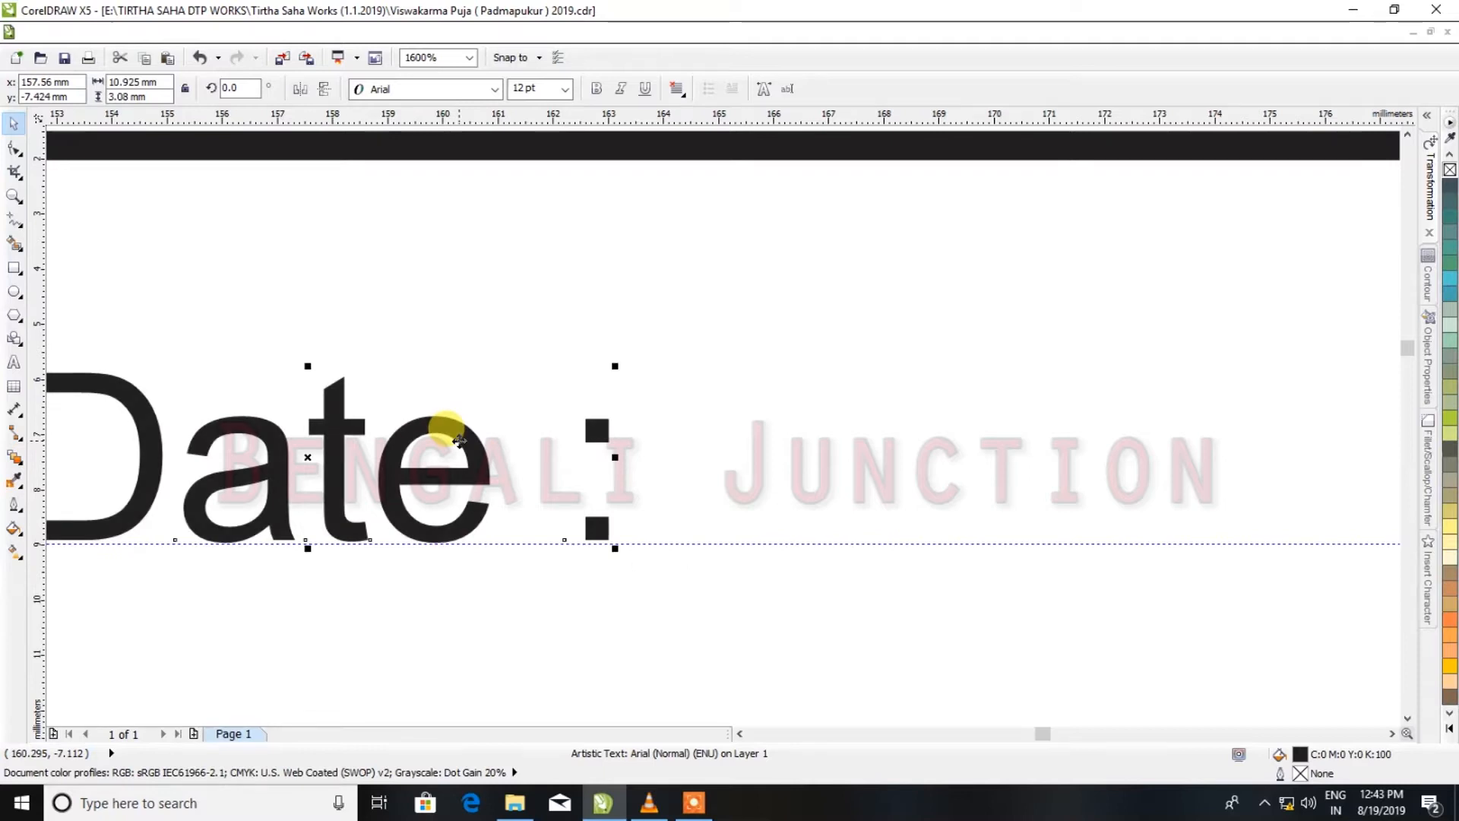
pyautogui.scroll(-1, 459, 441)
pyautogui.scroll(-1, 459, 440)
pyautogui.press('Left')
pyautogui.press('Left')
pyautogui.press('Left')
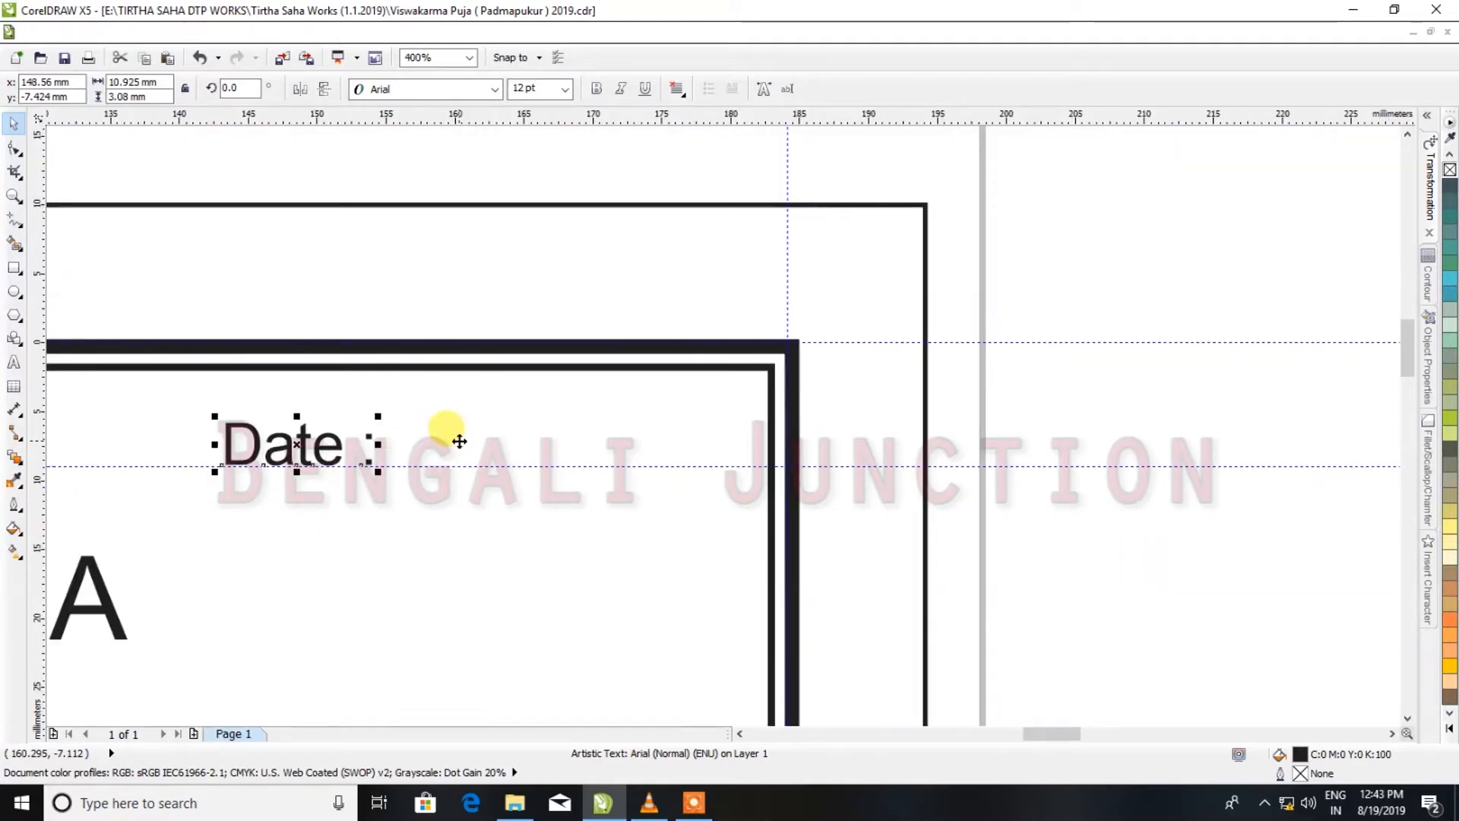
# Add a dotted writing line after "Date :" and shift the line left until it fits inside the frame's inner border
pyautogui.click(16, 378)
pyautogui.write('............................')
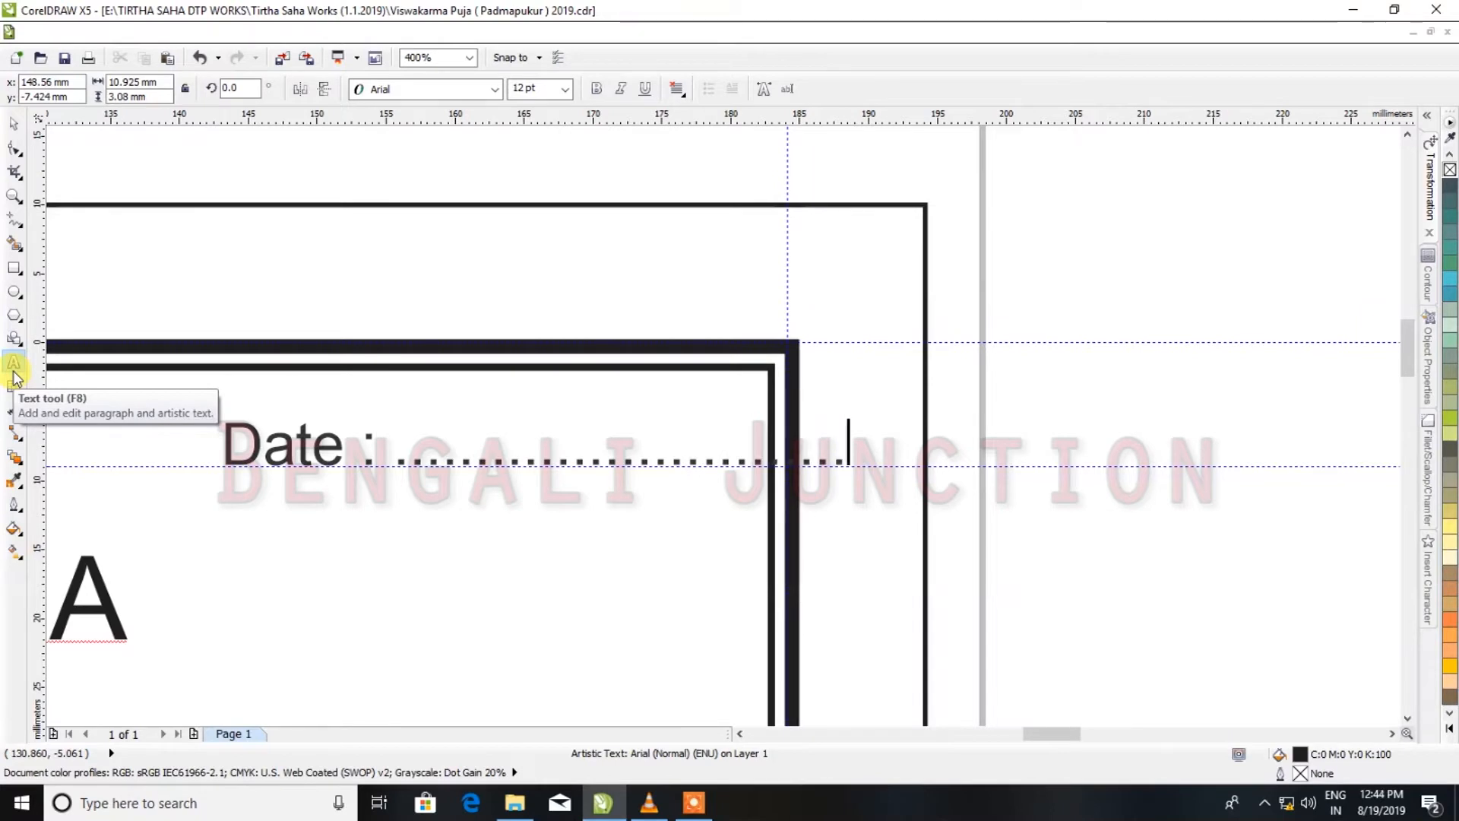
pyautogui.click(15, 123)
pyautogui.press('Left')
pyautogui.press('Left')
pyautogui.press('Left')
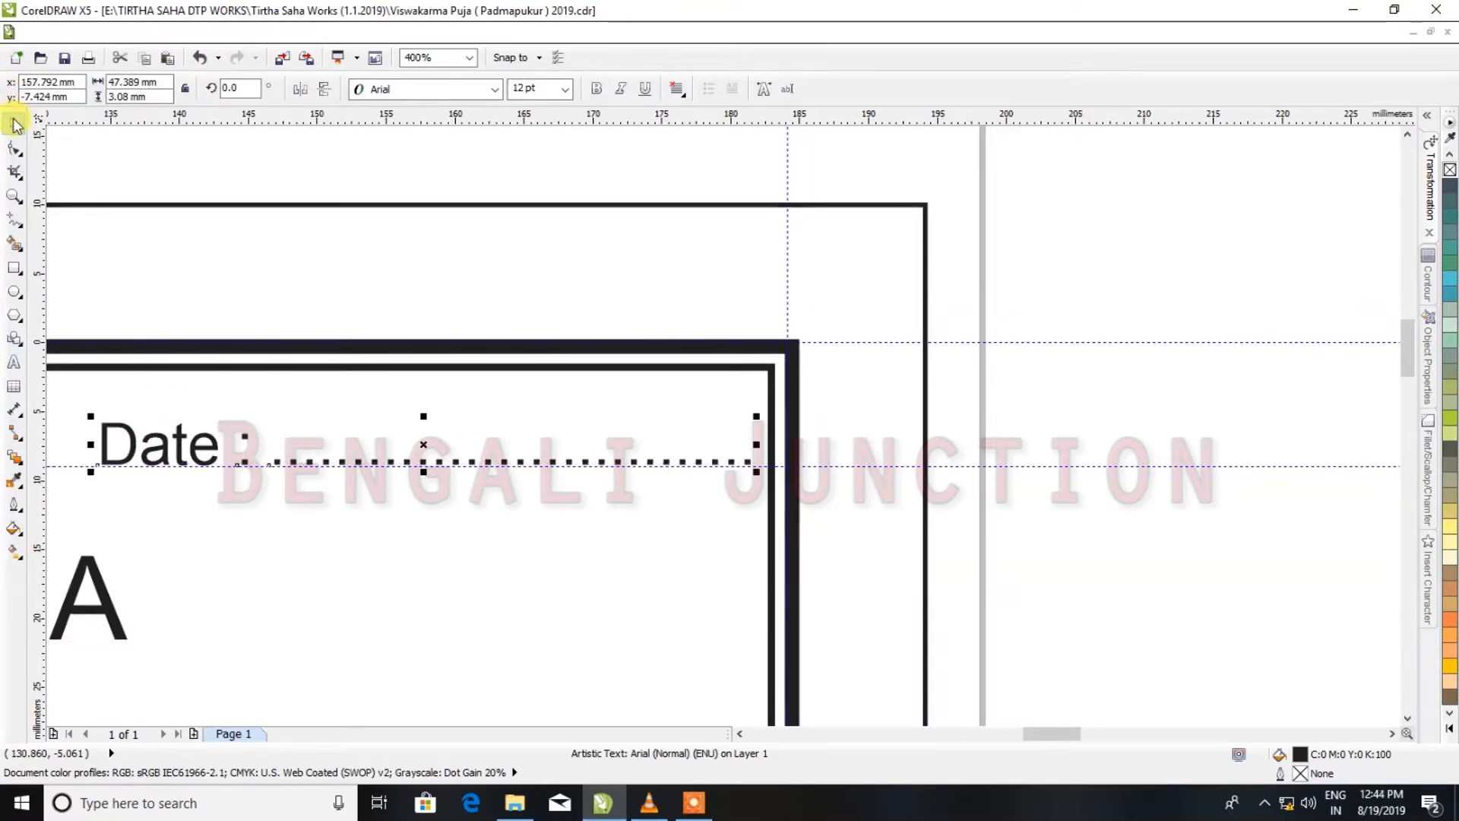
# Shift the "SRI SRI VISWAKARMA PUJA" heading slightly right and change its font to Arial Black
pyautogui.scroll(-3, 288, 234)
pyautogui.scroll(-1, 228, 285)
pyautogui.scroll(3, 417, 292)
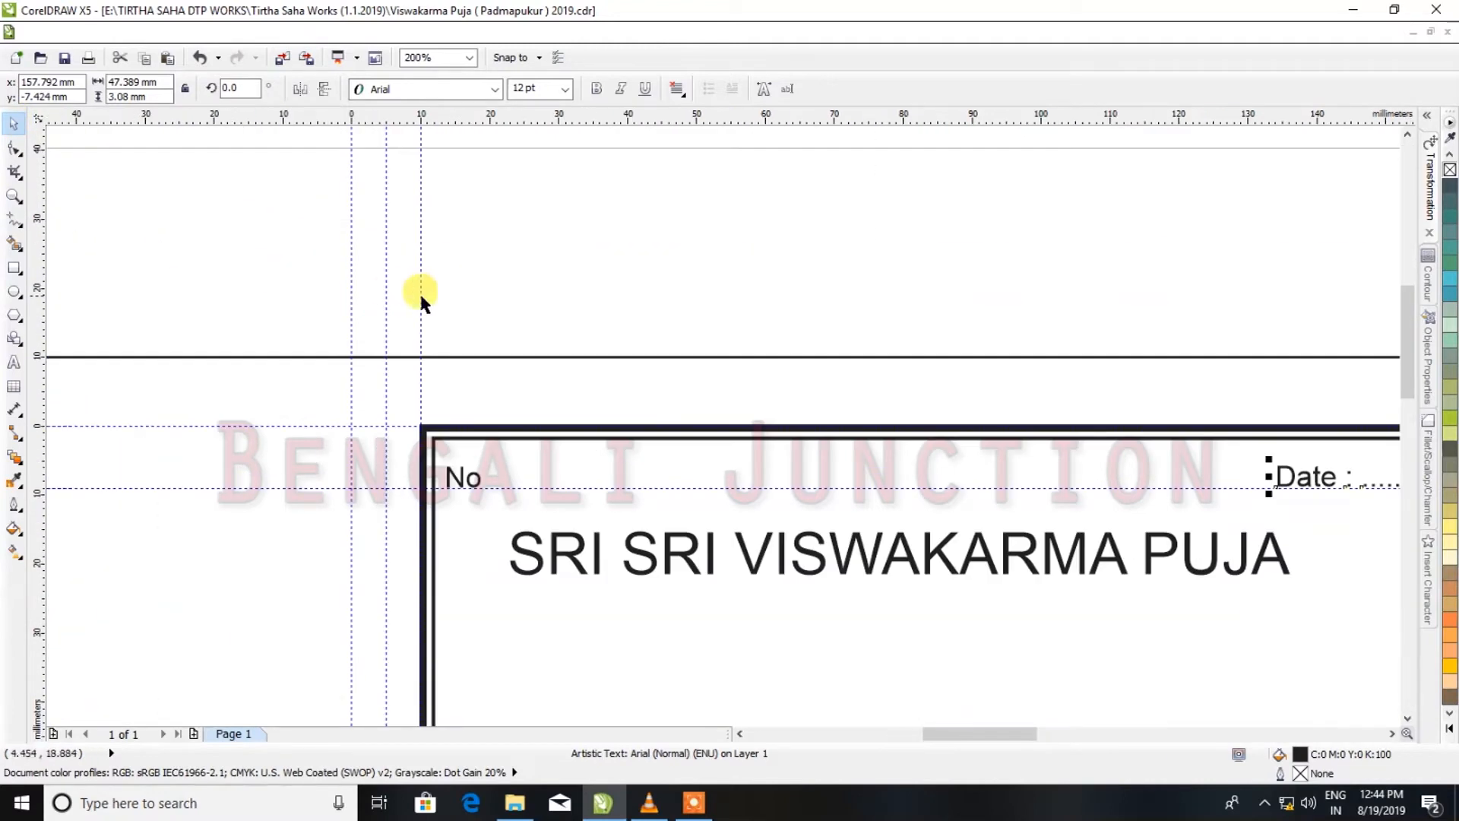
pyautogui.scroll(-1, 468, 280)
pyautogui.scroll(1, 646, 346)
pyautogui.scroll(-1, 869, 488)
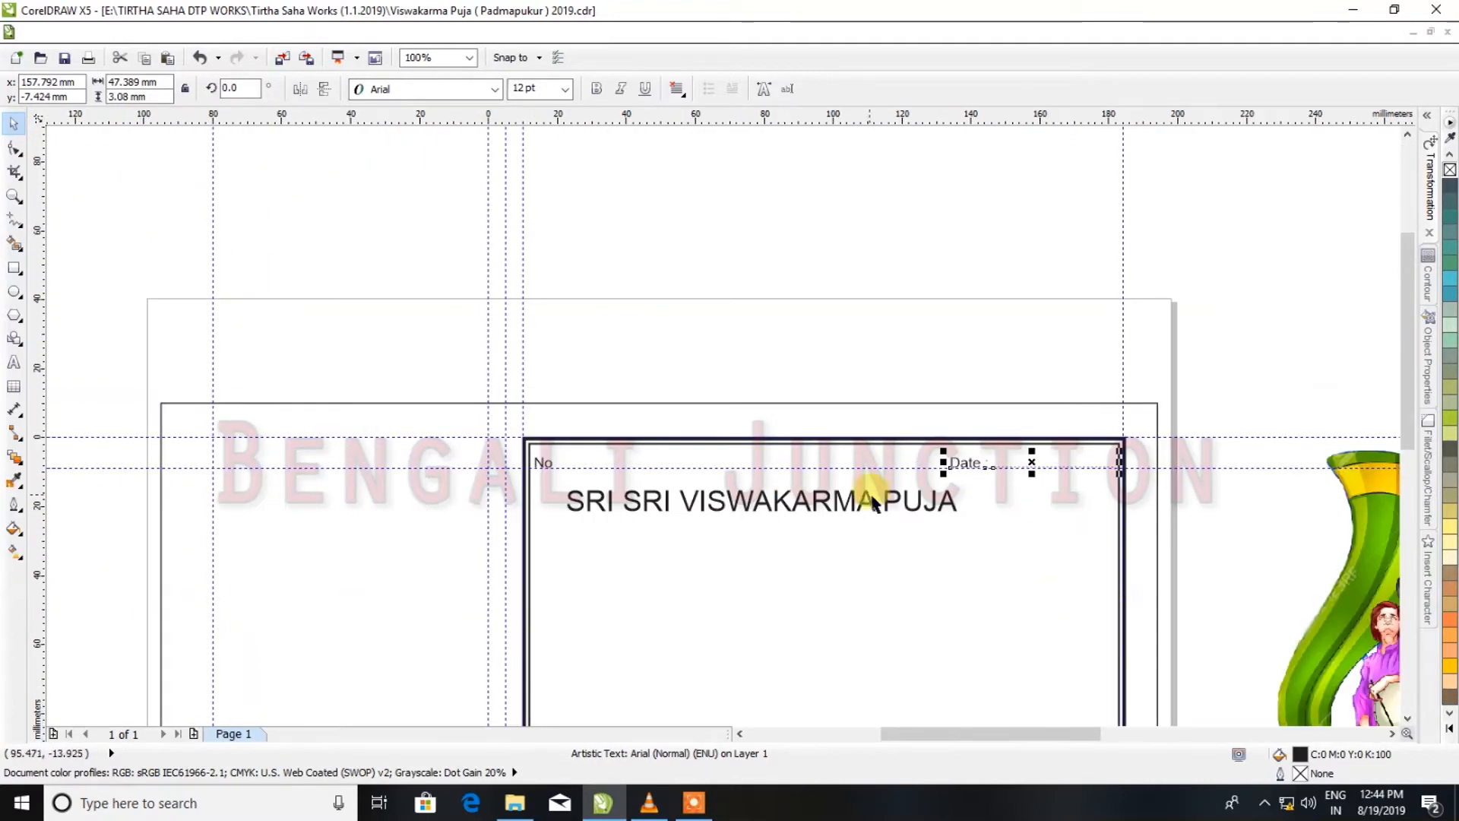
pyautogui.scroll(1, 963, 472)
pyautogui.moveTo(593, 503); pyautogui.dragTo(675, 484)
pyautogui.click(495, 90)
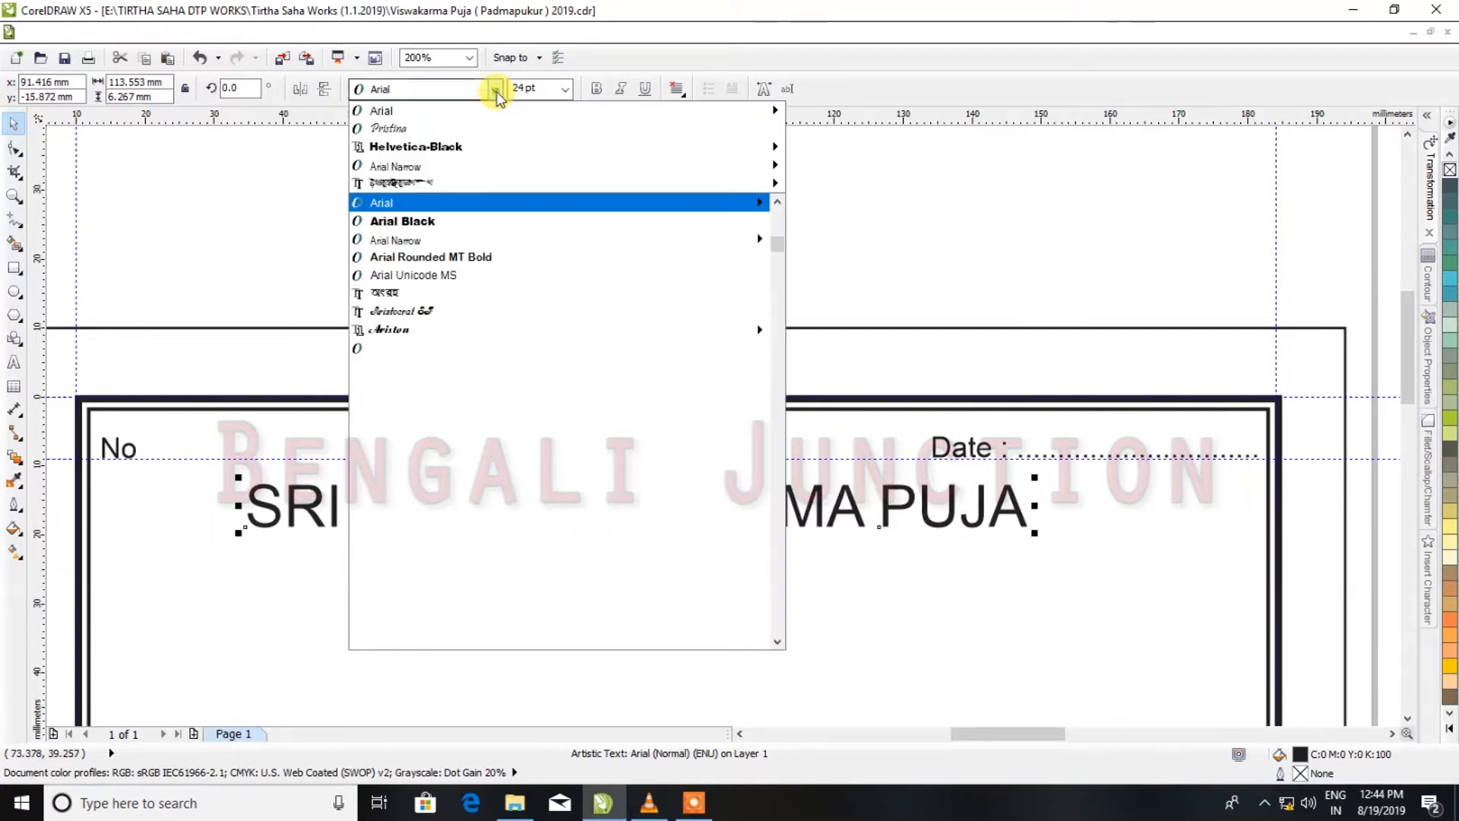
pyautogui.press('Down')
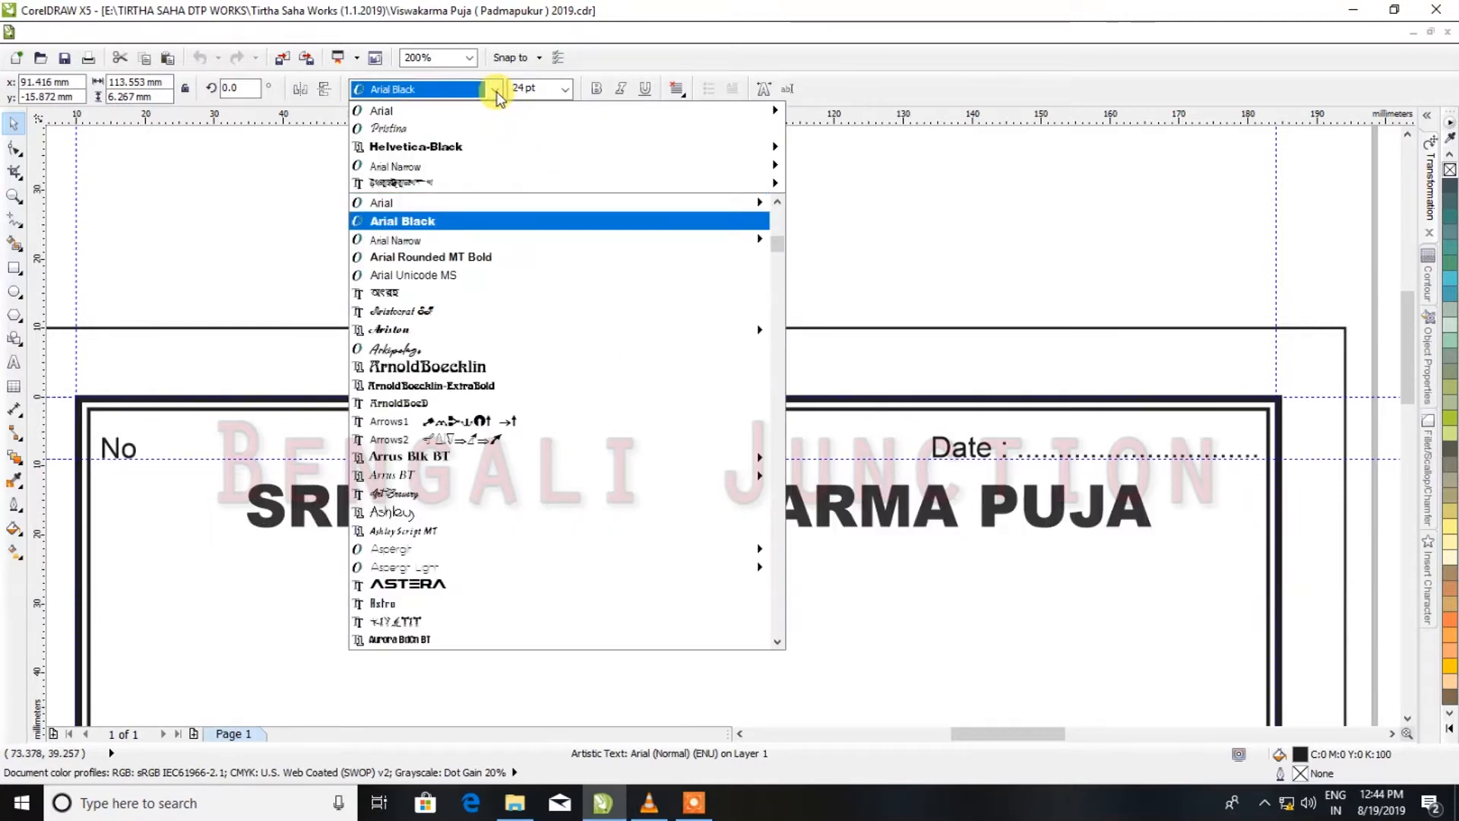
pyautogui.press('Return')
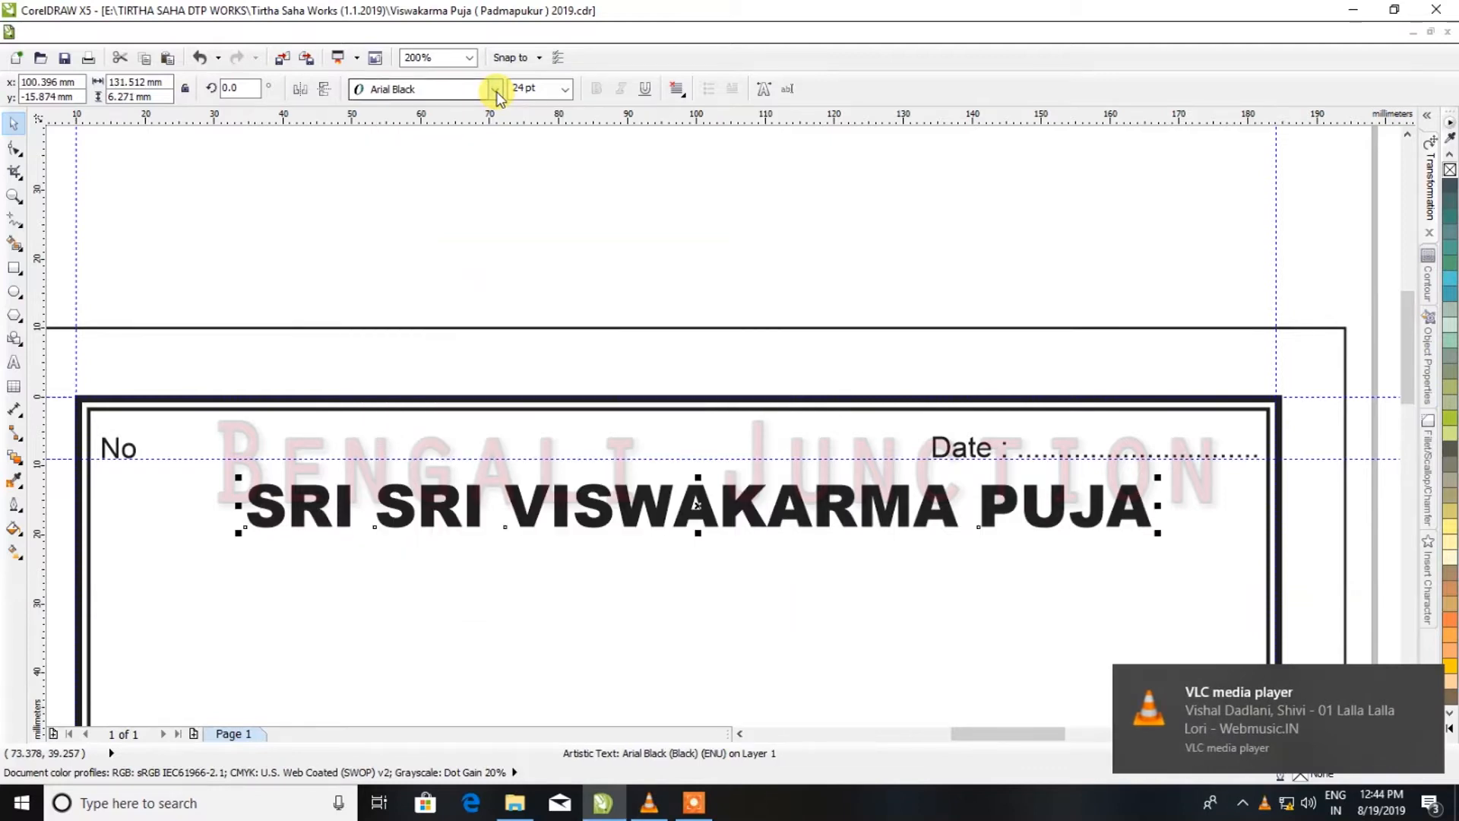
# Set the heading to 28 pt, move it left to fit inside the frame and stretch it taller
pyautogui.click(525, 89)
pyautogui.write('28')
pyautogui.press('Return')
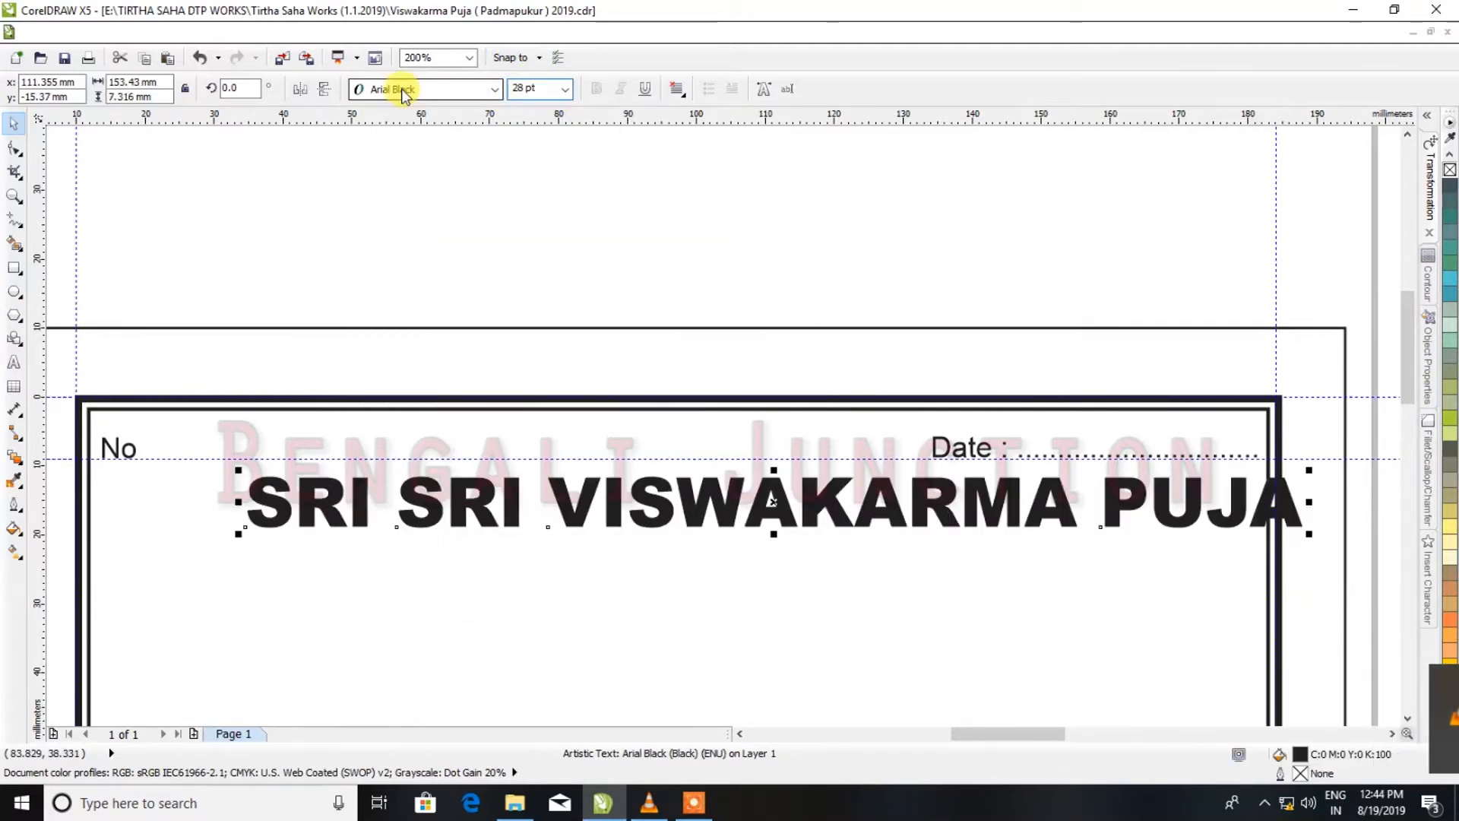
pyautogui.click(606, 535)
pyautogui.moveTo(606, 535); pyautogui.dragTo(515, 542)
pyautogui.moveTo(668, 545); pyautogui.dragTo(661, 554)
# Center the "SRI SRI VISWAKARMA PUJA" heading horizontally on the double-bordered frame
pyautogui.click(729, 436)
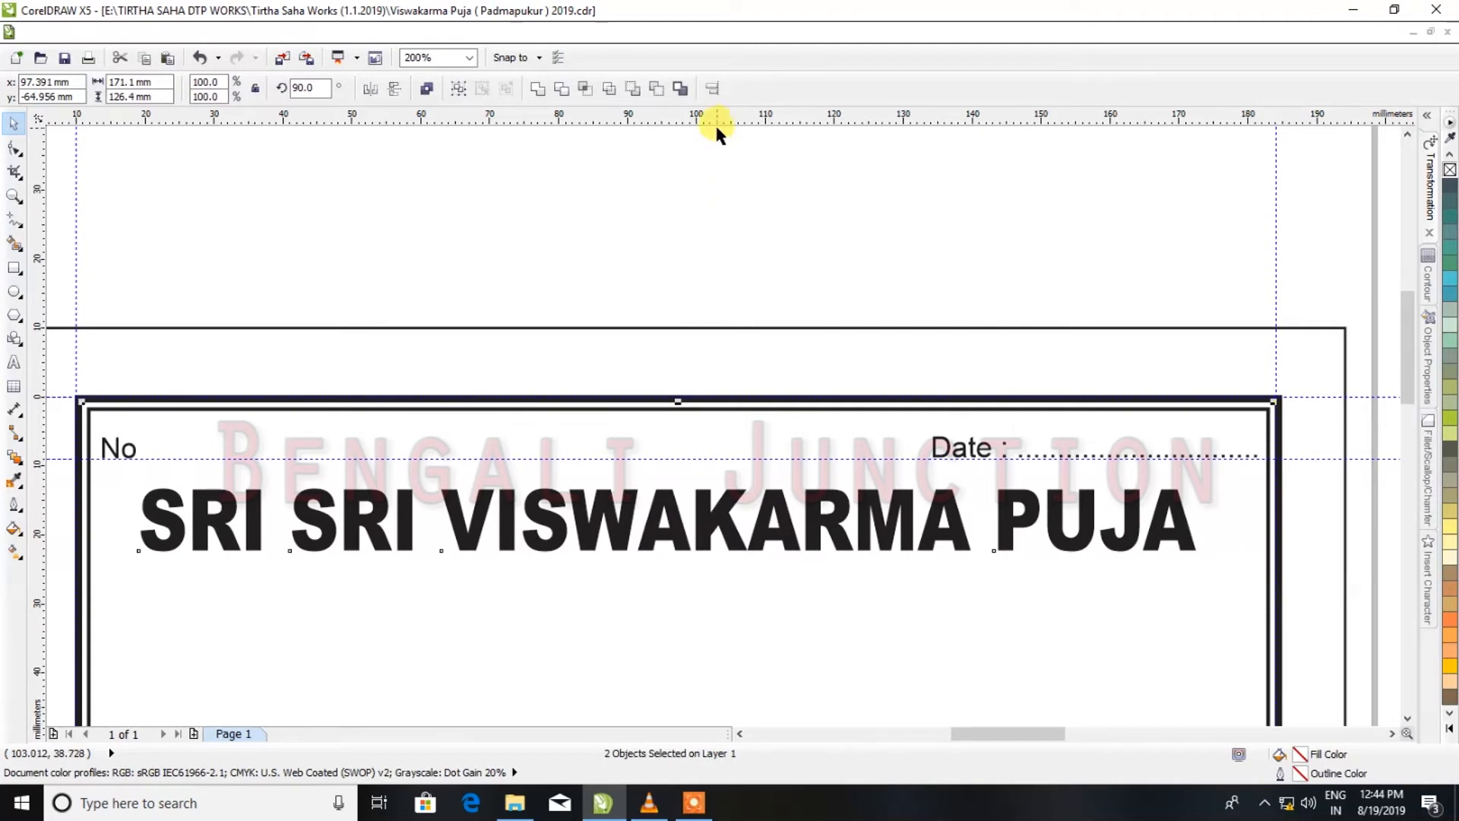
pyautogui.click(712, 88)
pyautogui.click(769, 497)
pyautogui.click(842, 497)
pyautogui.click(827, 225)
# Cut the location line beside the drummer picture and paste it as a separate line above "Electrical ( General / AC )"
pyautogui.scroll(-4, 739, 299)
pyautogui.scroll(4, 749, 376)
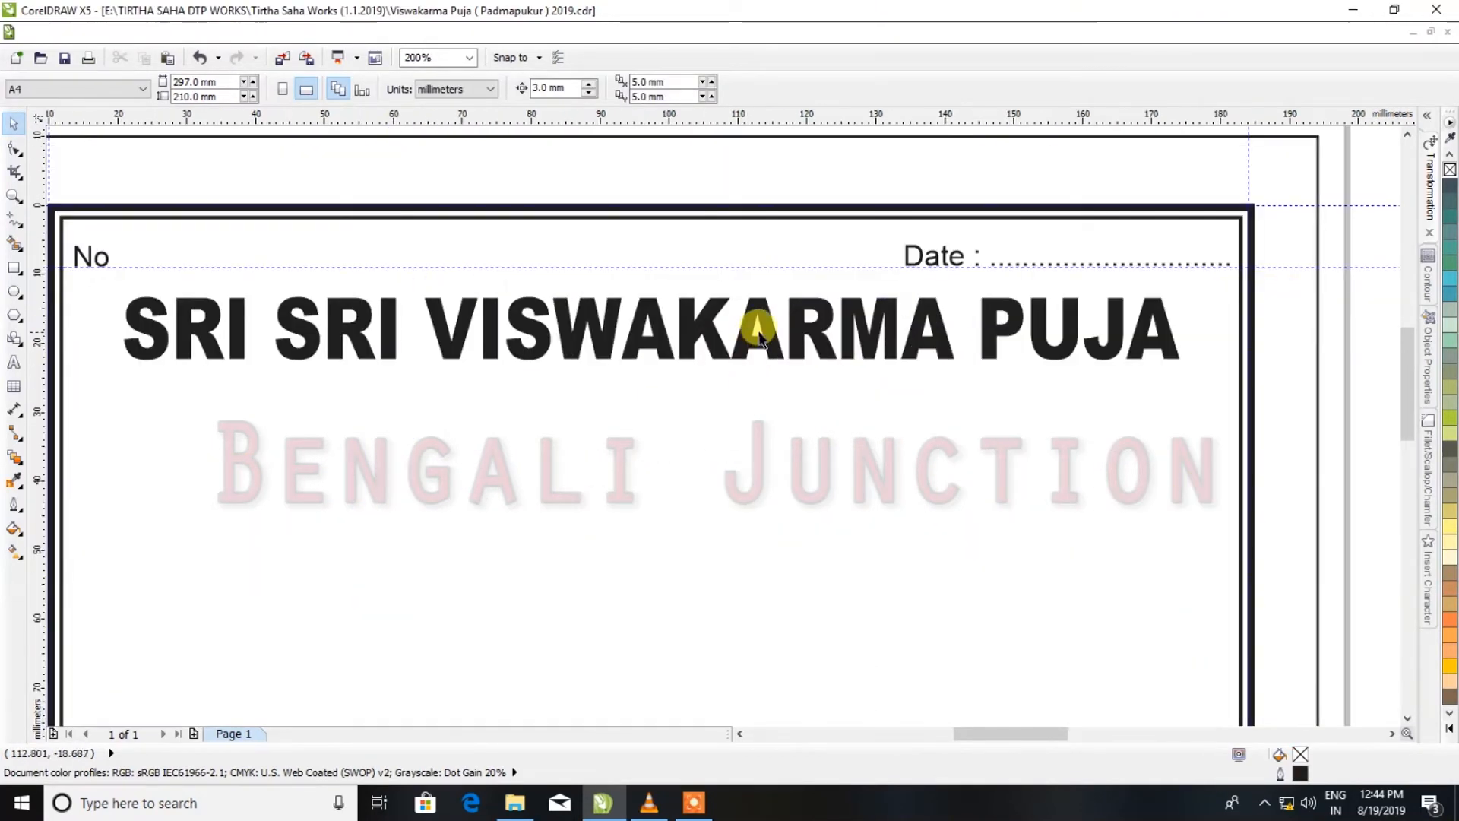
pyautogui.click(766, 325)
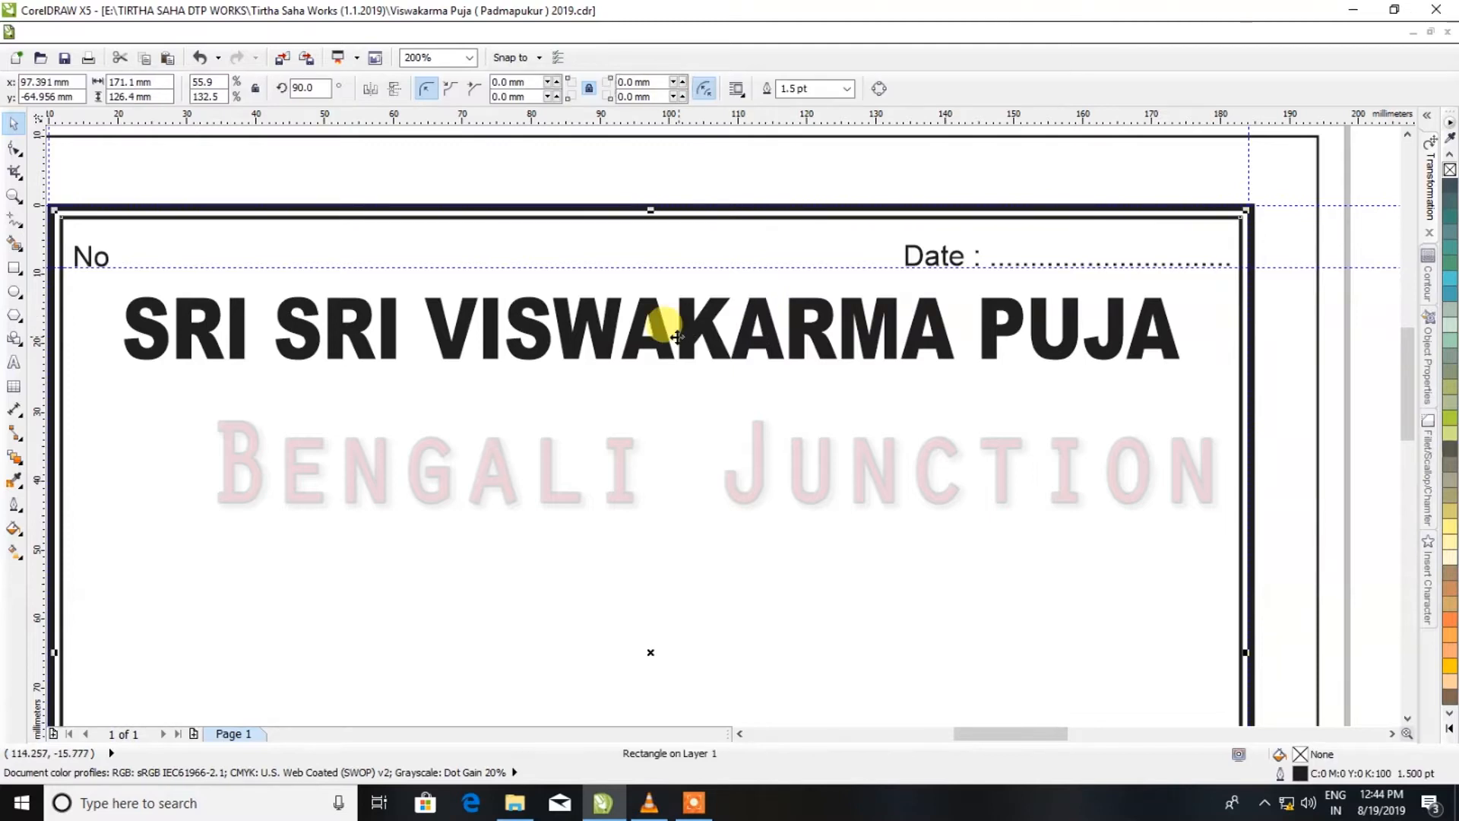
pyautogui.scroll(-4, 668, 320)
pyautogui.click(1129, 418)
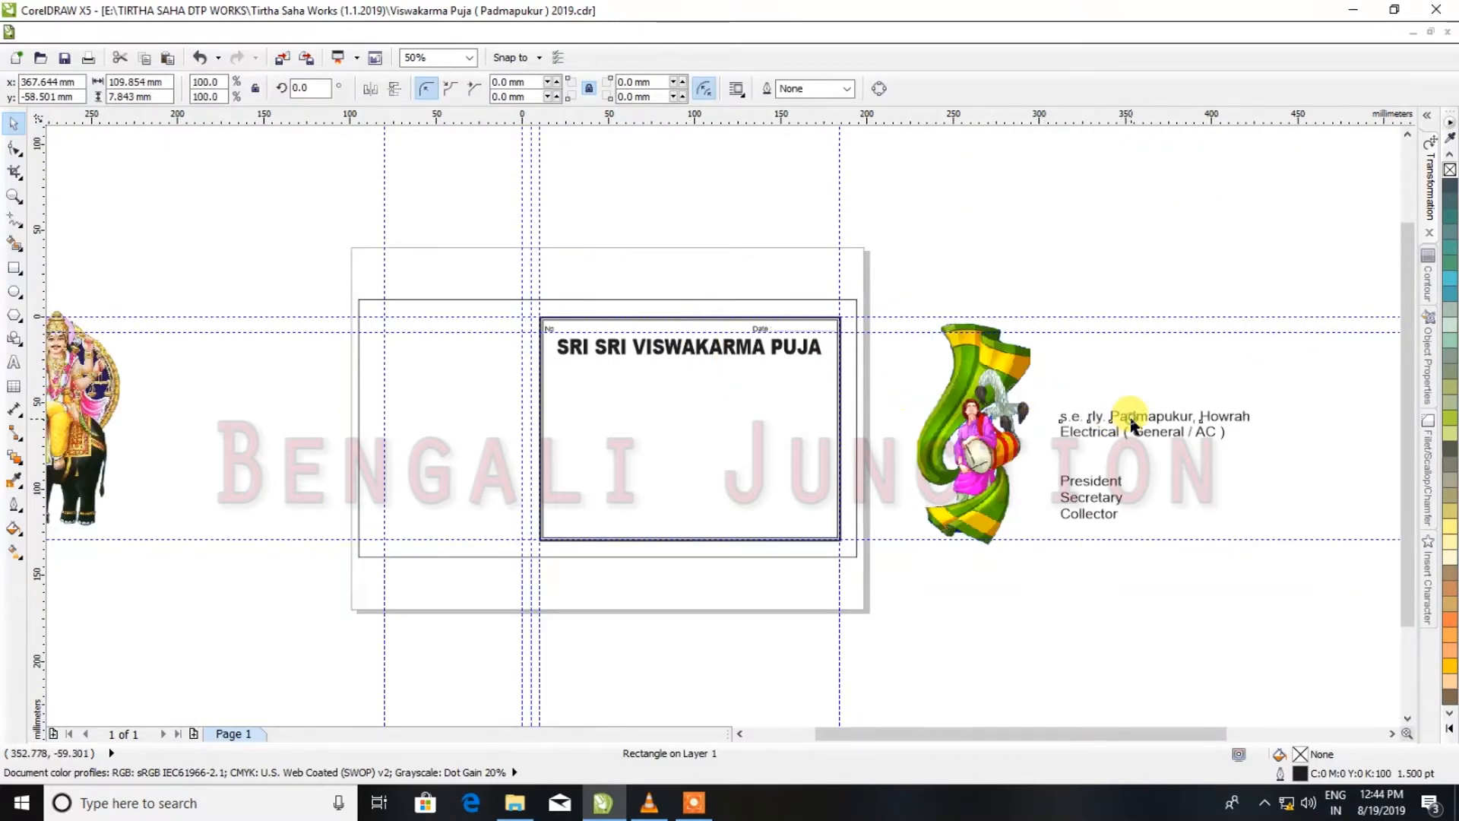
pyautogui.moveTo(1132, 425); pyautogui.dragTo(1158, 393)
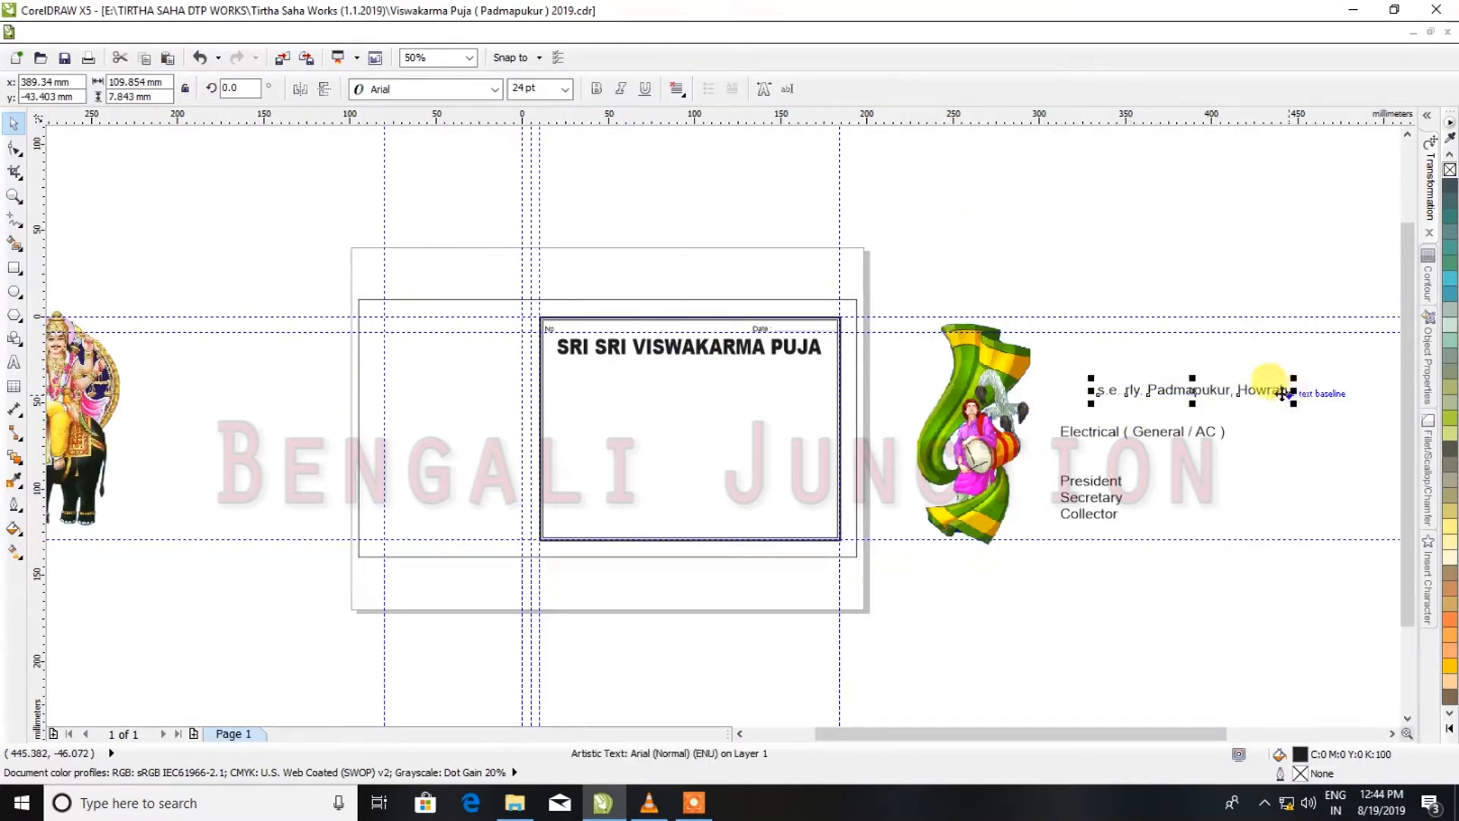
pyautogui.scroll(4, 1216, 384)
pyautogui.click(14, 362)
pyautogui.hotkey('ctrl', 'a')
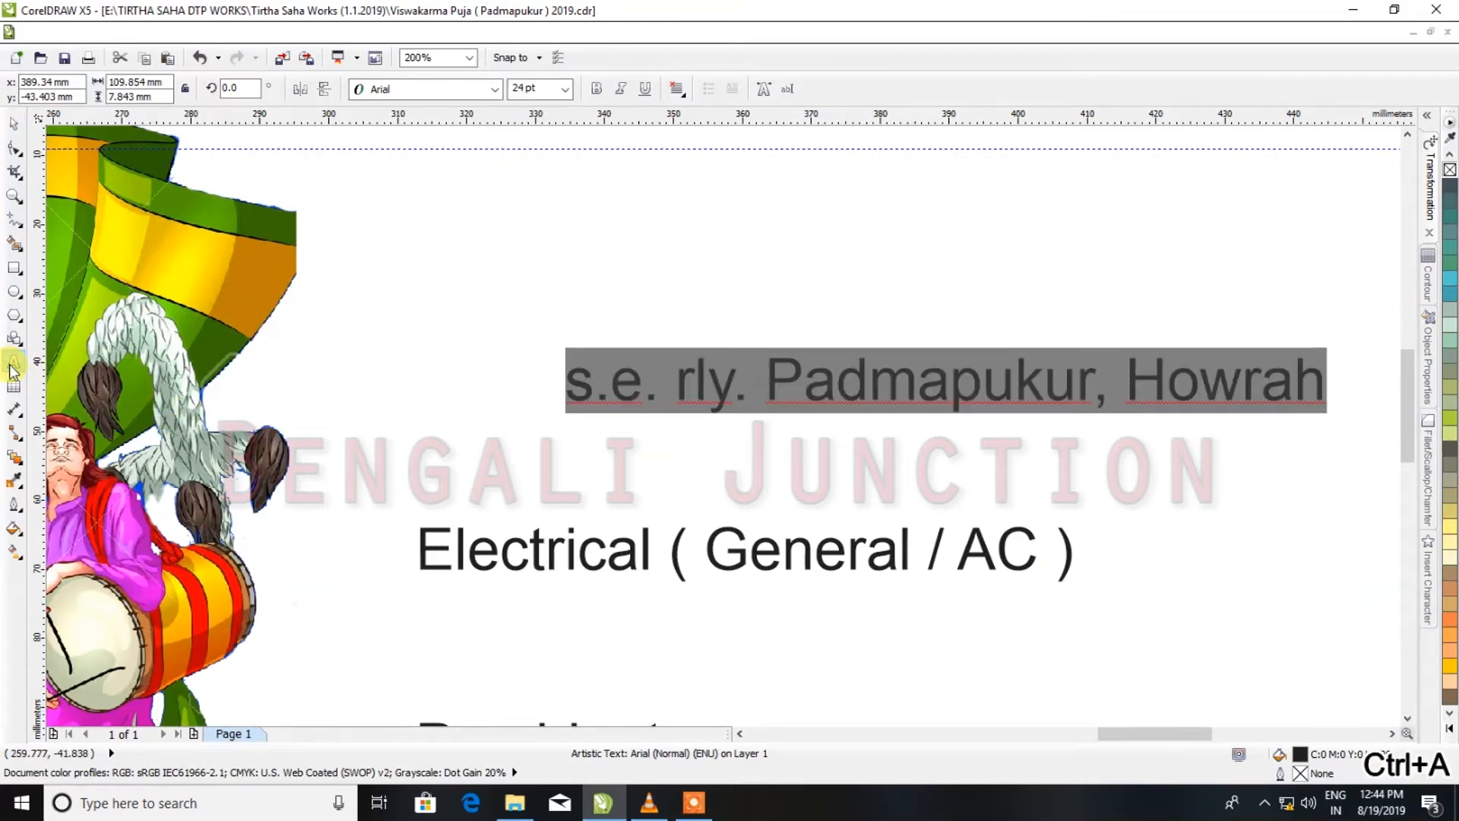
pyautogui.hotkey('ctrl', 'x')
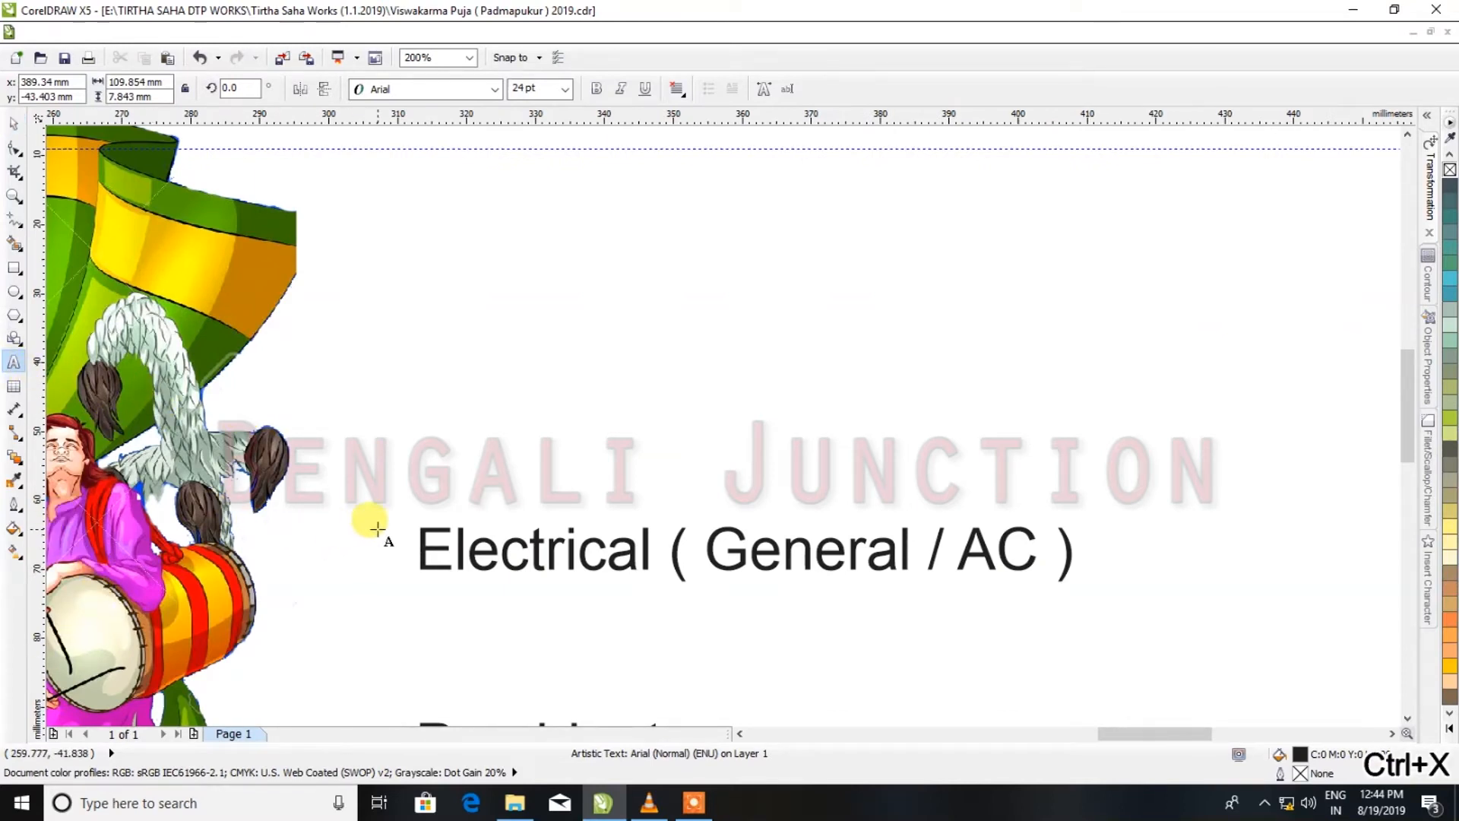
pyautogui.click(418, 532)
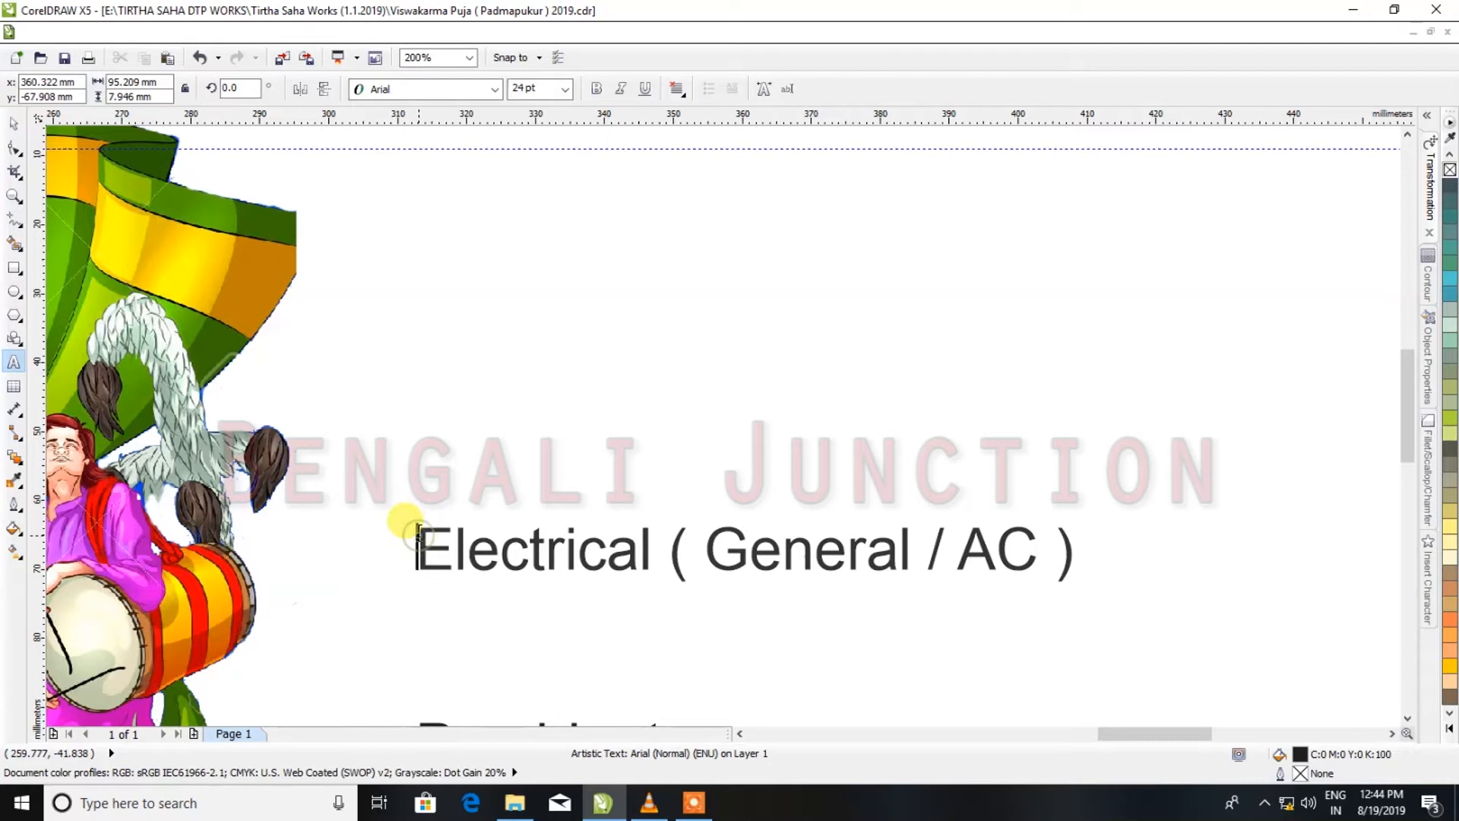
pyautogui.hotkey('ctrl', 'v')
pyautogui.press('Return')
# Transfer the combined two-line text into the frame below the heading and convert it to uppercase
pyautogui.hotkey('ctrl', 'a')
pyautogui.hotkey('ctrl', 'x')
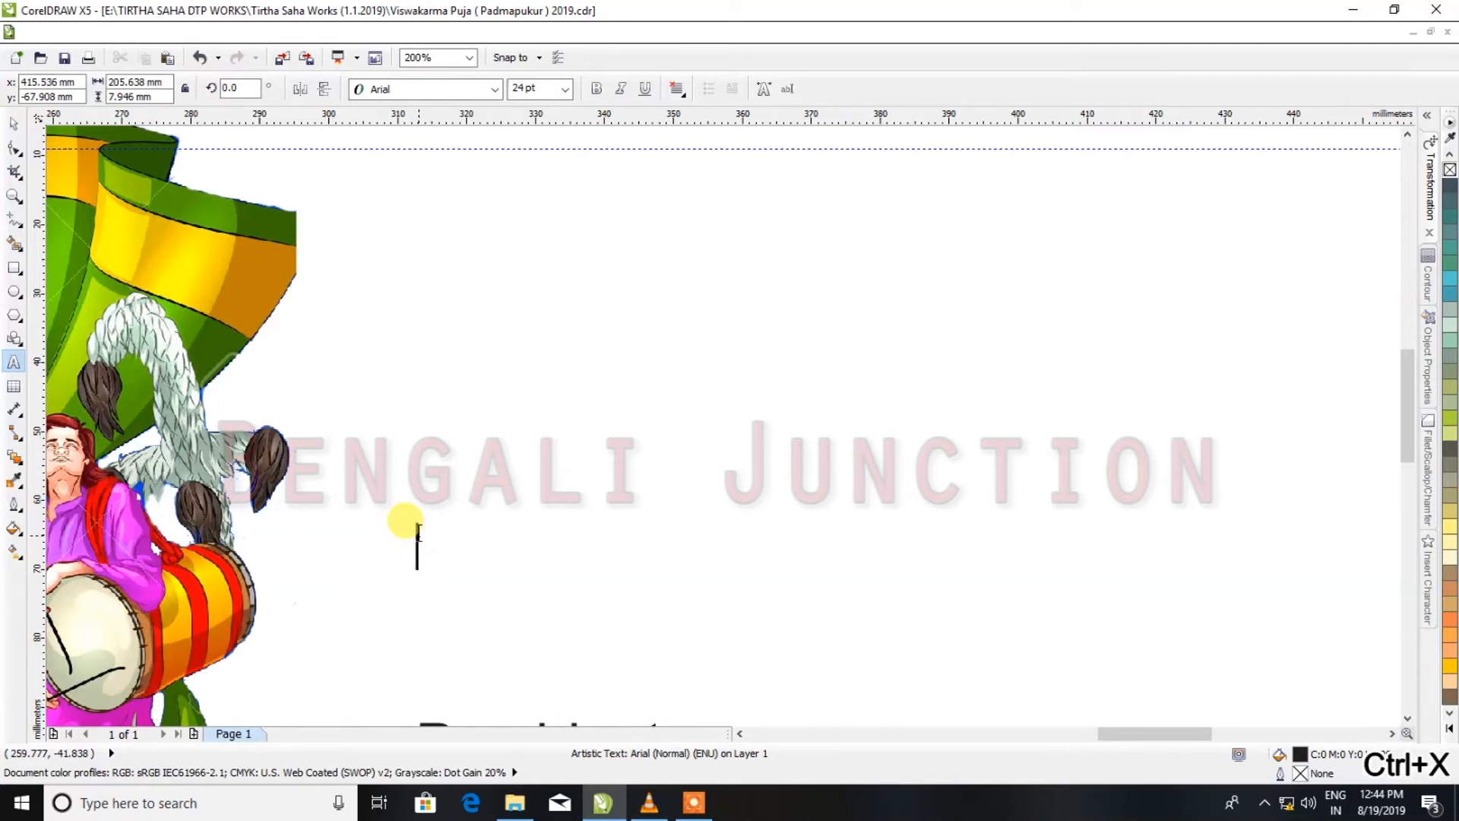
pyautogui.scroll(-3, 514, 410)
pyautogui.scroll(2, 304, 456)
pyautogui.click(281, 504)
pyautogui.hotkey('ctrl', 'v')
pyautogui.hotkey('ctrl', 'a')
pyautogui.hotkey('shift', 'F3')
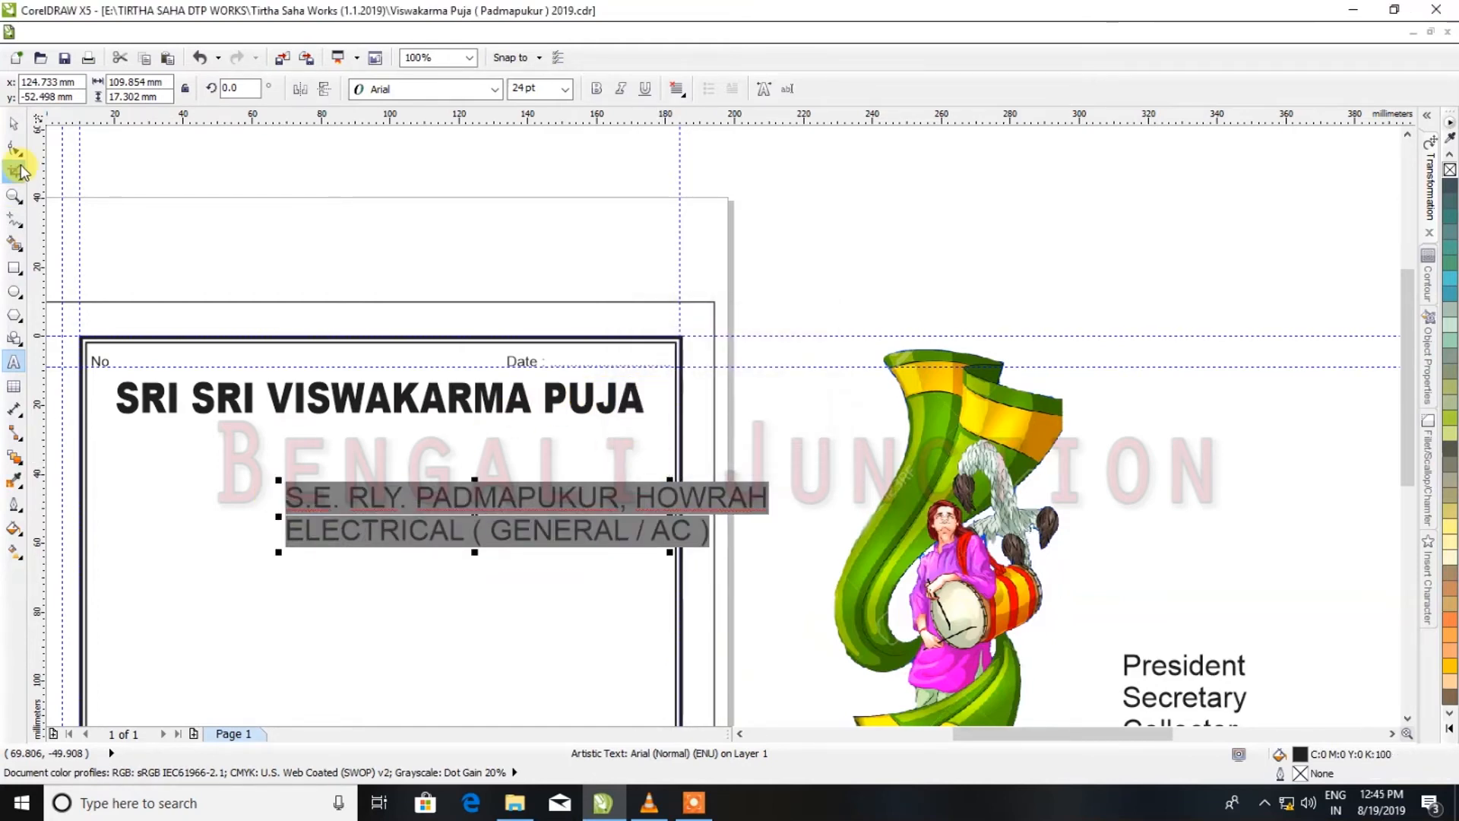
pyautogui.click(24, 128)
# Change the font of the two-line uppercase text to Russo One
pyautogui.click(494, 88)
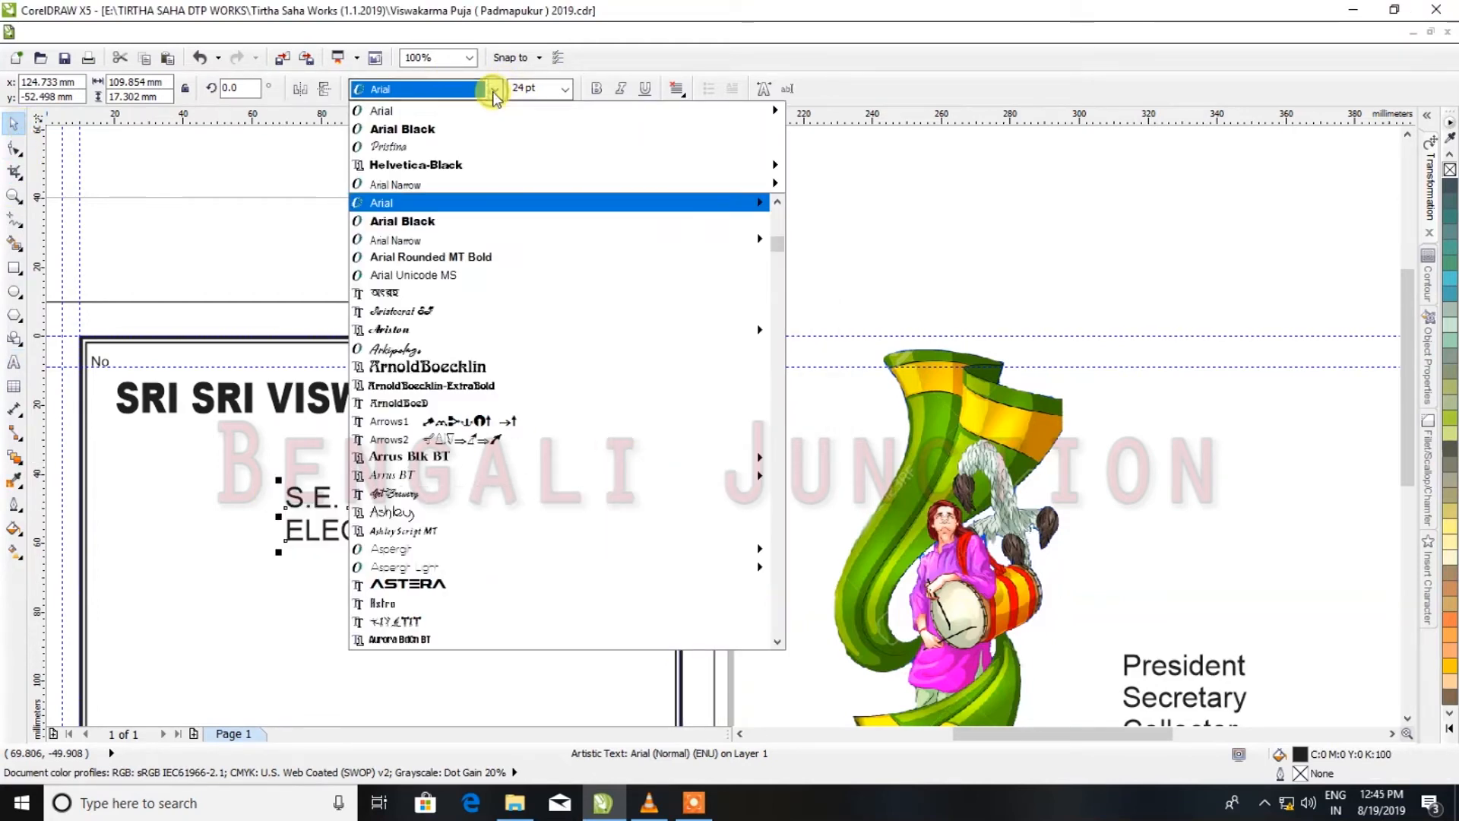
pyautogui.click(495, 89)
pyautogui.click(495, 89)
pyautogui.write('s')
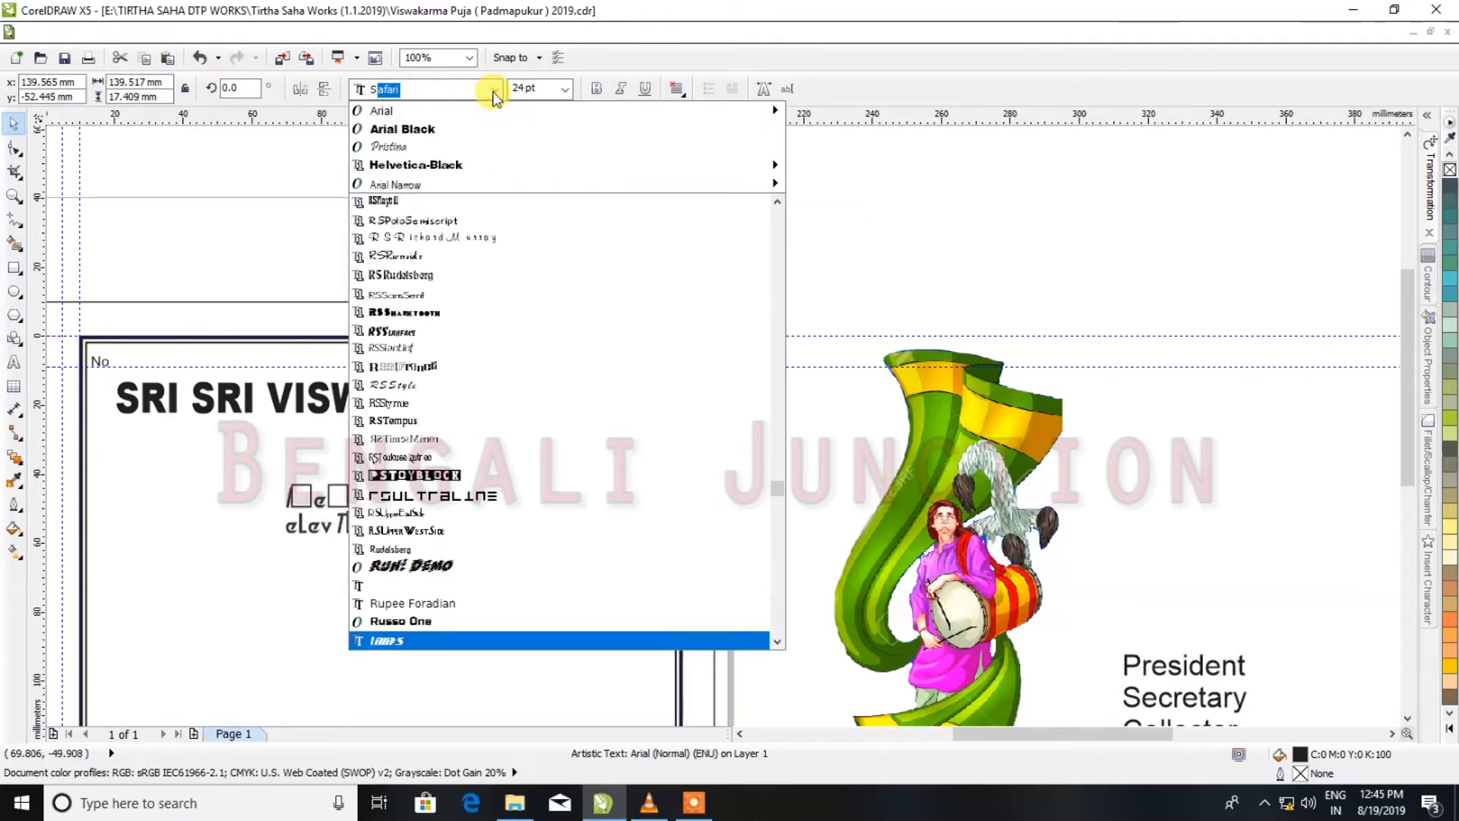
pyautogui.press('Up')
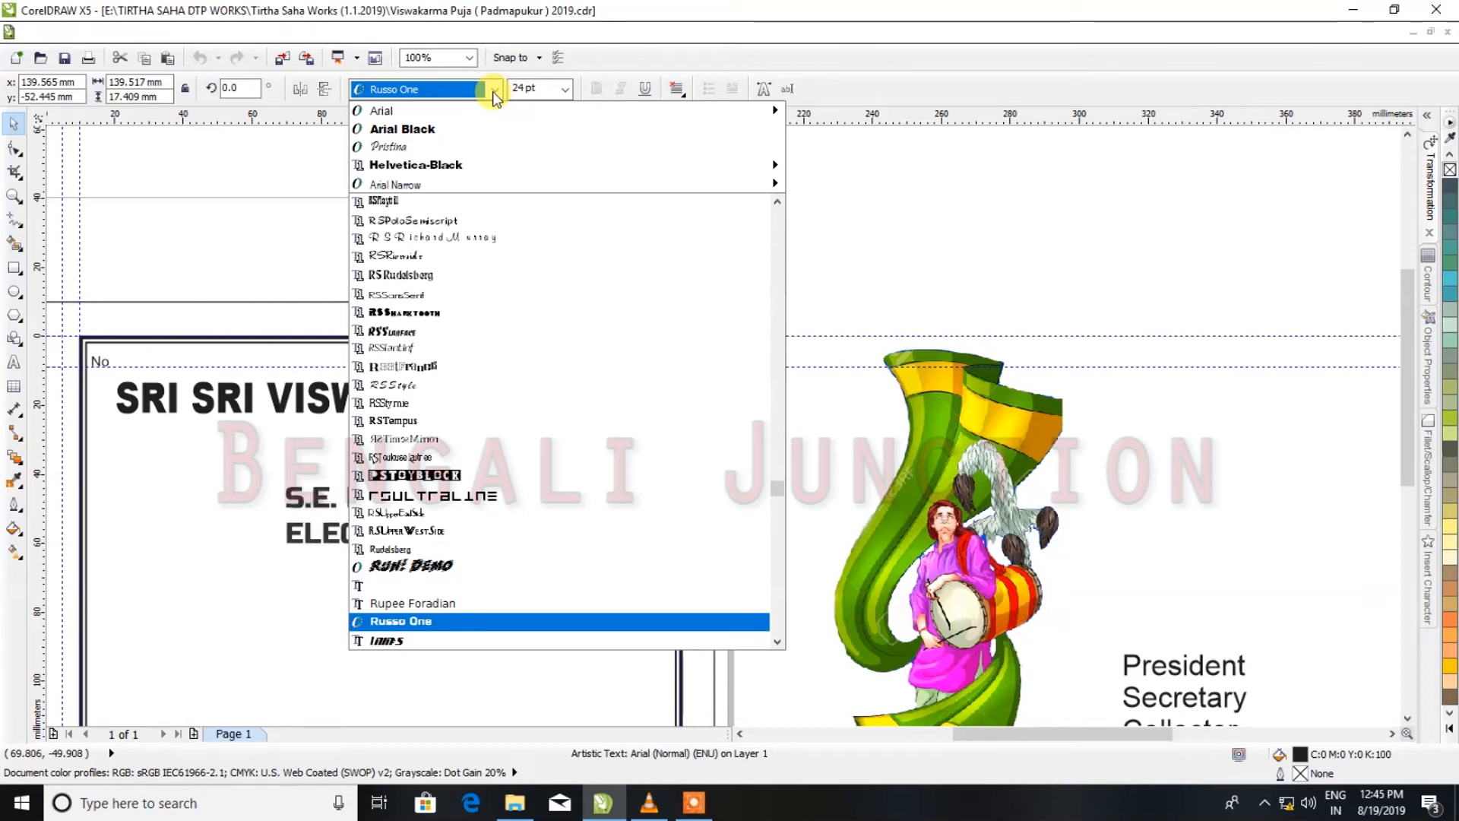
pyautogui.press('Return')
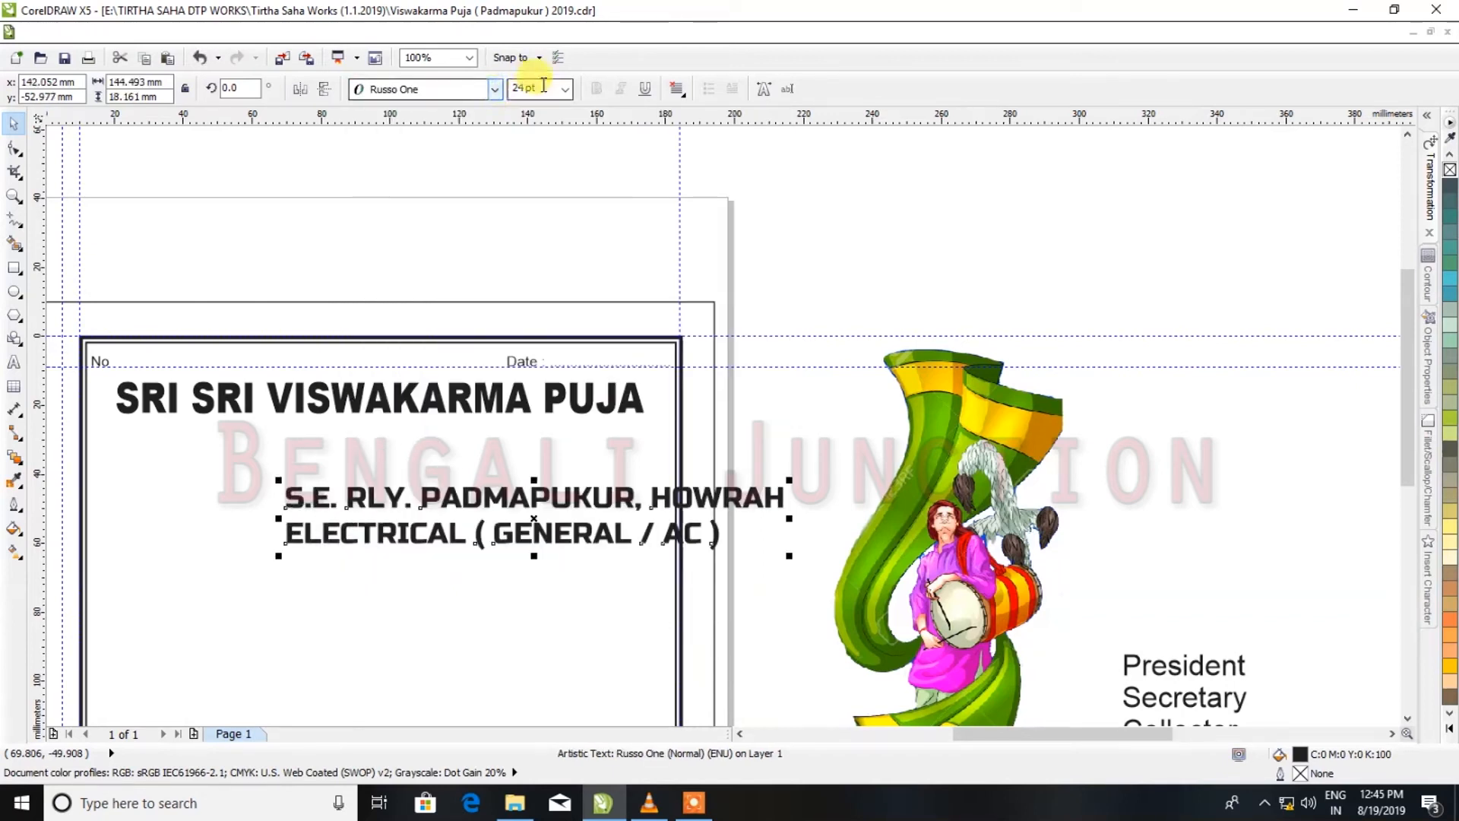
# Center-align the two-line text and set its font size to 18 pt
pyautogui.click(674, 88)
pyautogui.click(699, 152)
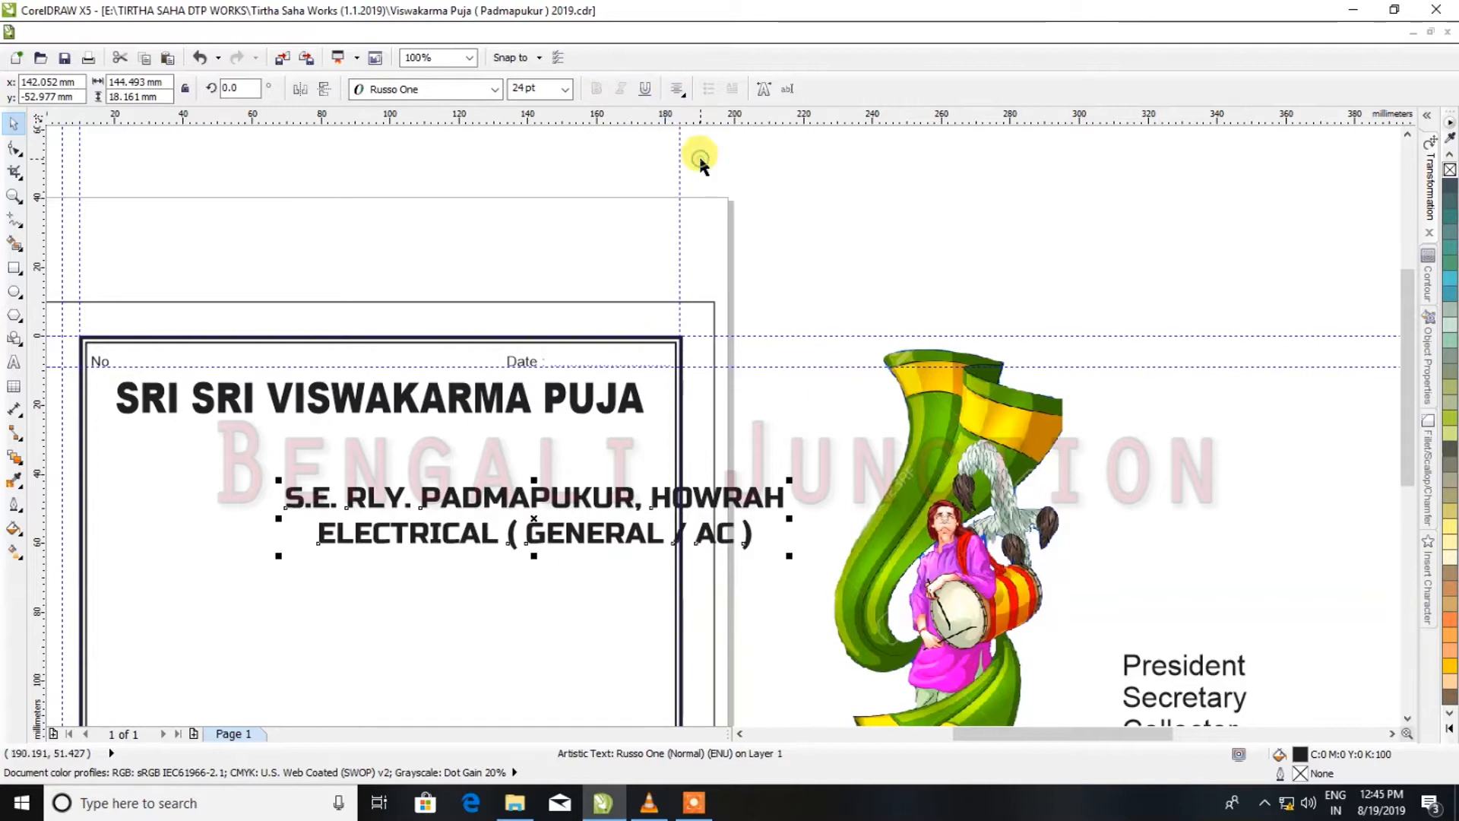
pyautogui.write('8')
pyautogui.press('Return')
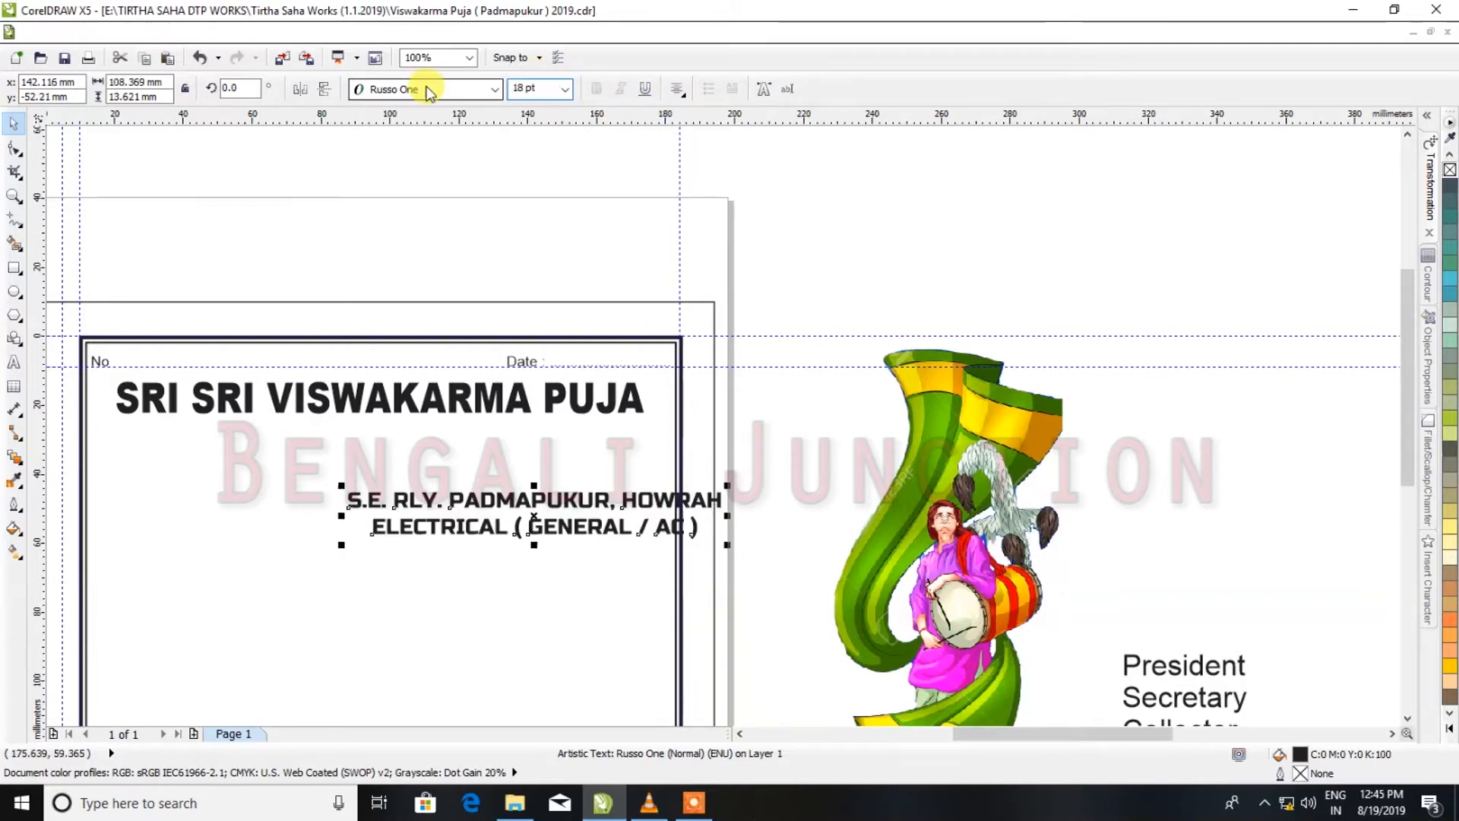
# Move the two-line uppercase text directly below the heading and center it horizontally on the double-bordered frame
pyautogui.moveTo(483, 485); pyautogui.dragTo(339, 431)
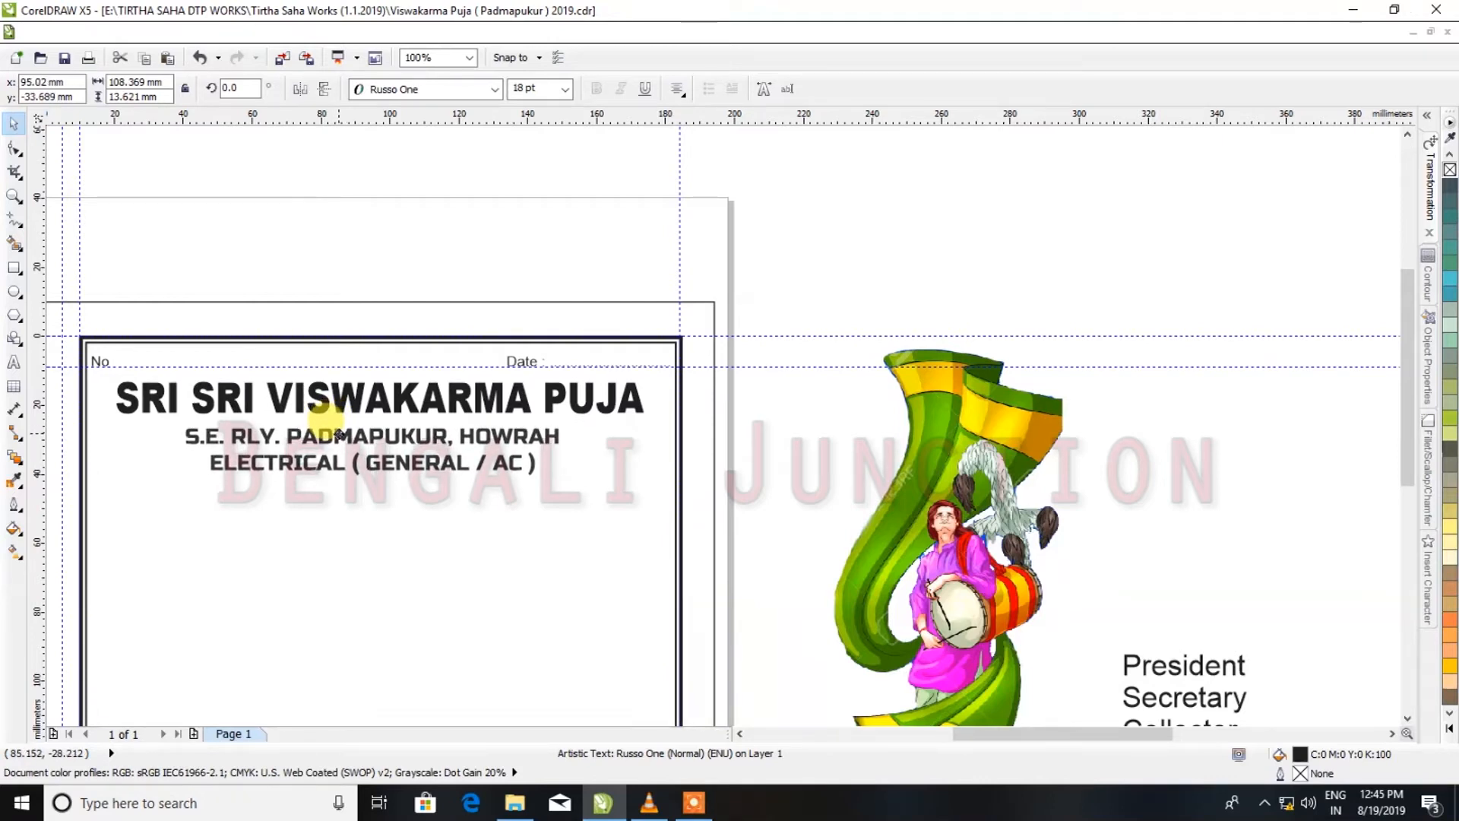
pyautogui.scroll(-3, 293, 445)
pyautogui.scroll(4, 293, 444)
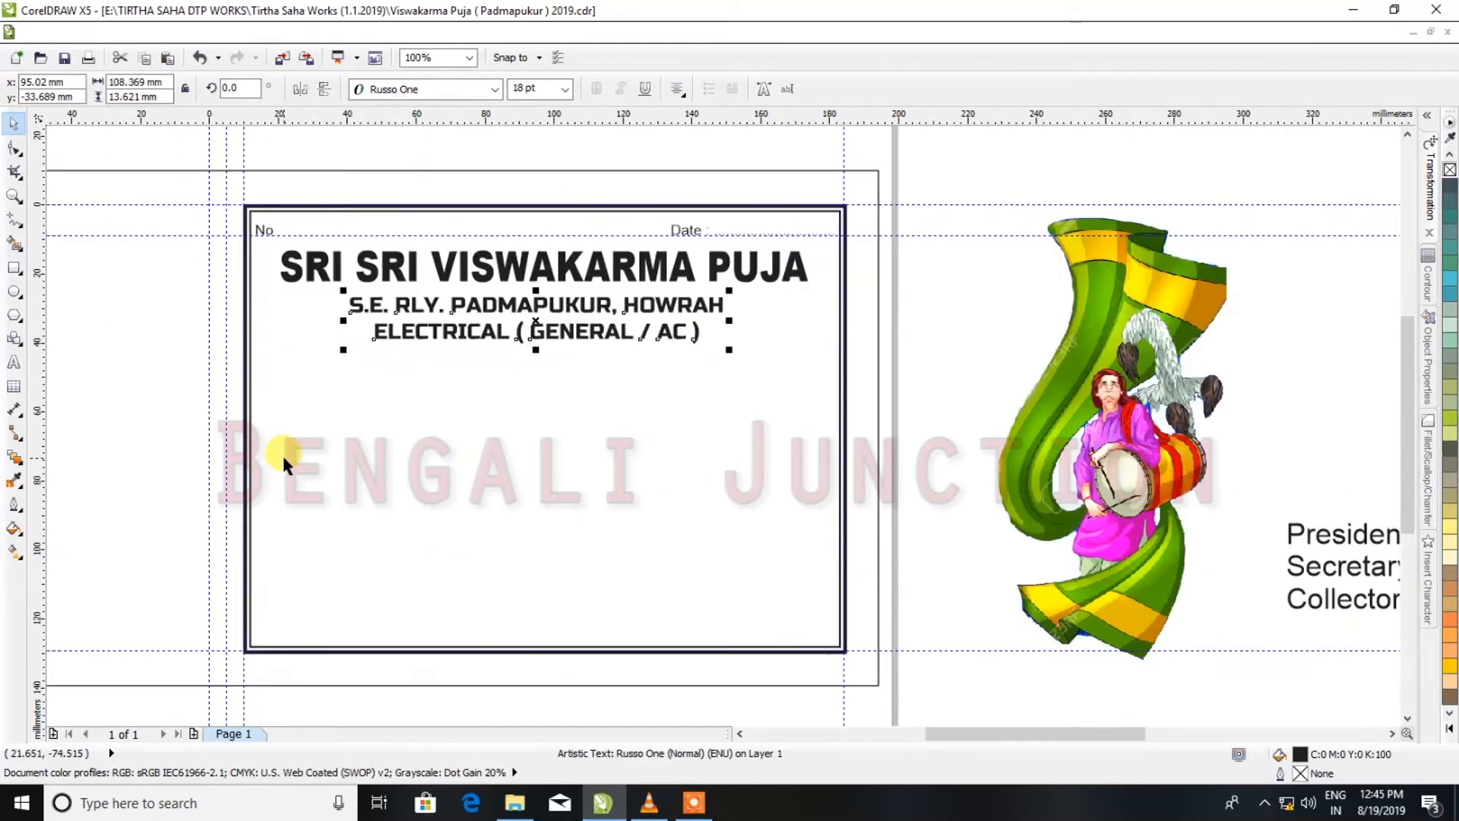
pyautogui.keyDown('shift'); pyautogui.click(500, 456); pyautogui.keyUp('shift')
pyautogui.click(712, 89)
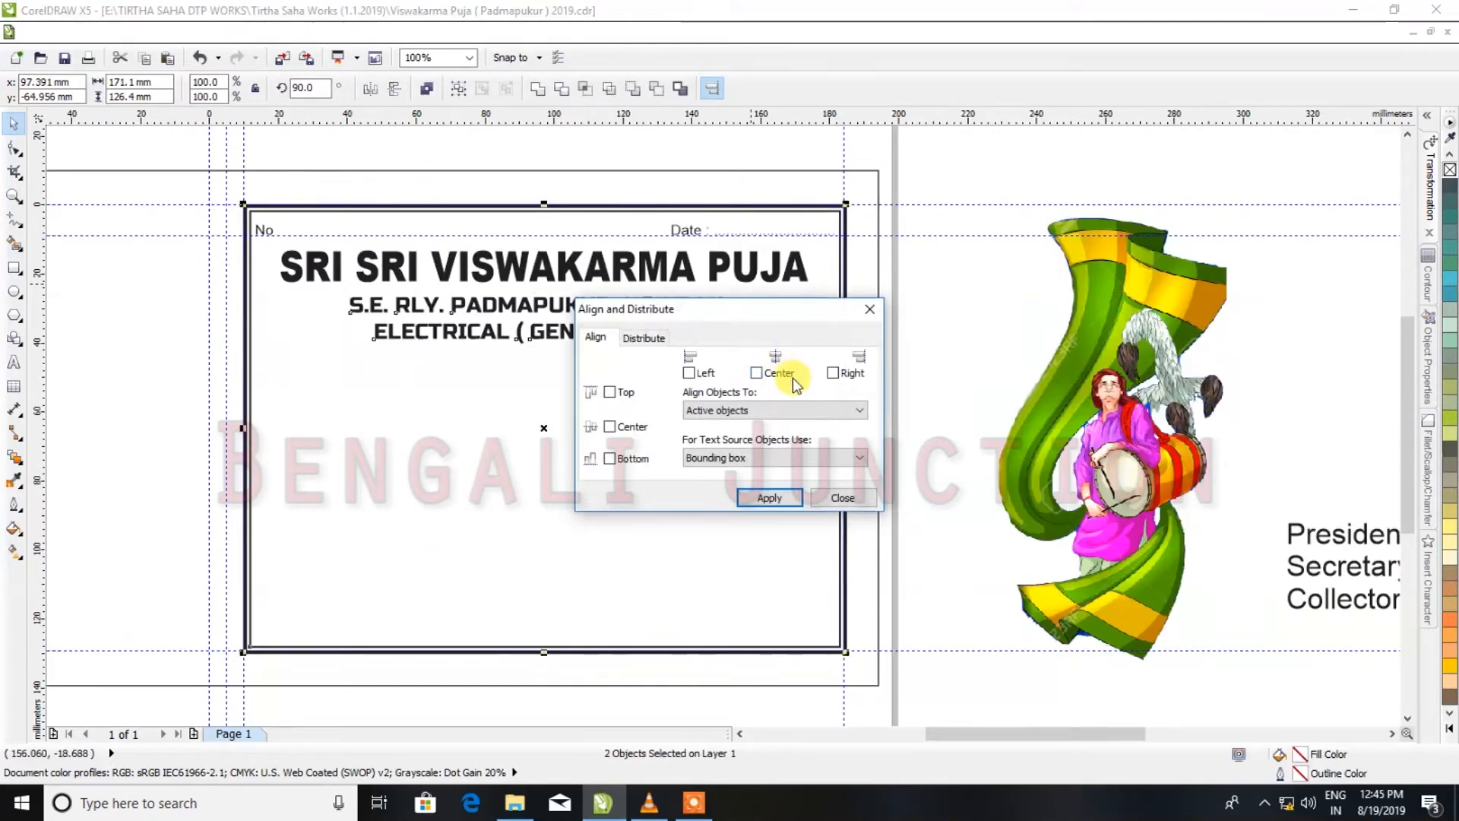
pyautogui.click(779, 500)
pyautogui.click(843, 498)
pyautogui.click(994, 339)
# Bring the elephant-mounted deity picture onto the receipt page, overlapping the frame's lower border
pyautogui.scroll(-2, 917, 331)
pyautogui.scroll(2, 835, 340)
pyautogui.scroll(-3, 122, 342)
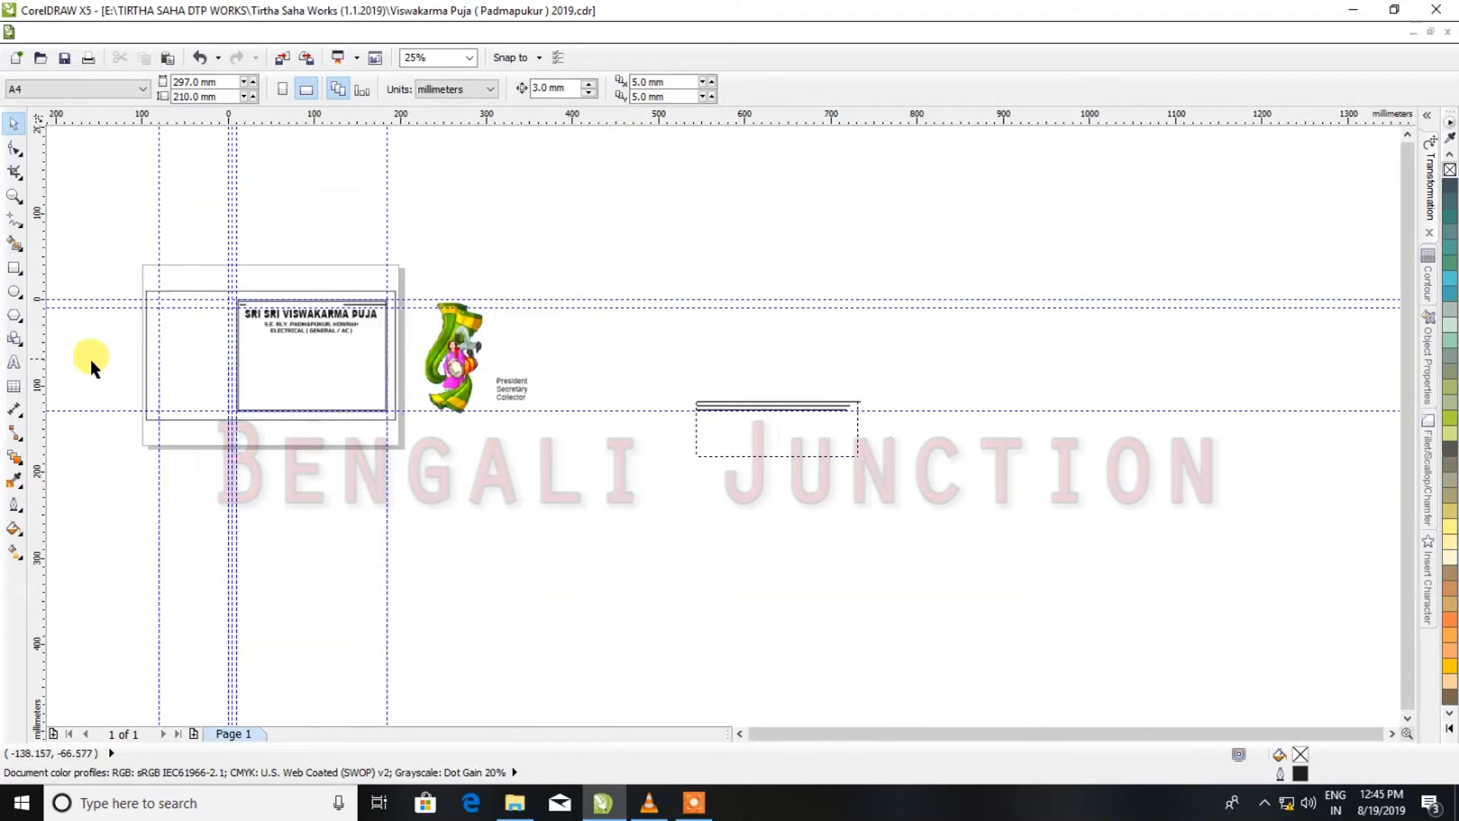
pyautogui.moveTo(75, 351); pyautogui.dragTo(210, 360)
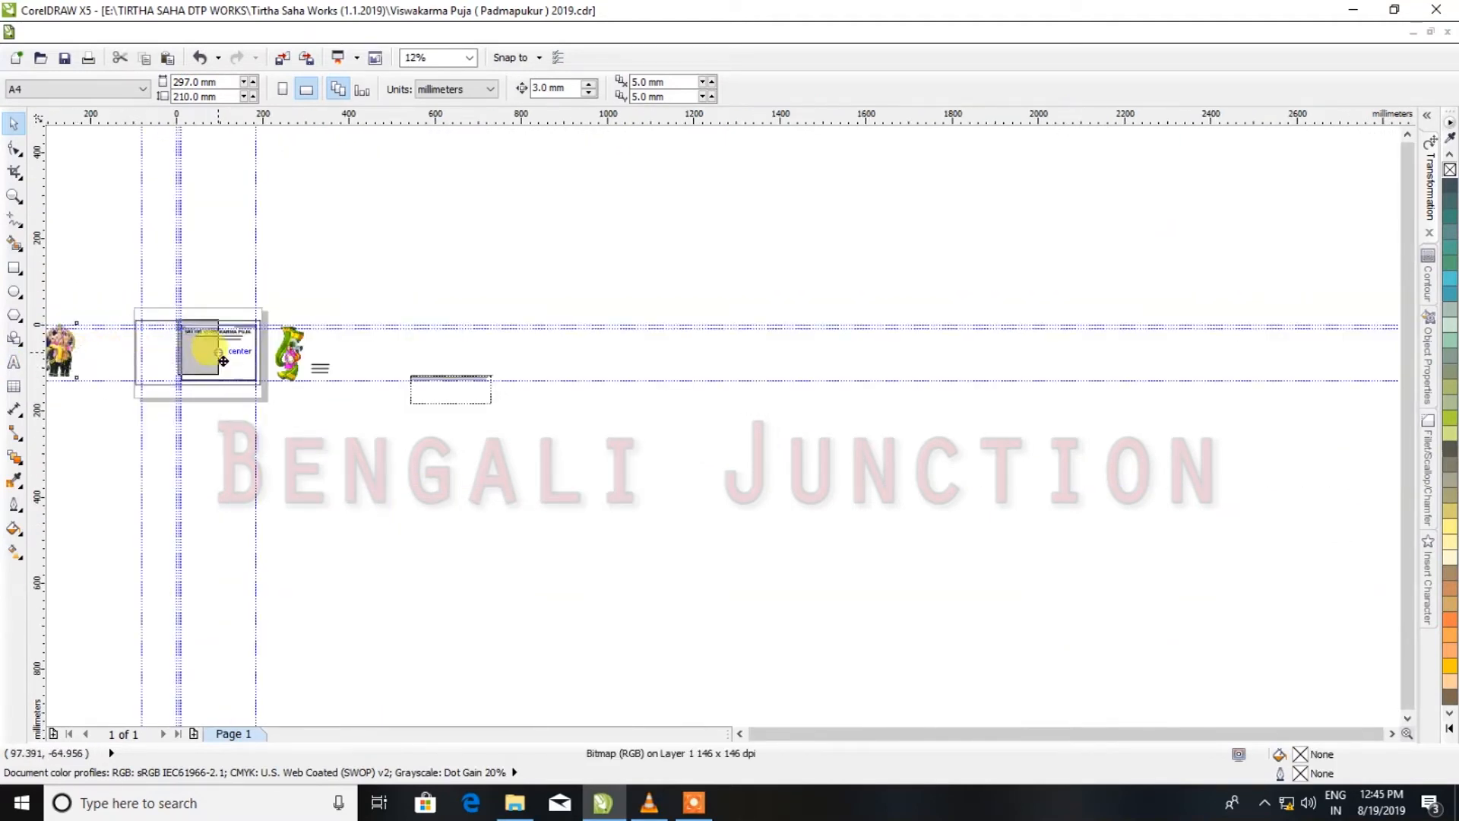
pyautogui.scroll(2, 211, 360)
pyautogui.scroll(2, 210, 361)
pyautogui.click(269, 364)
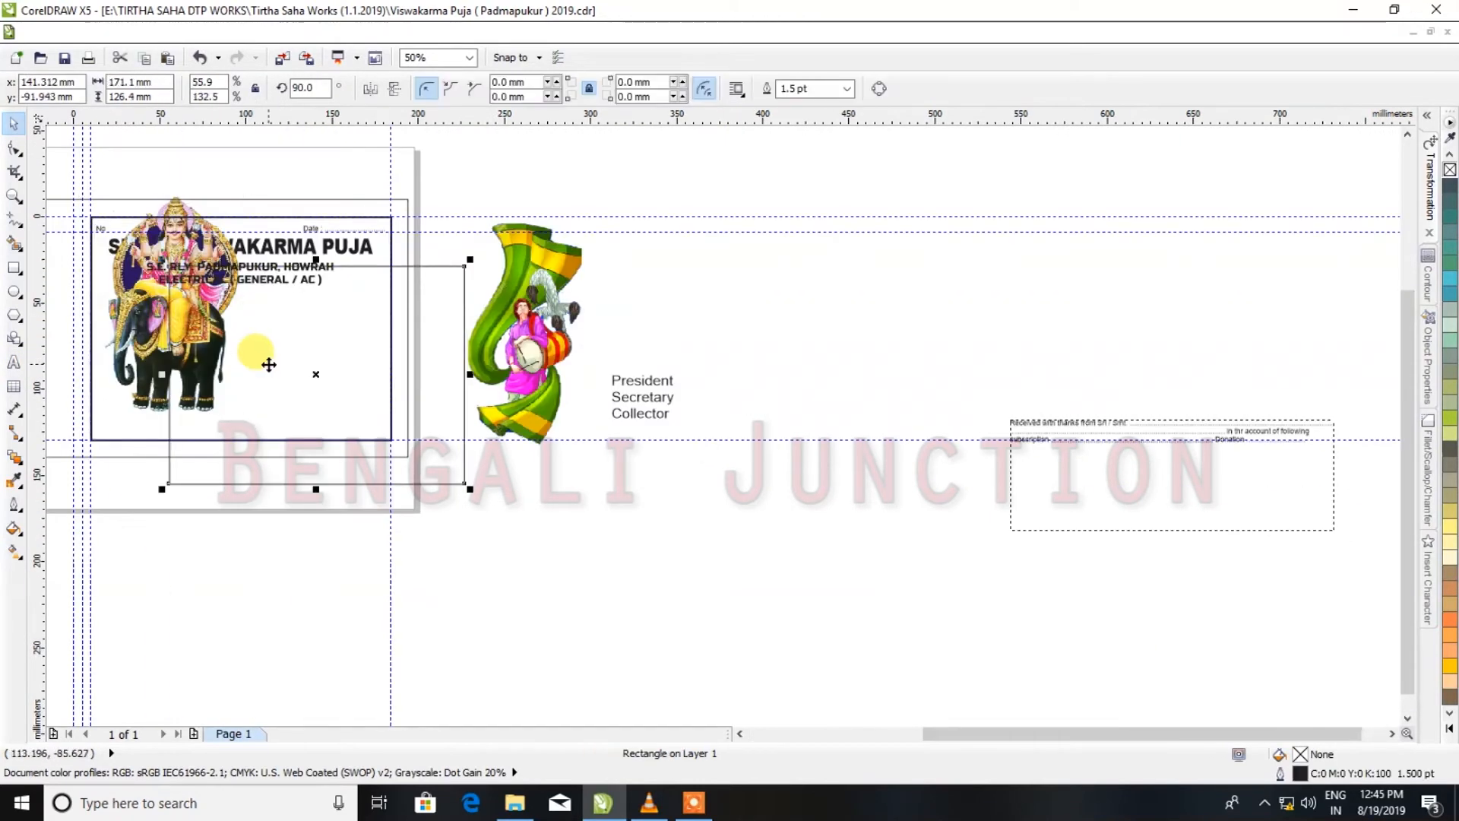
pyautogui.hotkey('ctrl', 'z')
pyautogui.scroll(-2, 269, 365)
pyautogui.moveTo(100, 351); pyautogui.dragTo(244, 377)
pyautogui.scroll(2, 244, 377)
pyautogui.scroll(1, 245, 377)
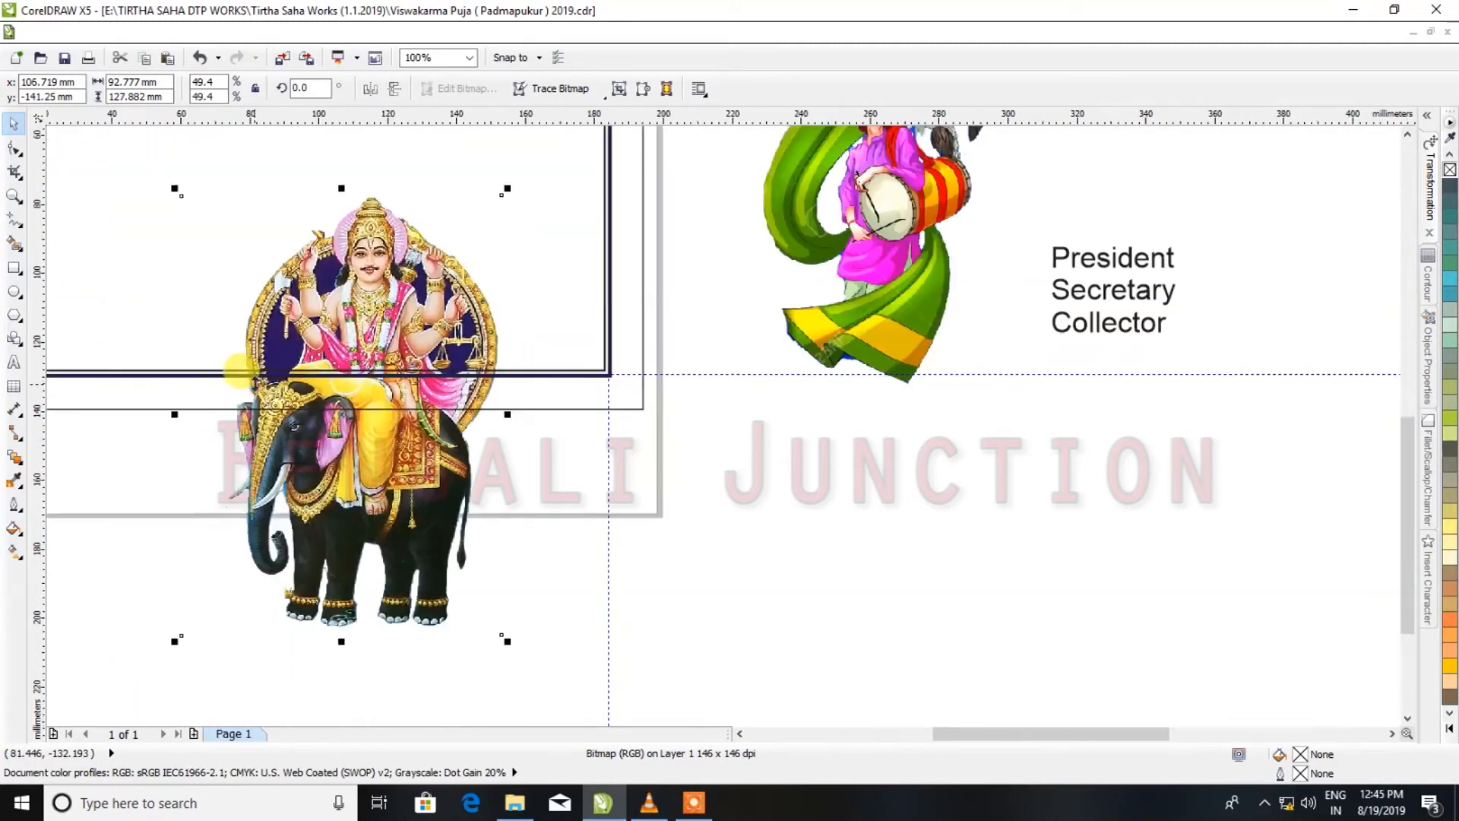
# Crop the empty strip from the deity picture's left side by moving its left boundary nodes inward, leaving it about 83 mm wide
pyautogui.click(13, 151)
pyautogui.moveTo(137, 175); pyautogui.dragTo(264, 663)
pyautogui.moveTo(177, 627); pyautogui.dragTo(213, 634)
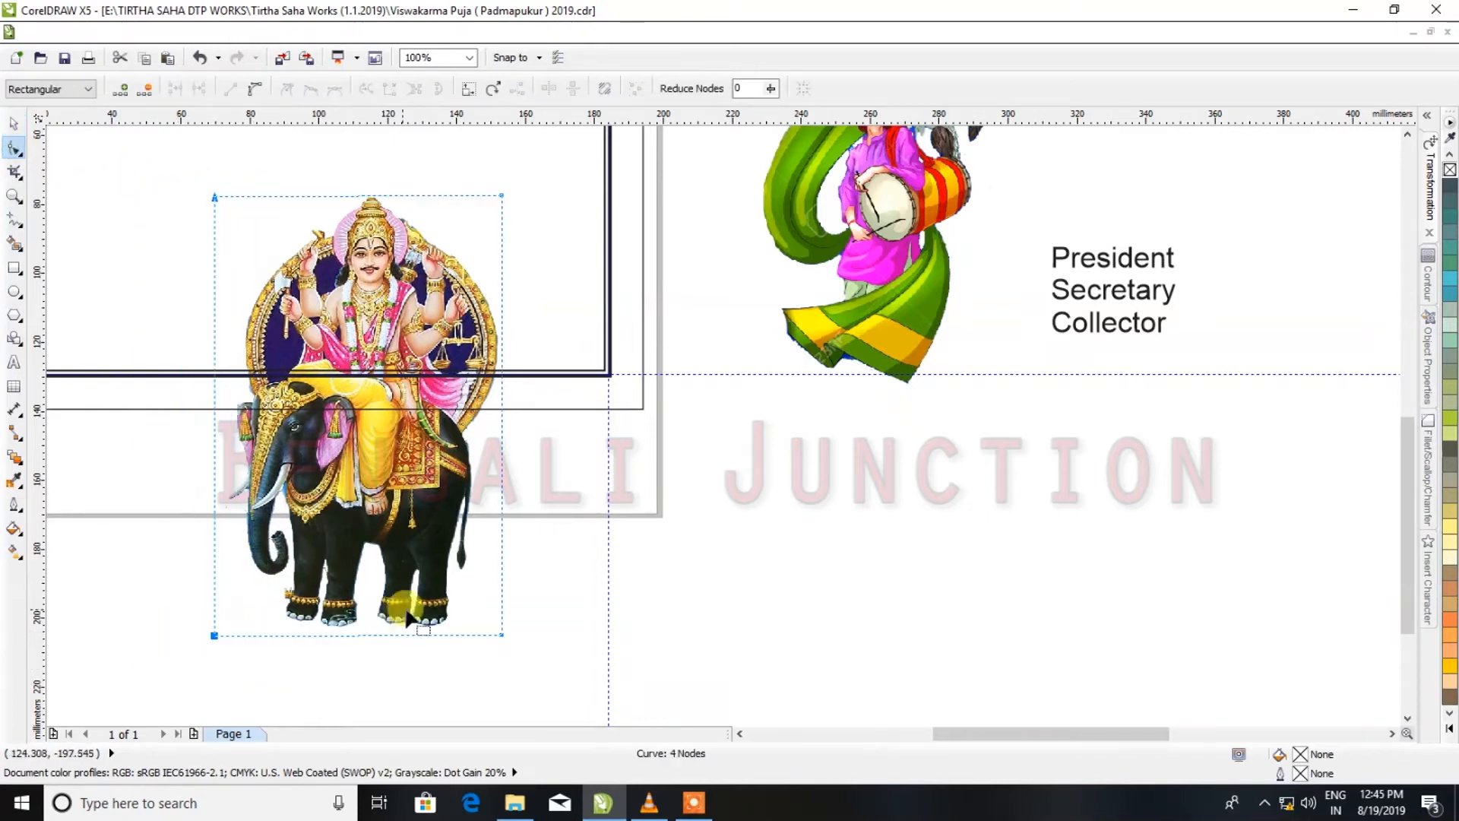
pyautogui.click(14, 123)
# Shrink the deity picture proportionally to about 50 mm wide and place it at the left inside the frame, below the heading
pyautogui.scroll(-2, 481, 425)
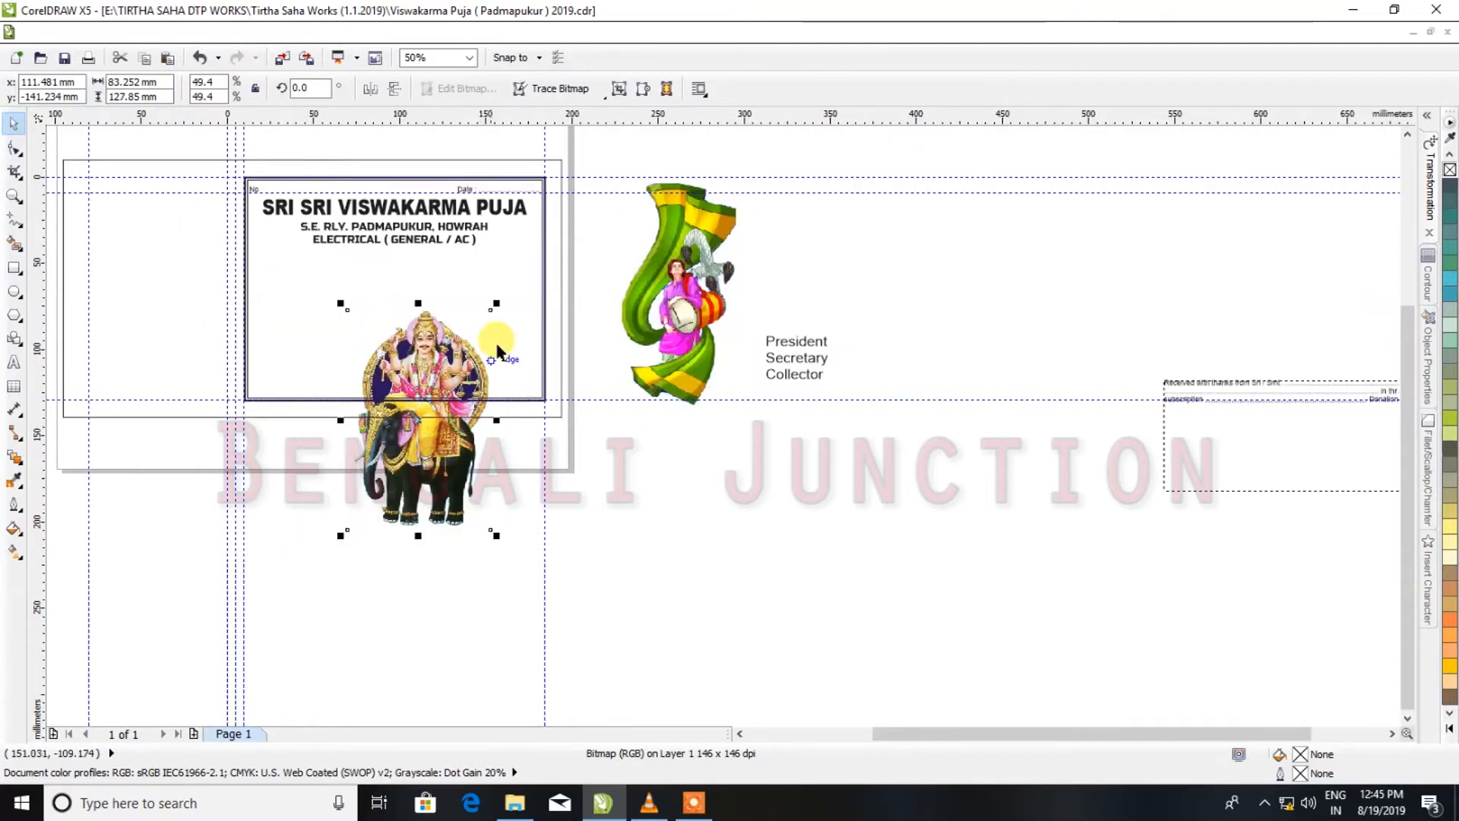
pyautogui.moveTo(491, 310); pyautogui.dragTo(439, 388)
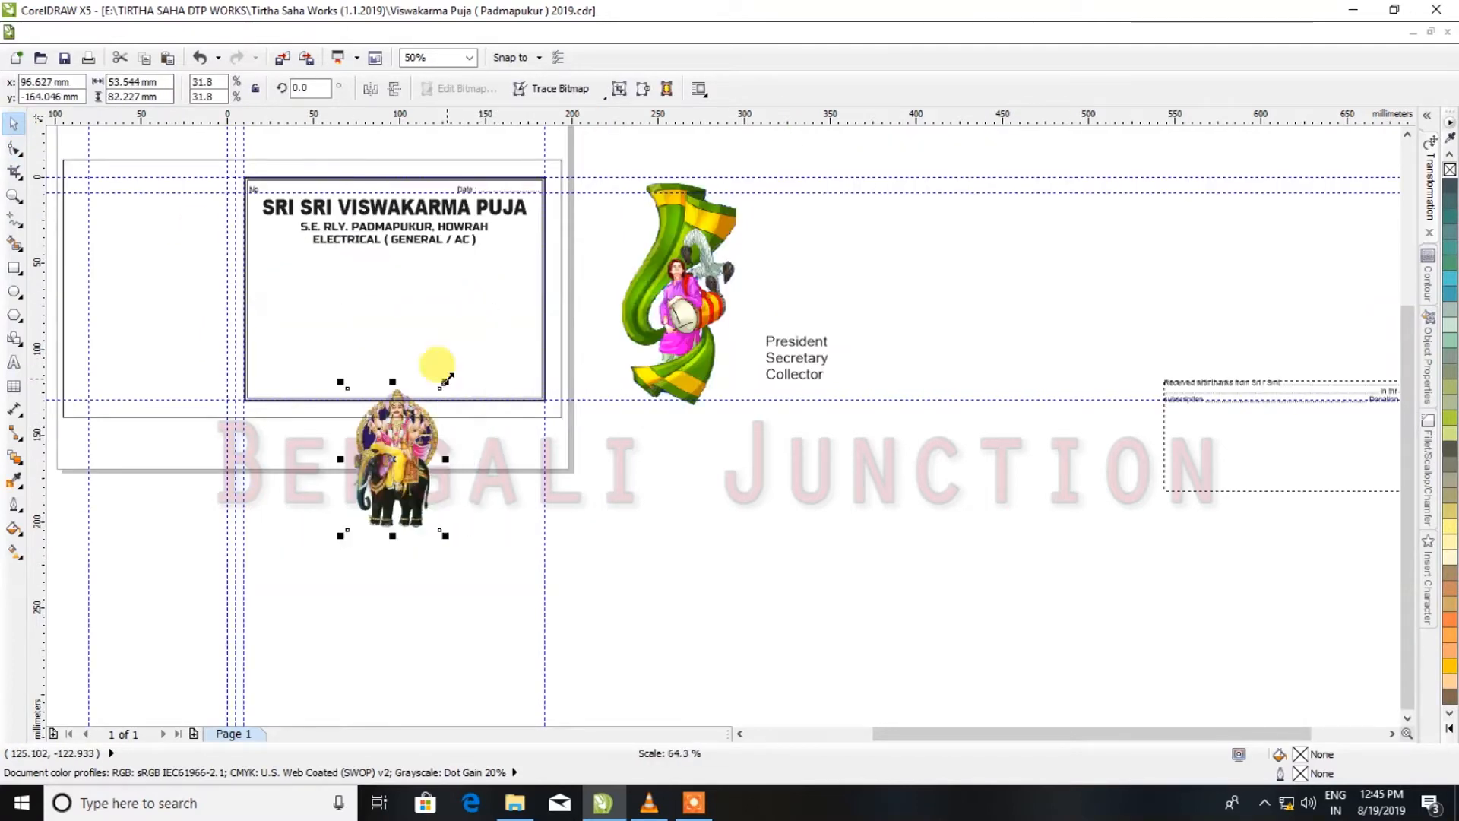
pyautogui.moveTo(402, 483); pyautogui.dragTo(292, 334)
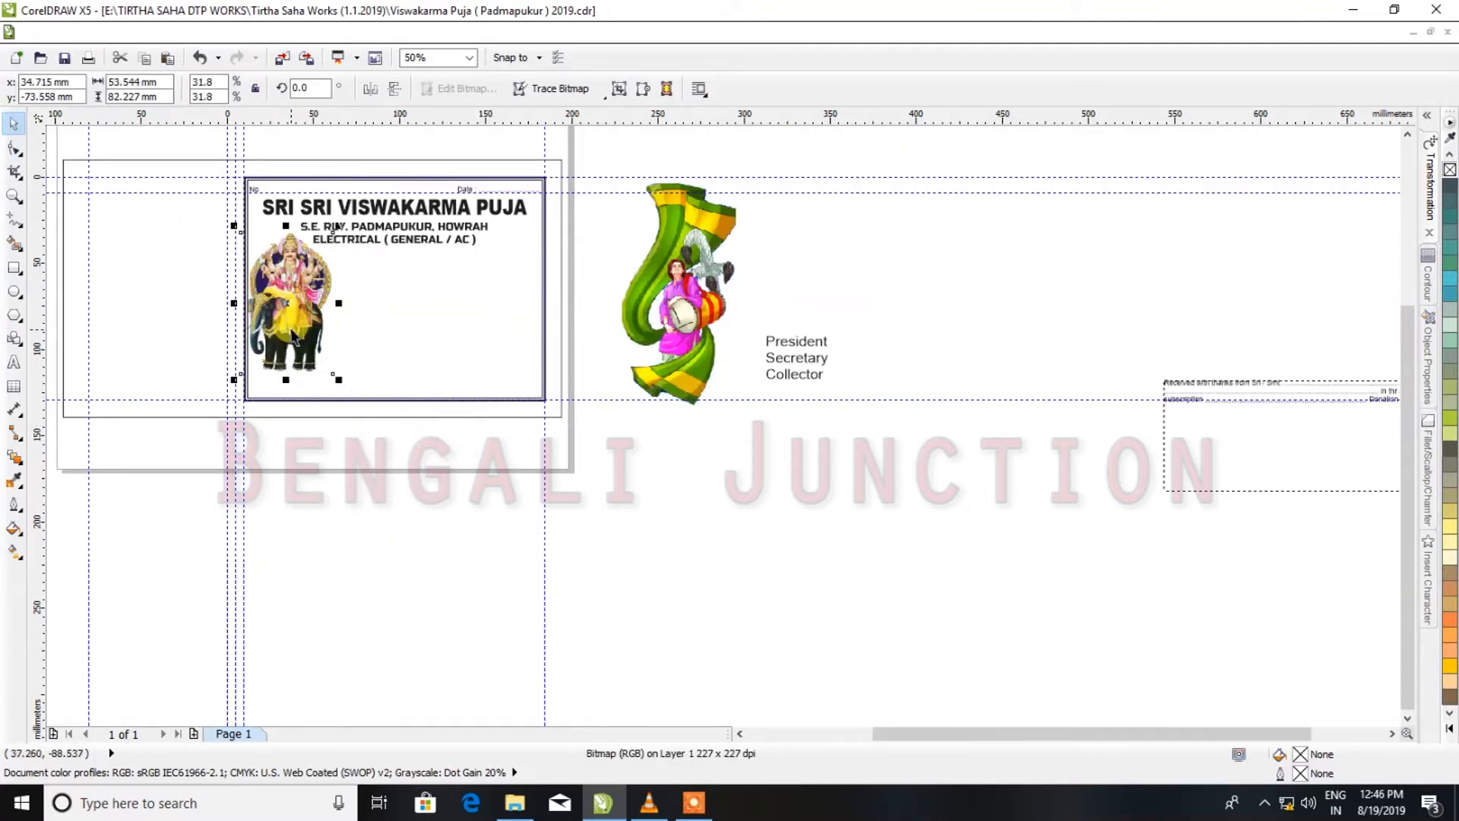
pyautogui.scroll(4, 293, 334)
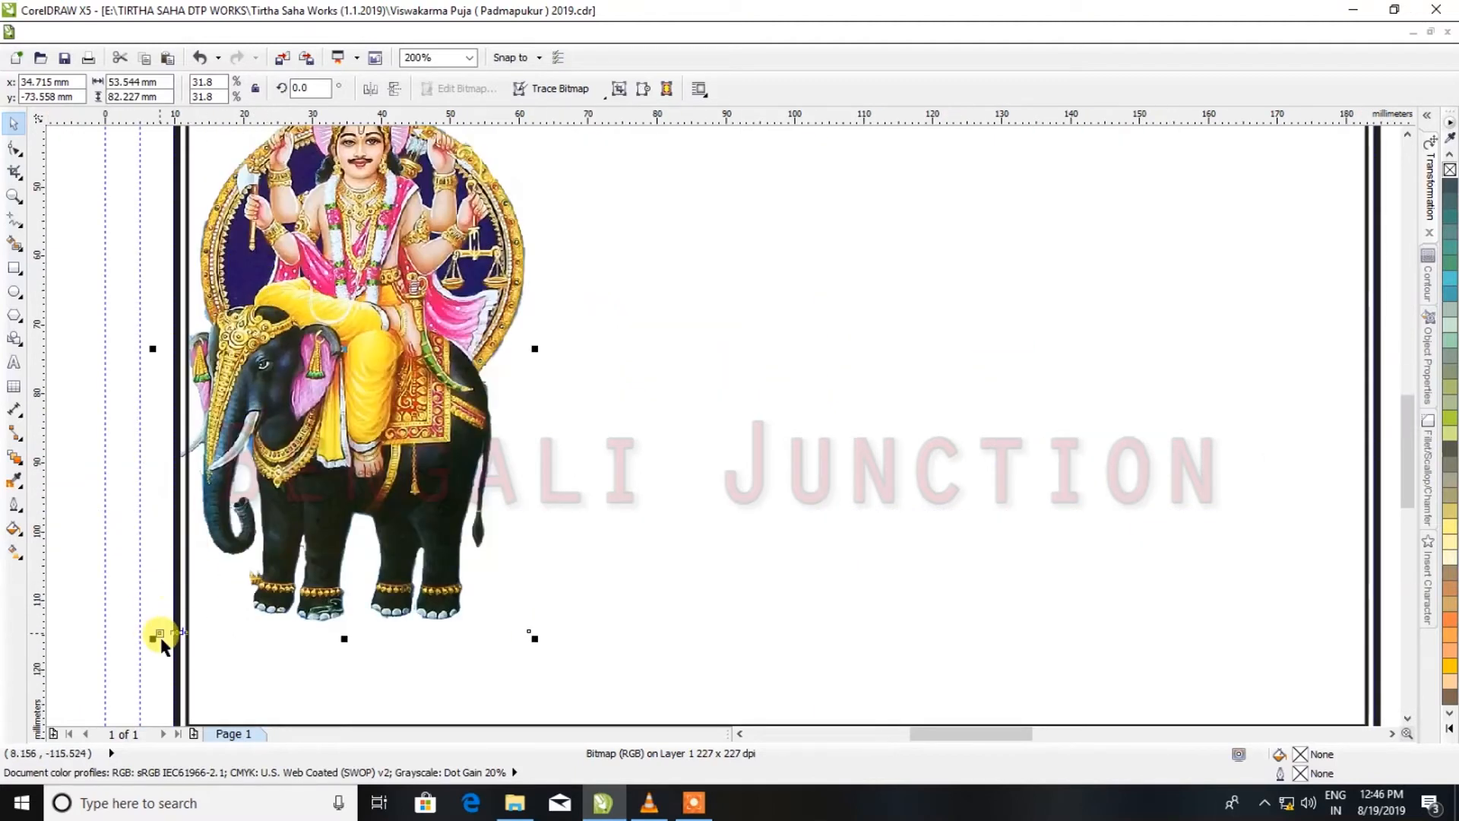
pyautogui.moveTo(155, 640); pyautogui.dragTo(178, 620)
pyautogui.scroll(-1, 292, 506)
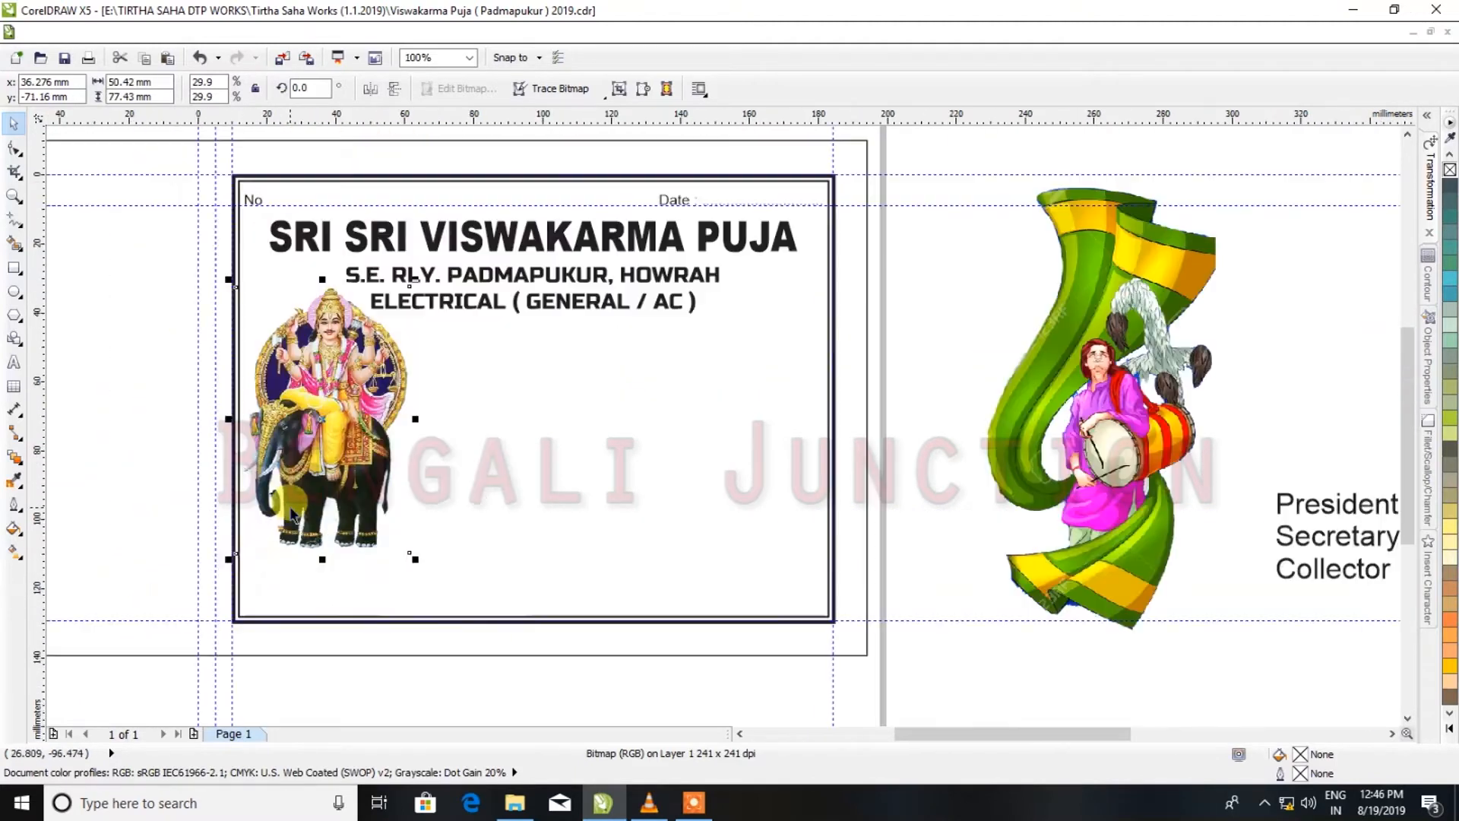
pyautogui.moveTo(310, 438); pyautogui.dragTo(307, 503)
pyautogui.hotkey('ctrl', 'z')
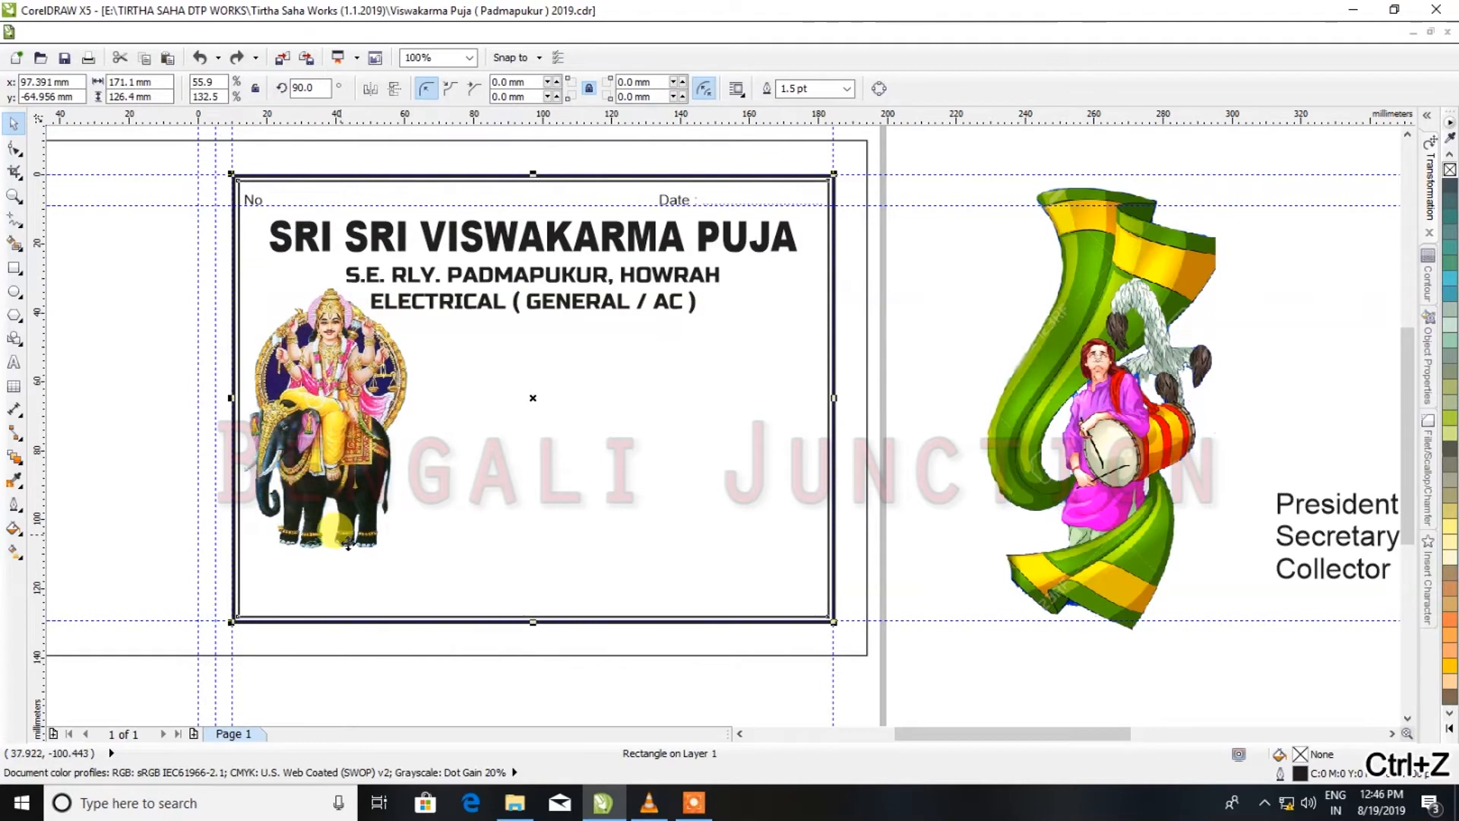
# Nudge the deity picture 12 mm down and 1.5 mm right within the frame
pyautogui.scroll(-2, 350, 545)
pyautogui.click(359, 613)
pyautogui.scroll(1, 339, 555)
pyautogui.moveTo(446, 632); pyautogui.dragTo(251, 396)
pyautogui.scroll(2, 340, 469)
pyautogui.scroll(-1, 339, 470)
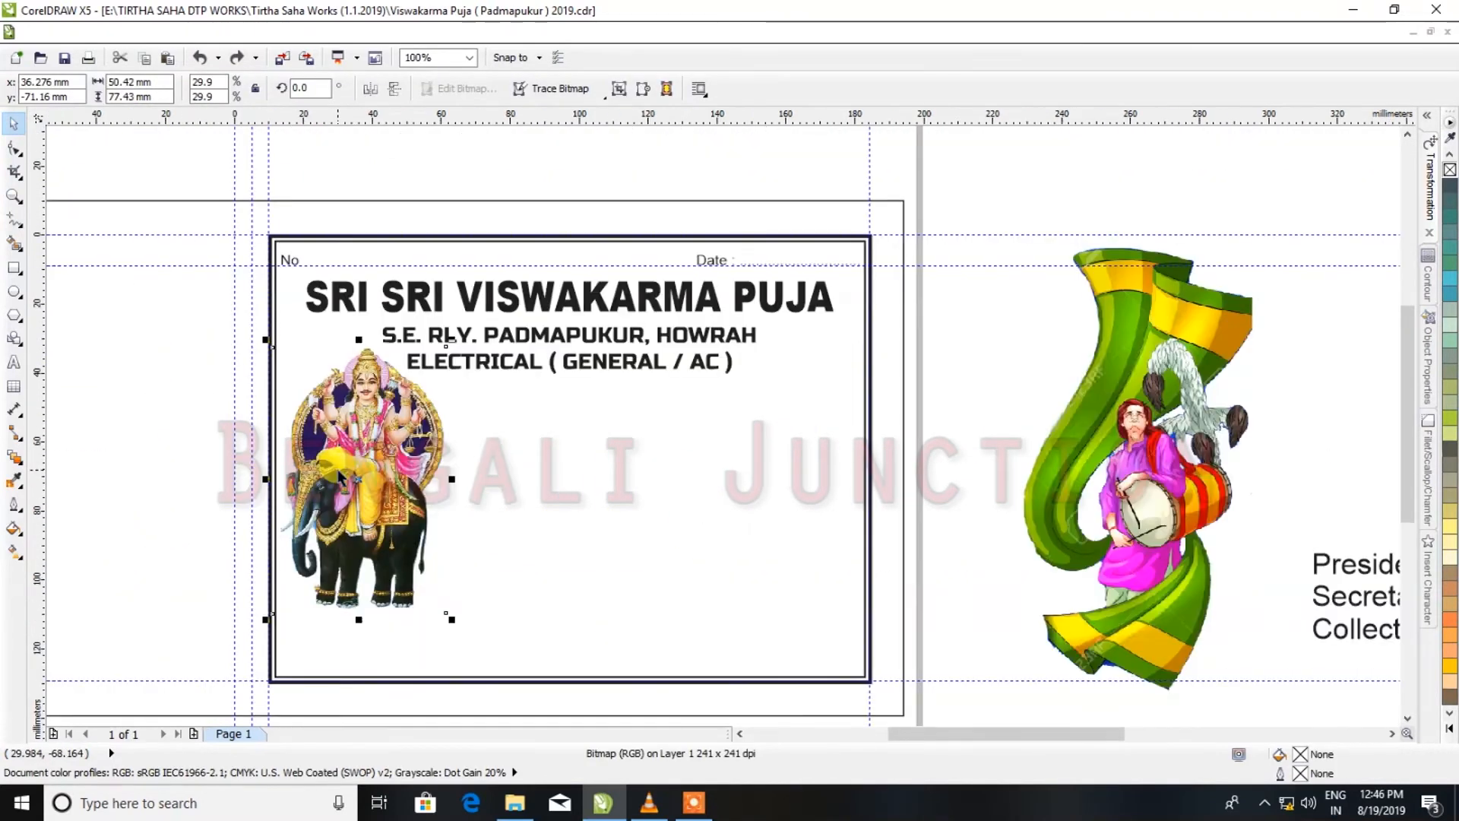
pyautogui.press('Down')
pyautogui.press('Down')
pyautogui.press('Down')
pyautogui.press('Down')
pyautogui.press('Down')
pyautogui.press('Down')
pyautogui.press('Down')
pyautogui.press('Down')
pyautogui.press('Down')
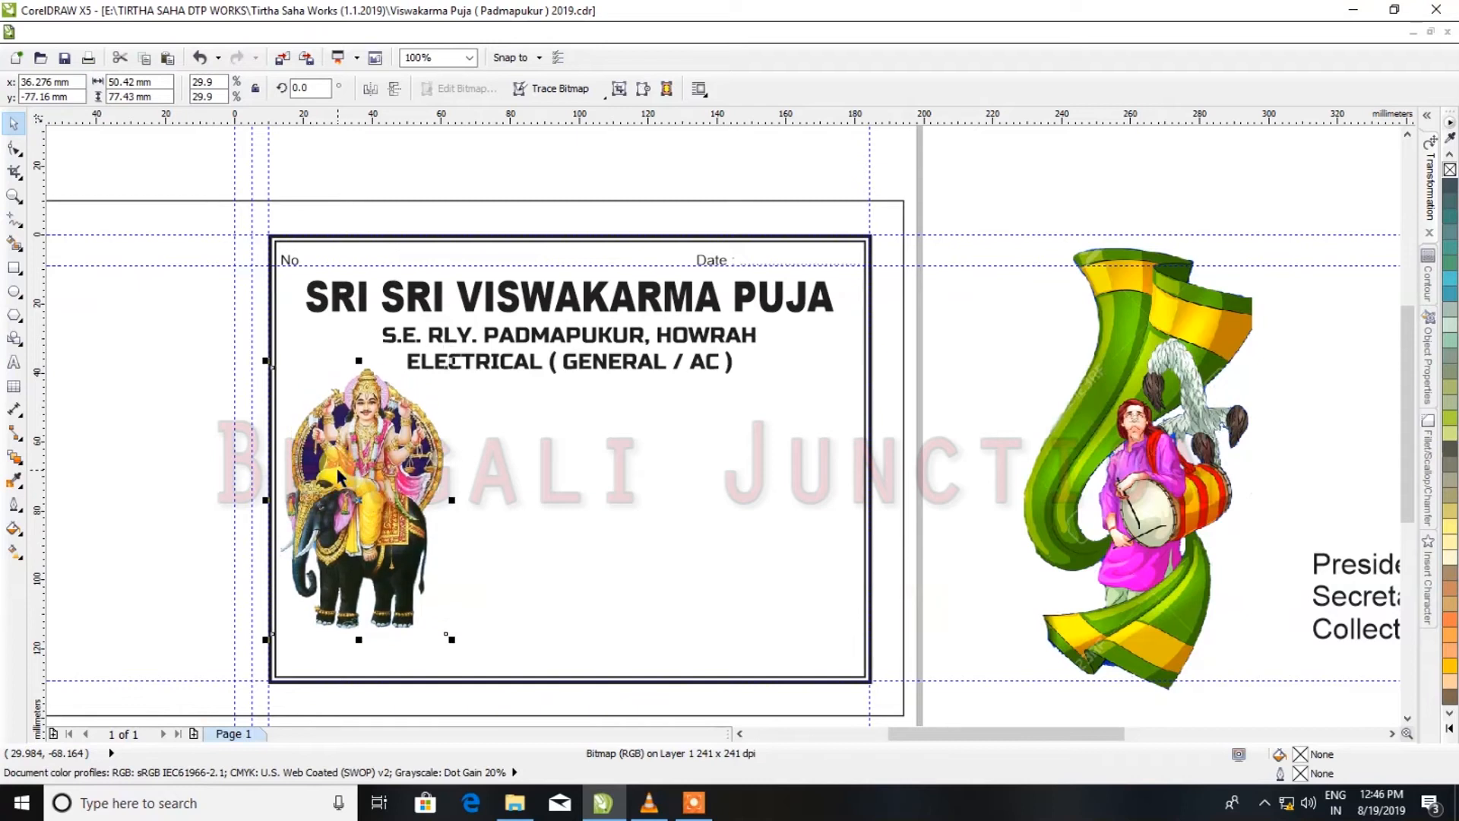
pyautogui.hotkey('ctrl', 'Right')
pyautogui.hotkey('ctrl', 'Right')
pyautogui.hotkey('ctrl', 'Right')
pyautogui.hotkey('ctrl', 'Down')
pyautogui.hotkey('ctrl', 'Down')
pyautogui.hotkey('ctrl', 'Down')
pyautogui.hotkey('ctrl', 'Down')
pyautogui.hotkey('ctrl', 'Down')
pyautogui.hotkey('ctrl', 'Down')
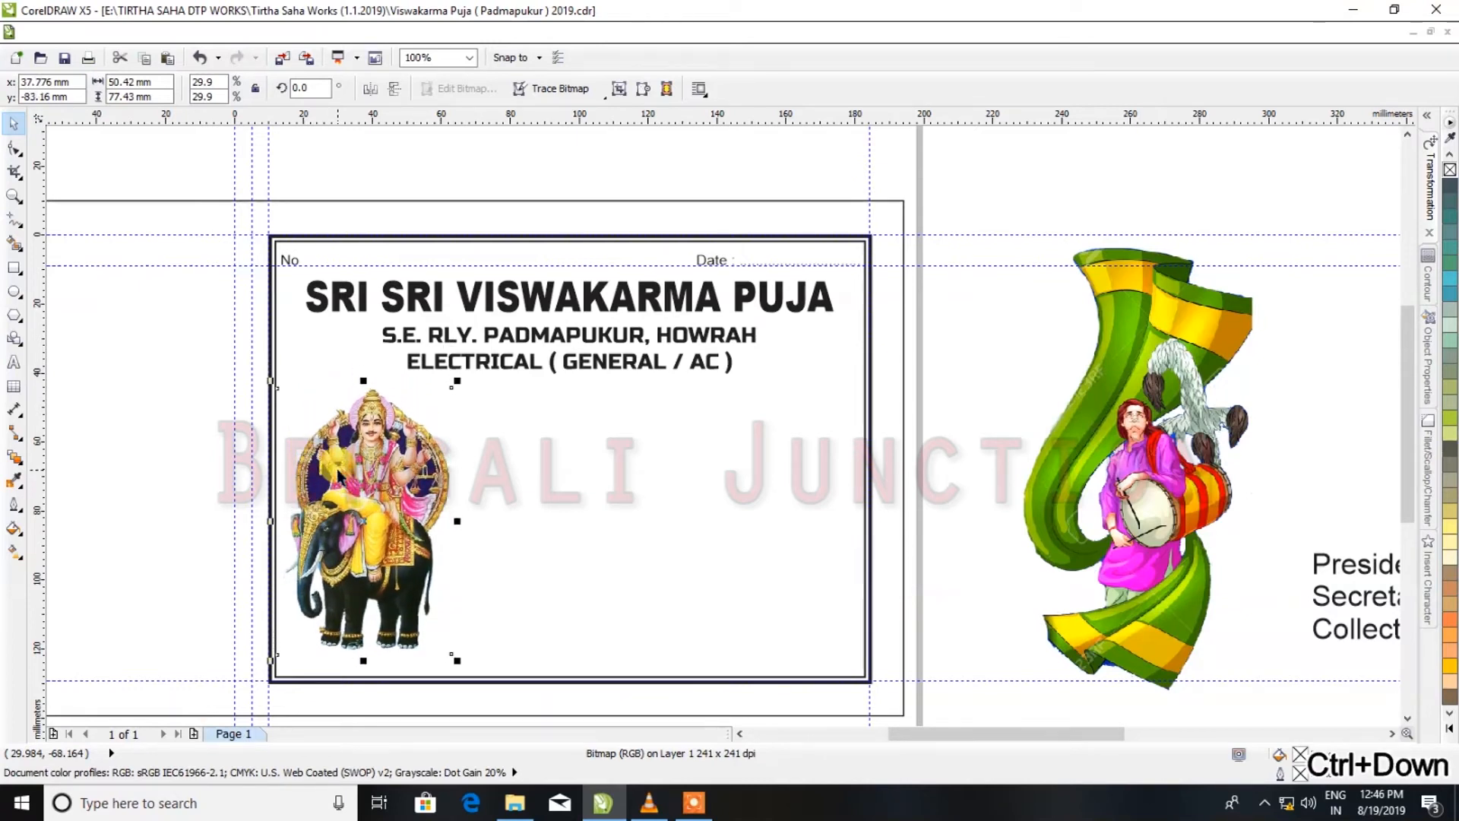
# Nudge the two-line text slightly down from the heading, and lower the heading and two-line text together
pyautogui.click(547, 328)
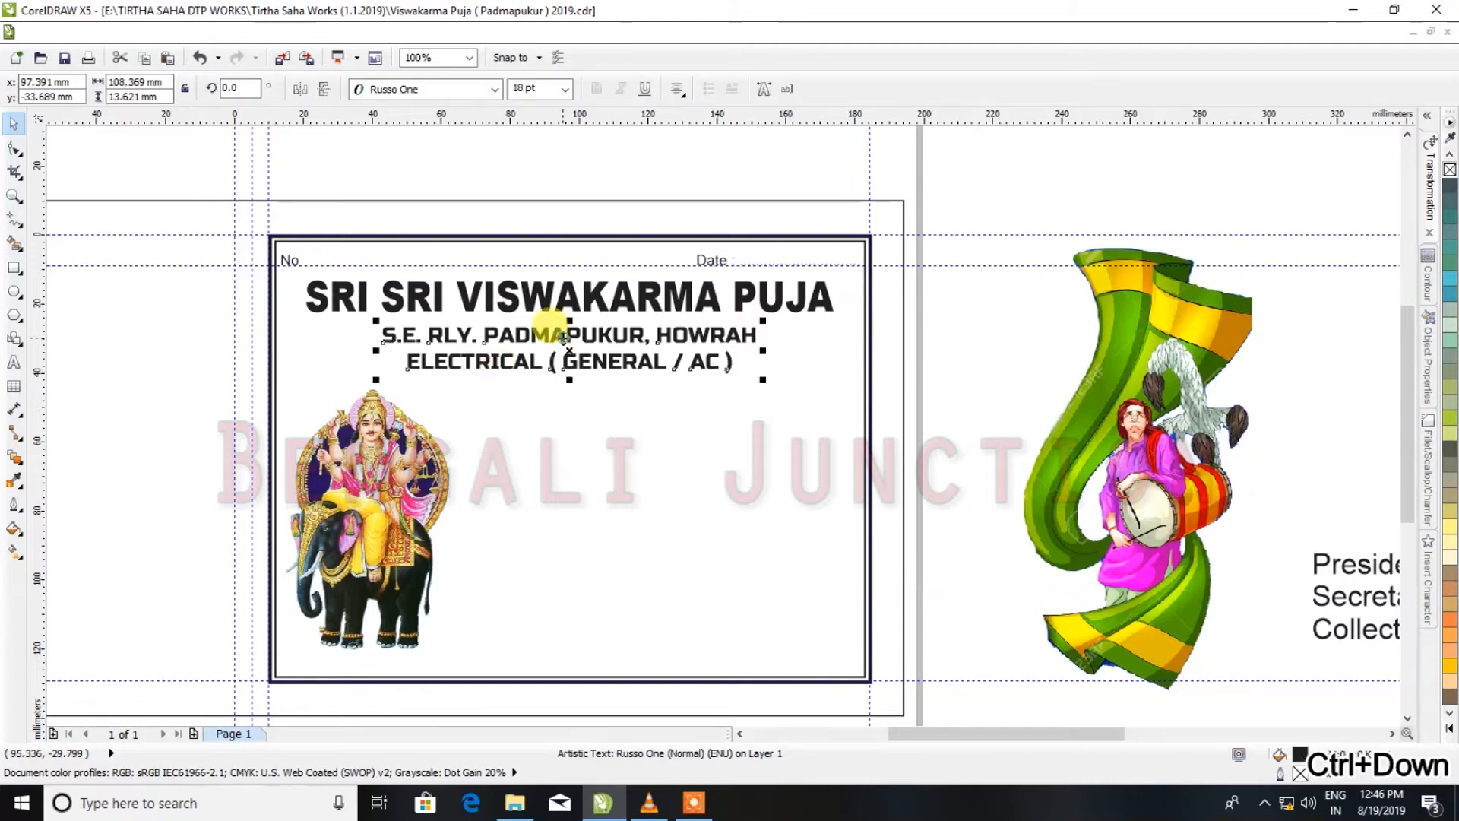
pyautogui.hotkey('ctrl', 'Down')
pyautogui.hotkey('ctrl', 'Down')
pyautogui.keyDown('shift'); pyautogui.click(590, 298); pyautogui.keyUp('shift')
pyautogui.hotkey('ctrl', 'Down')
pyautogui.hotkey('ctrl', 'Down')
pyautogui.hotkey('ctrl', 'Down')
# Move the "Received with thanks" paragraph into the frame beside the deity picture and narrow its text box to about 113 mm
pyautogui.scroll(-1, 590, 300)
pyautogui.click(1067, 400)
pyautogui.scroll(-1, 1014, 407)
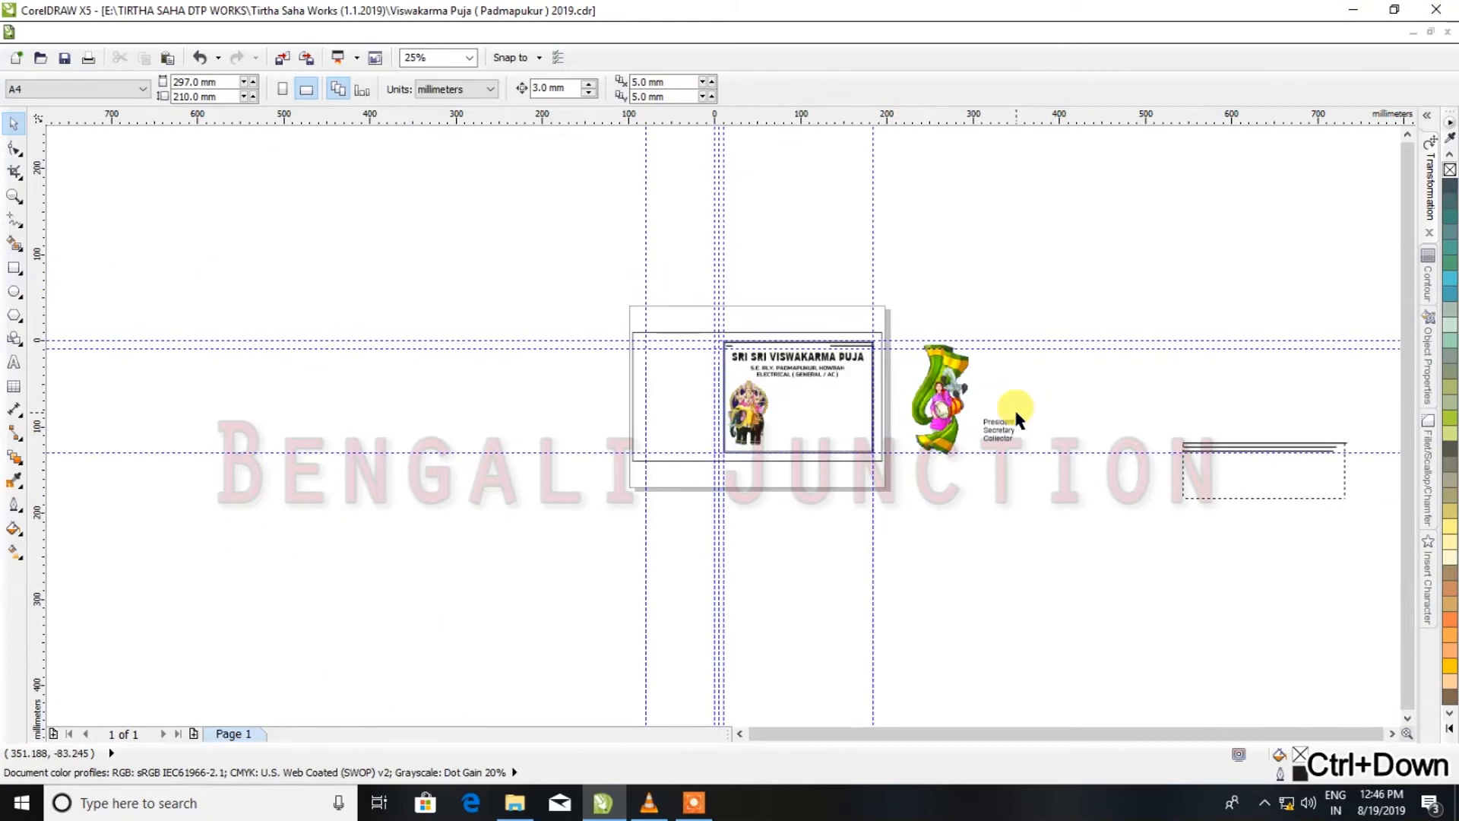
pyautogui.moveTo(1214, 450); pyautogui.dragTo(756, 369)
pyautogui.scroll(3, 807, 399)
pyautogui.scroll(-1, 756, 368)
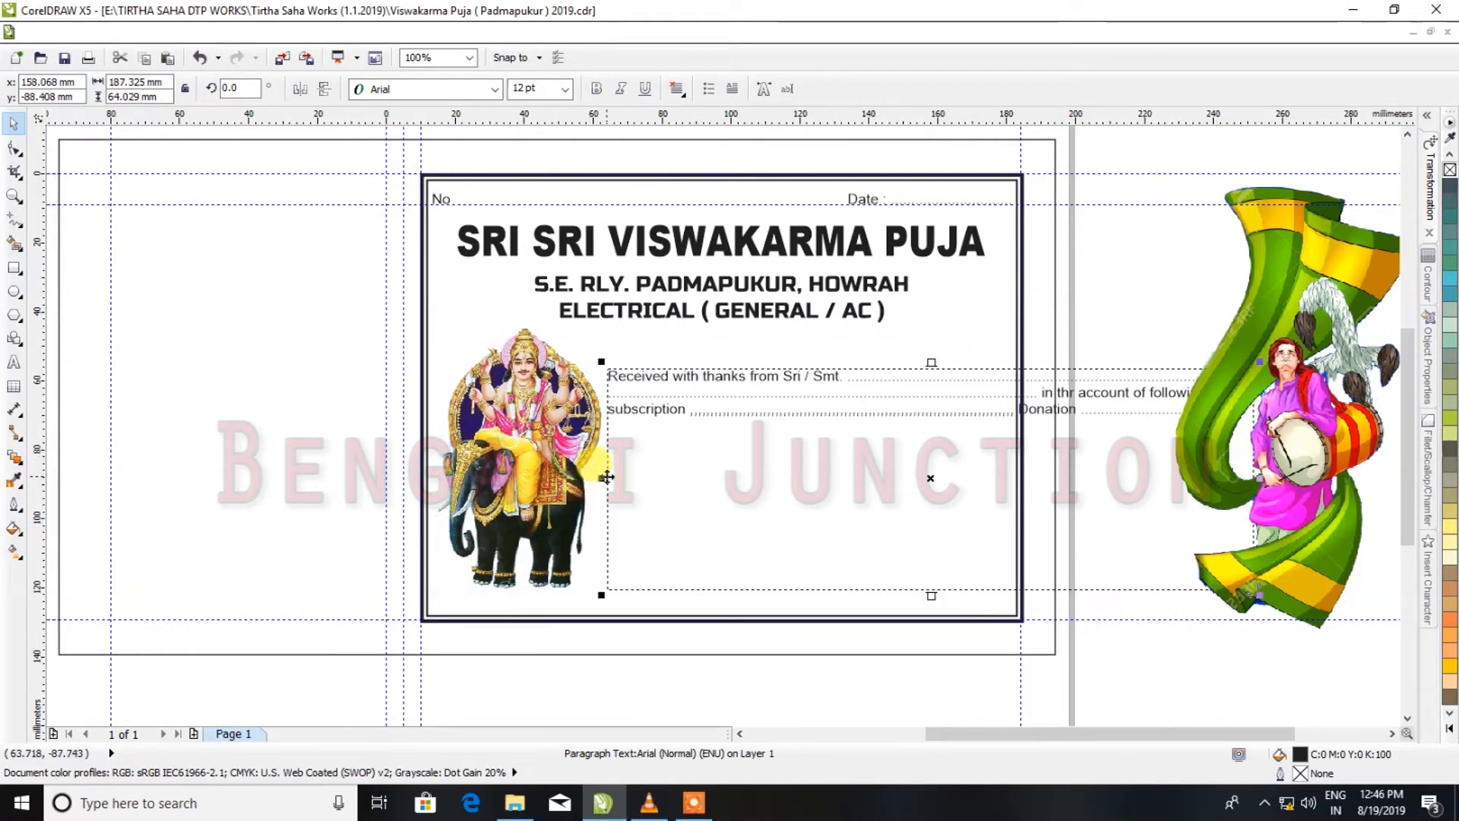
pyautogui.moveTo(601, 478); pyautogui.dragTo(859, 456)
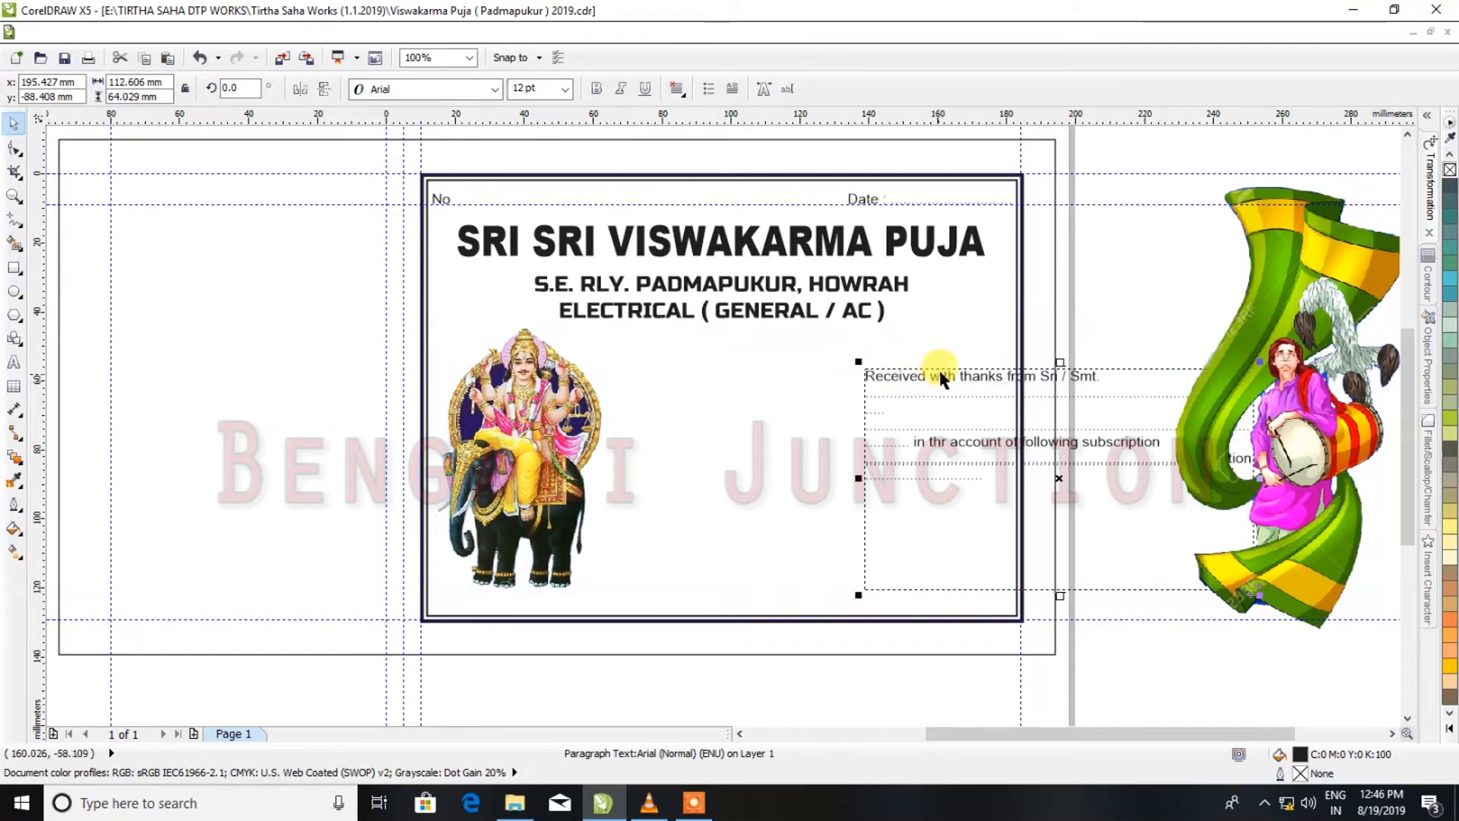
pyautogui.moveTo(944, 369); pyautogui.dragTo(671, 365)
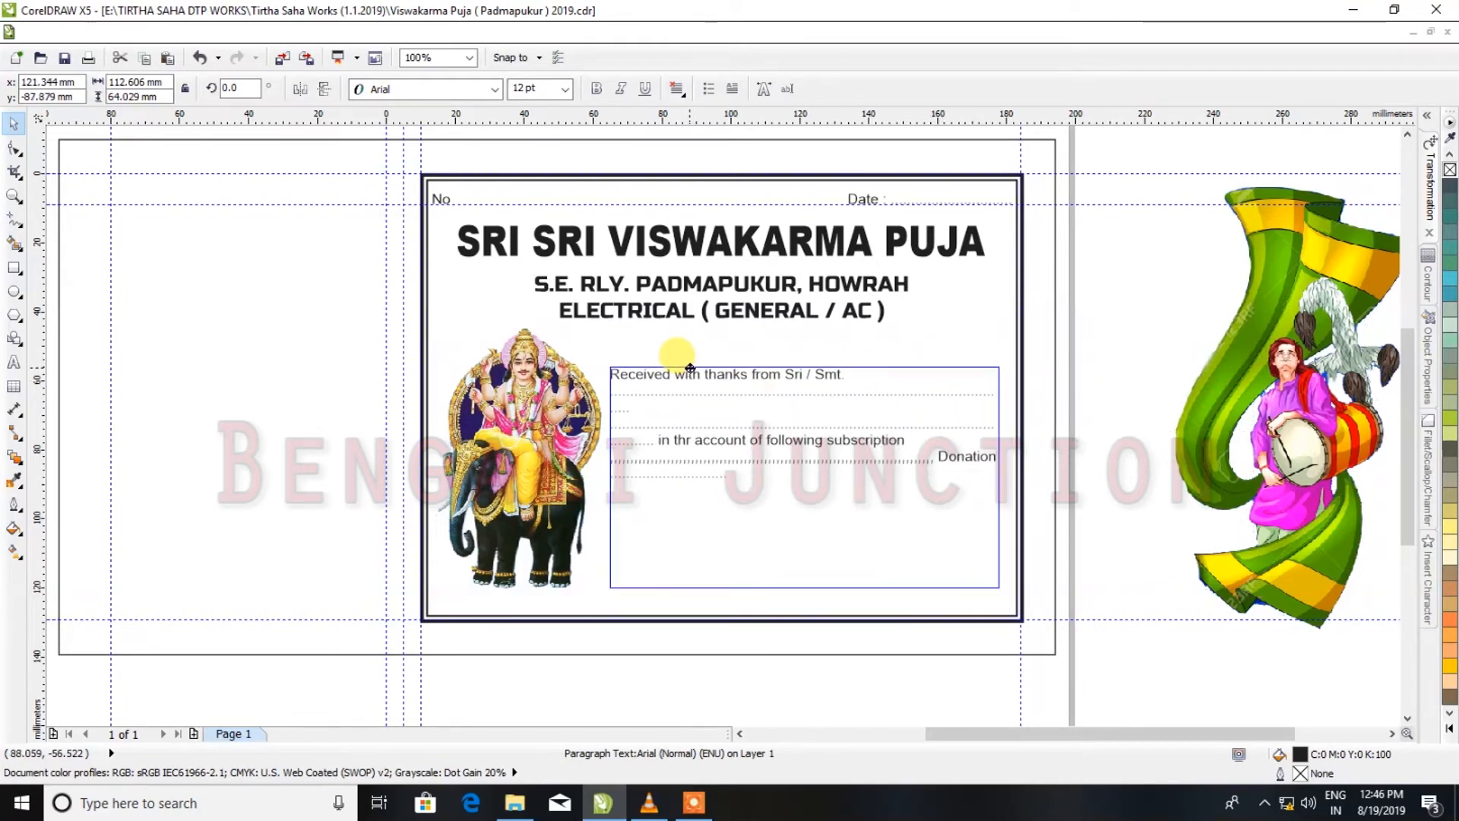
# Set the receipt paragraph's font to Pristina at 16 pt and widen its text box to about 116 mm
pyautogui.scroll(1, 714, 400)
pyautogui.click(494, 90)
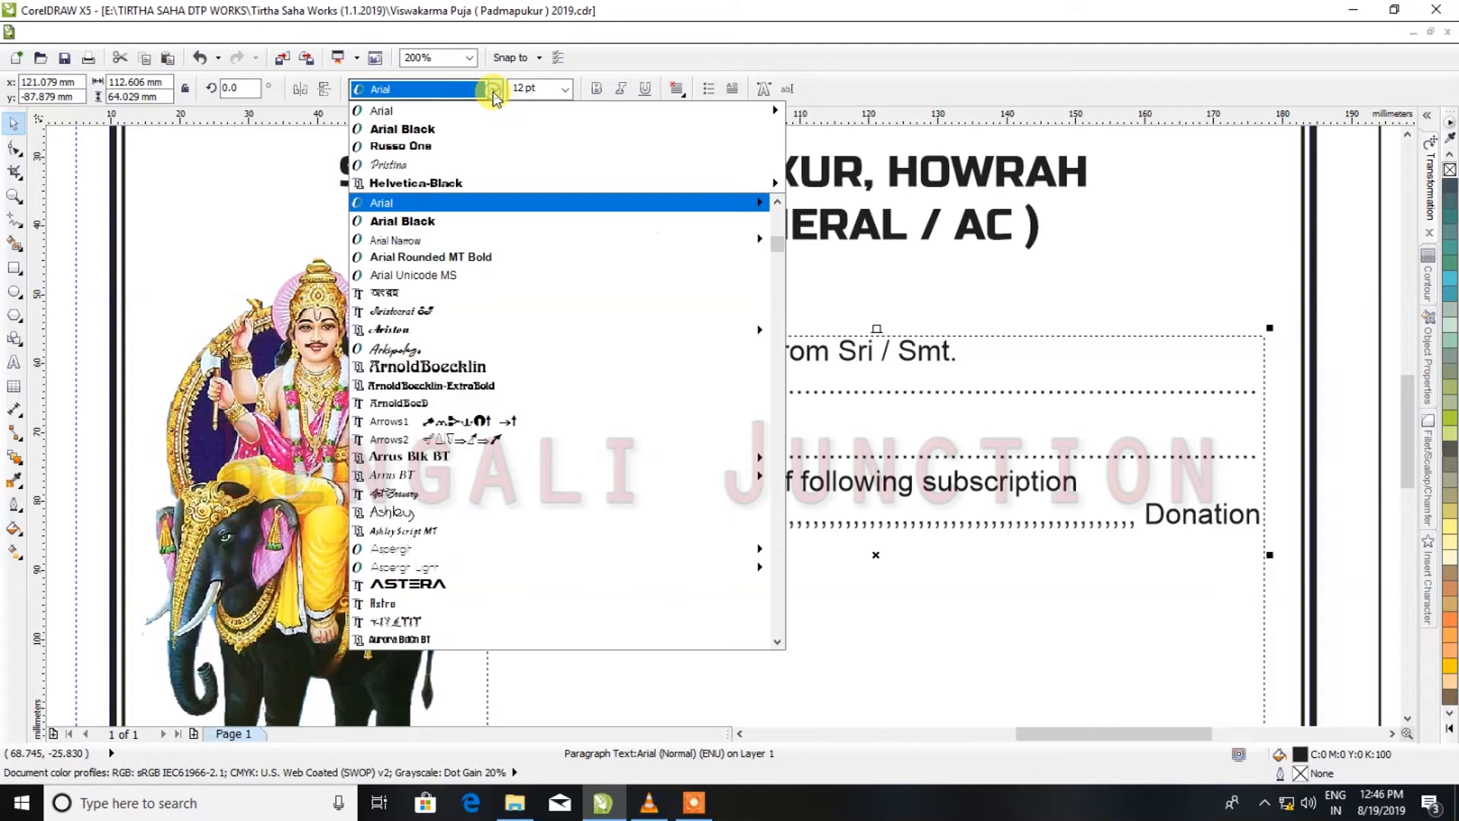
pyautogui.write('Pristin')
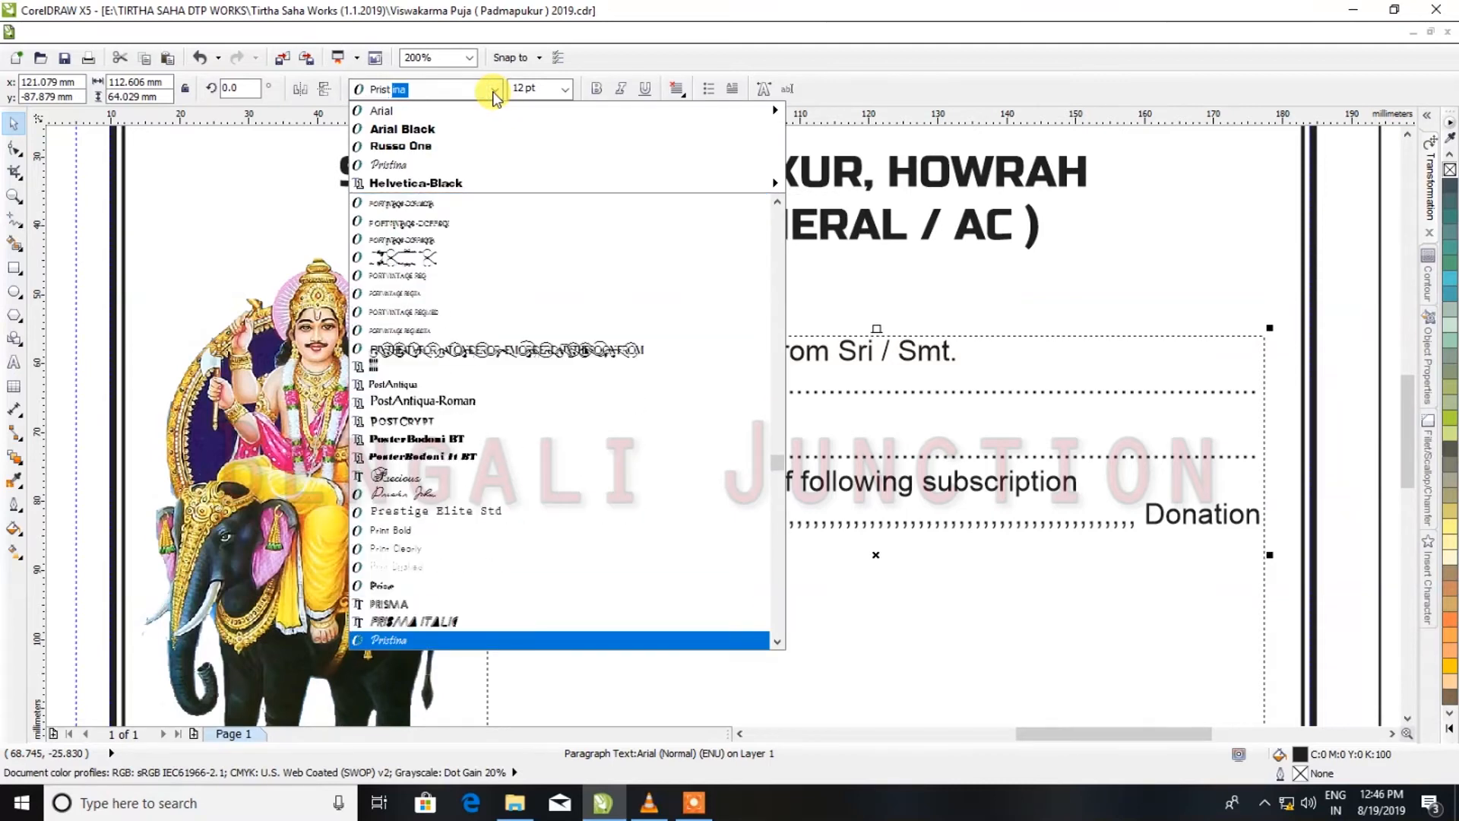
pyautogui.press('Return')
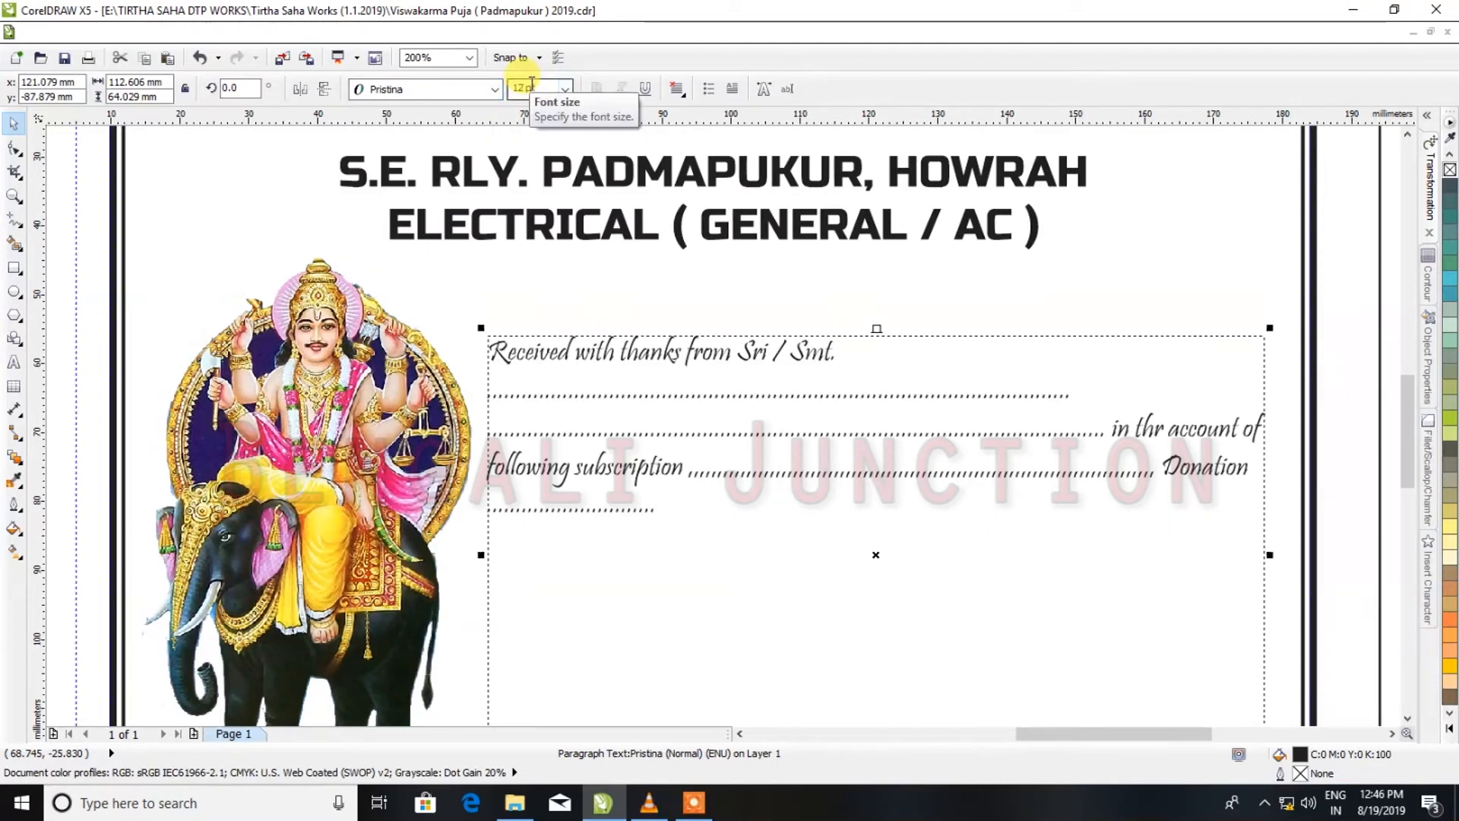
pyautogui.moveTo(501, 92); pyautogui.dragTo(421, 96)
pyautogui.write('16')
pyautogui.press('Return')
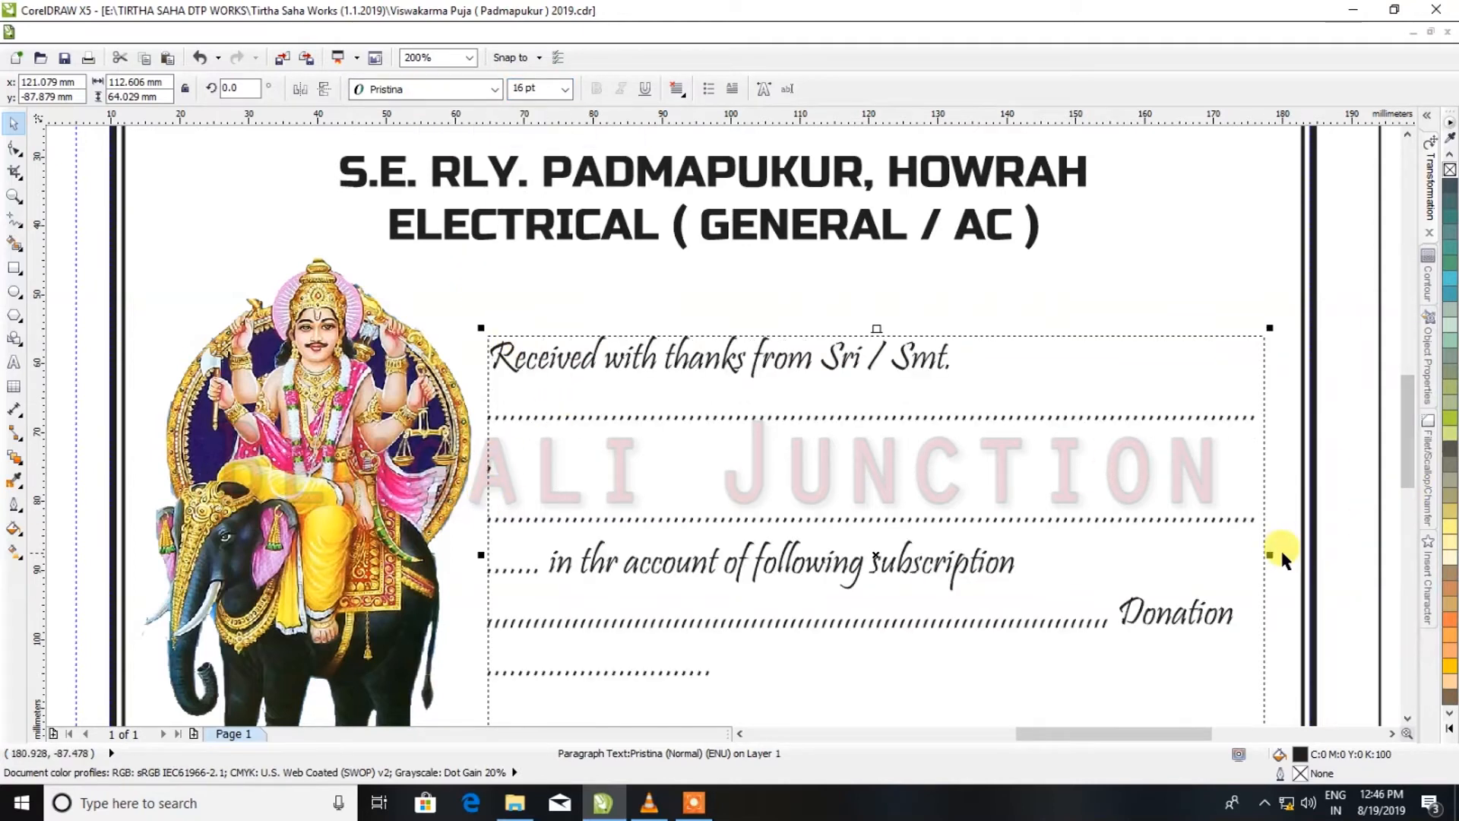
pyautogui.moveTo(1270, 556); pyautogui.dragTo(1293, 556)
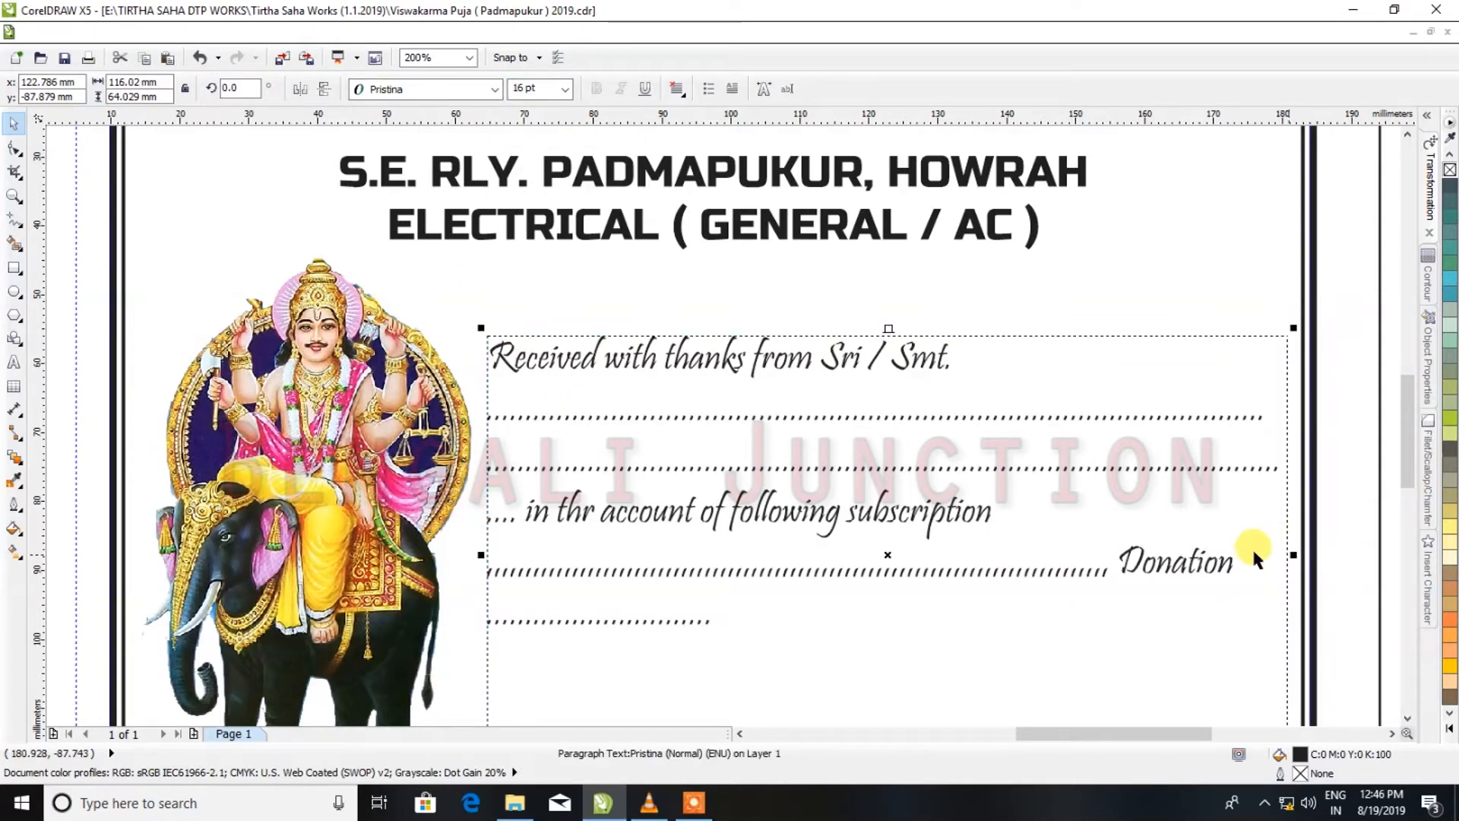
# Trim the dotted blank after "Sri / Smt." so it begins beside that text and continues across the second line
pyautogui.click(15, 362)
pyautogui.moveTo(839, 416); pyautogui.dragTo(730, 418)
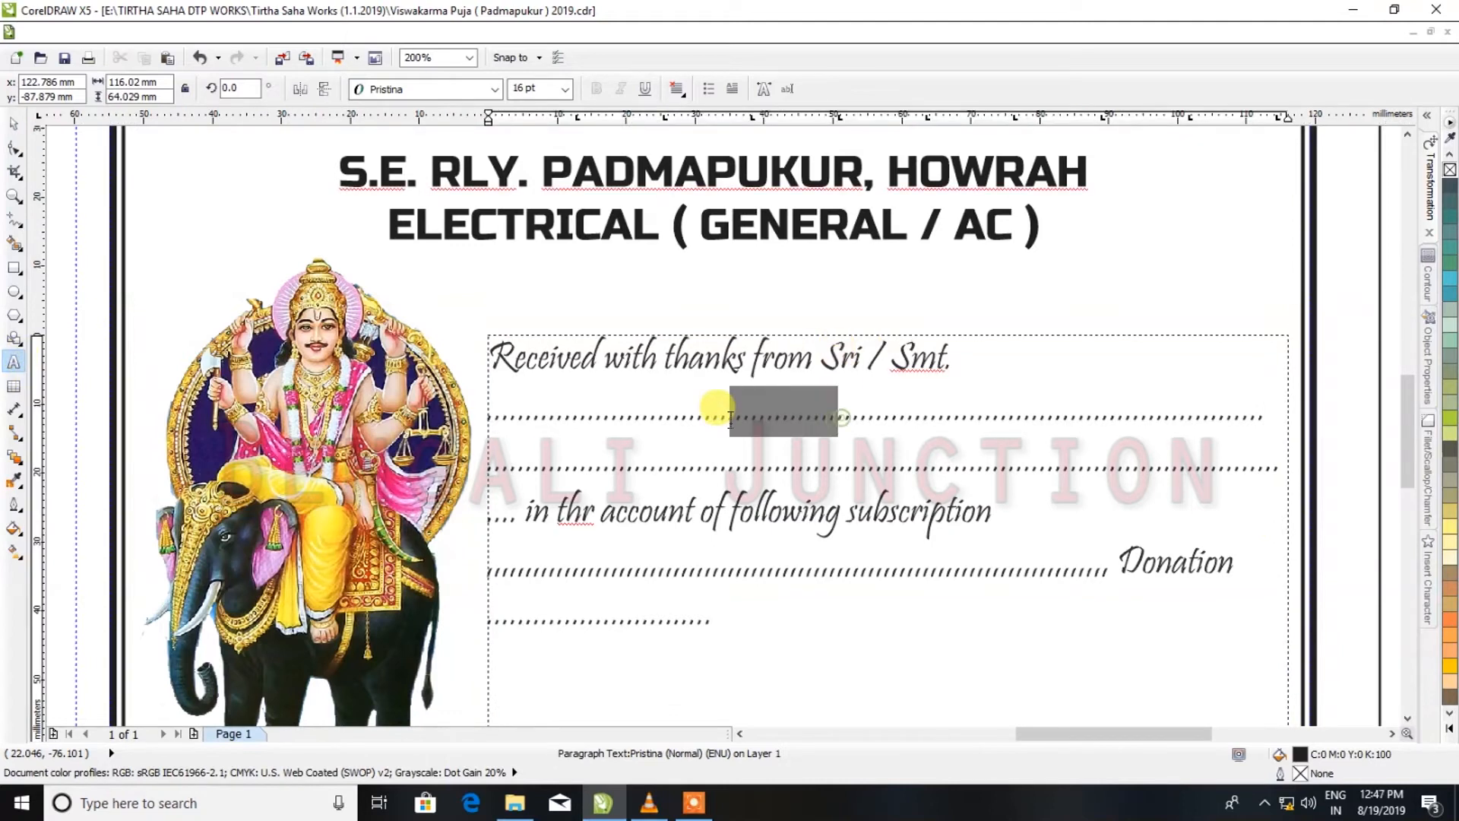
pyautogui.click(729, 417)
pyautogui.moveTo(908, 416); pyautogui.dragTo(1202, 413)
pyautogui.press('Delete')
pyautogui.press('BackSpace')
pyautogui.press('BackSpace')
pyautogui.press('BackSpace')
pyautogui.press('BackSpace')
pyautogui.press('BackSpace')
pyautogui.press('BackSpace')
pyautogui.press('BackSpace')
pyautogui.press('BackSpace')
pyautogui.press('BackSpace')
pyautogui.press('BackSpace')
pyautogui.press('BackSpace')
pyautogui.press('BackSpace')
pyautogui.press('BackSpace')
pyautogui.press('BackSpace')
pyautogui.press('BackSpace')
pyautogui.press('BackSpace')
pyautogui.press('BackSpace')
pyautogui.press('BackSpace')
pyautogui.press('BackSpace')
pyautogui.press('BackSpace')
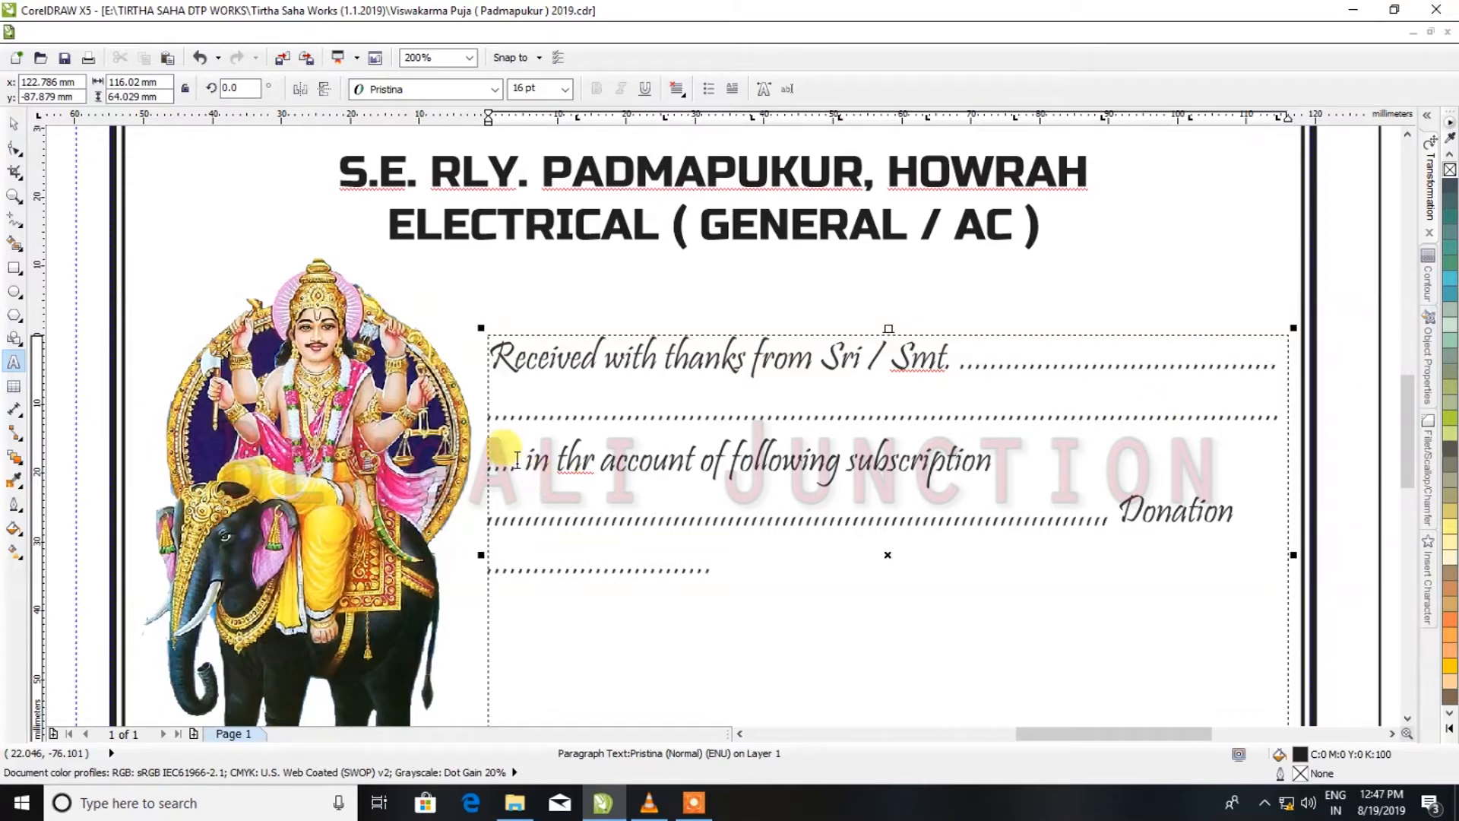
# Delete the leftover dots before "in thr account" so the phrase starts its own line
pyautogui.press('BackSpace')
pyautogui.press('BackSpace')
pyautogui.press('BackSpace')
pyautogui.press('BackSpace')
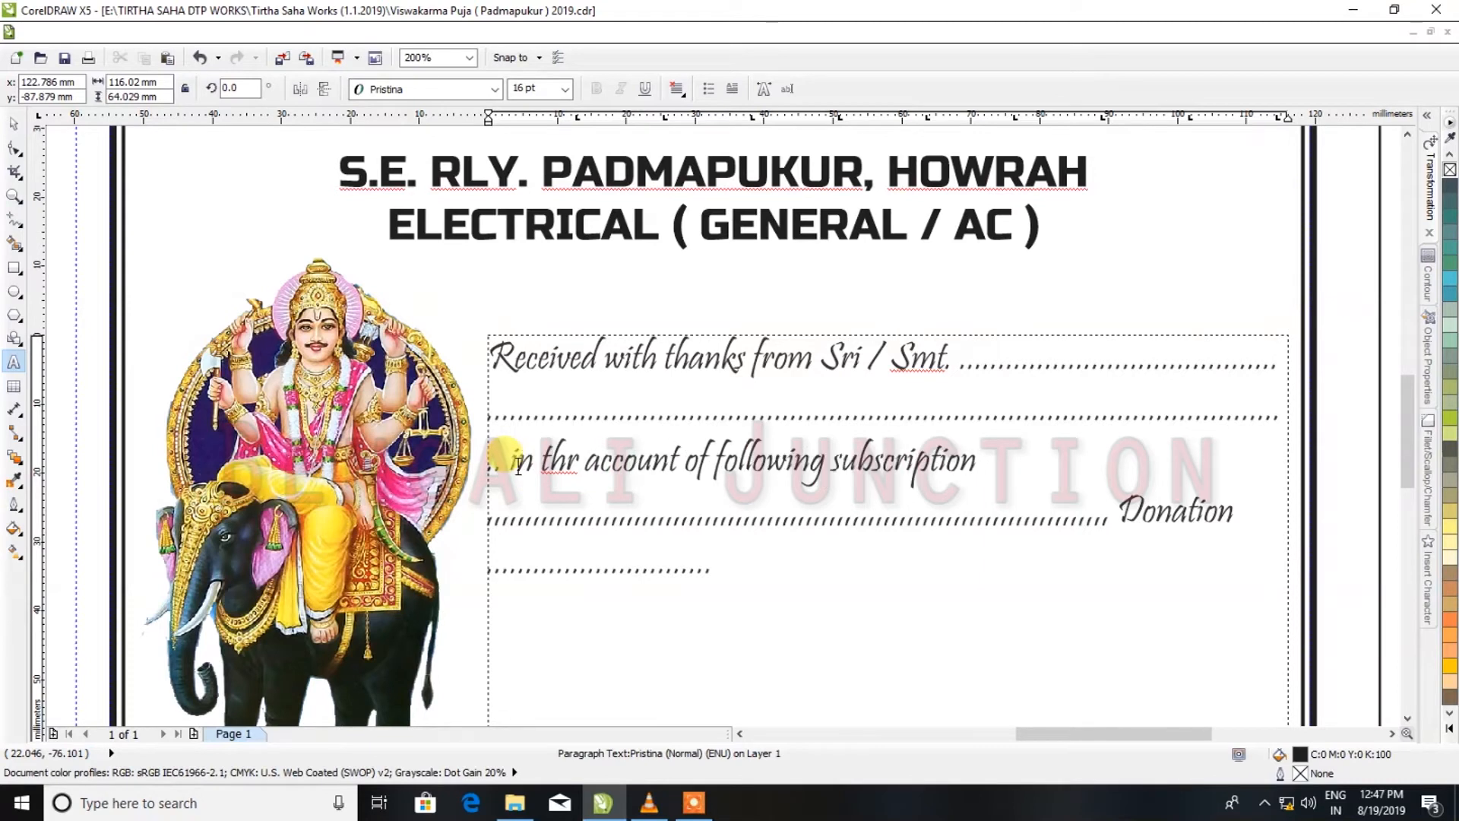
# Shorten the blank after "following subscription" to fit on the same line, with "Donation" starting the next line
pyautogui.moveTo(1033, 522); pyautogui.dragTo(882, 522)
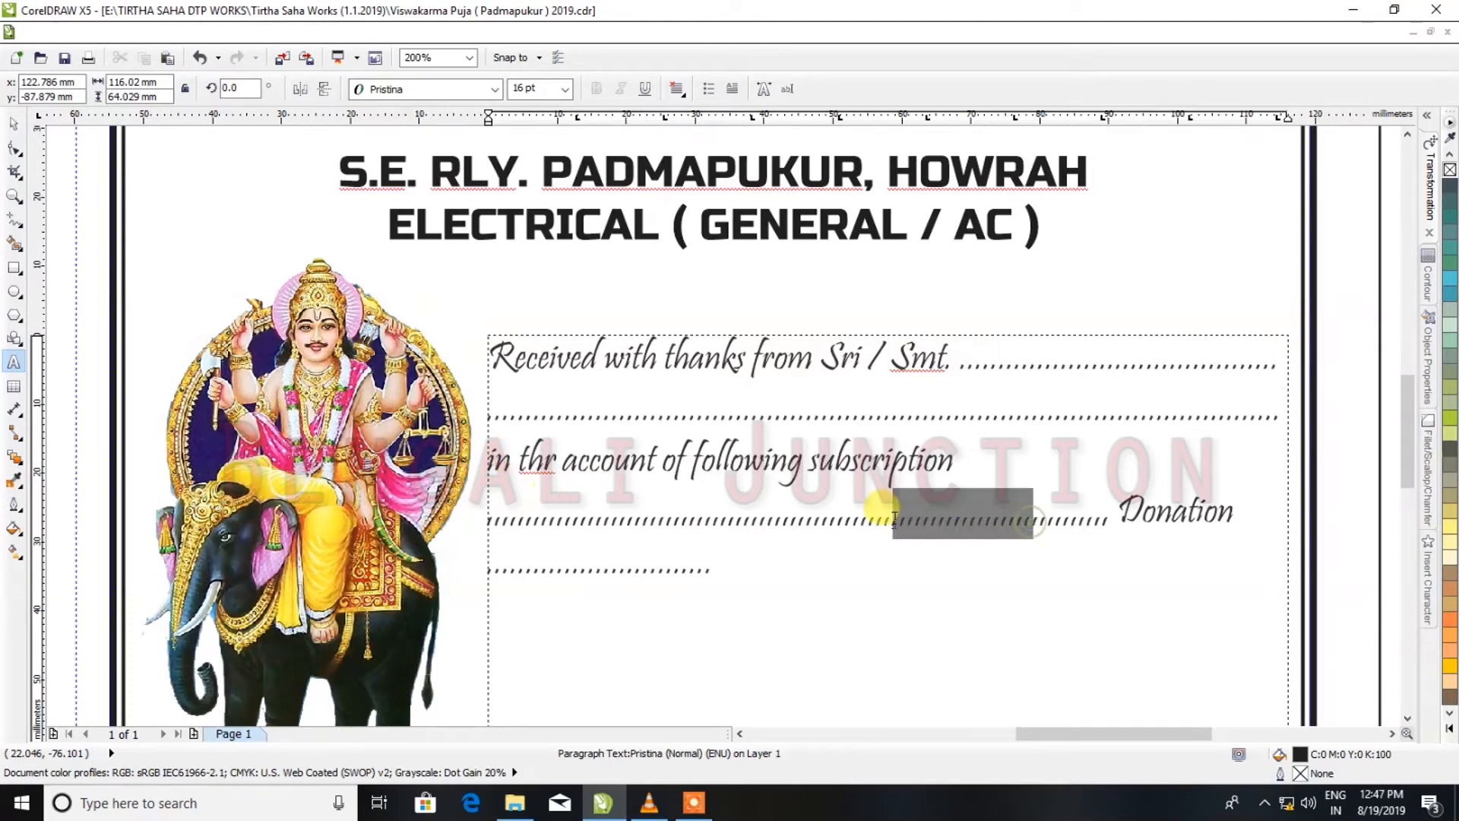
pyautogui.press('BackSpace')
pyautogui.press('BackSpace')
pyautogui.press('BackSpace')
pyautogui.press('BackSpace')
pyautogui.press('BackSpace')
pyautogui.press('BackSpace')
pyautogui.press('BackSpace')
pyautogui.press('BackSpace')
pyautogui.press('BackSpace')
pyautogui.press('BackSpace')
pyautogui.press('BackSpace')
pyautogui.press('BackSpace')
pyautogui.press('BackSpace')
pyautogui.press('BackSpace')
pyautogui.press('BackSpace')
pyautogui.press('BackSpace')
pyautogui.press('BackSpace')
pyautogui.press('BackSpace')
pyautogui.press('BackSpace')
pyautogui.press('BackSpace')
pyautogui.press('BackSpace')
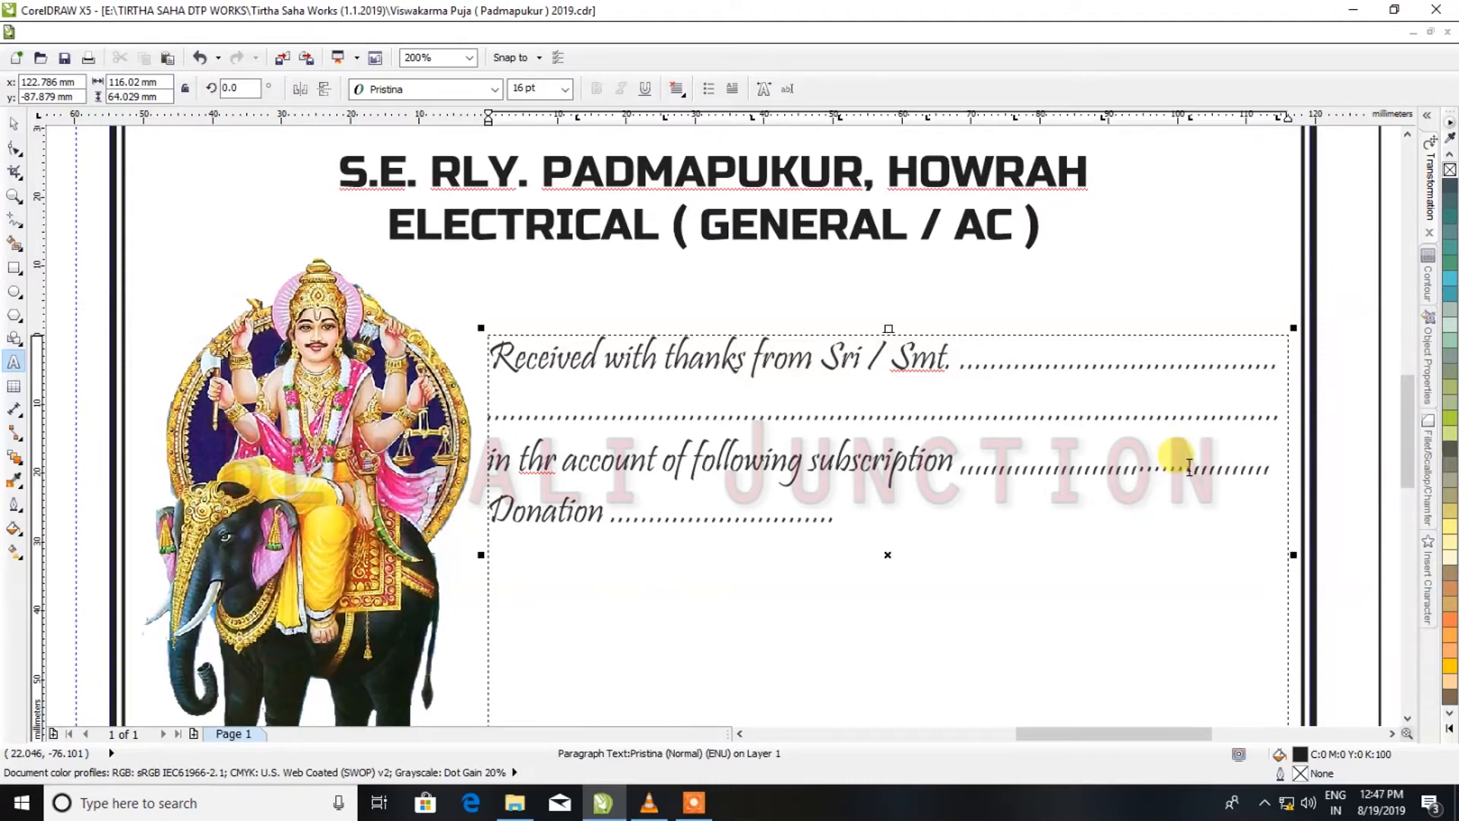
# Replace the comma blank after "following subscription" with a row of dots reaching the end of the line
pyautogui.scroll(1, 1172, 455)
pyautogui.moveTo(734, 473); pyautogui.dragTo(1360, 467)
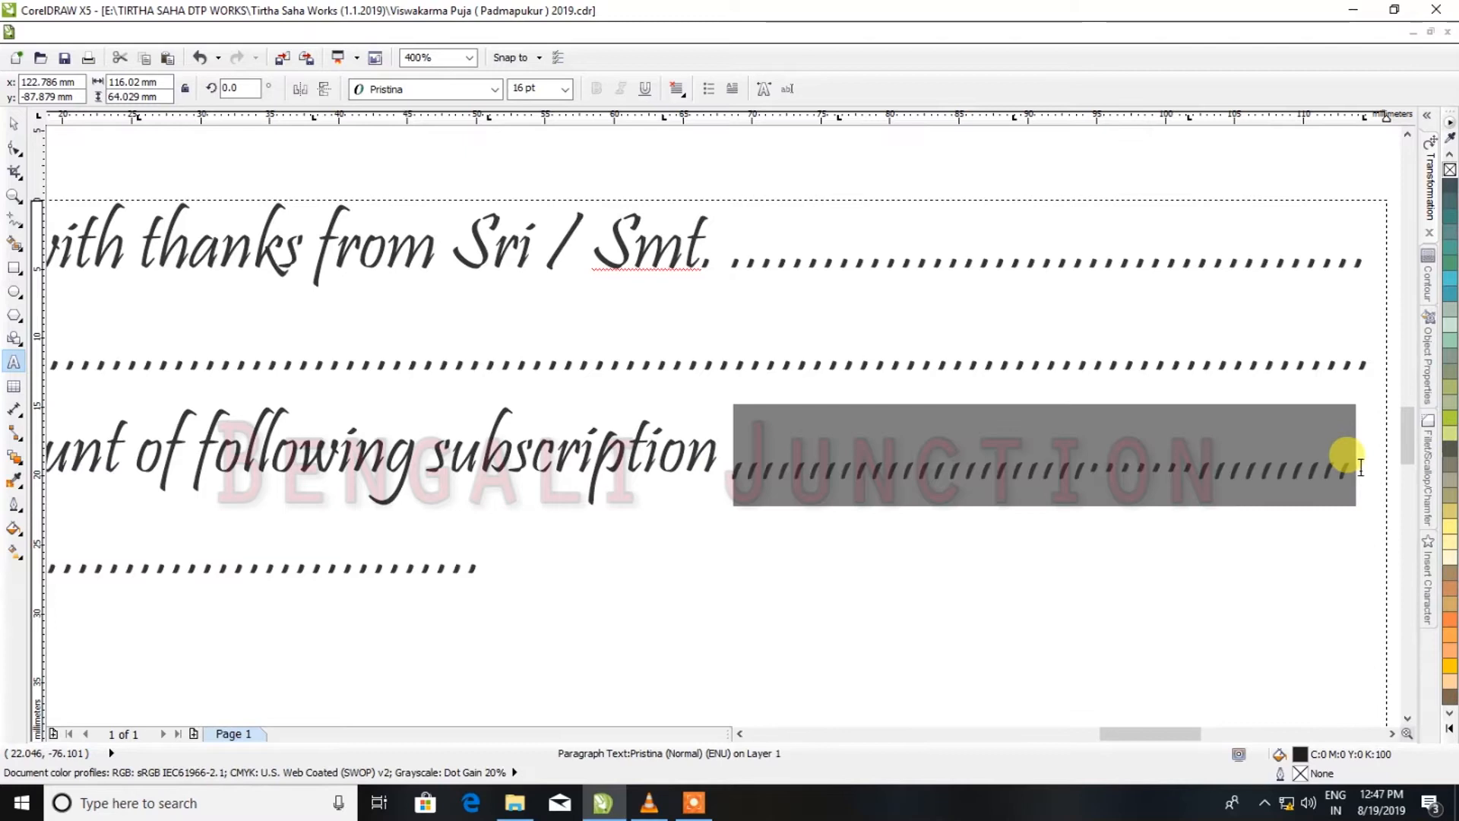
pyautogui.write('.........................')
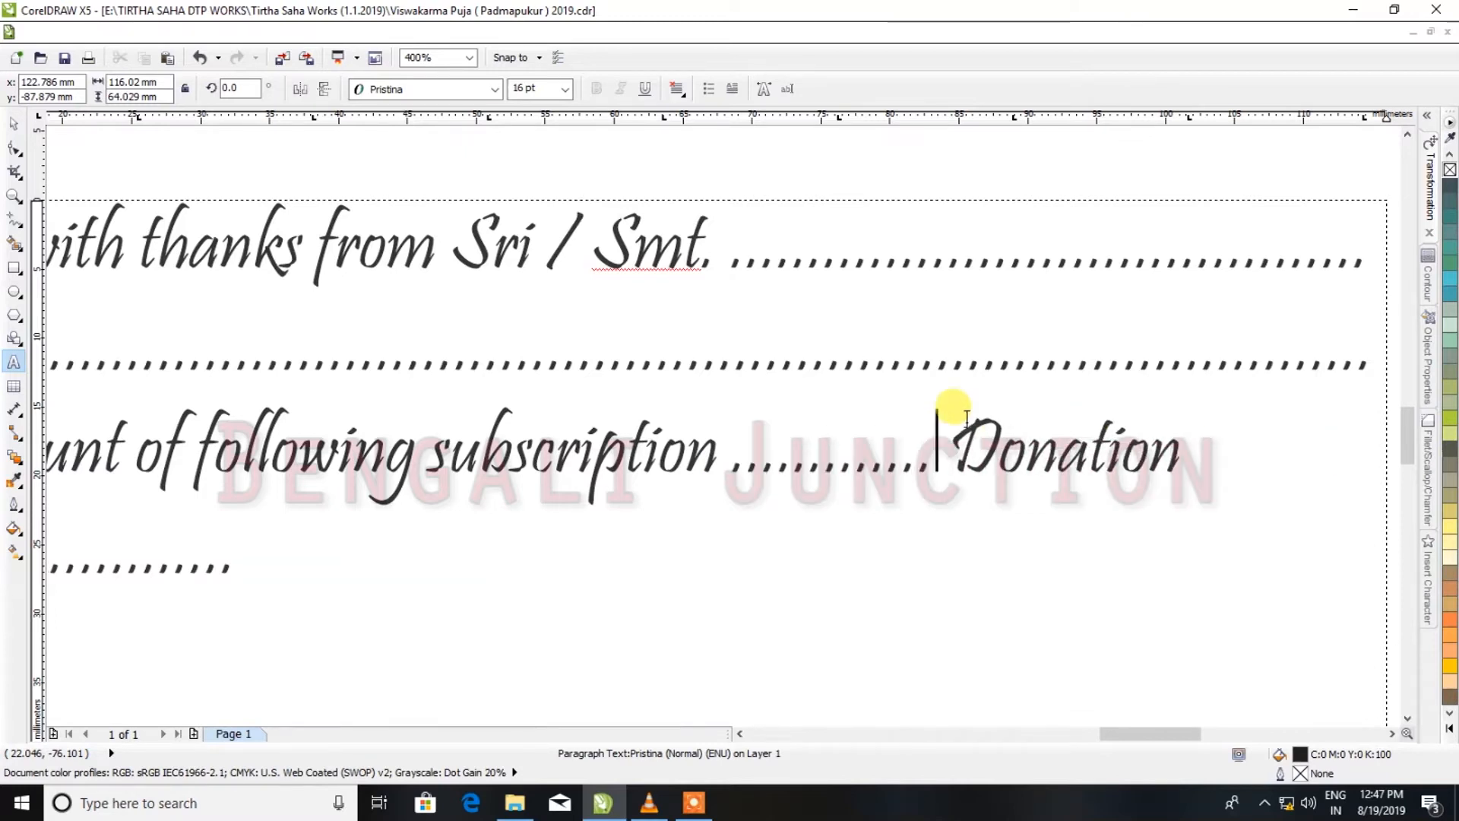
pyautogui.scroll(-1, 927, 401)
pyautogui.write('........................')
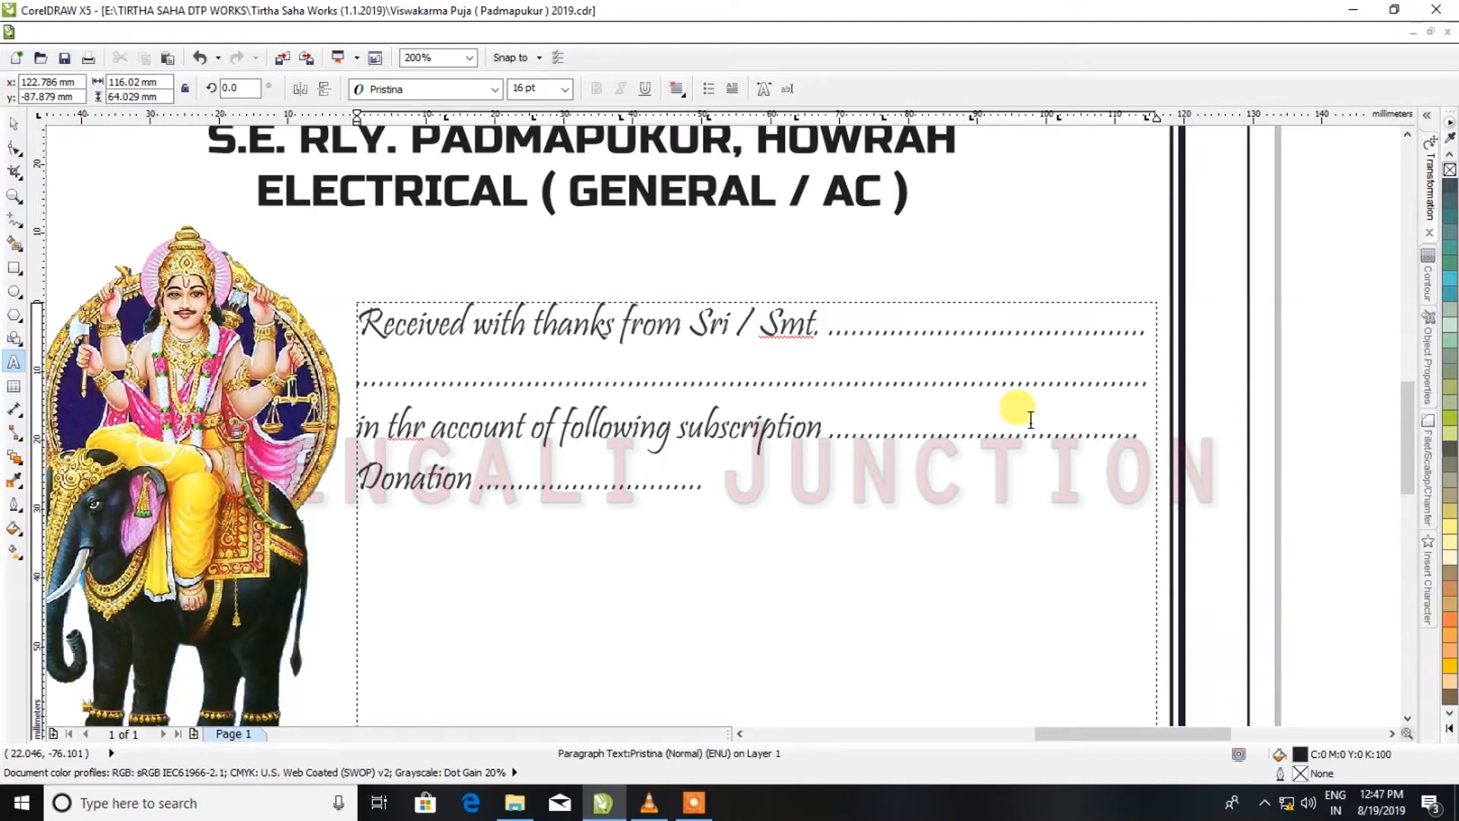
# Increase the receipt paragraph's line spacing and shorten its text frame to about 39 mm high
pyautogui.scroll(-1, 1031, 420)
pyautogui.click(1031, 420)
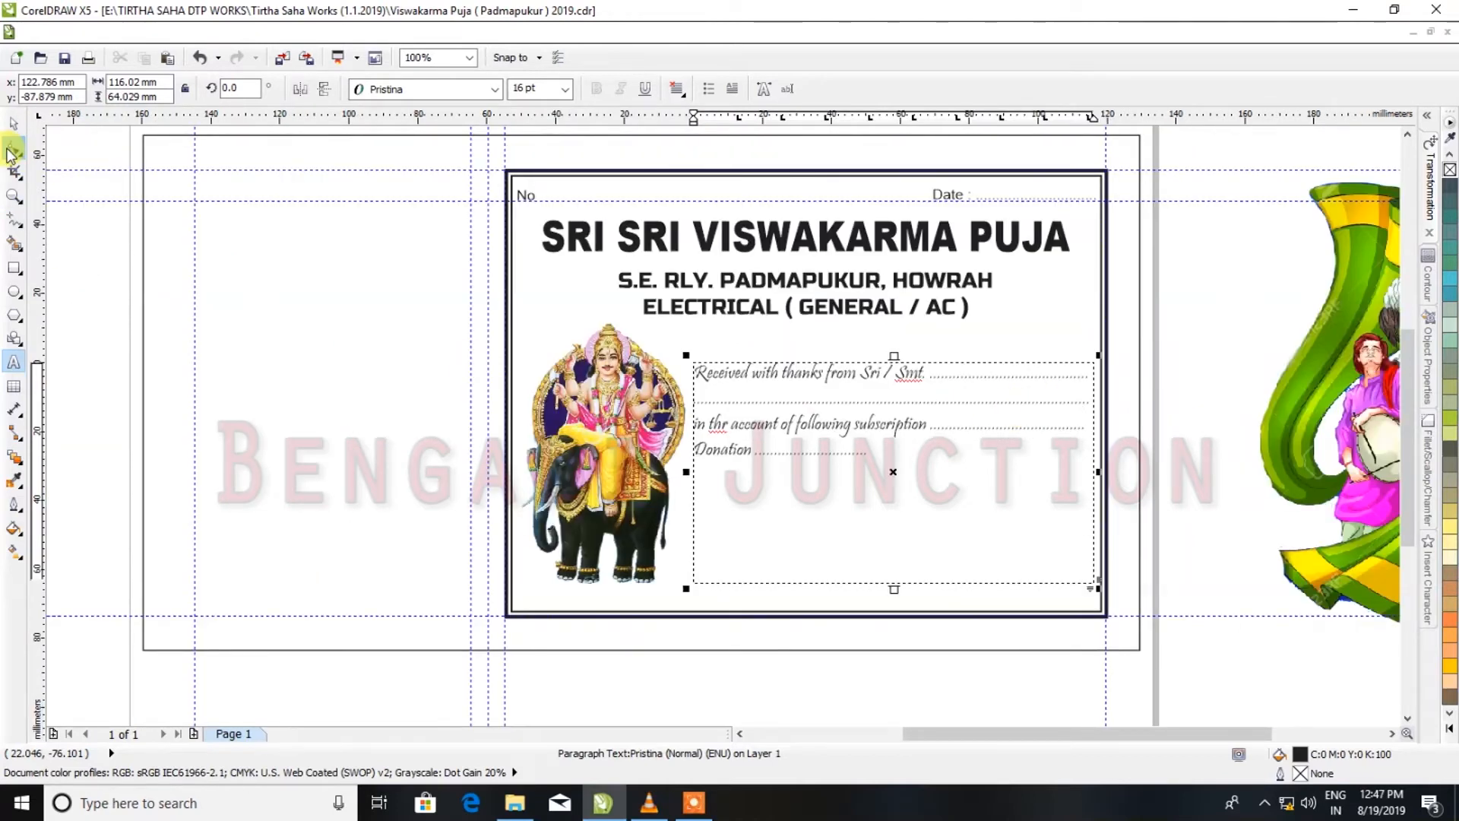
pyautogui.click(10, 155)
pyautogui.moveTo(678, 581); pyautogui.dragTo(687, 673)
pyautogui.click(13, 123)
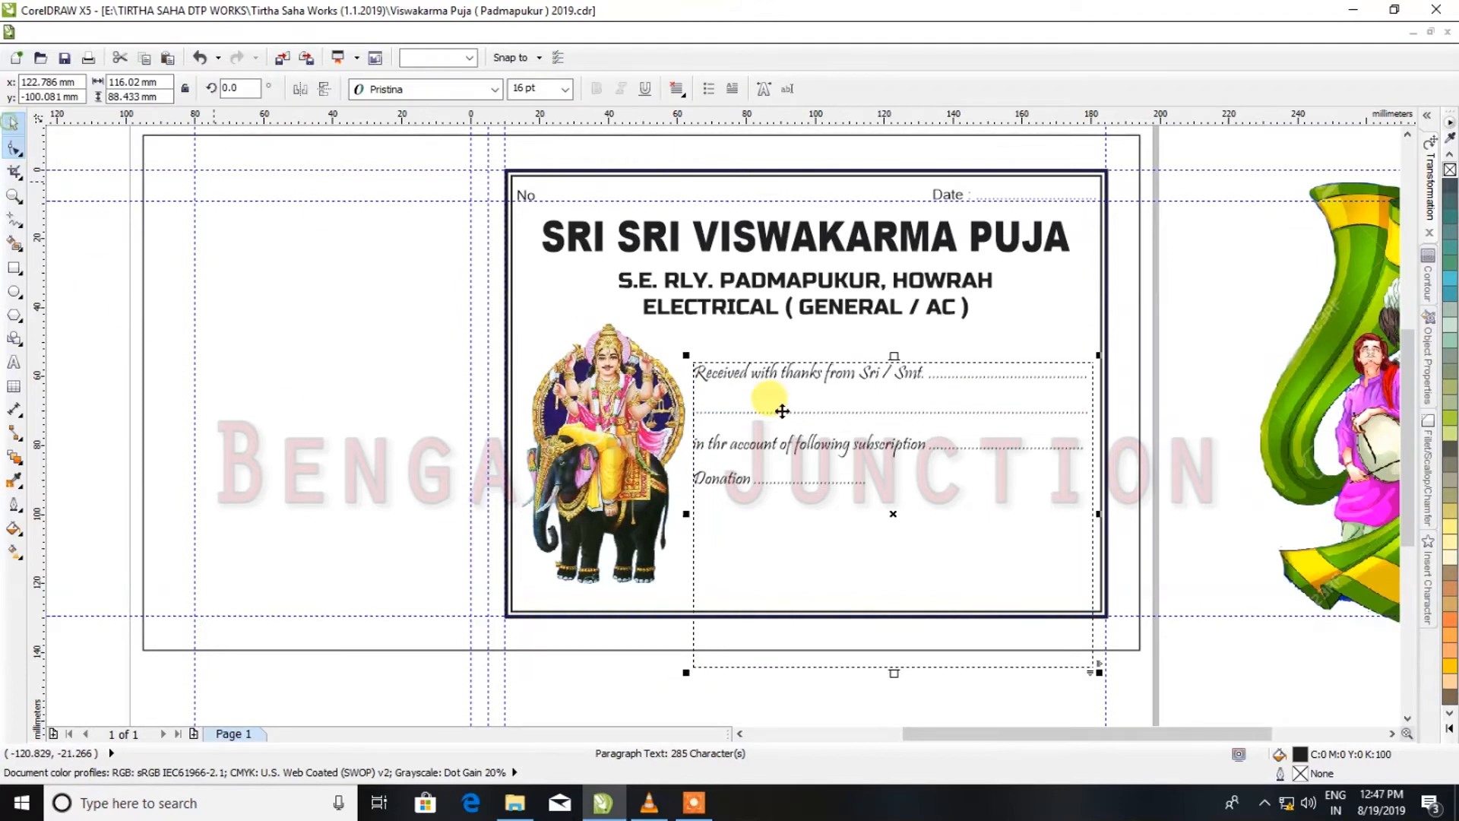
pyautogui.moveTo(894, 673); pyautogui.dragTo(866, 504)
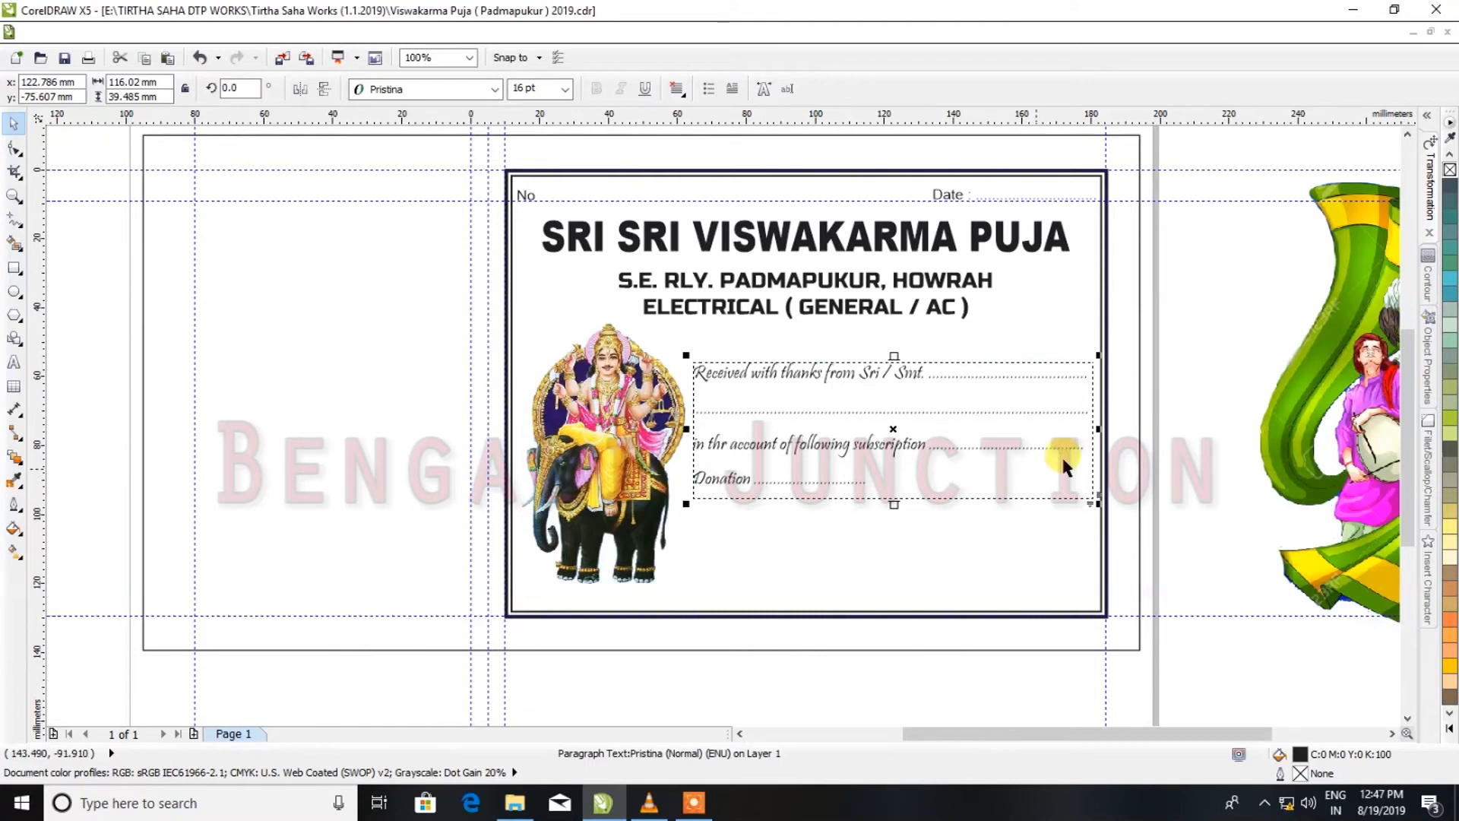
# Set the font size of "Secretary" and "Collector" to 16 pt
pyautogui.click(1167, 375)
pyautogui.scroll(-2, 692, 413)
pyautogui.scroll(1, 801, 394)
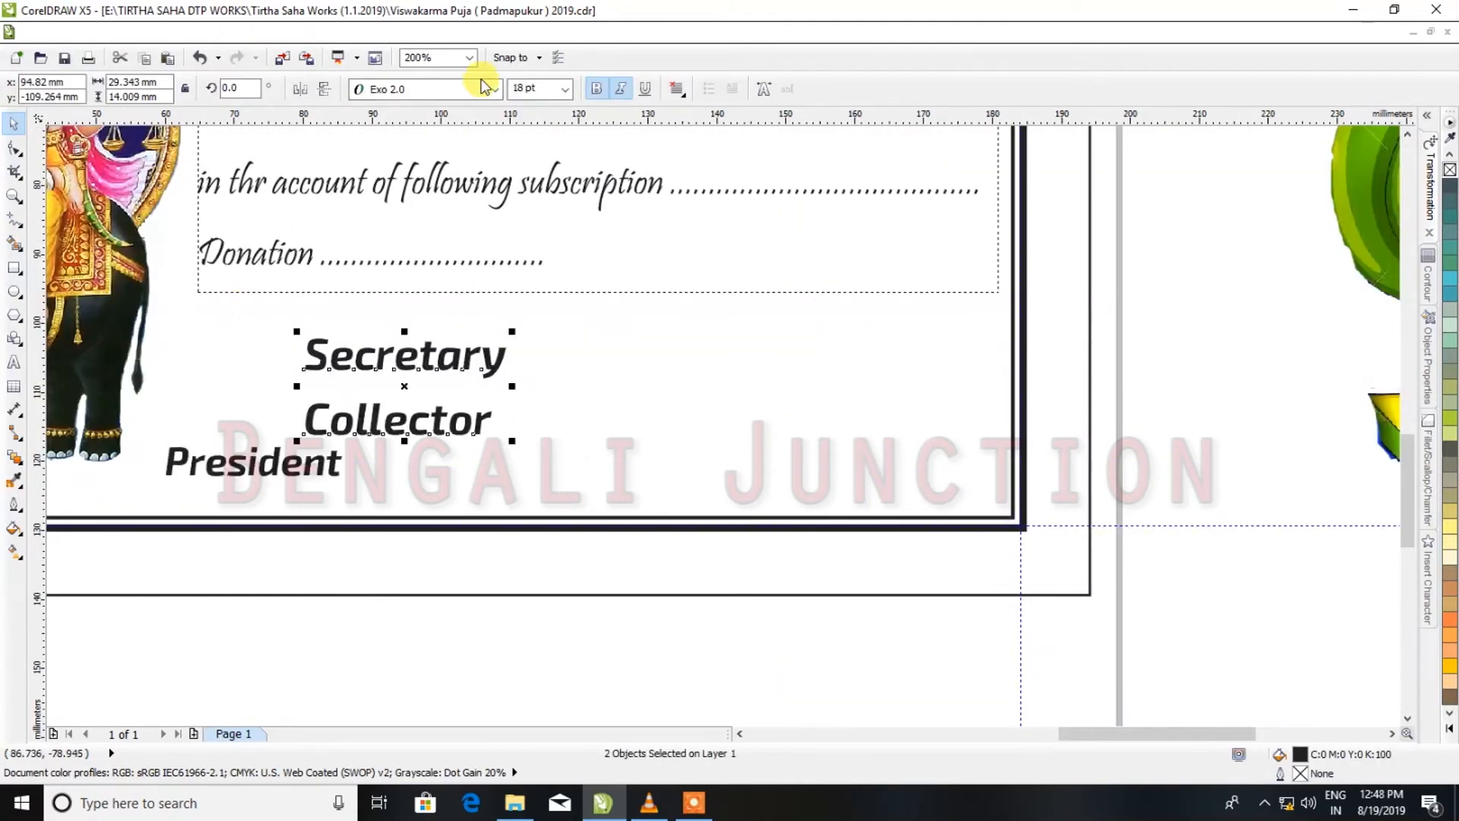
pyautogui.write('16')
pyautogui.press('Return')
# Shift "President" slightly left and down, and line up "Secretary" and "Collector" beside it in one row
pyautogui.click(519, 705)
pyautogui.click(215, 459)
pyautogui.hotkey('ctrl', 'Left')
pyautogui.hotkey('ctrl', 'Down')
pyautogui.click(370, 454)
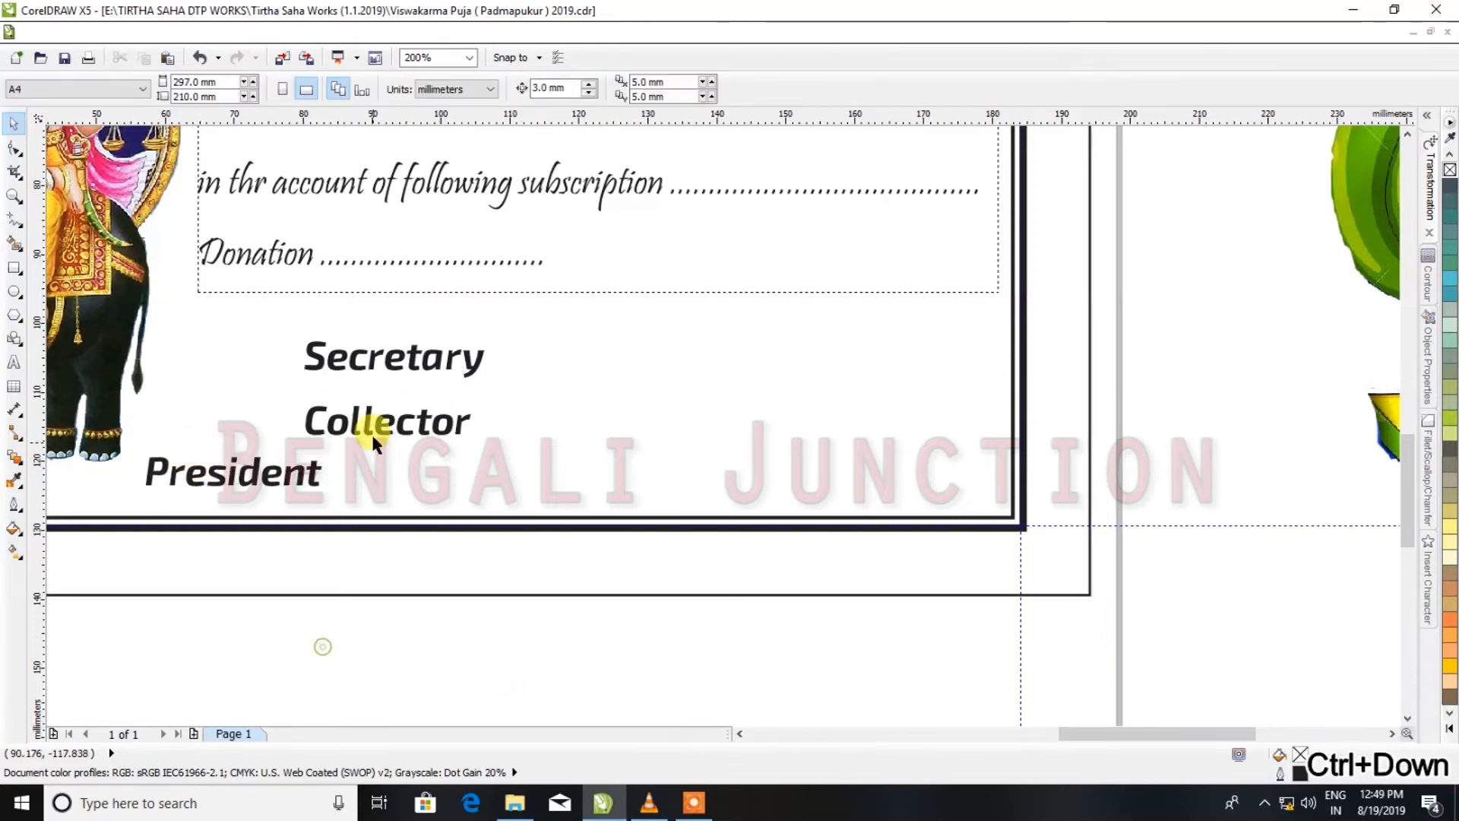
pyautogui.moveTo(375, 370); pyautogui.dragTo(604, 471)
# Place a horizontal guideline along the baseline of the signatory titles to check their alignment
pyautogui.scroll(2, 334, 486)
pyautogui.moveTo(386, 122); pyautogui.dragTo(259, 505)
pyautogui.scroll(1, 198, 499)
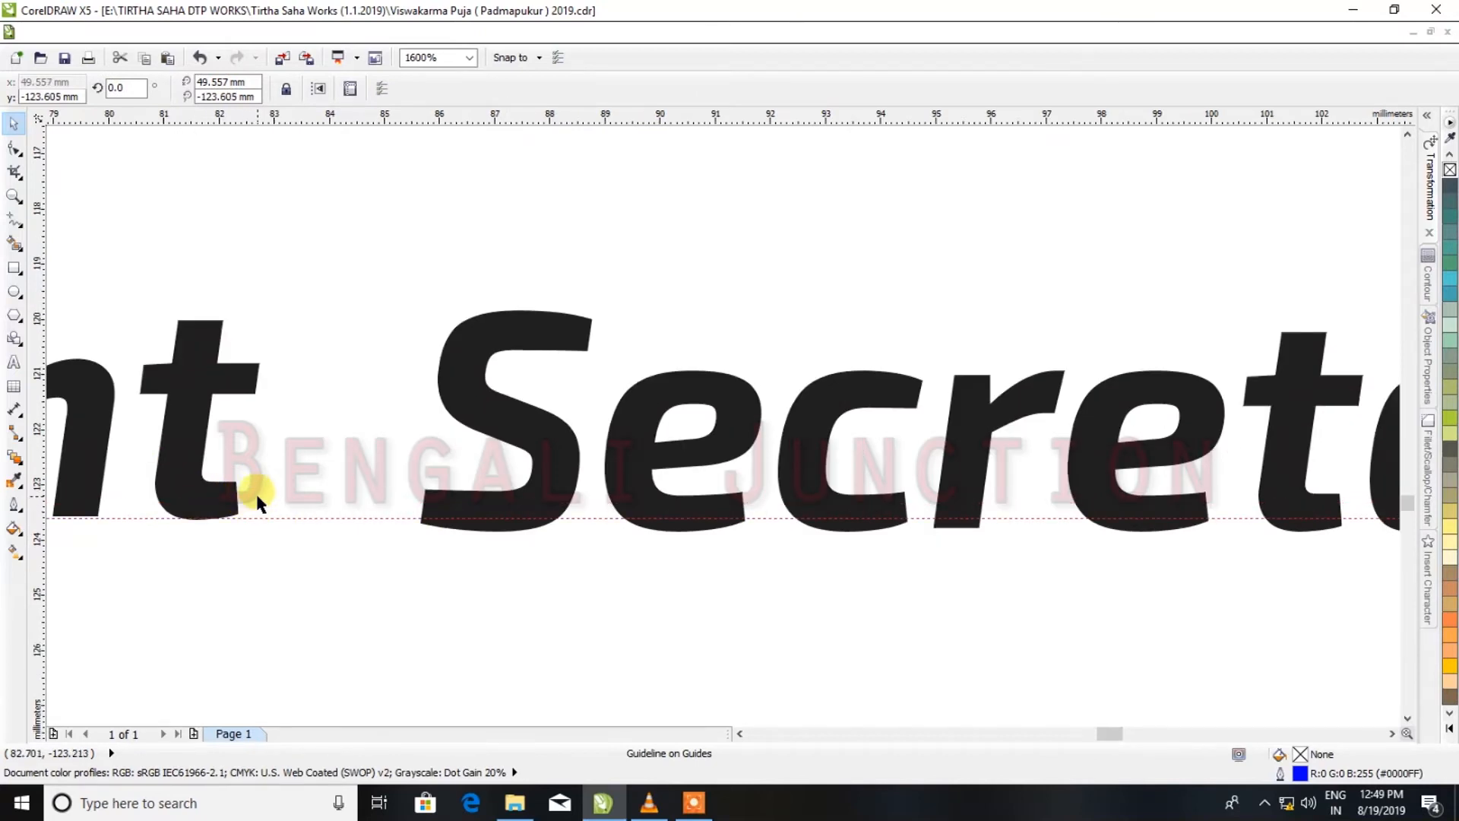
pyautogui.scroll(-4, 255, 491)
pyautogui.scroll(1, 466, 502)
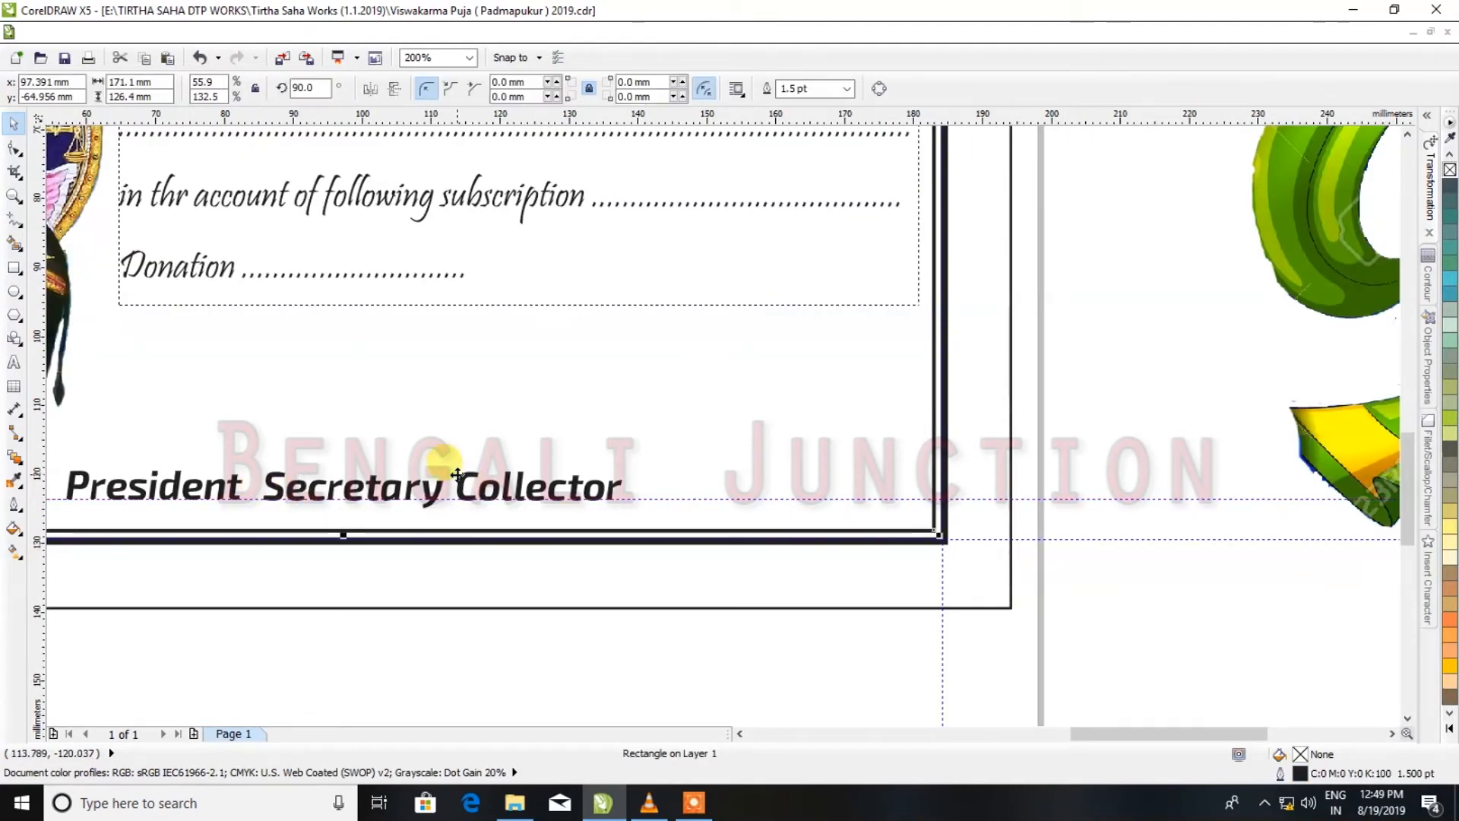
# Move "Collector" along the row toward the right border of the receipt frame
pyautogui.click(461, 485)
pyautogui.press('Right')
pyautogui.press('Right')
pyautogui.press('Right')
pyautogui.press('Right')
pyautogui.press('Right')
pyautogui.press('Right')
pyautogui.press('Right')
pyautogui.press('Right')
pyautogui.press('Right')
pyautogui.press('Right')
pyautogui.press('Right')
pyautogui.press('Right')
pyautogui.press('Right')
pyautogui.press('Right')
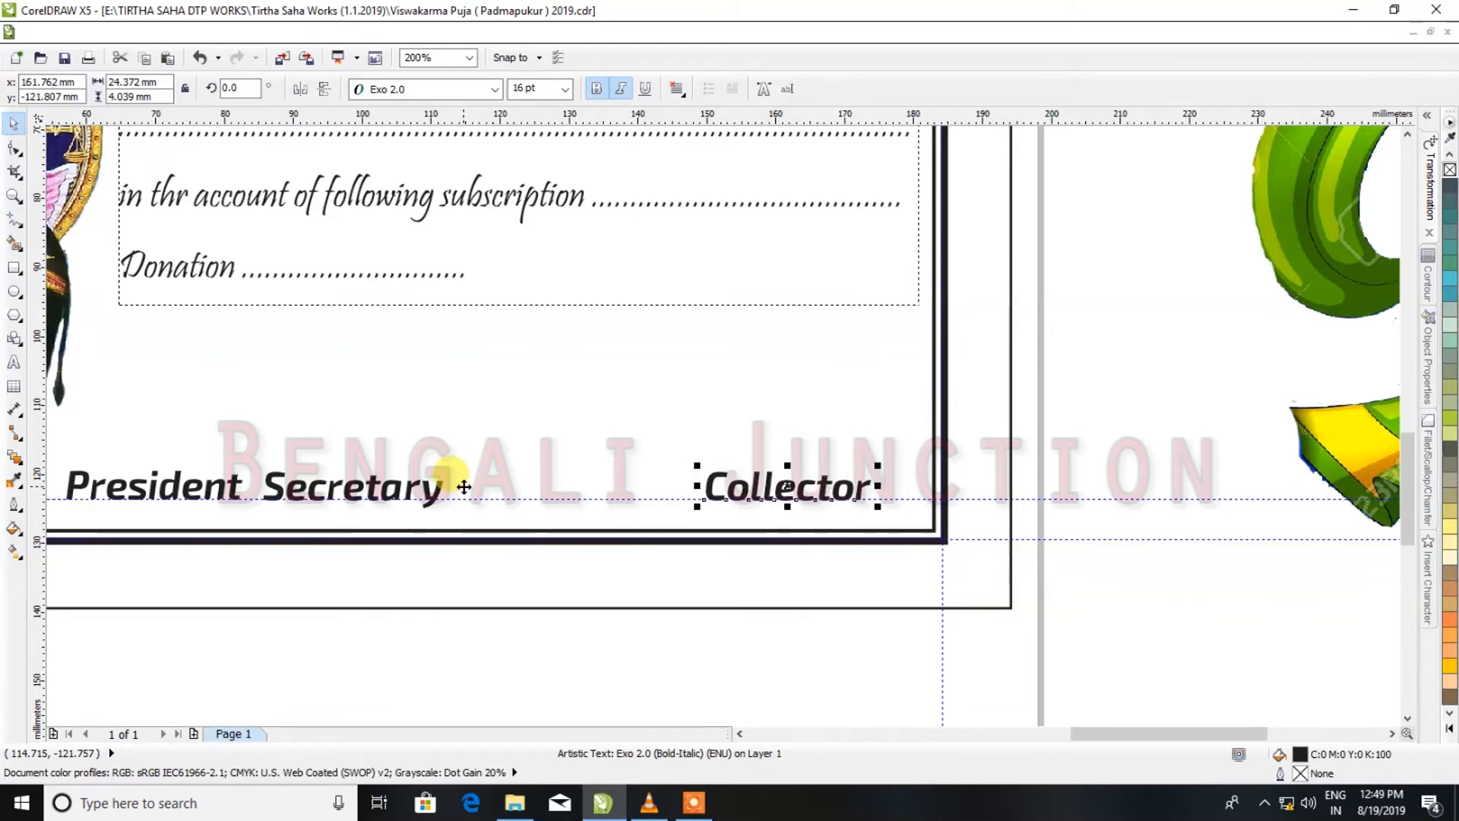
# Move "Secretary" to the right so it stands between "President" and "Collector"
pyautogui.click(373, 484)
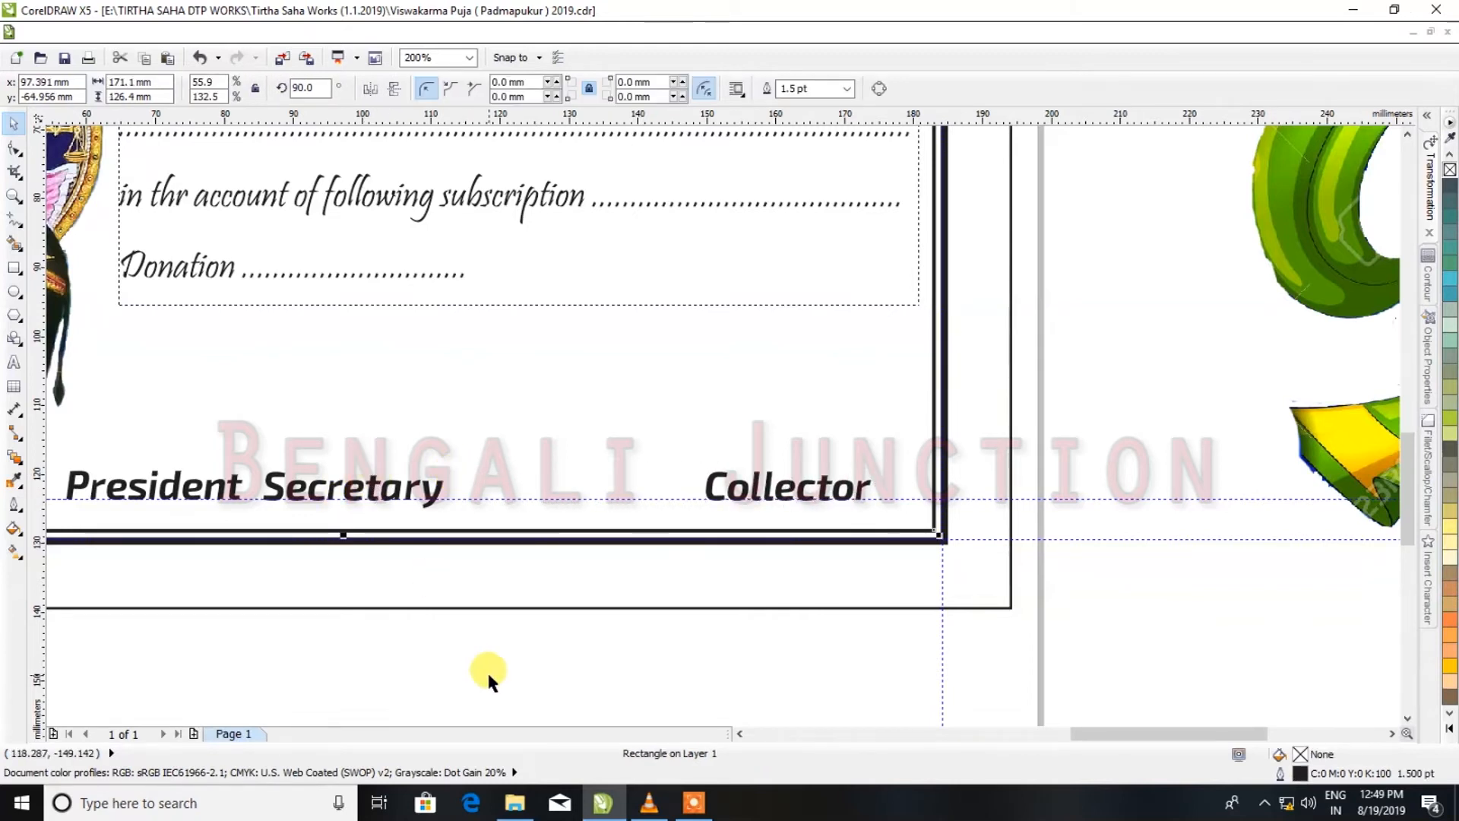
pyautogui.scroll(-2, 486, 670)
pyautogui.moveTo(520, 675); pyautogui.dragTo(352, 540)
pyautogui.scroll(2, 404, 549)
pyautogui.press('Right')
pyautogui.press('Right')
pyautogui.press('Right')
pyautogui.press('Right')
pyautogui.press('Right')
pyautogui.hotkey('ctrl', 'Left')
pyautogui.hotkey('ctrl', 'Left')
pyautogui.hotkey('ctrl', 'Left')
pyautogui.hotkey('ctrl', 'Left')
pyautogui.hotkey('ctrl', 'Left')
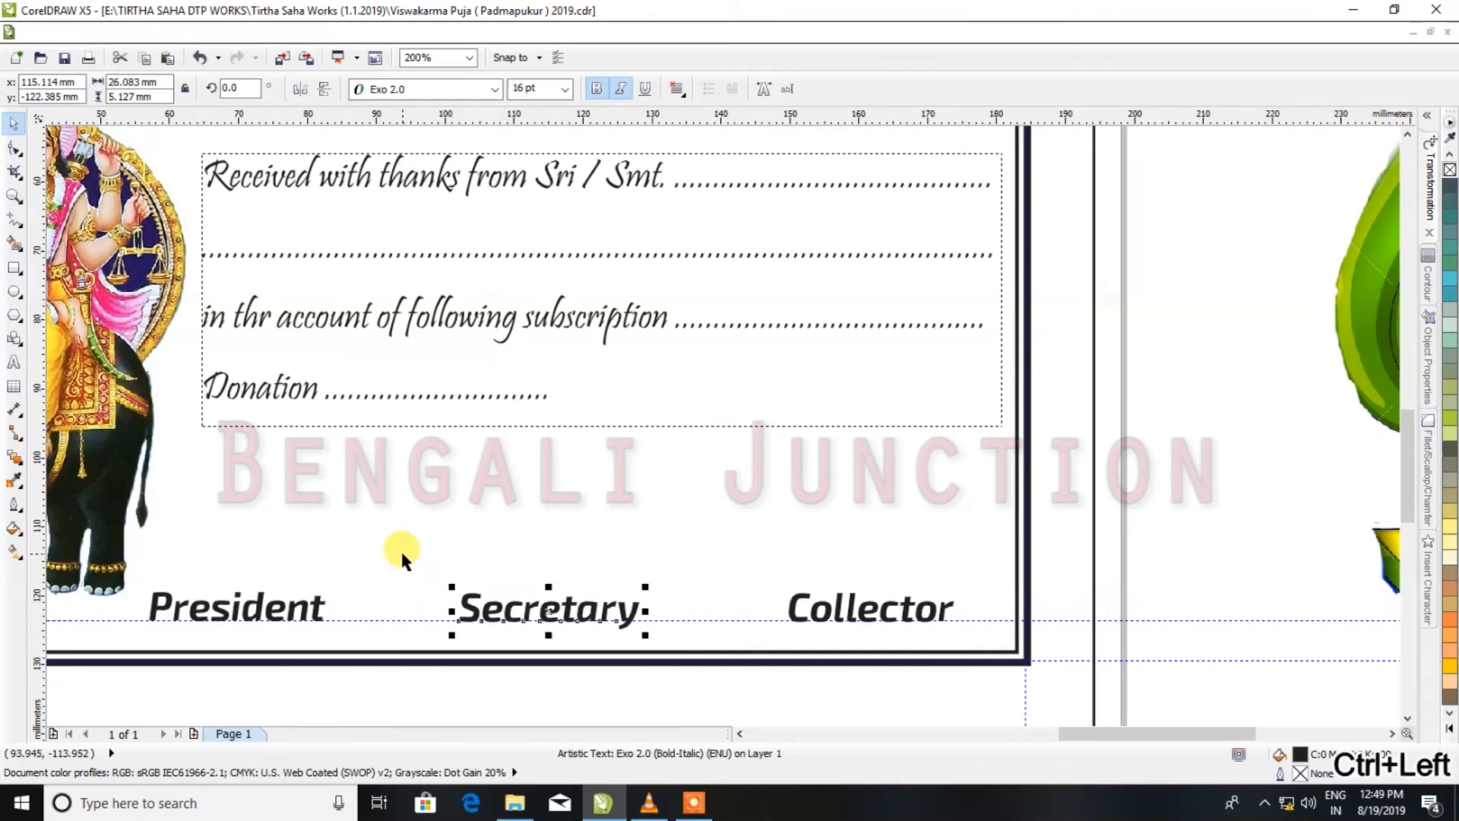
pyautogui.scroll(-2, 438, 576)
pyautogui.click(839, 362)
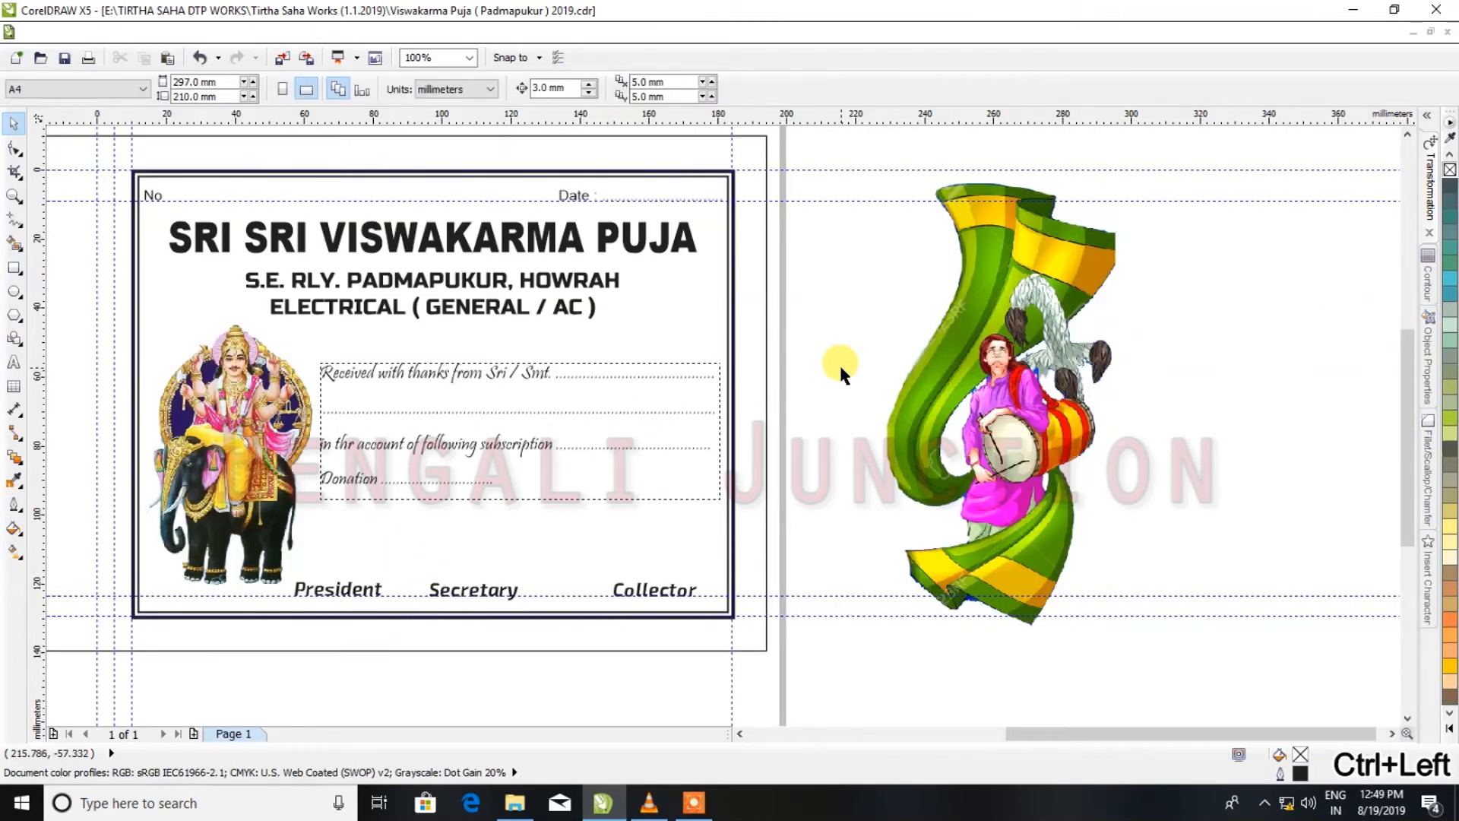
# Enlarge the Viswakarma picture about its centre to roughly 54.7 by 83.9 mm
pyautogui.click(241, 437)
pyautogui.scroll(-1, 261, 436)
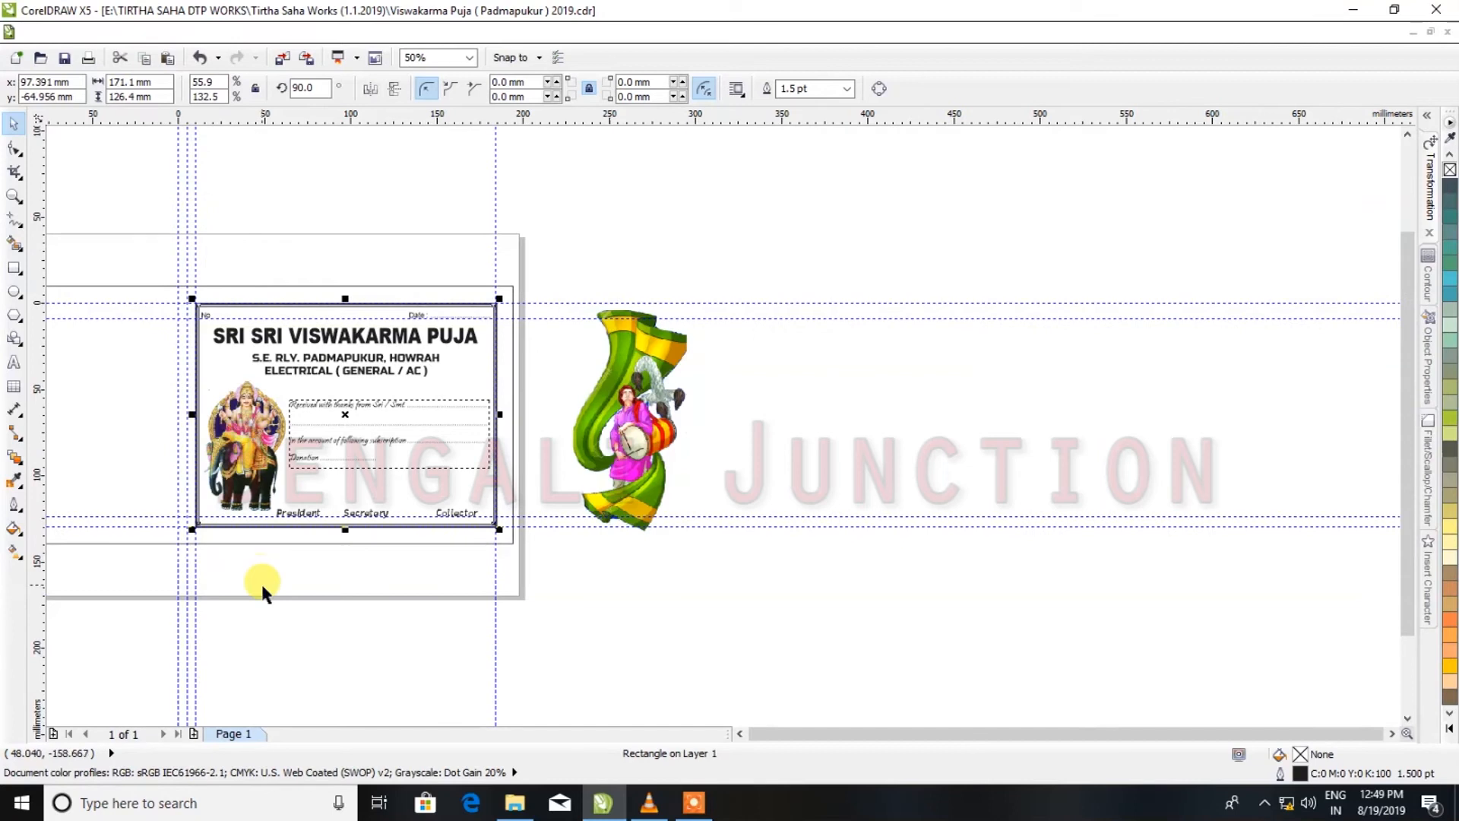
pyautogui.click(263, 587)
pyautogui.moveTo(319, 584); pyautogui.dragTo(142, 372)
pyautogui.scroll(1, 318, 369)
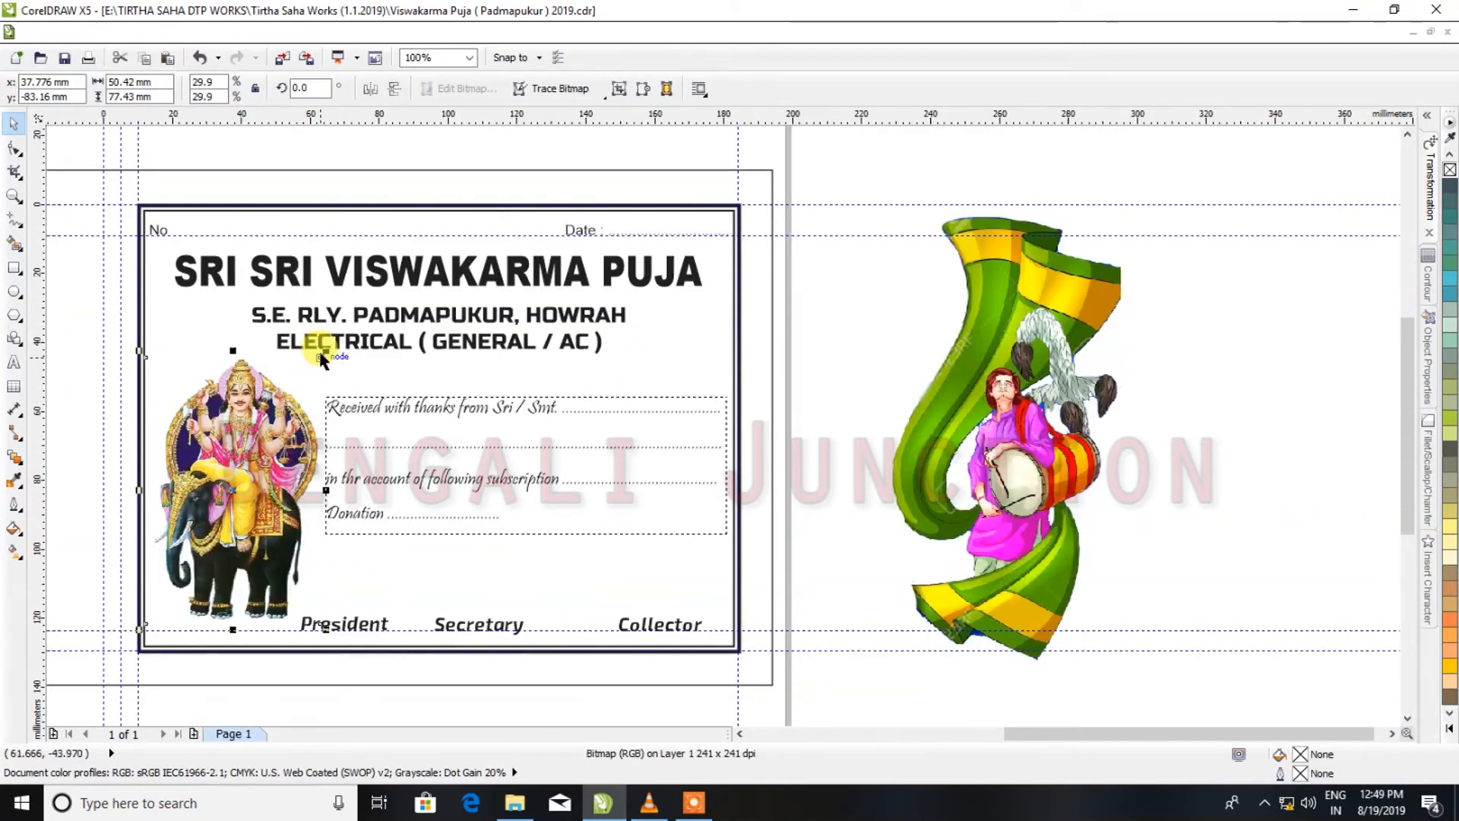
pyautogui.moveTo(330, 346); pyautogui.dragTo(335, 339)
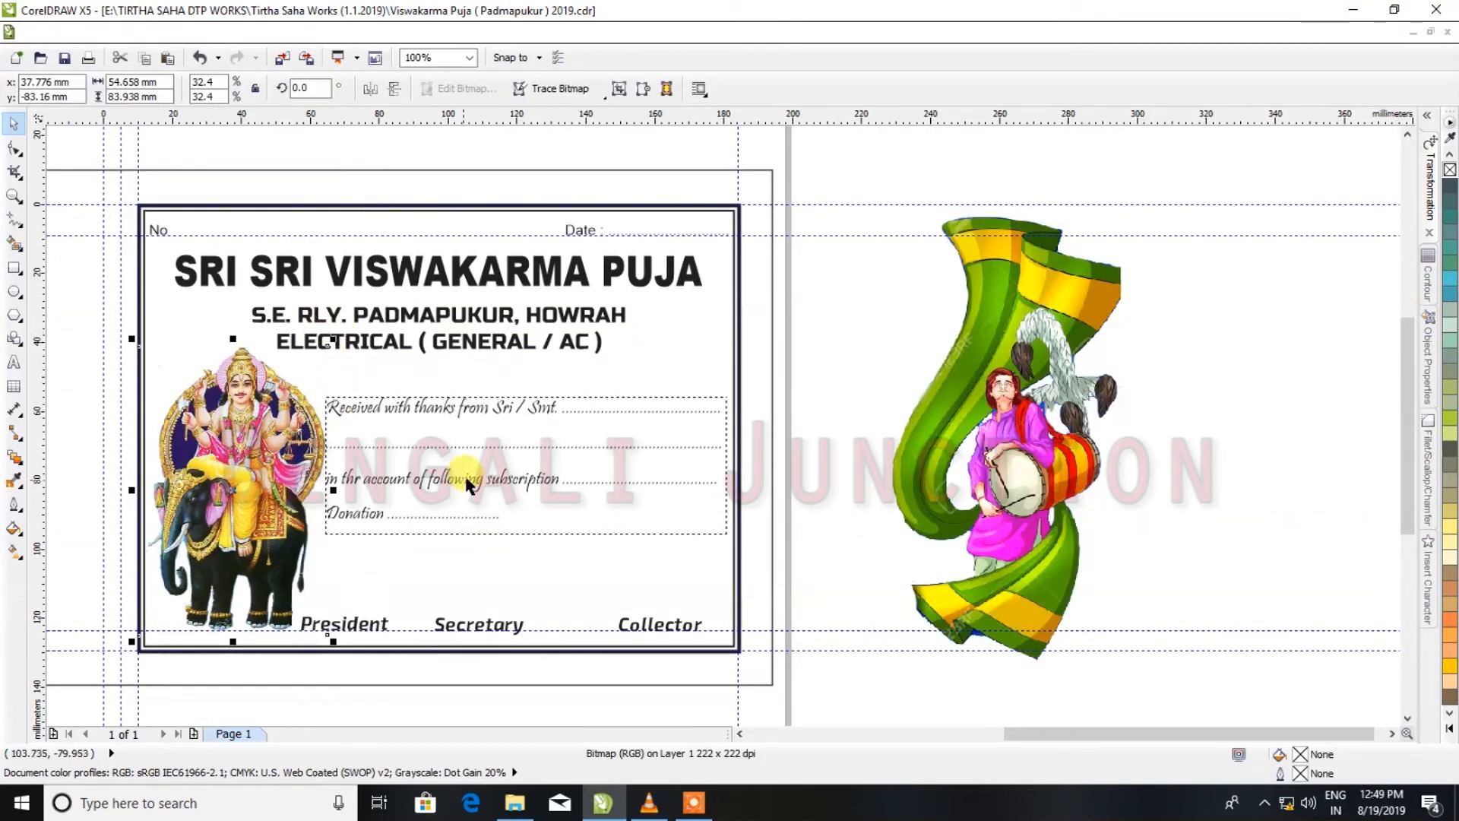
# Set the receipt paragraph's font size to 18 pt
pyautogui.click(461, 438)
pyautogui.click(572, 412)
pyautogui.moveTo(542, 89); pyautogui.dragTo(418, 93)
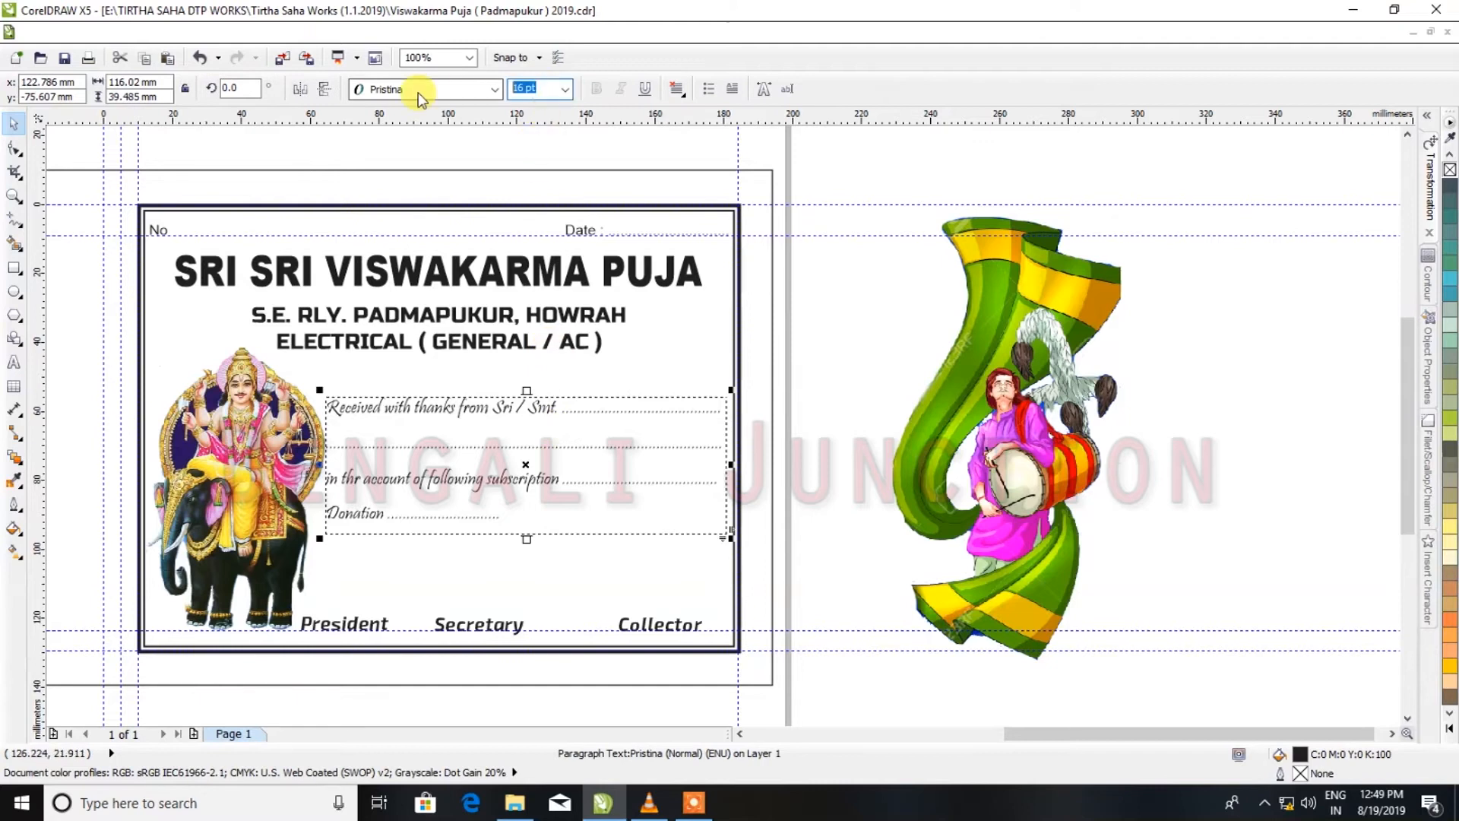
pyautogui.press('Return')
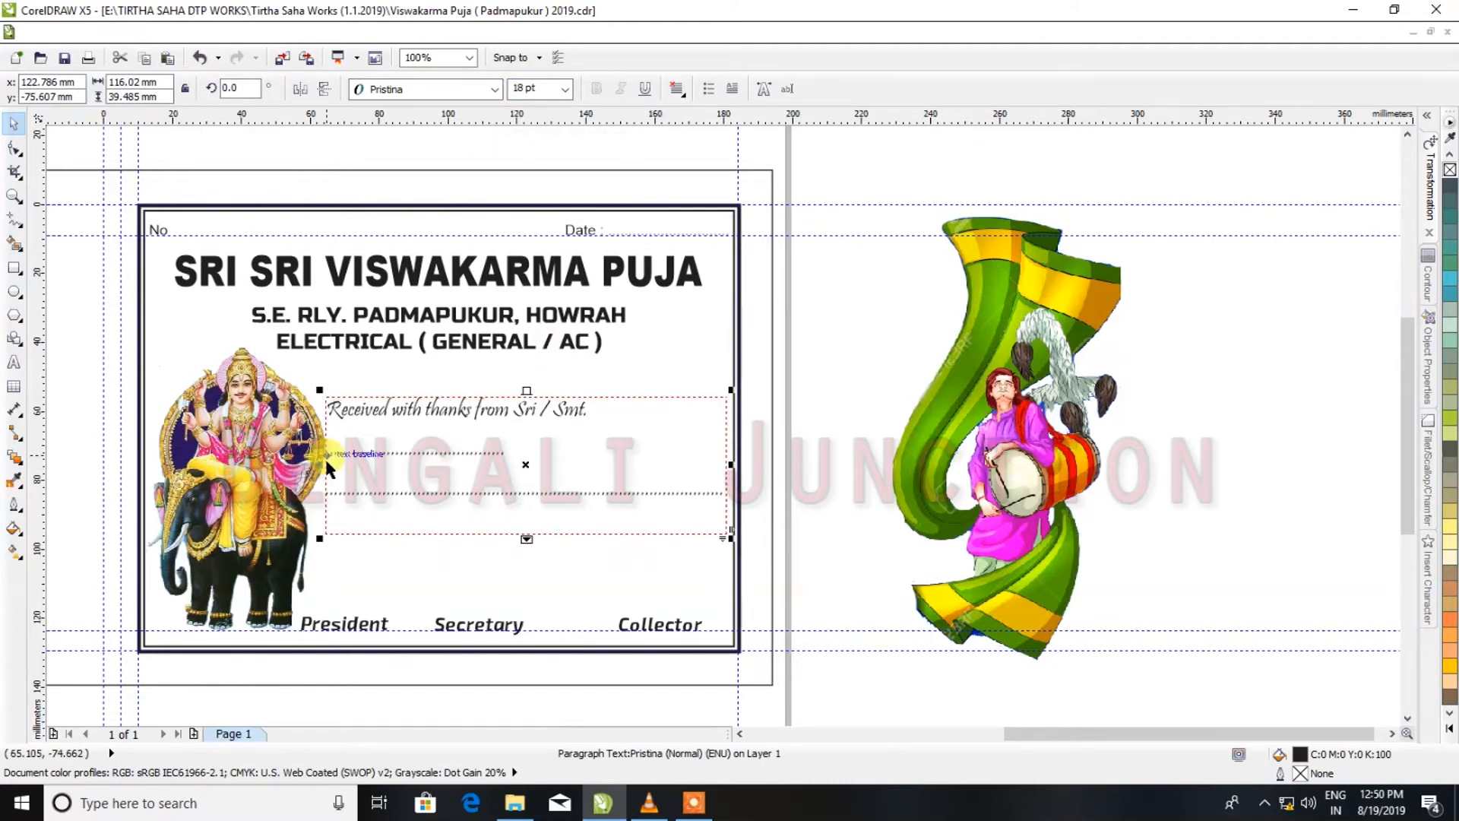
# Resize the receipt paragraph frame to about 115 mm wide and 61 mm high, leaving a gap beside the deity picture
pyautogui.moveTo(322, 465); pyautogui.dragTo(337, 465)
pyautogui.scroll(2, 372, 461)
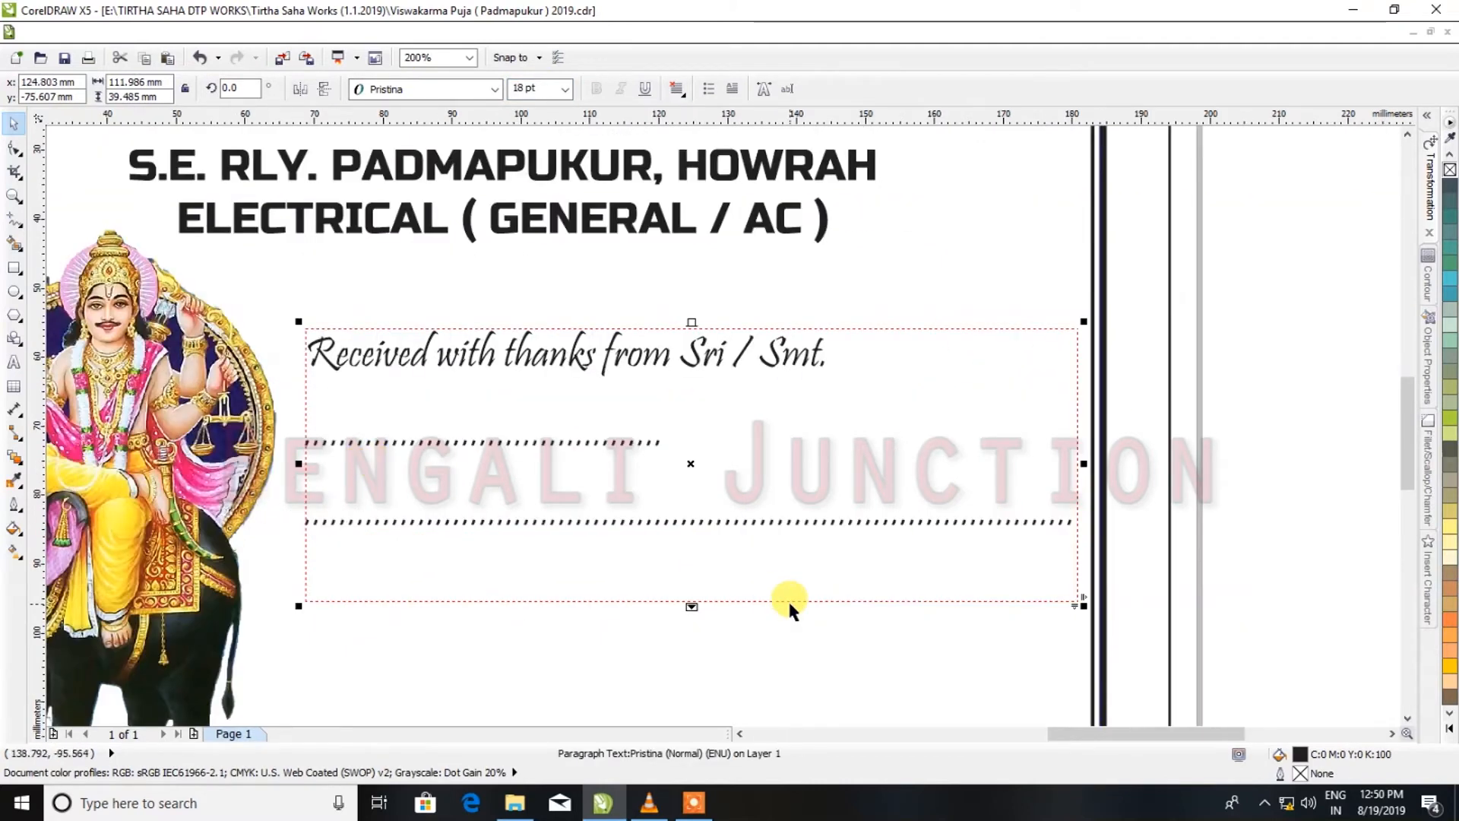
pyautogui.moveTo(690, 606); pyautogui.dragTo(683, 727)
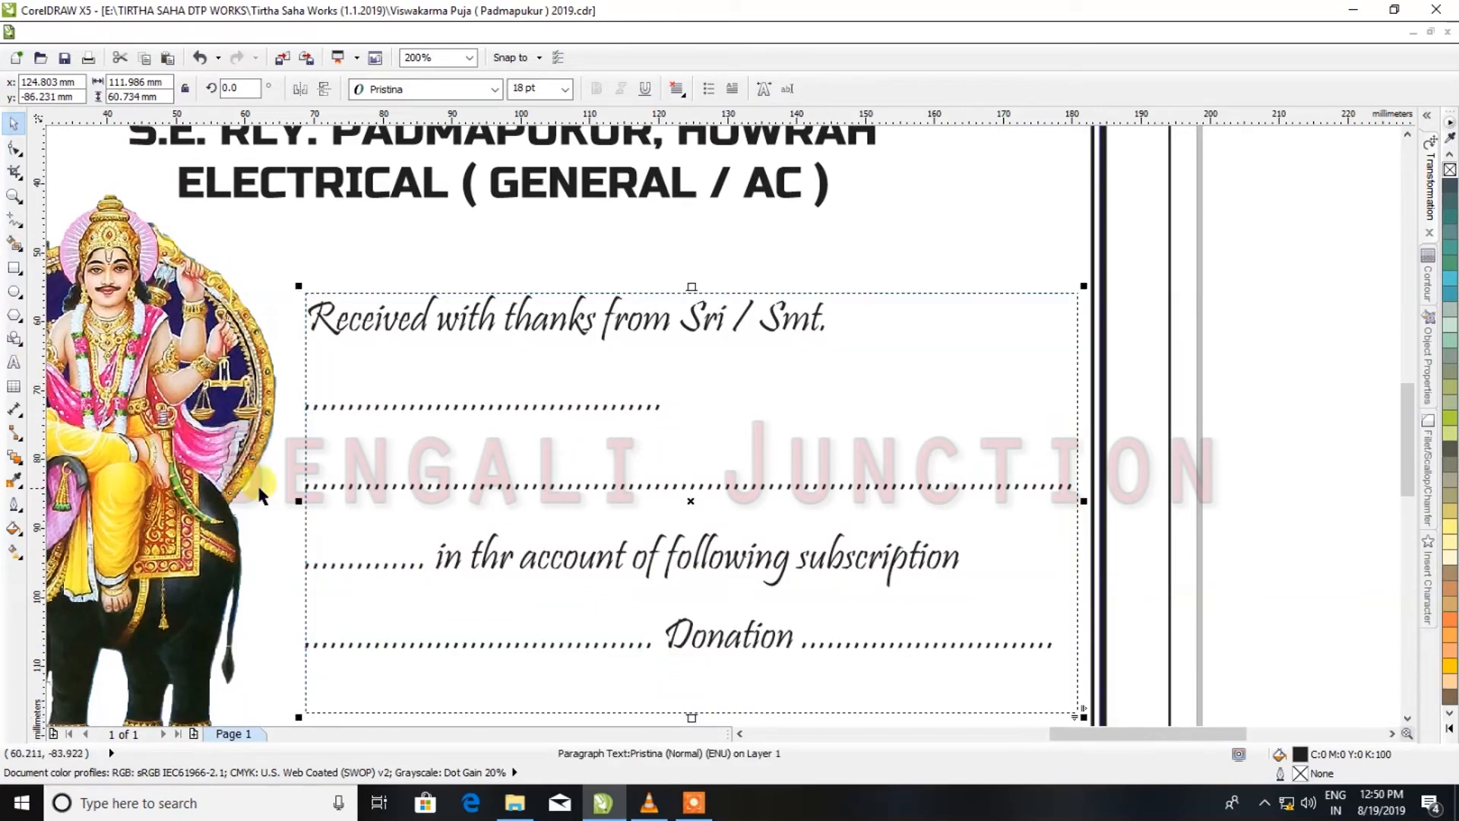
pyautogui.moveTo(294, 502); pyautogui.dragTo(287, 502)
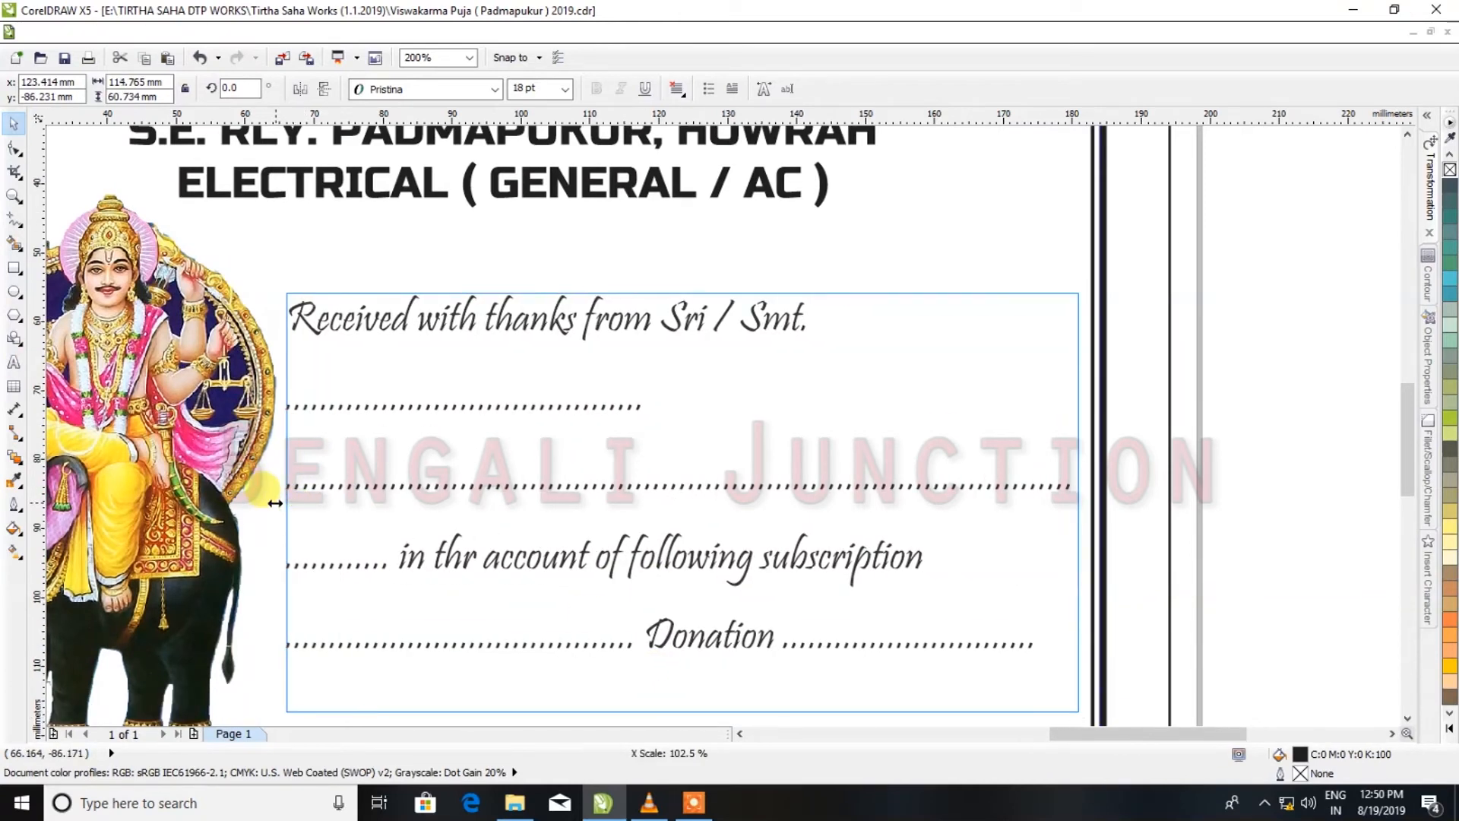
# Trim the enlarged text's dotted blank to start right after "Smt." and remove the leftover dots before "in thr account"
pyautogui.click(13, 363)
pyautogui.click(626, 396)
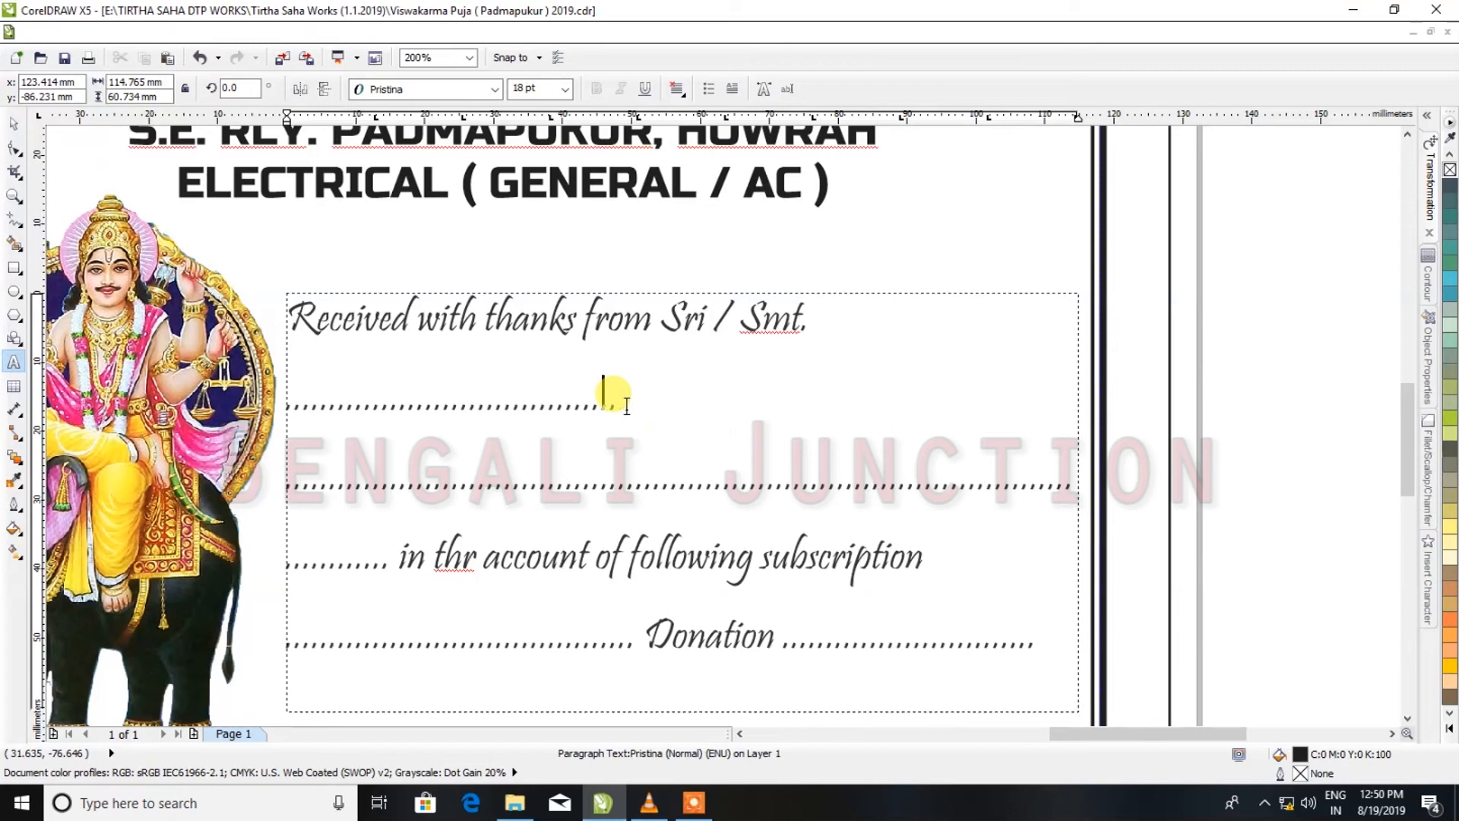
pyautogui.press('BackSpace')
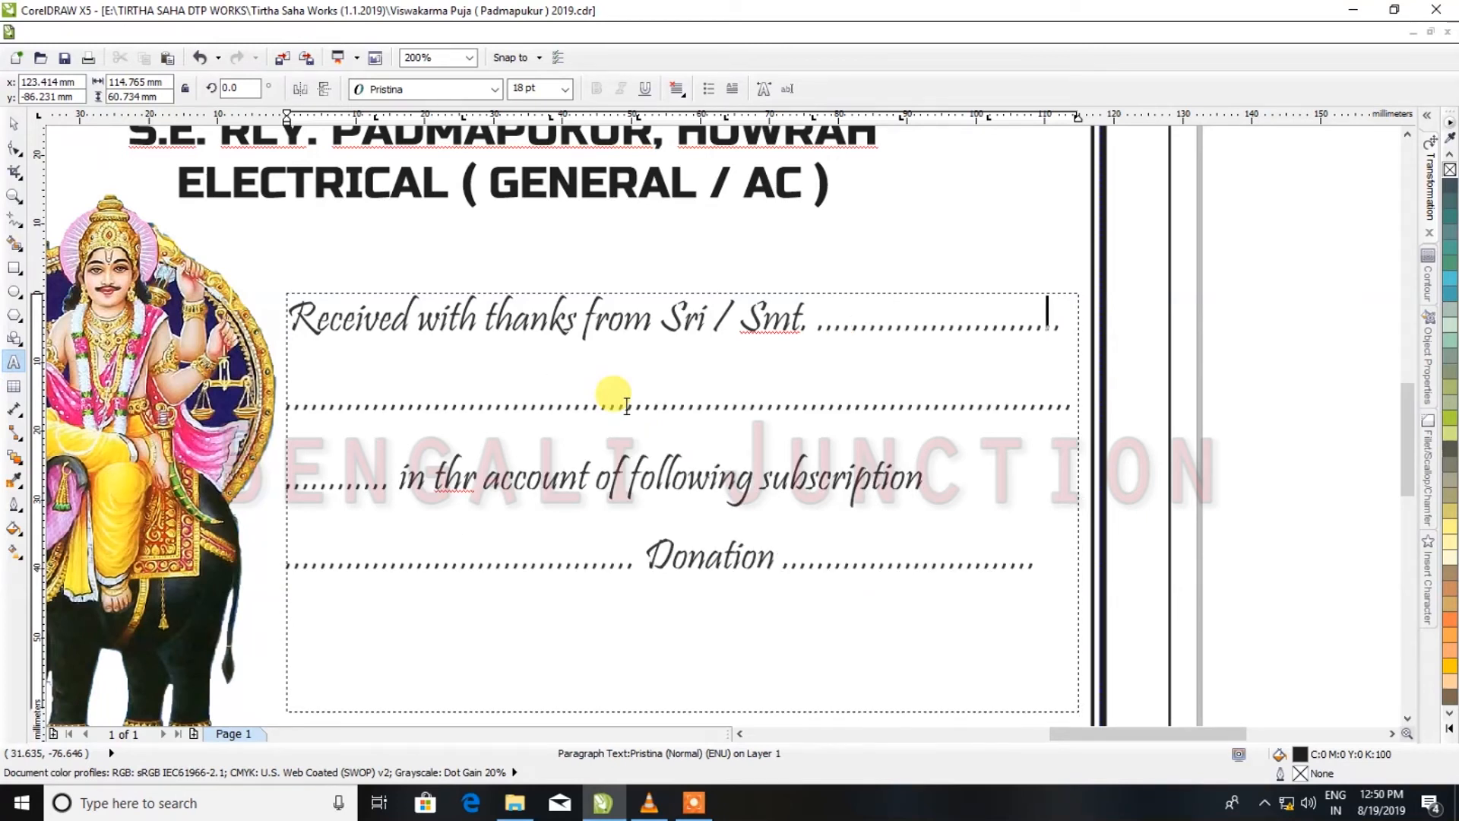
pyautogui.moveTo(390, 479); pyautogui.dragTo(301, 488)
pyautogui.press('BackSpace')
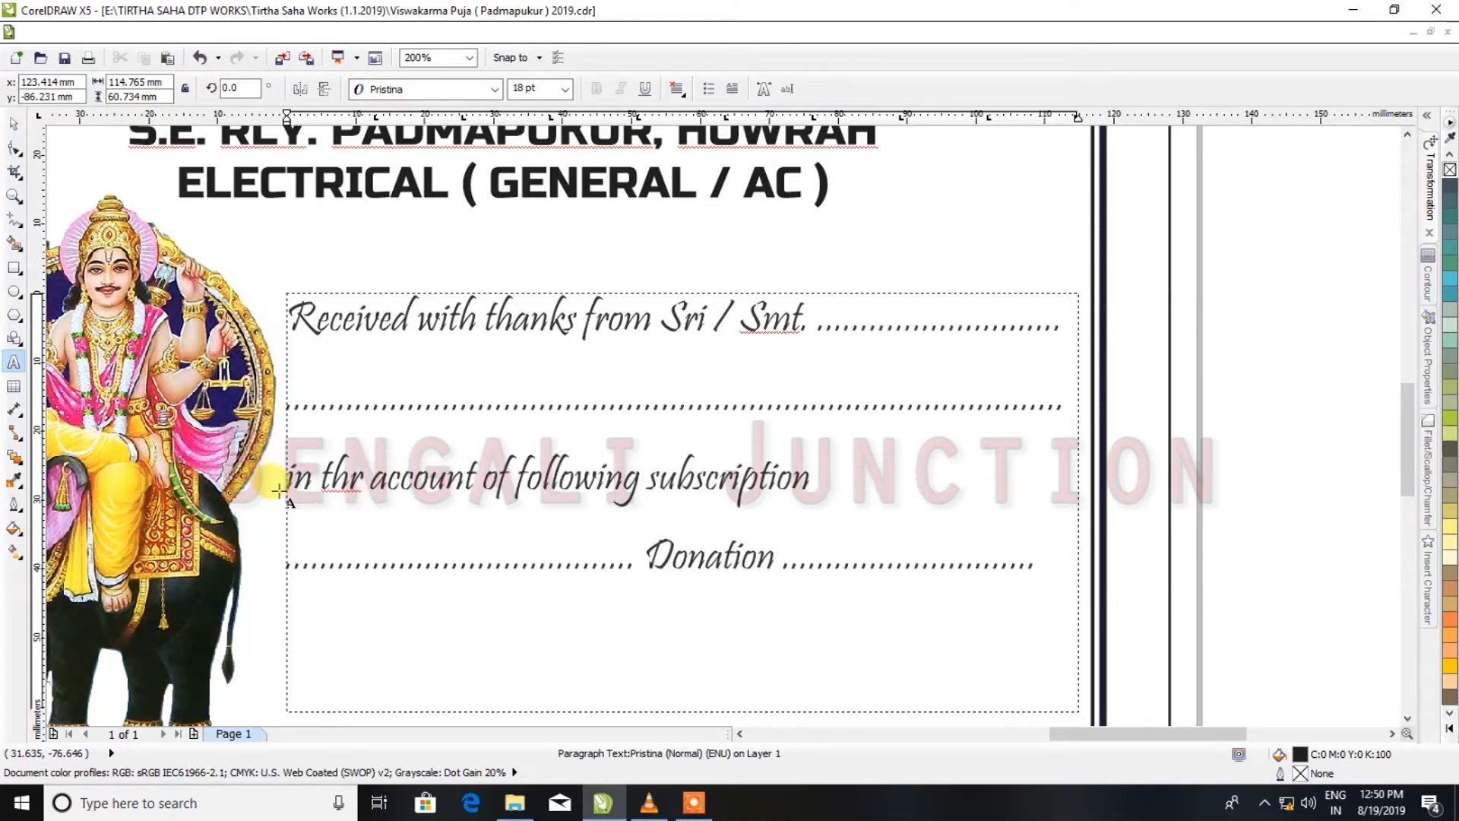
# Shorten the dotted blank after "subscription" so it fits its line at the new font size and "Donation" begins the next
pyautogui.click(347, 563)
pyautogui.press('BackSpace')
pyautogui.press('BackSpace')
pyautogui.press('BackSpace')
pyautogui.press('BackSpace')
pyautogui.press('BackSpace')
pyautogui.press('BackSpace')
pyautogui.press('BackSpace')
pyautogui.press('BackSpace')
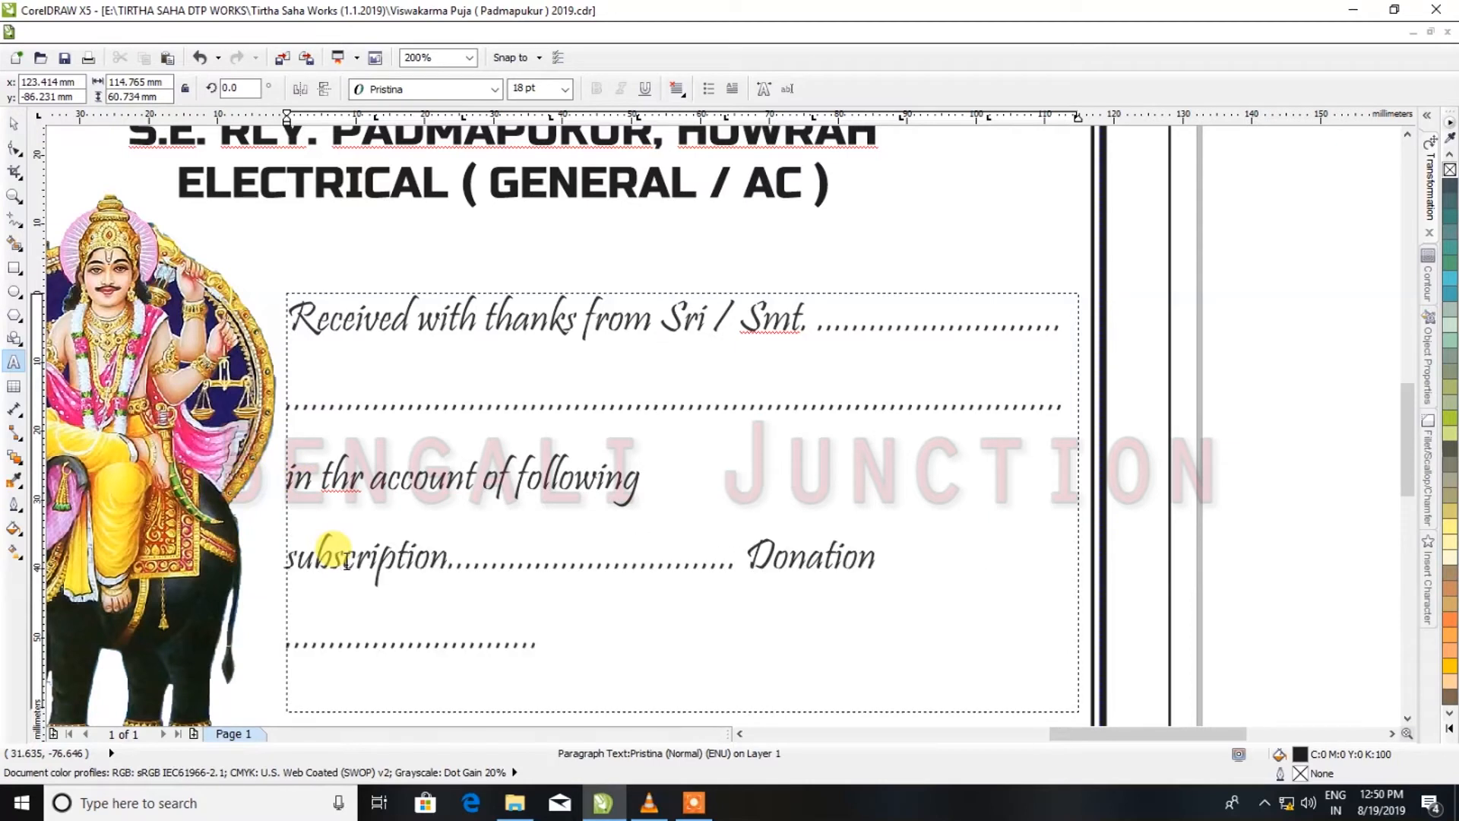
pyautogui.click(718, 554)
pyautogui.press('BackSpace')
pyautogui.press('BackSpace')
pyautogui.press('BackSpace')
pyautogui.press('BackSpace')
pyautogui.press('BackSpace')
pyautogui.press('BackSpace')
pyautogui.press('BackSpace')
pyautogui.press('BackSpace')
pyautogui.press('BackSpace')
pyautogui.press('BackSpace')
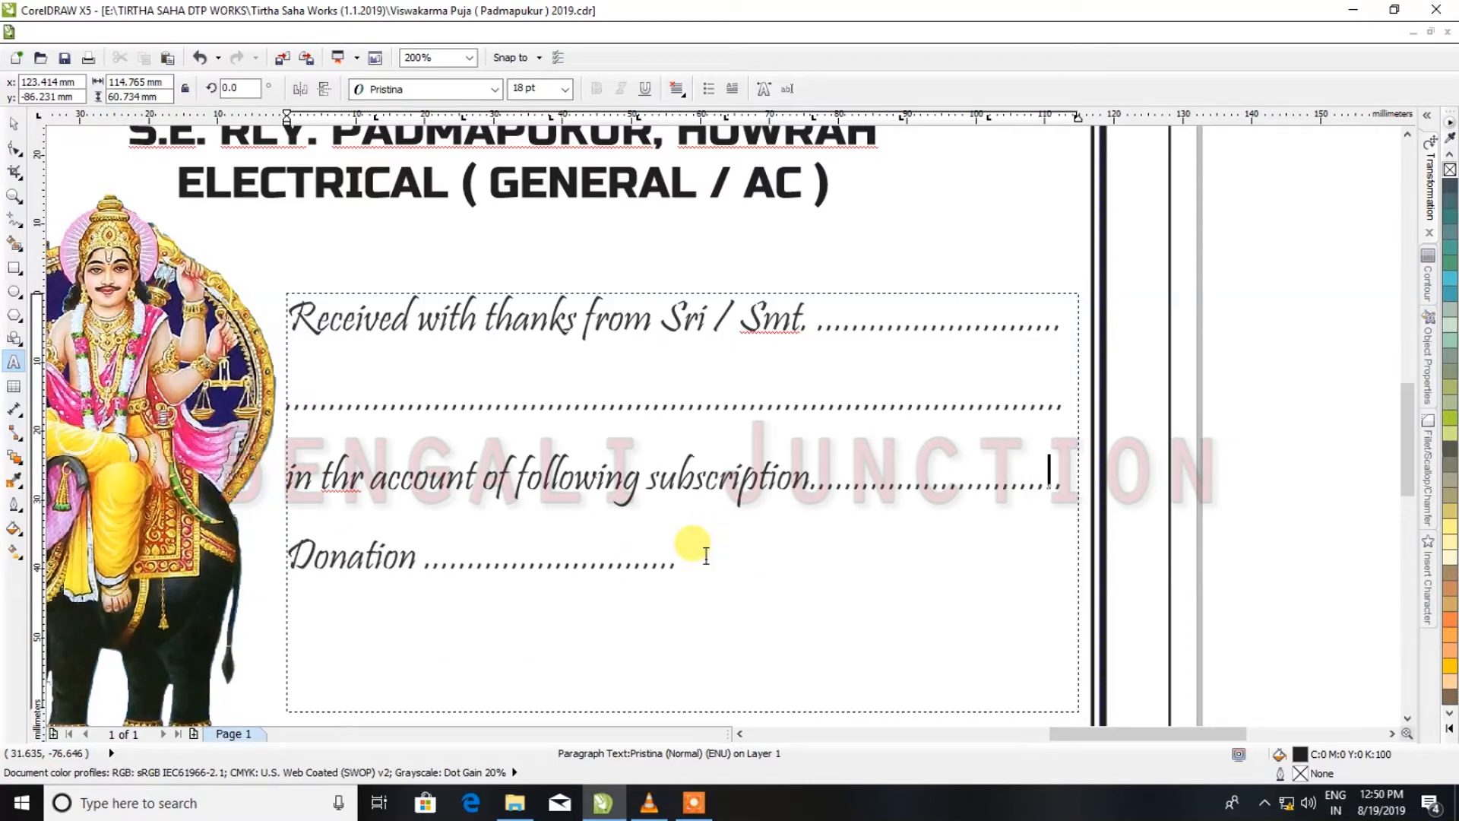
# Shorten the receipt paragraph frame to about 46 mm high, clearing the signatory titles
pyautogui.scroll(-2, 640, 567)
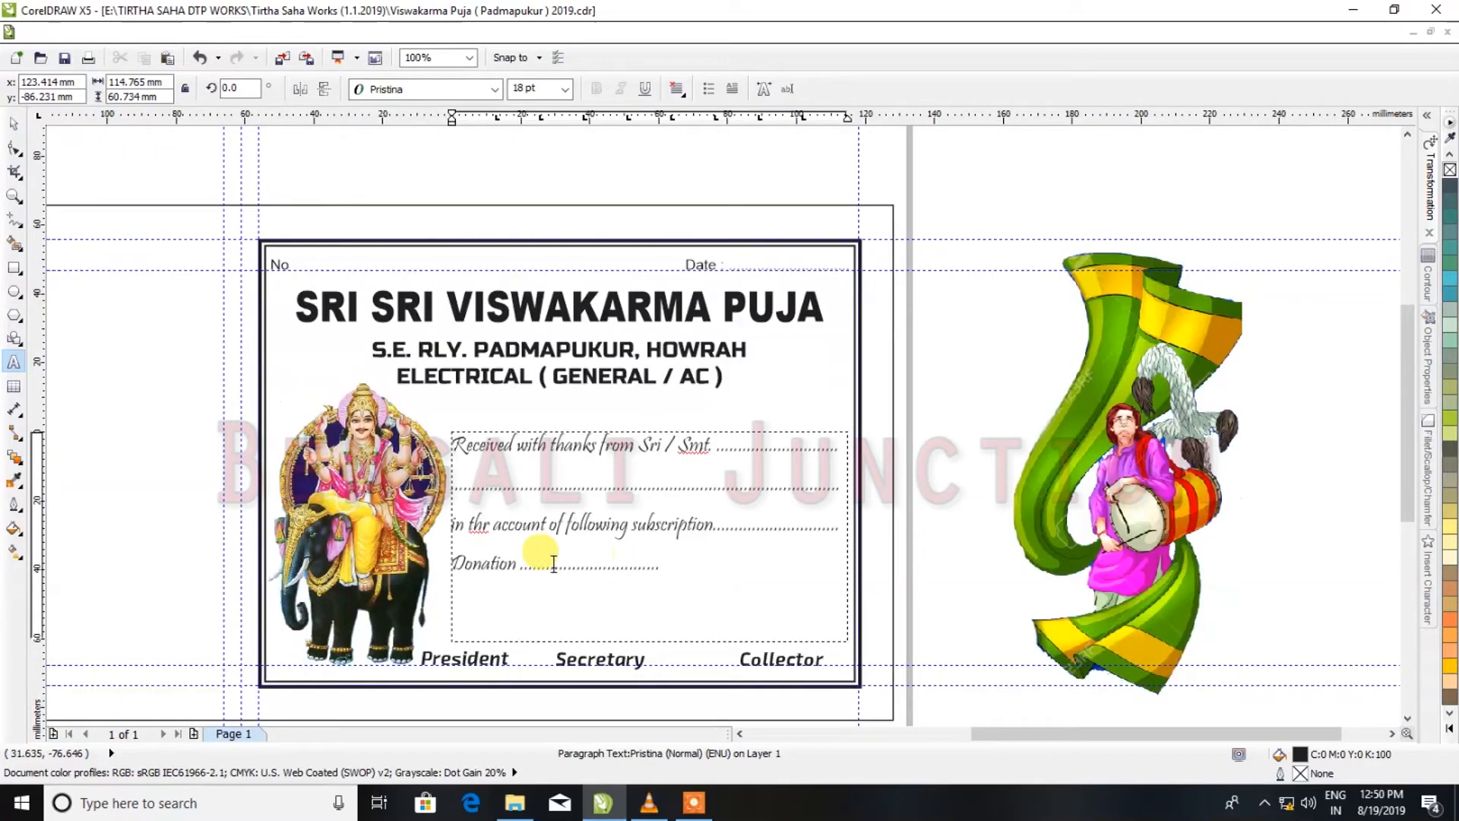
pyautogui.press('space')
pyautogui.moveTo(648, 651); pyautogui.dragTo(647, 600)
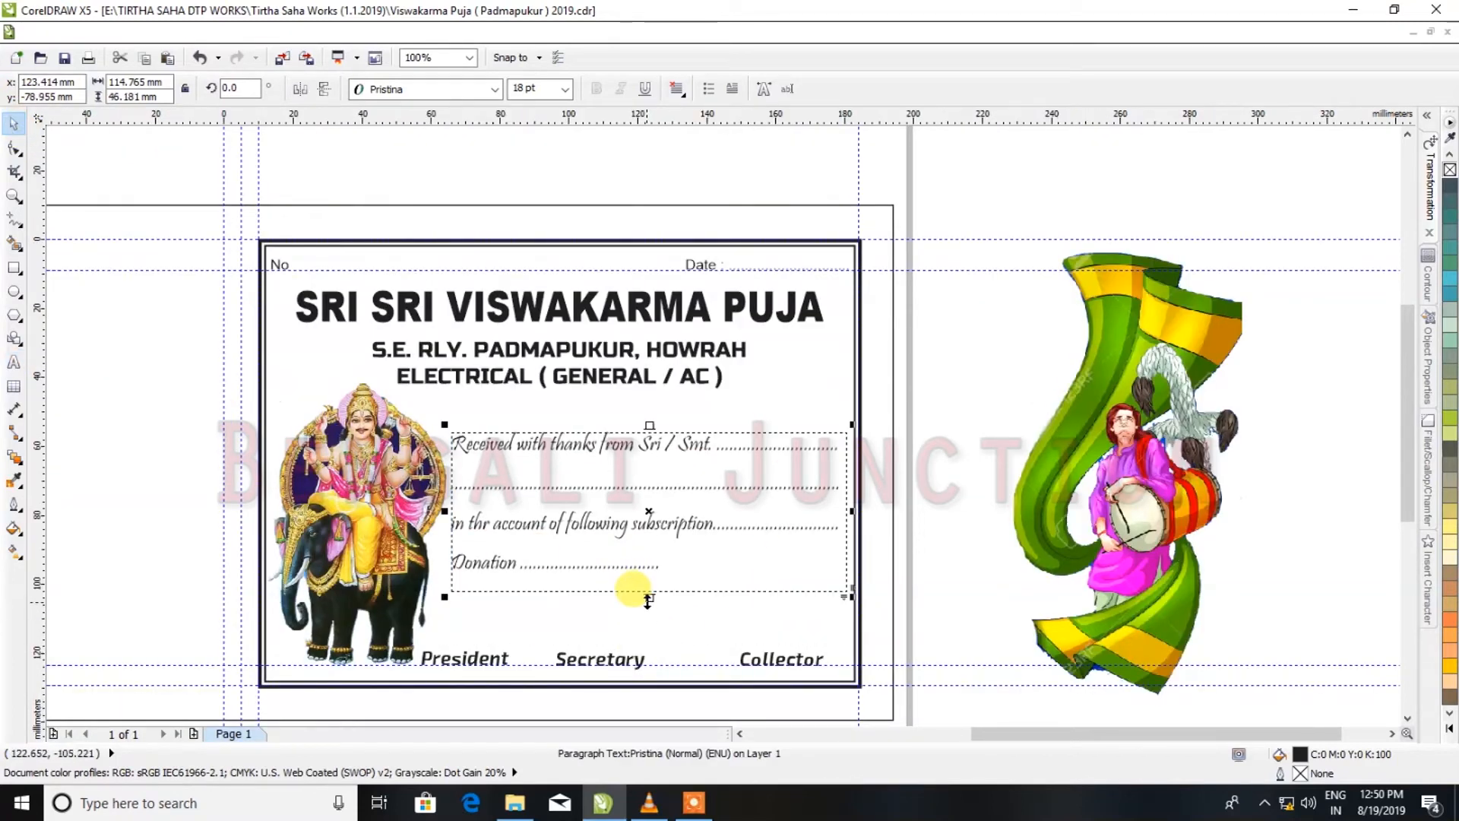
# Delete the drummer picture beside the page and import the bengali-woman-holding-puja-thali picture from Downloads in its place
pyautogui.click(941, 512)
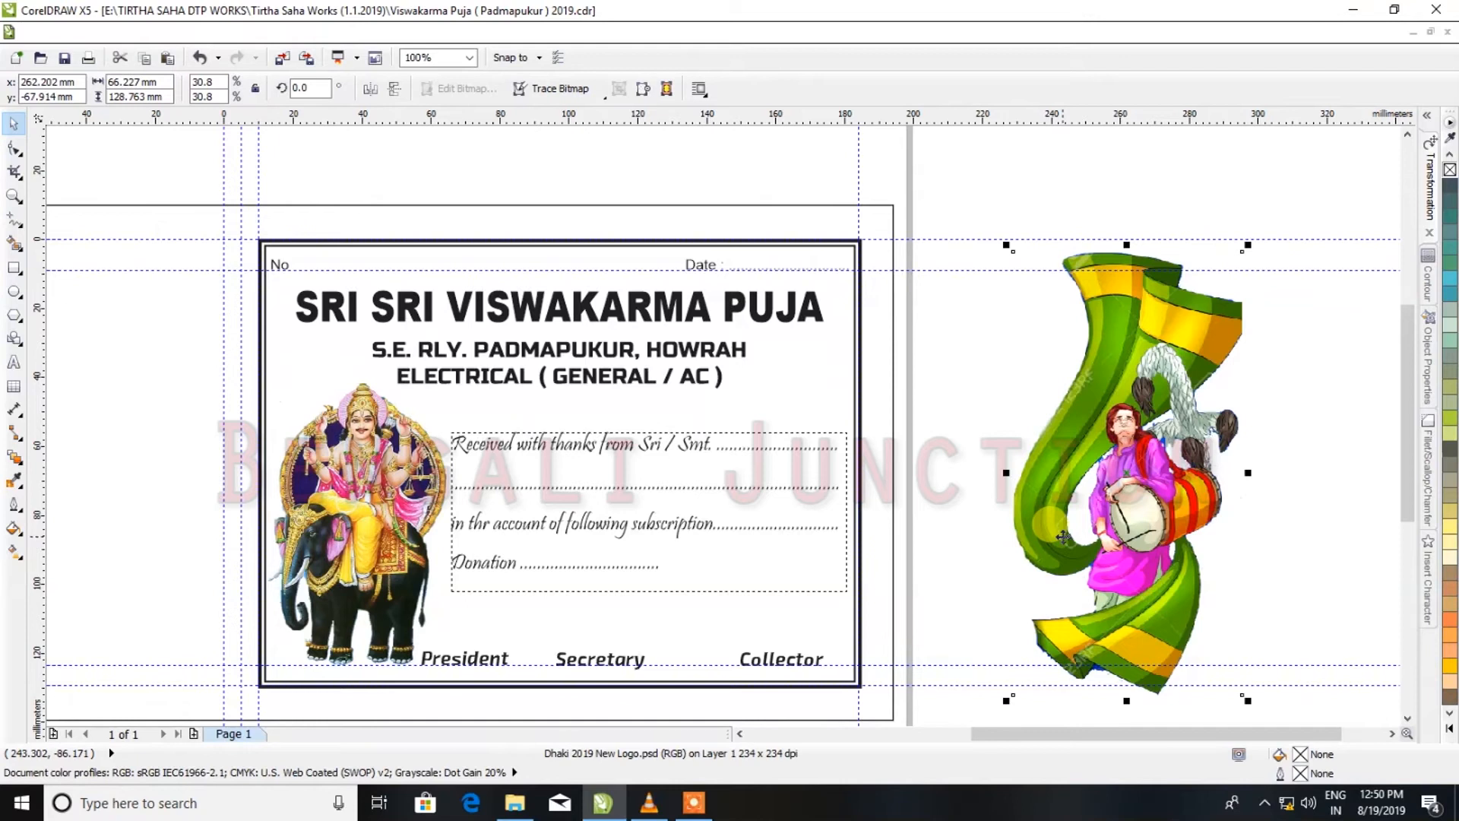
pyautogui.press('Delete')
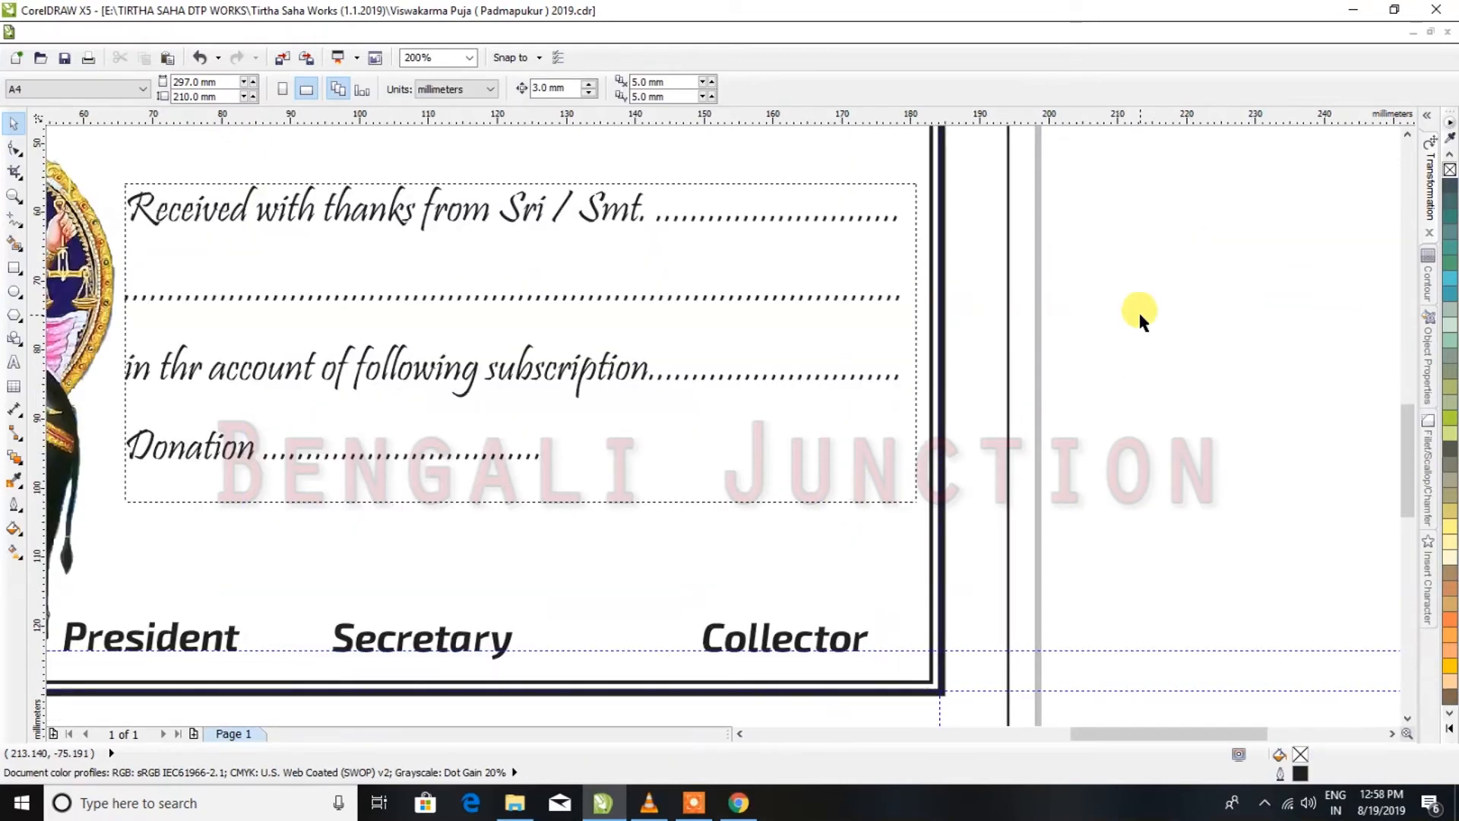
pyautogui.rightClick(1136, 311)
pyautogui.click(1198, 397)
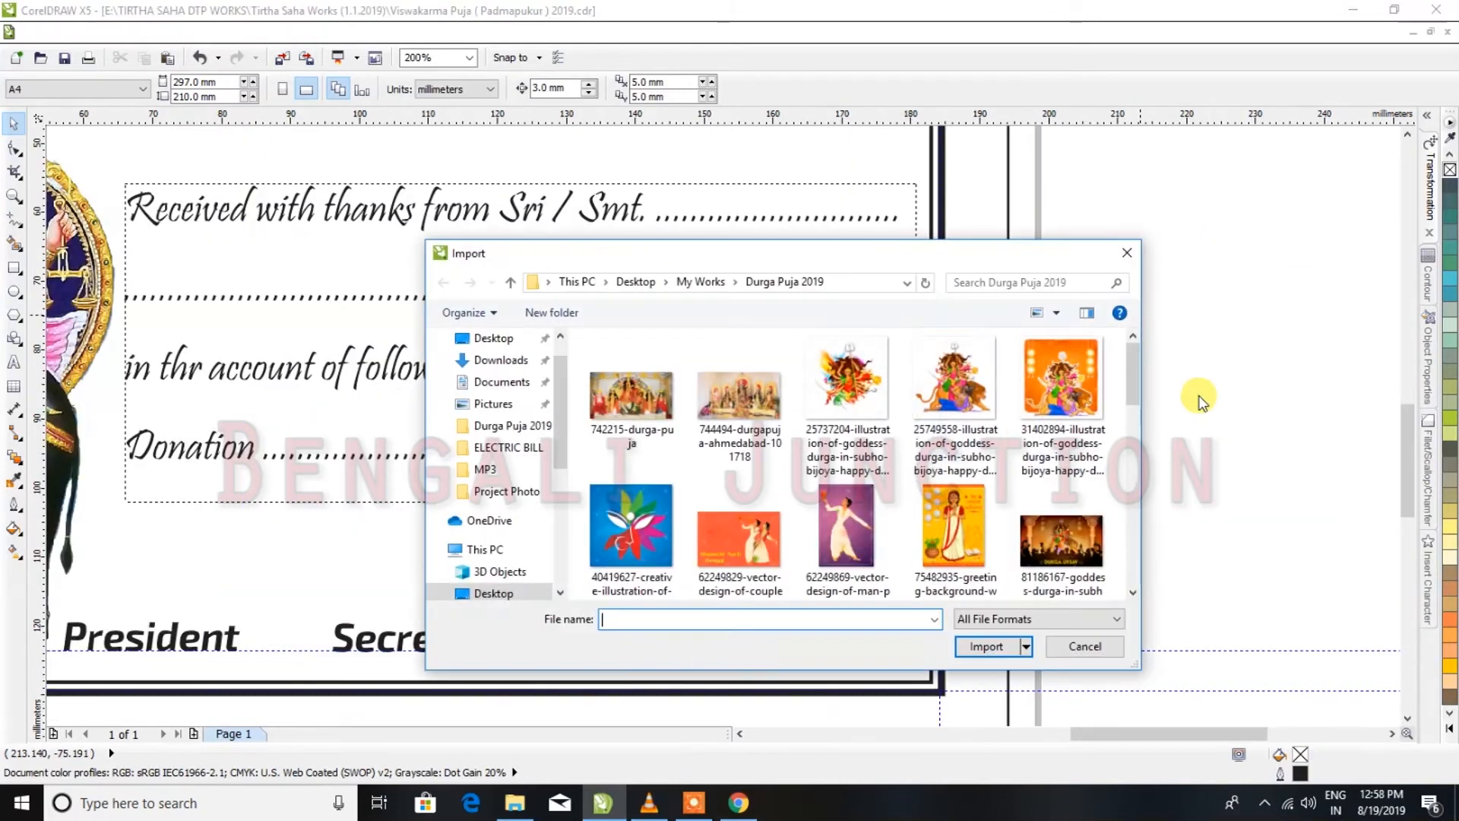
pyautogui.click(501, 359)
pyautogui.scroll(-1, 1011, 490)
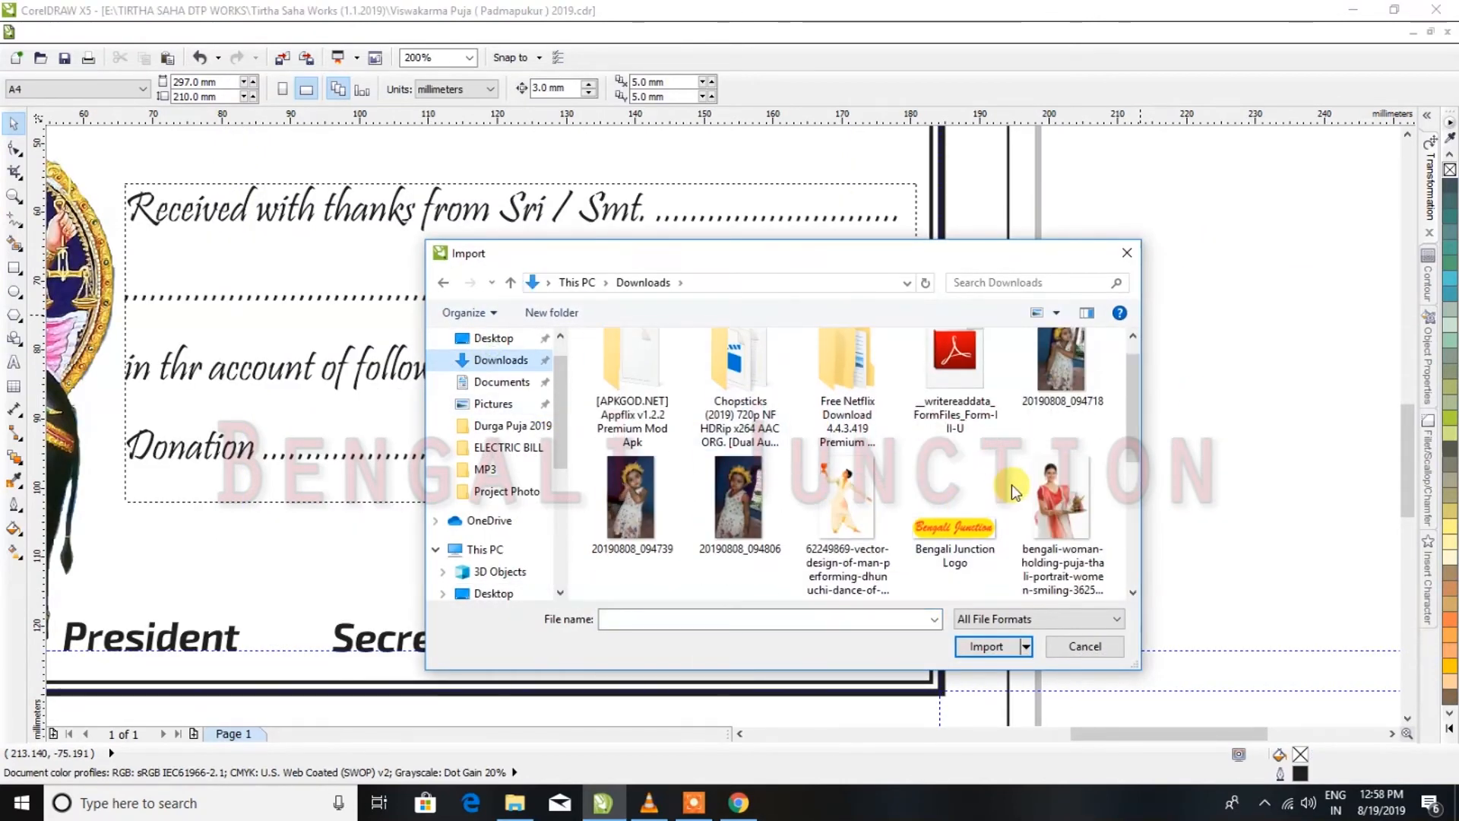
pyautogui.scroll(-2, 1011, 485)
pyautogui.click(658, 458)
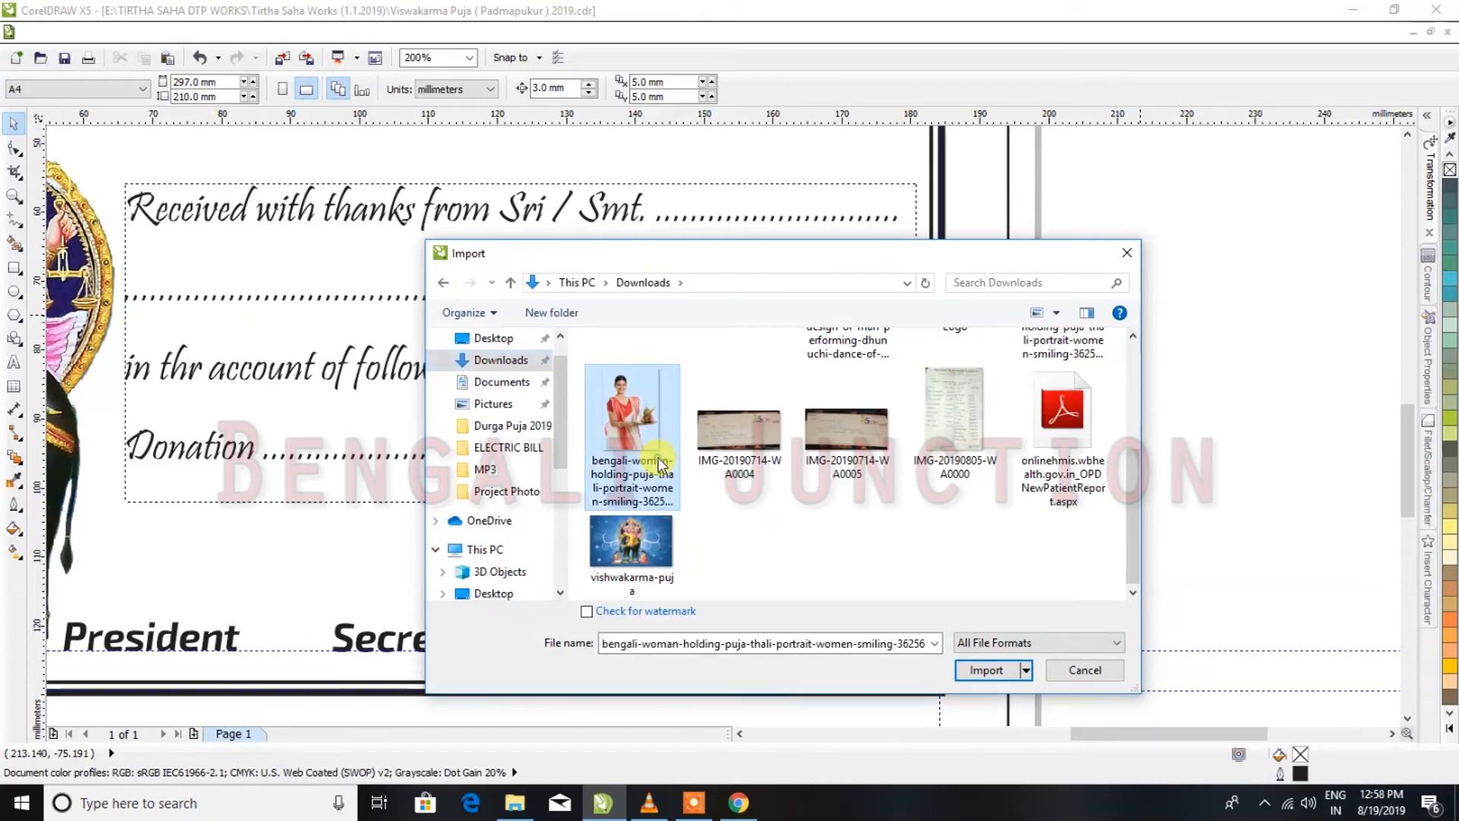
pyautogui.click(991, 672)
pyautogui.click(1233, 263)
pyautogui.scroll(-1, 1057, 278)
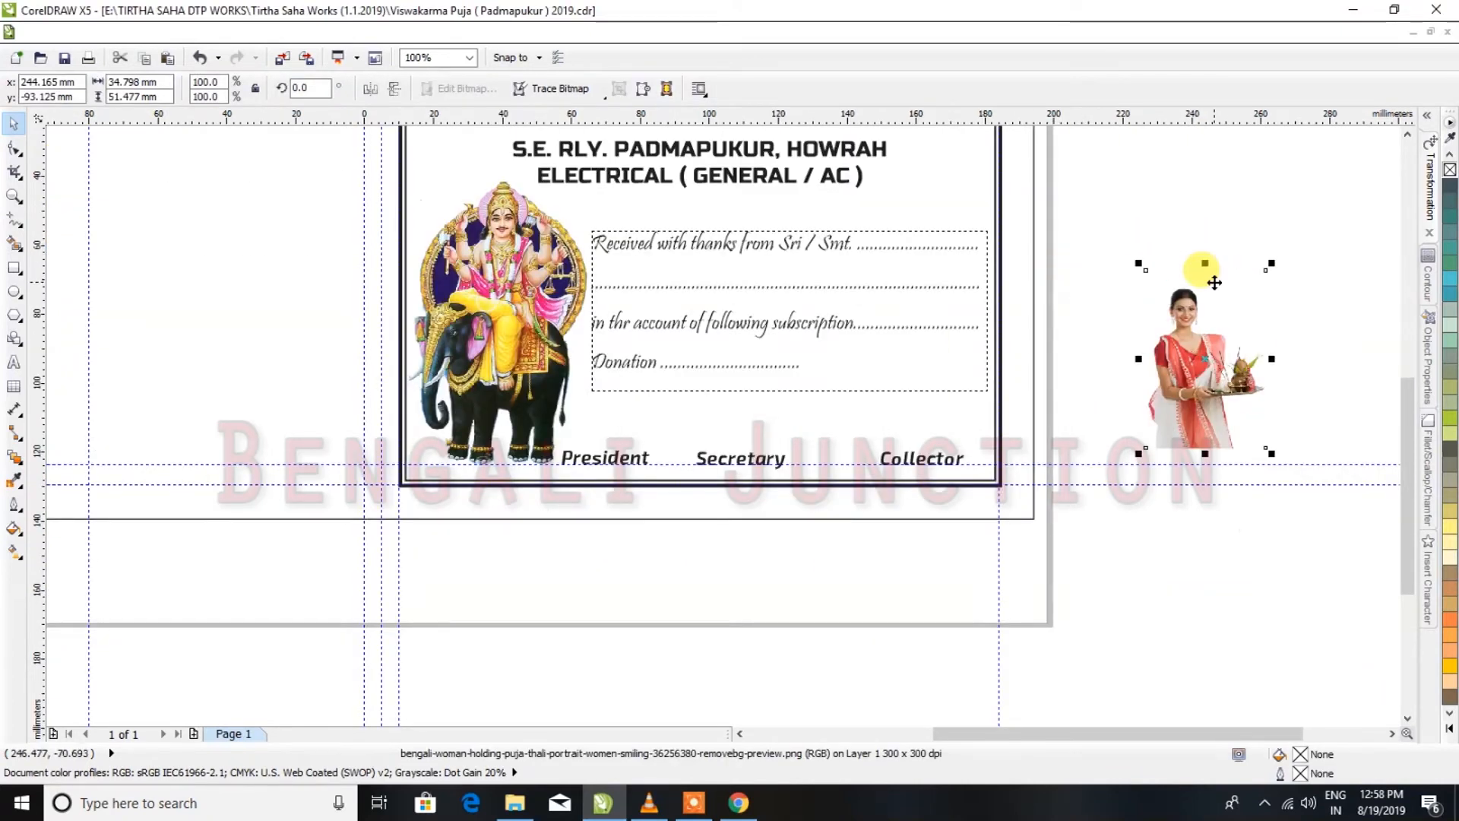
# Mirror the woman picture horizontally and fit it at a reduced size into the lower-right corner of the receipt frame
pyautogui.click(385, 95)
pyautogui.moveTo(1201, 359); pyautogui.dragTo(957, 361)
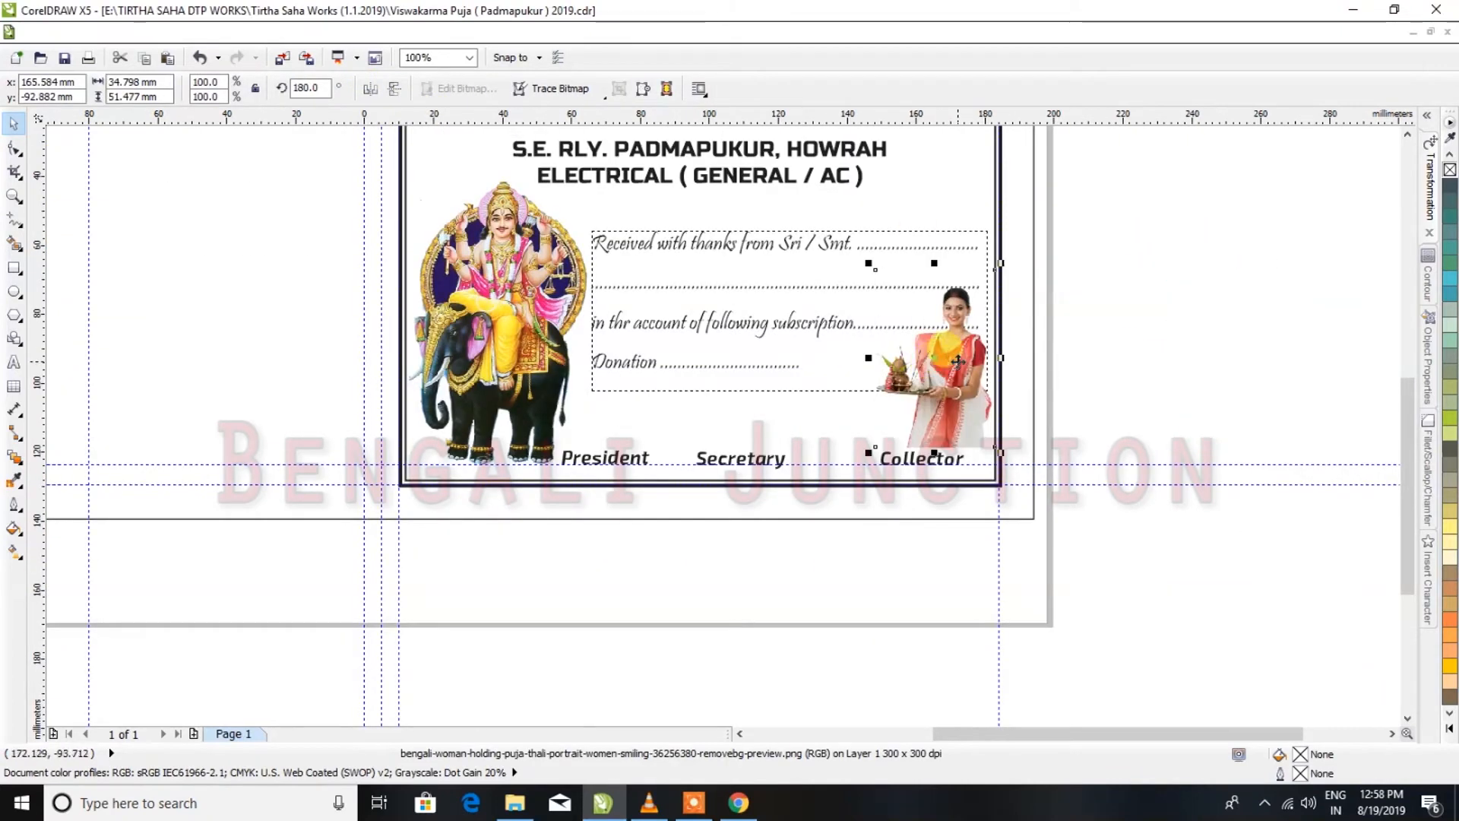
pyautogui.scroll(1, 958, 360)
pyautogui.moveTo(895, 425); pyautogui.dragTo(897, 495)
pyautogui.moveTo(787, 241); pyautogui.dragTo(832, 325)
pyautogui.click(778, 254)
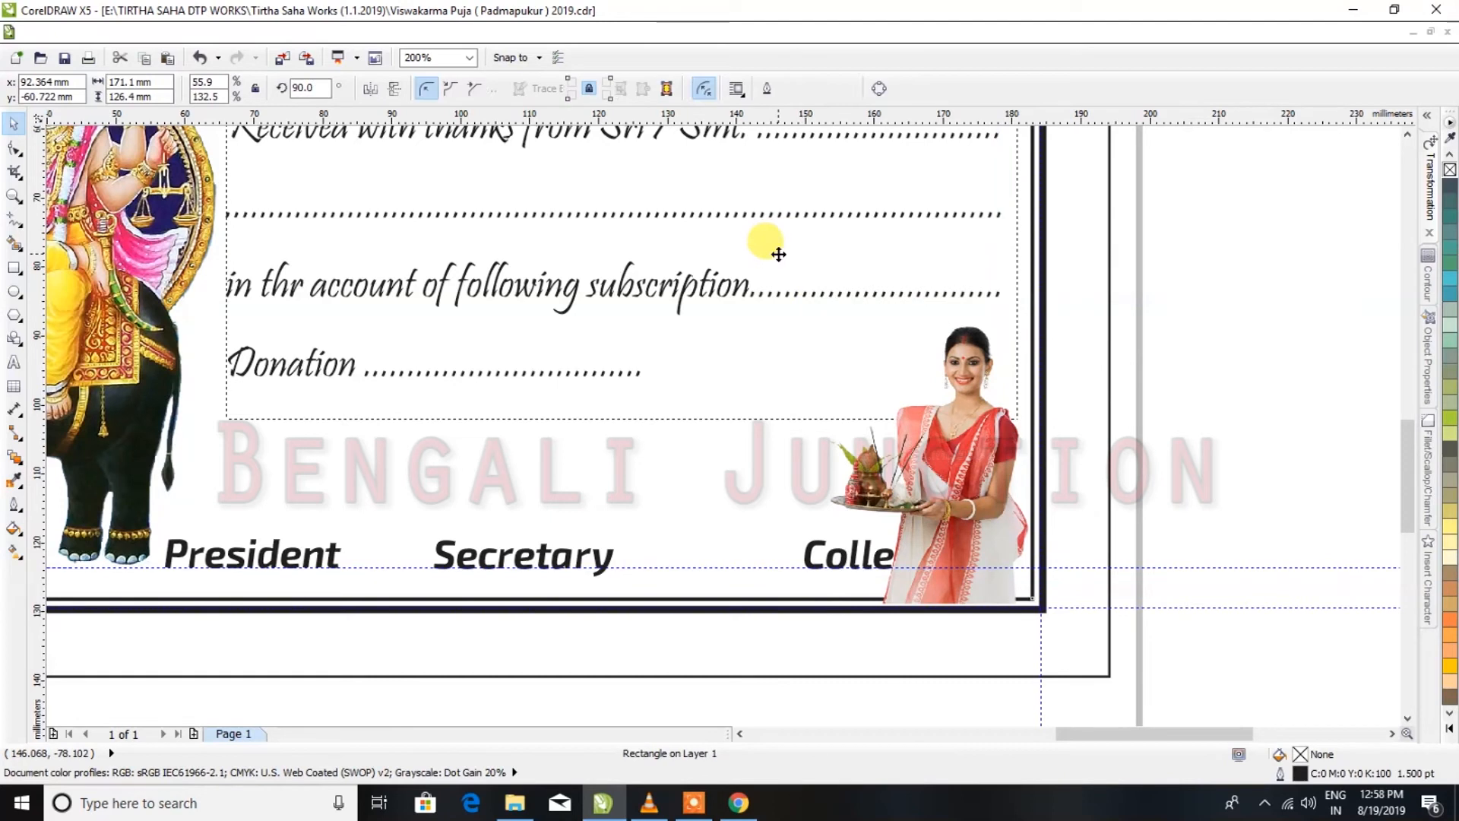
pyautogui.hotkey('ctrl', 'z')
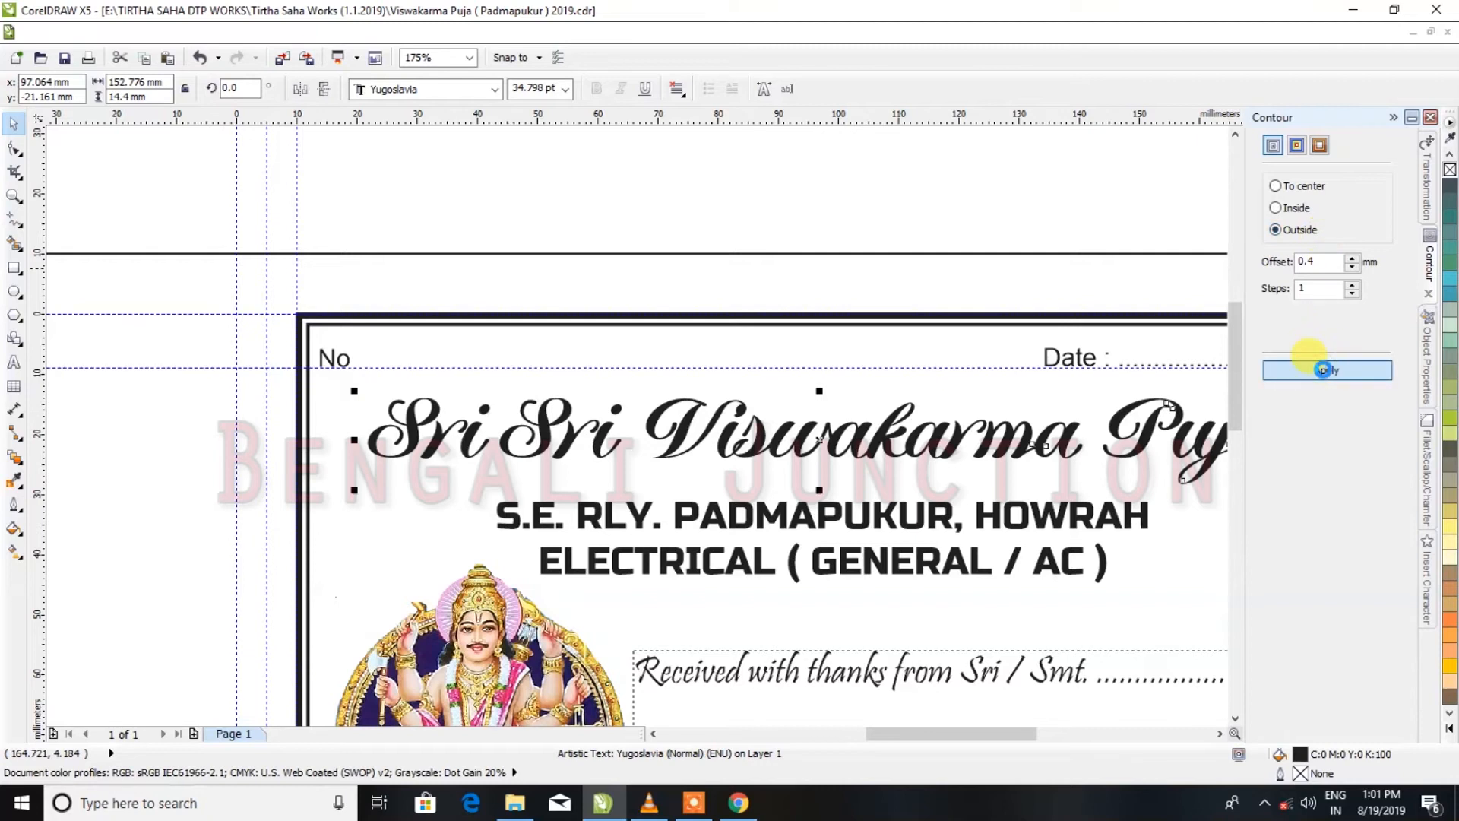
# Apply a one-step outside contour with a 0.4 mm offset to the Sri Sri Viswakarma Puja heading
pyautogui.click(1324, 370)
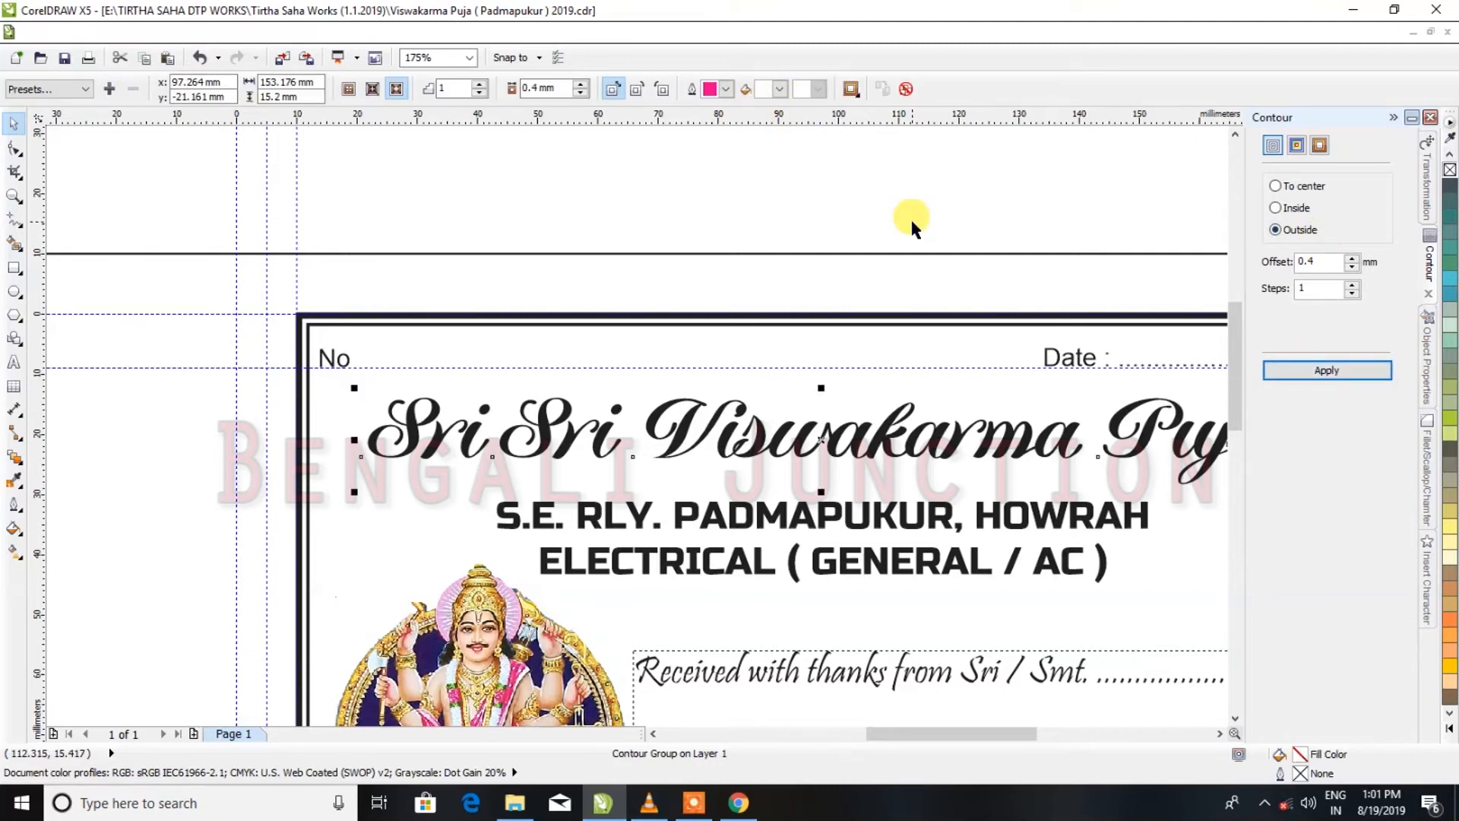
pyautogui.scroll(-3, 912, 357)
pyautogui.scroll(3, 911, 358)
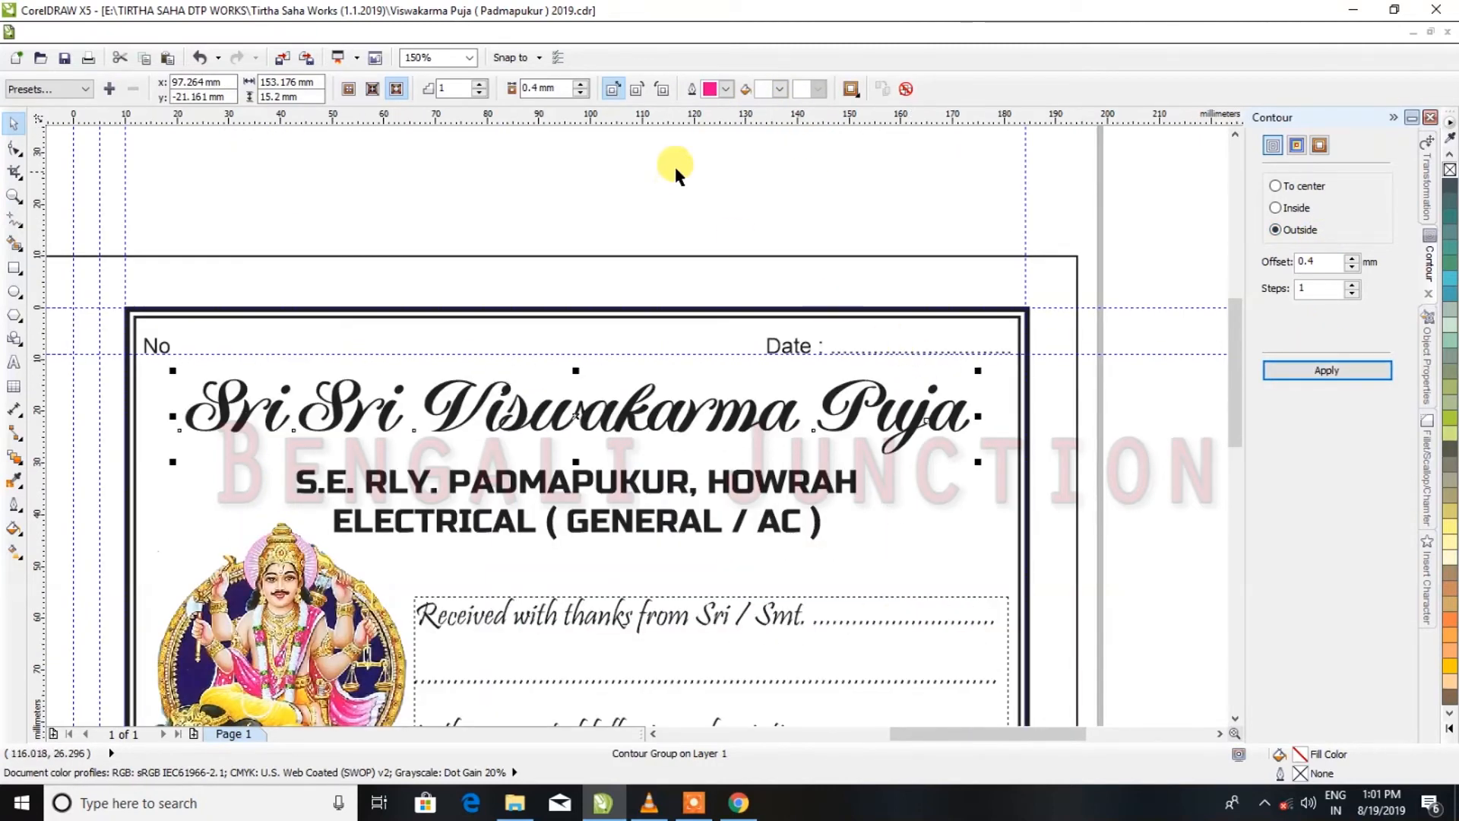
# Give the contoured heading a 1.5 pt outline and set the contour's outline color to black
pyautogui.doubleClick(1300, 773)
pyautogui.click(636, 298)
pyautogui.click(612, 382)
pyautogui.click(710, 547)
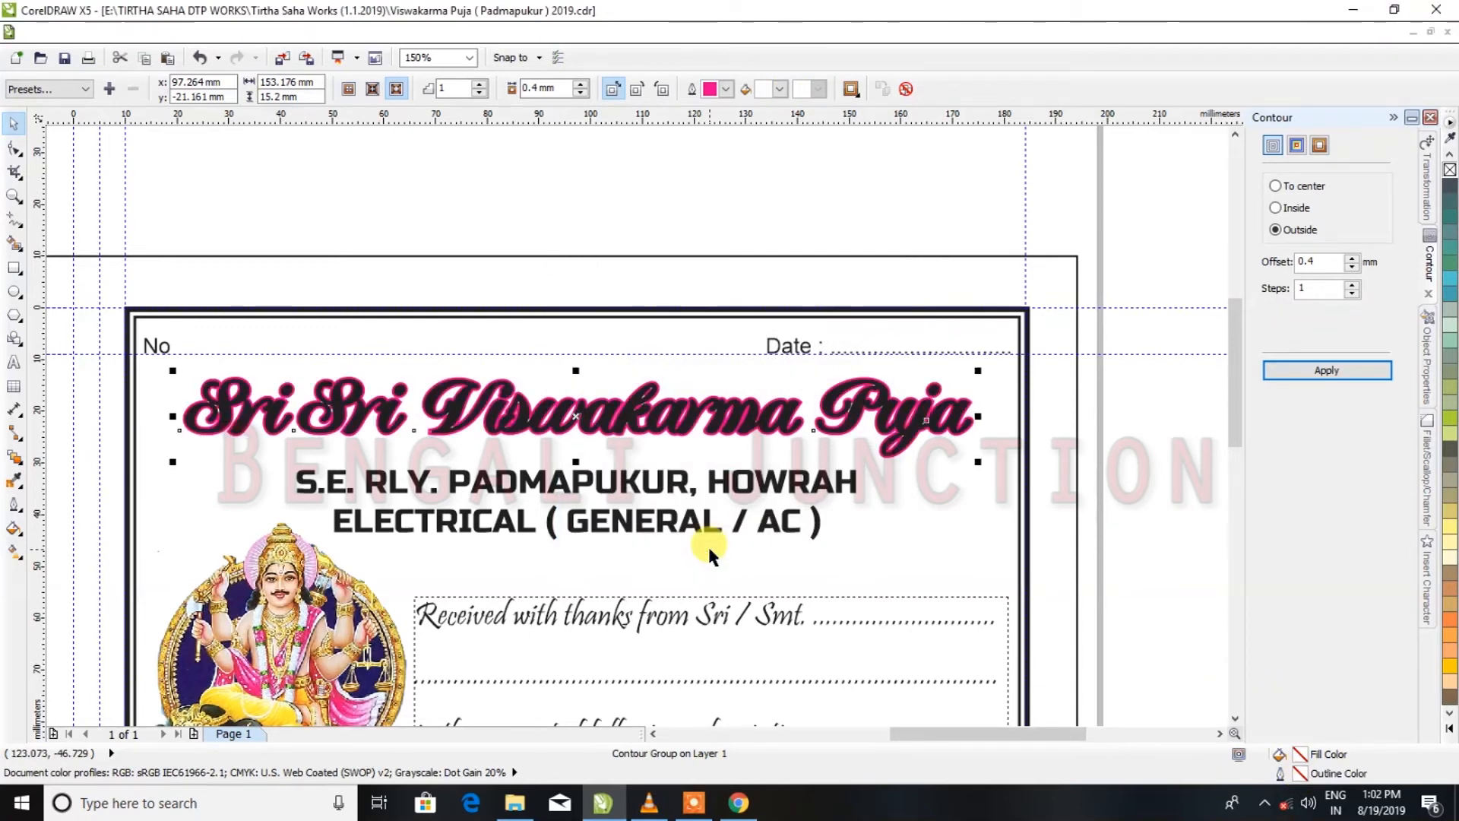
pyautogui.click(728, 89)
pyautogui.moveTo(783, 167); pyautogui.dragTo(787, 135)
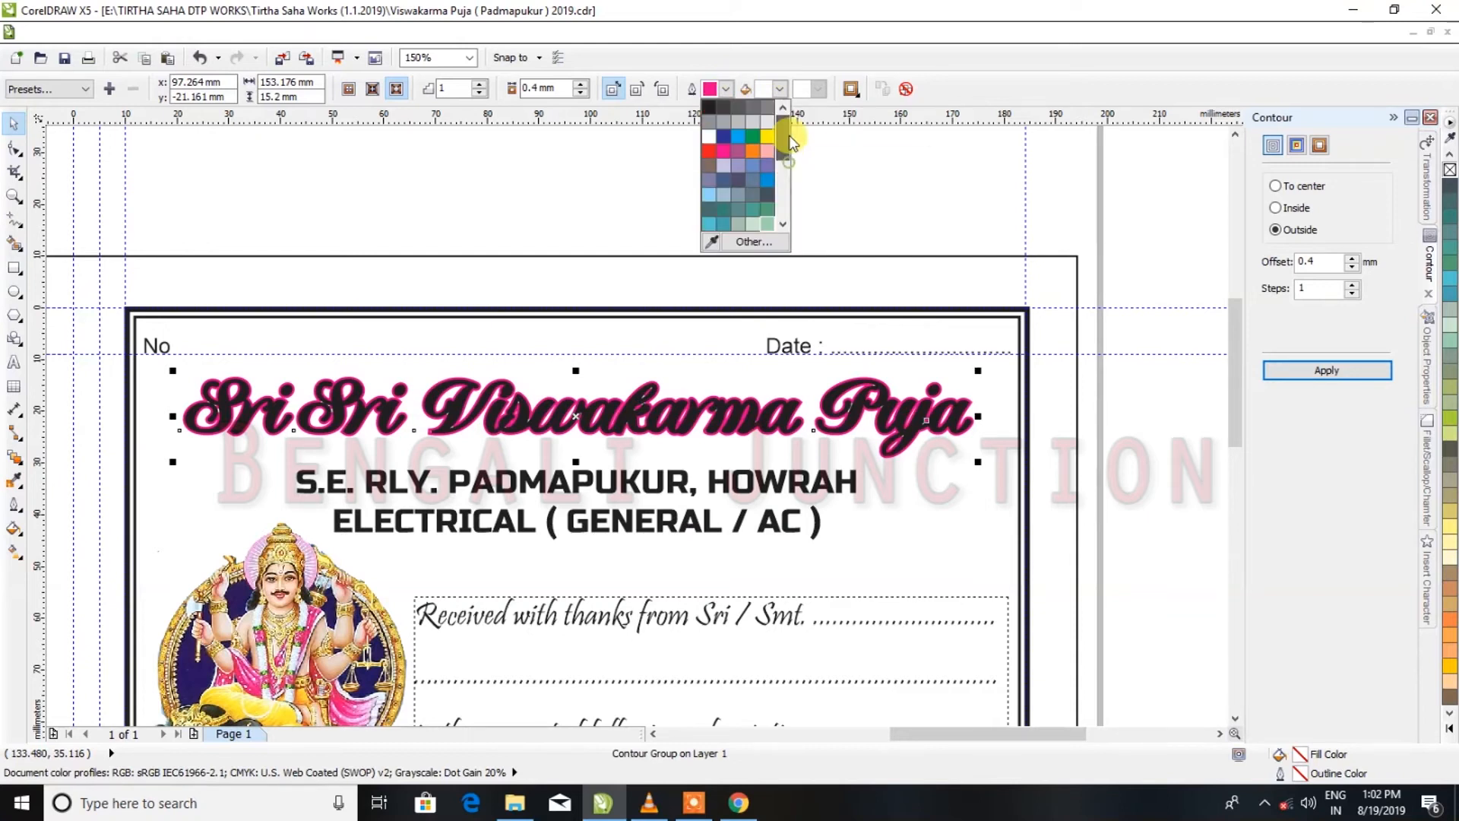
pyautogui.click(704, 106)
pyautogui.scroll(3, 494, 349)
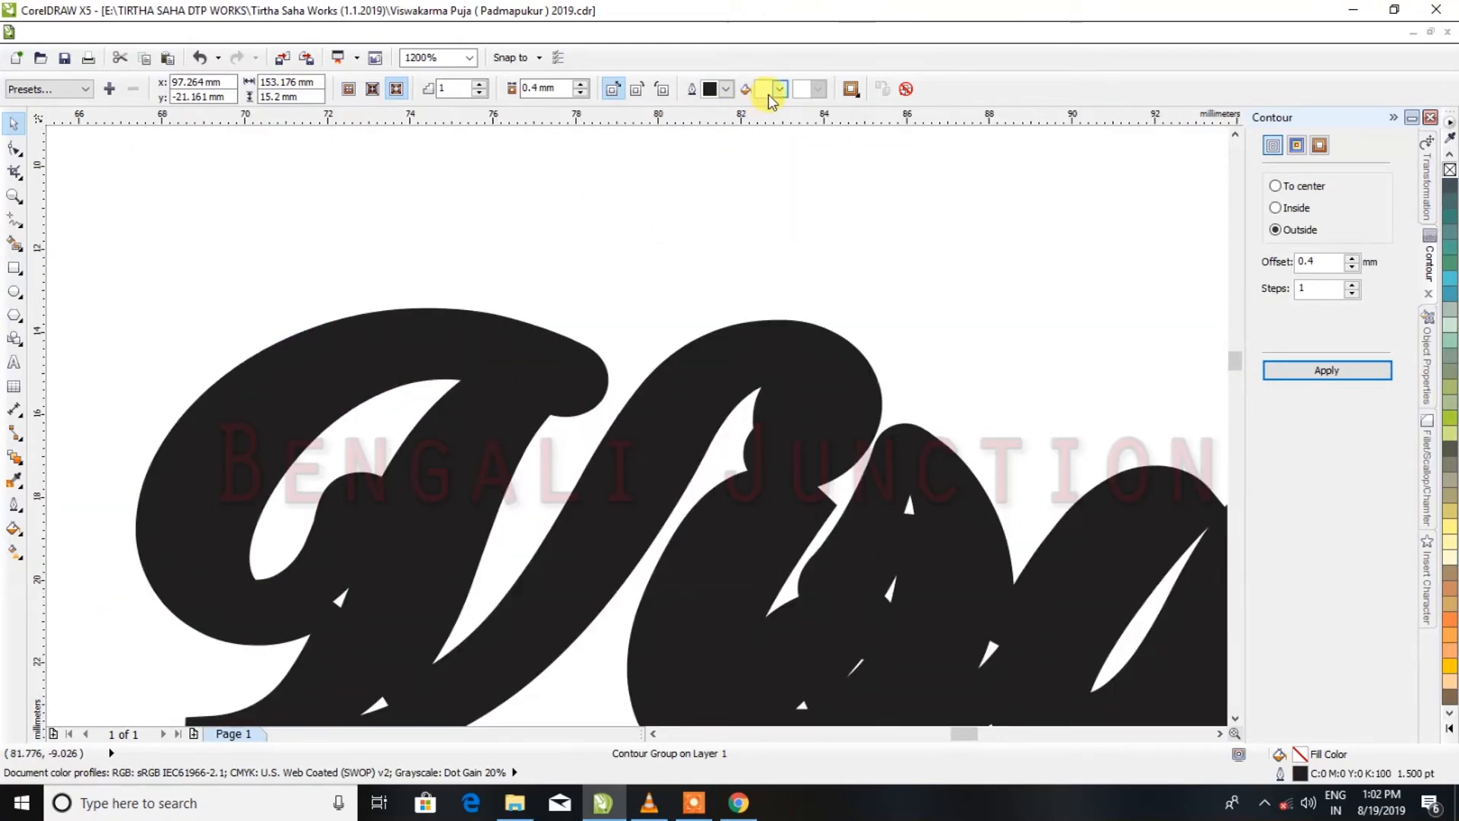
# Try a different fill on the contoured heading, and undo back to the magenta contour outline
pyautogui.doubleClick(1331, 759)
pyautogui.click(319, 297)
pyautogui.click(457, 502)
pyautogui.scroll(-2, 570, 494)
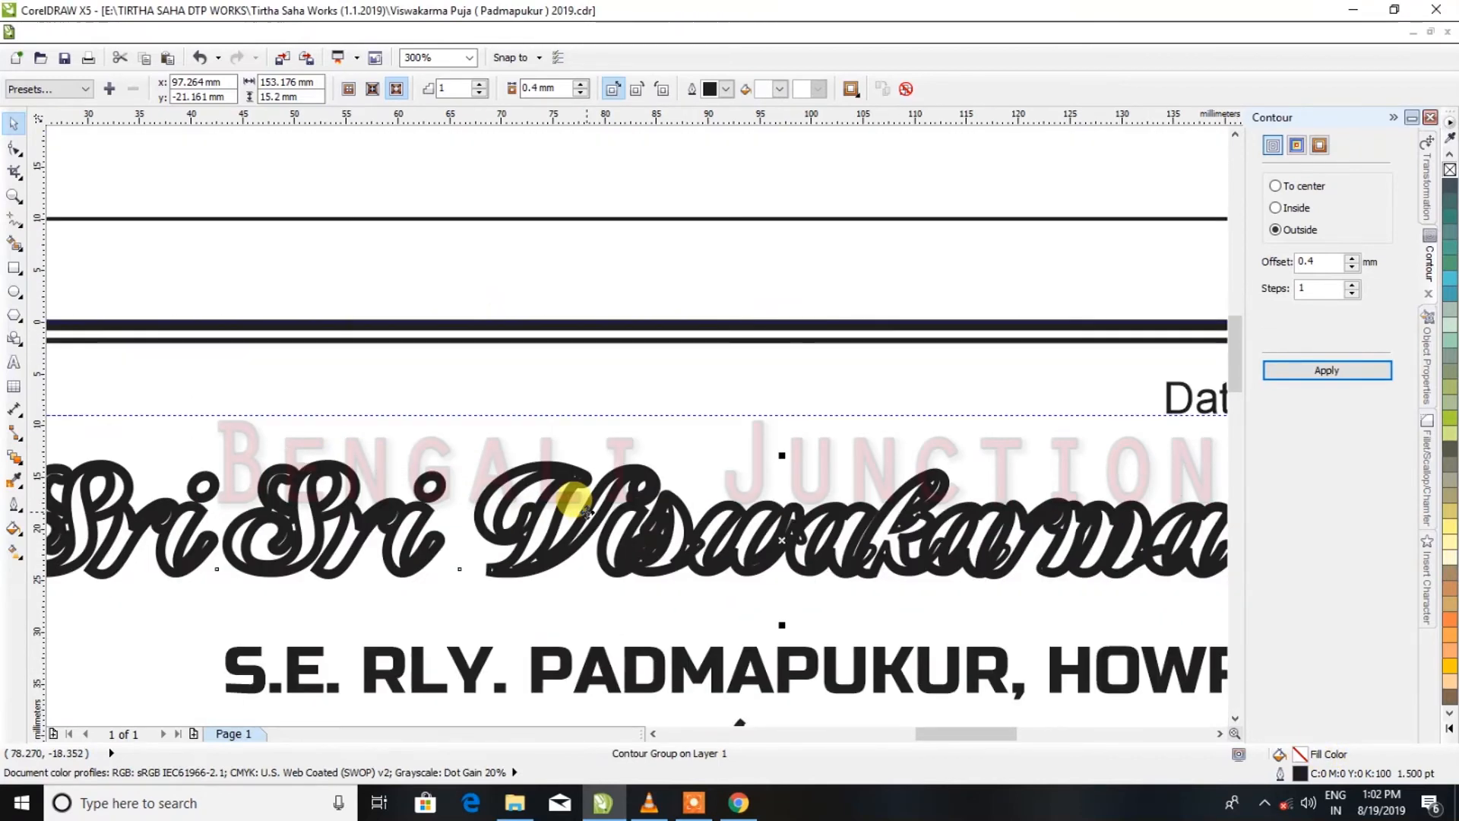
pyautogui.hotkey('ctrl', 'z')
pyautogui.hotkey('ctrl', 'z')
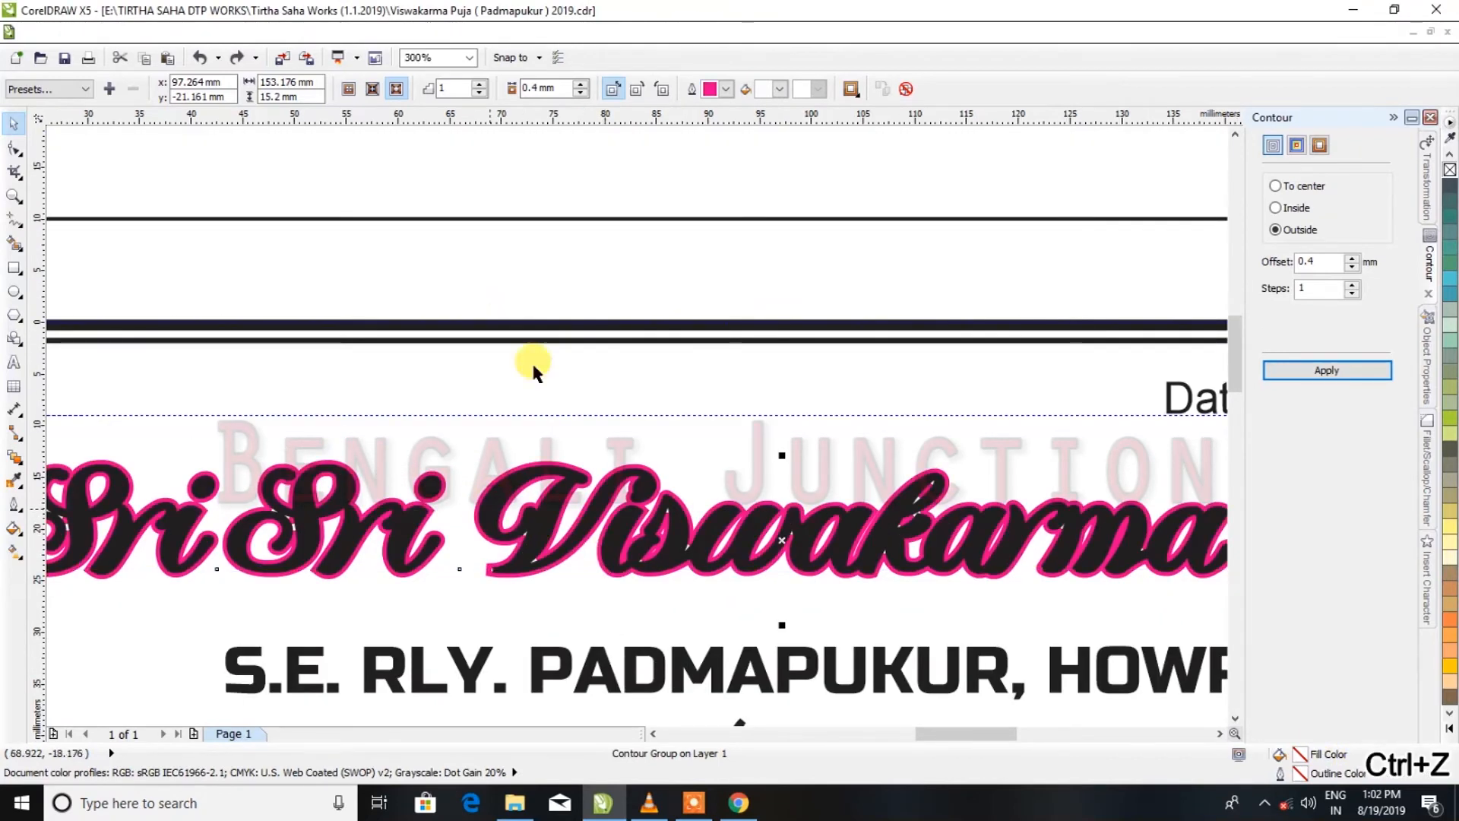
# Try clearing the heading's contour, and undo both the removal and the outline change
pyautogui.click(906, 89)
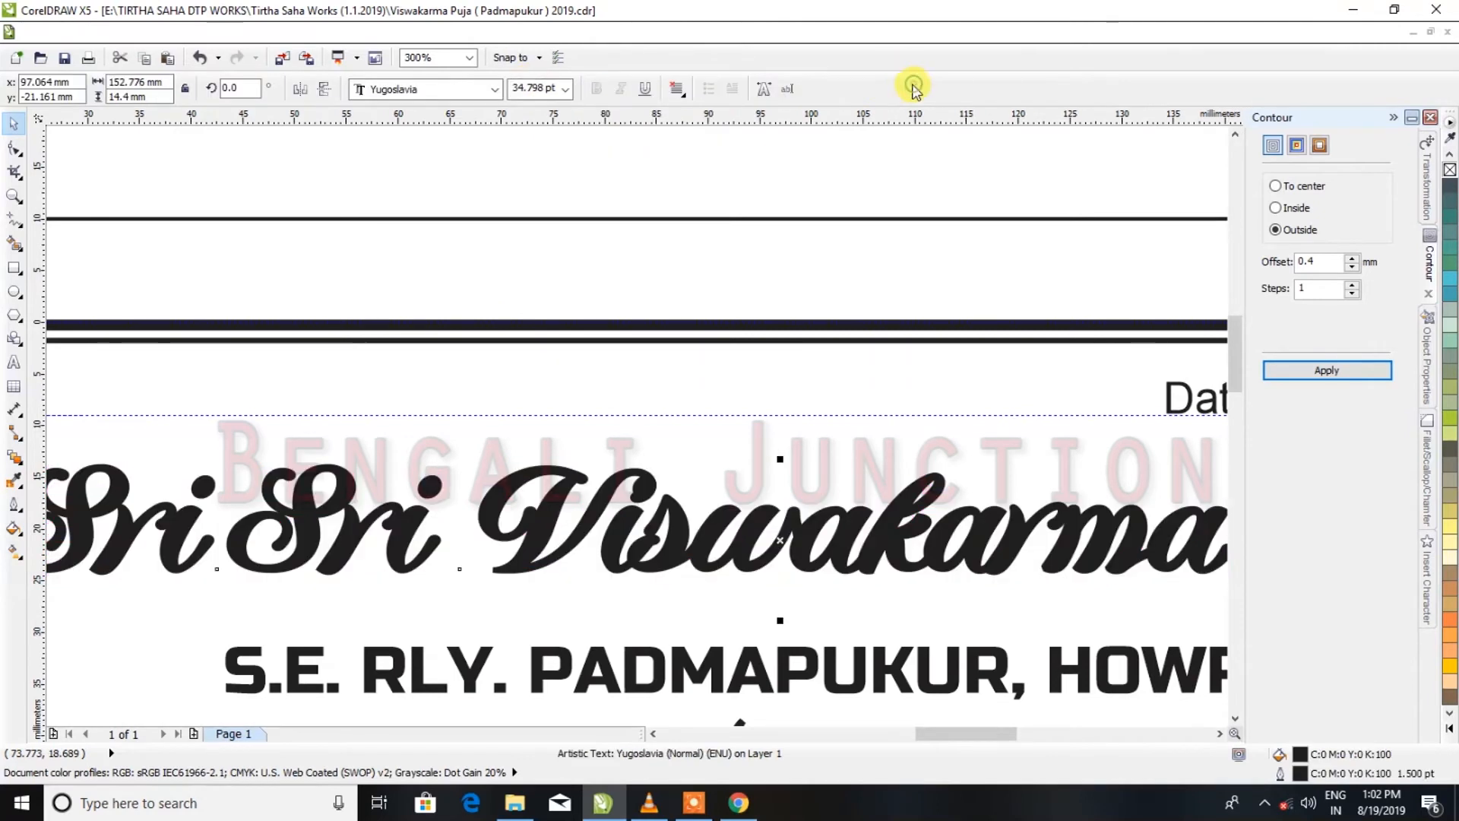
pyautogui.scroll(-2, 517, 364)
pyautogui.scroll(2, 516, 363)
pyautogui.scroll(-1, 517, 363)
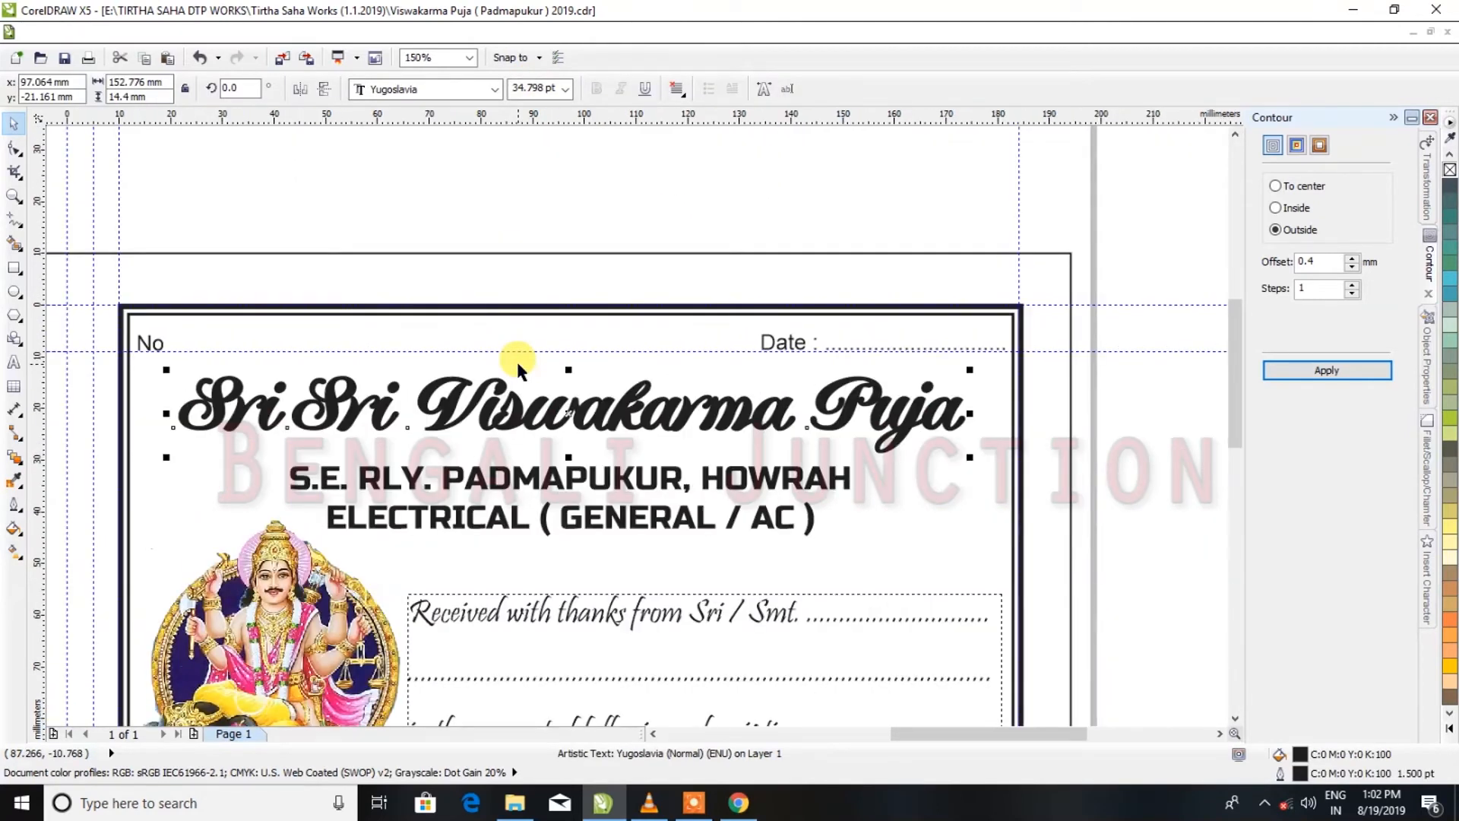
pyautogui.hotkey('ctrl', 'z')
pyautogui.hotkey('ctrl', 'z')
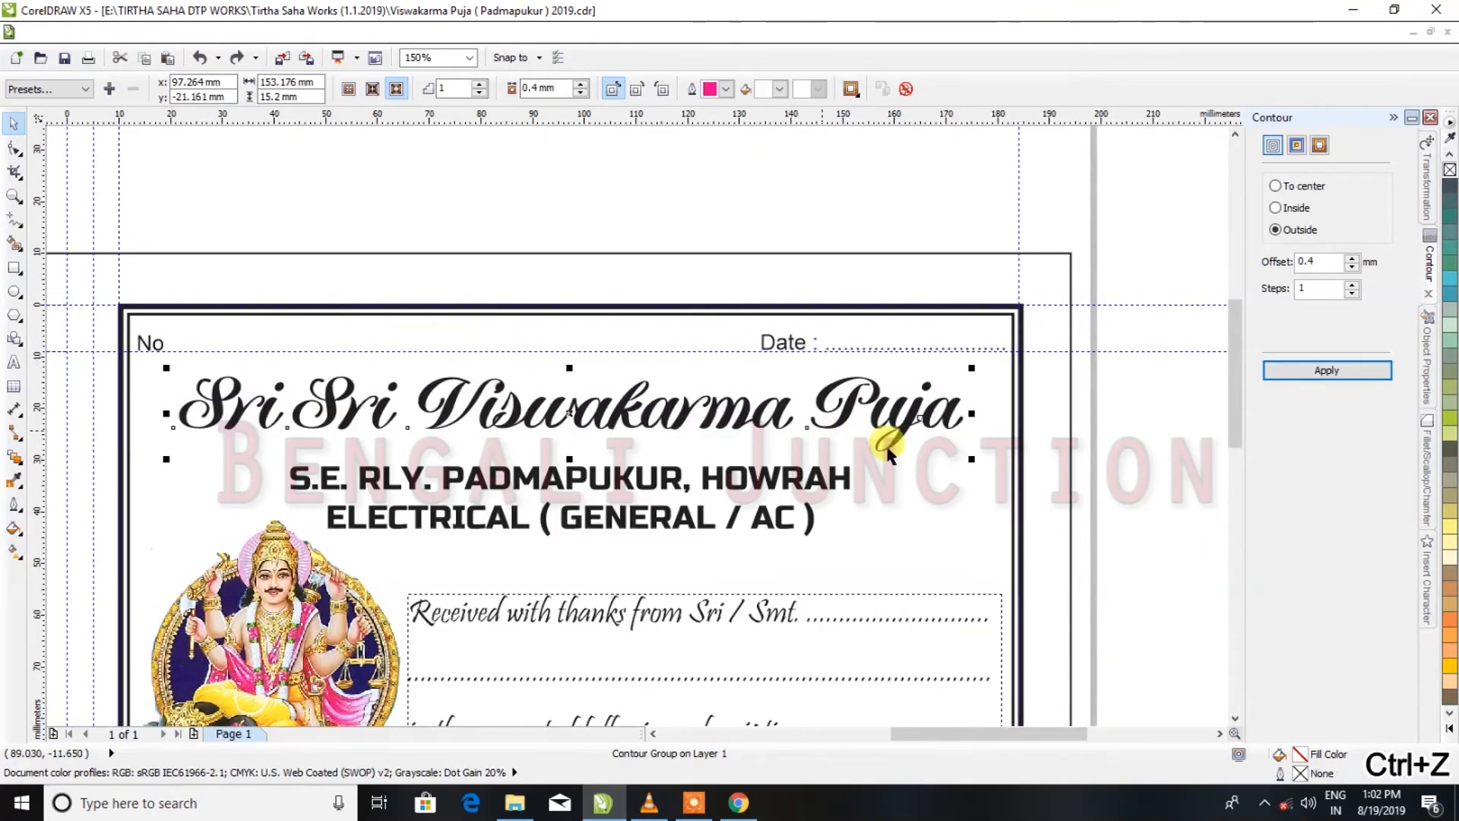
# Stretch the main heading to about 18.7 mm high and the two-line subheading to about 17.1 mm high
pyautogui.click(1393, 117)
pyautogui.click(1319, 212)
pyautogui.scroll(-2, 703, 410)
pyautogui.scroll(2, 706, 402)
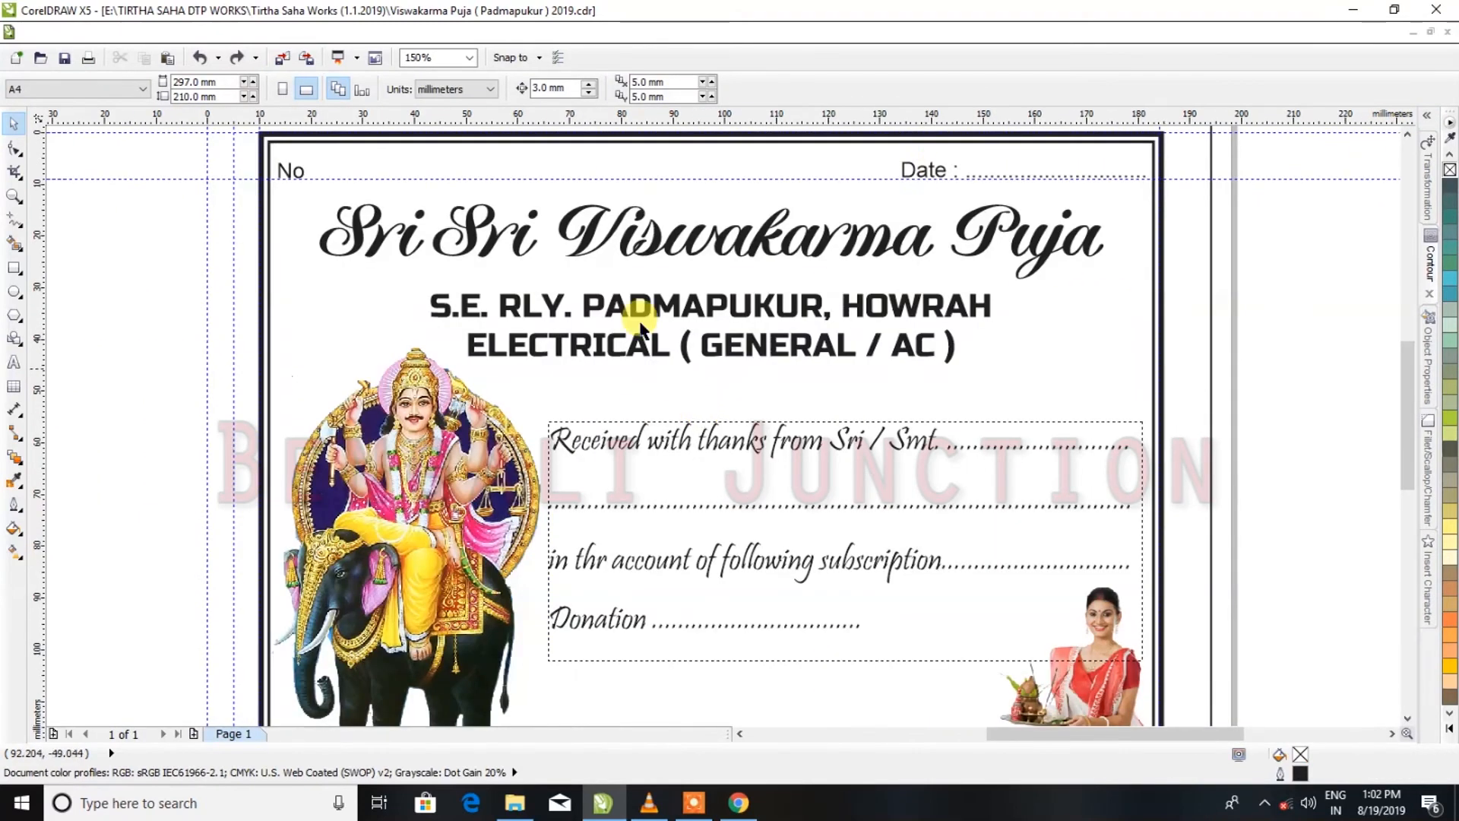
pyautogui.click(884, 254)
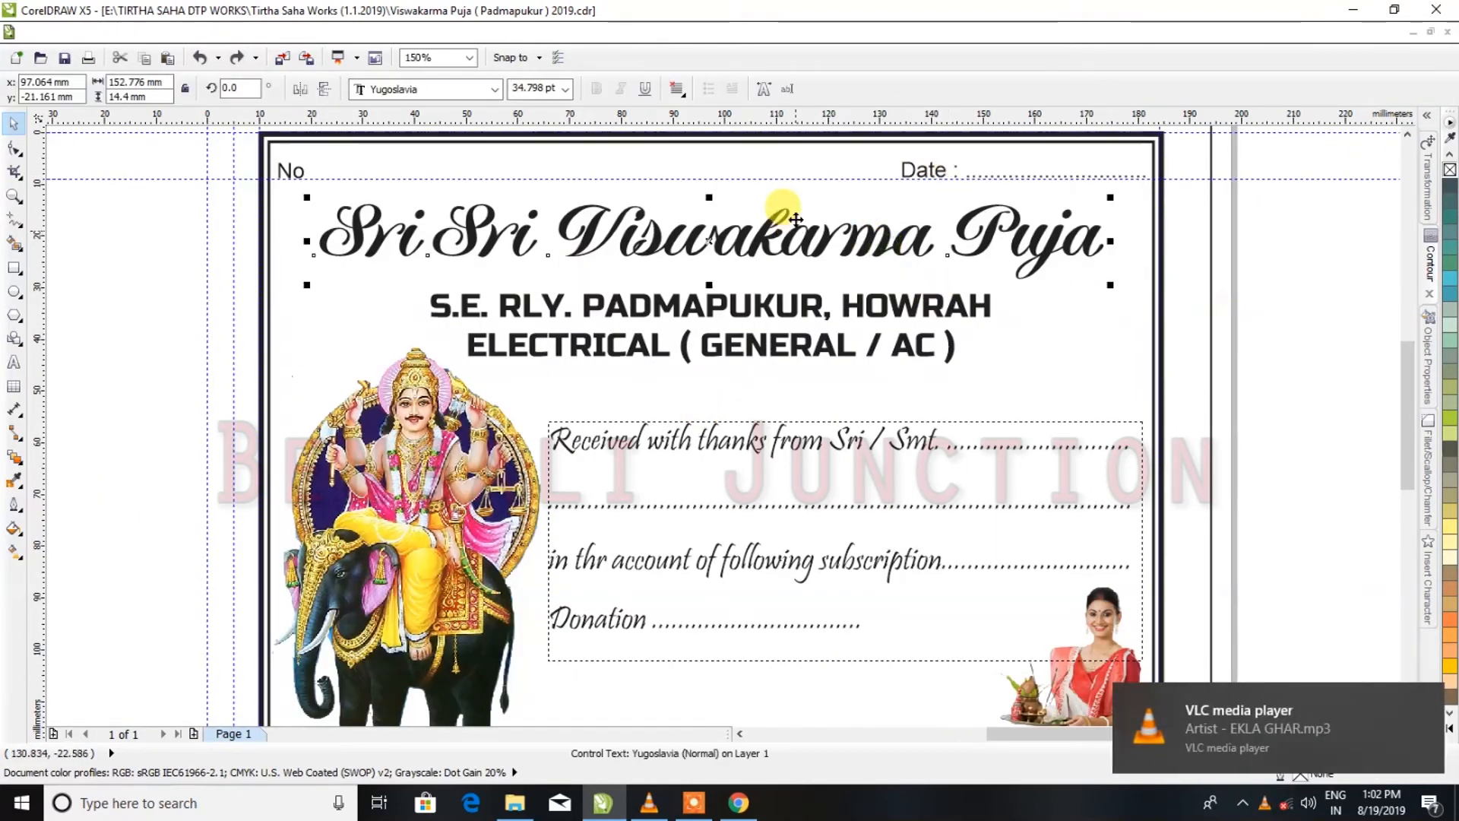
pyautogui.moveTo(708, 198); pyautogui.dragTo(693, 190)
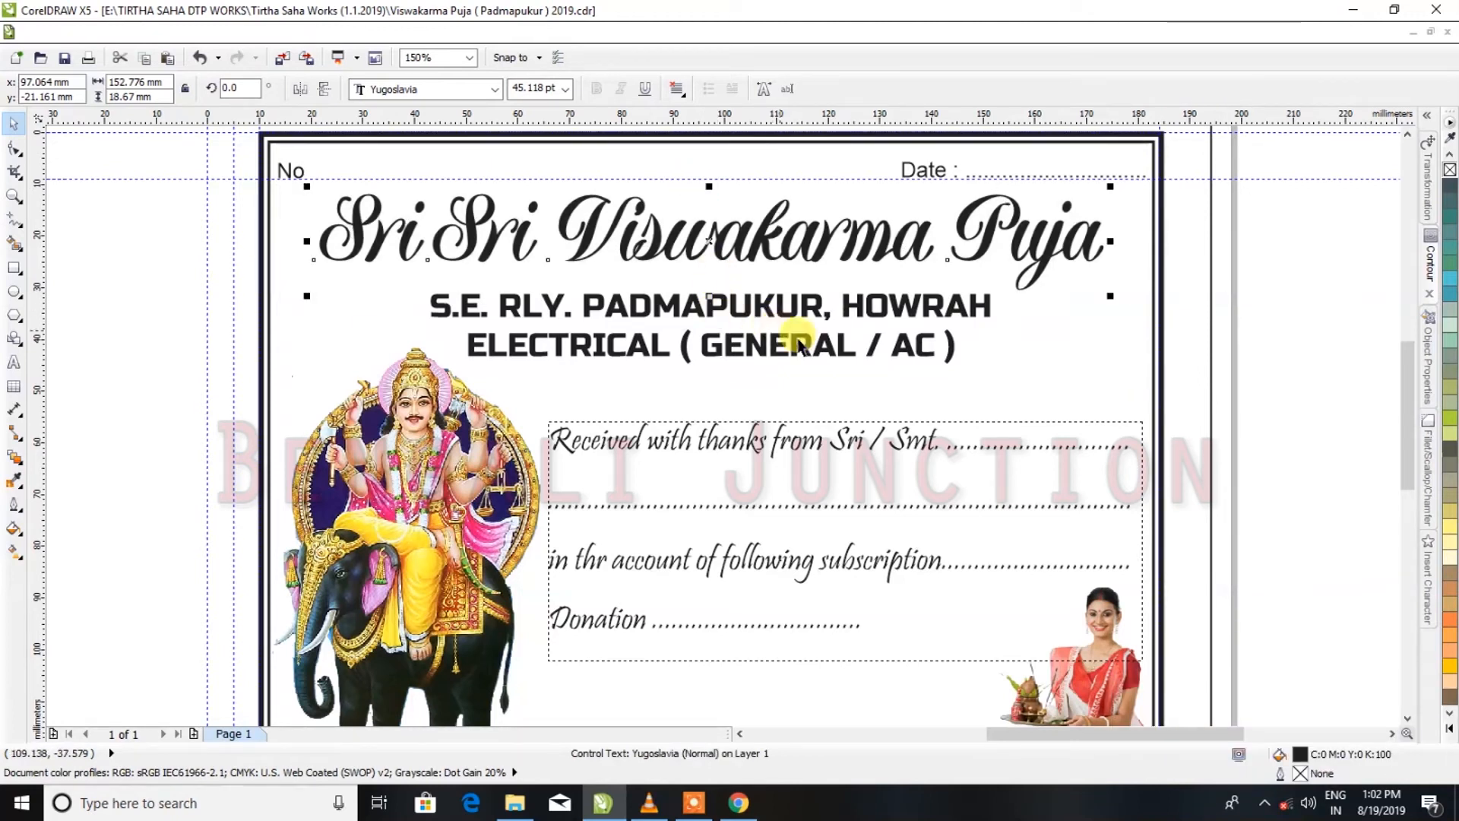
pyautogui.click(780, 297)
pyautogui.moveTo(712, 287); pyautogui.dragTo(711, 279)
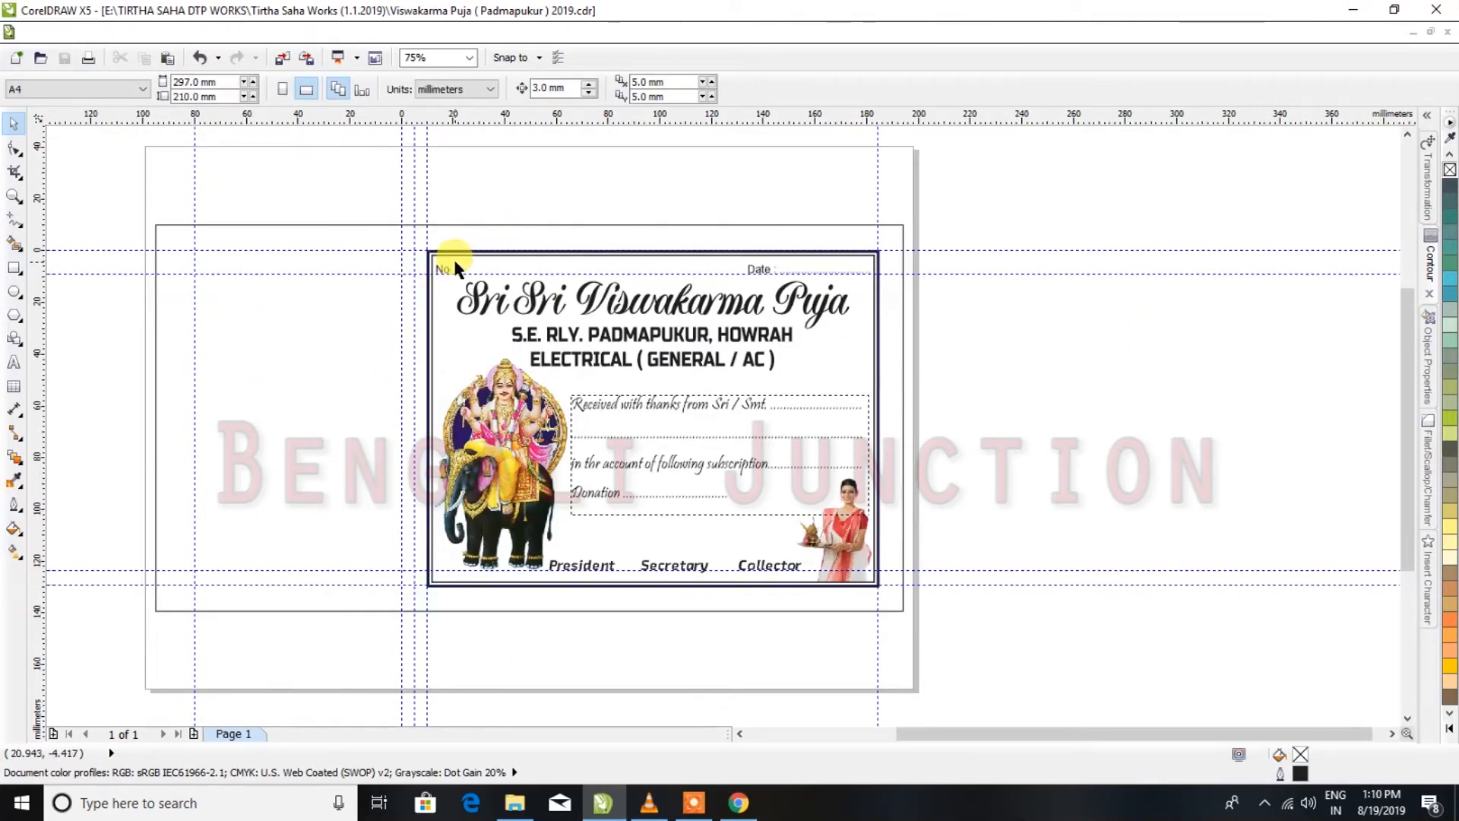
# Copy the No and Date labels into the blank counterfoil area beside the receipt frame, moving Date toward its inner guideline
pyautogui.click(443, 266)
pyautogui.click(1006, 212)
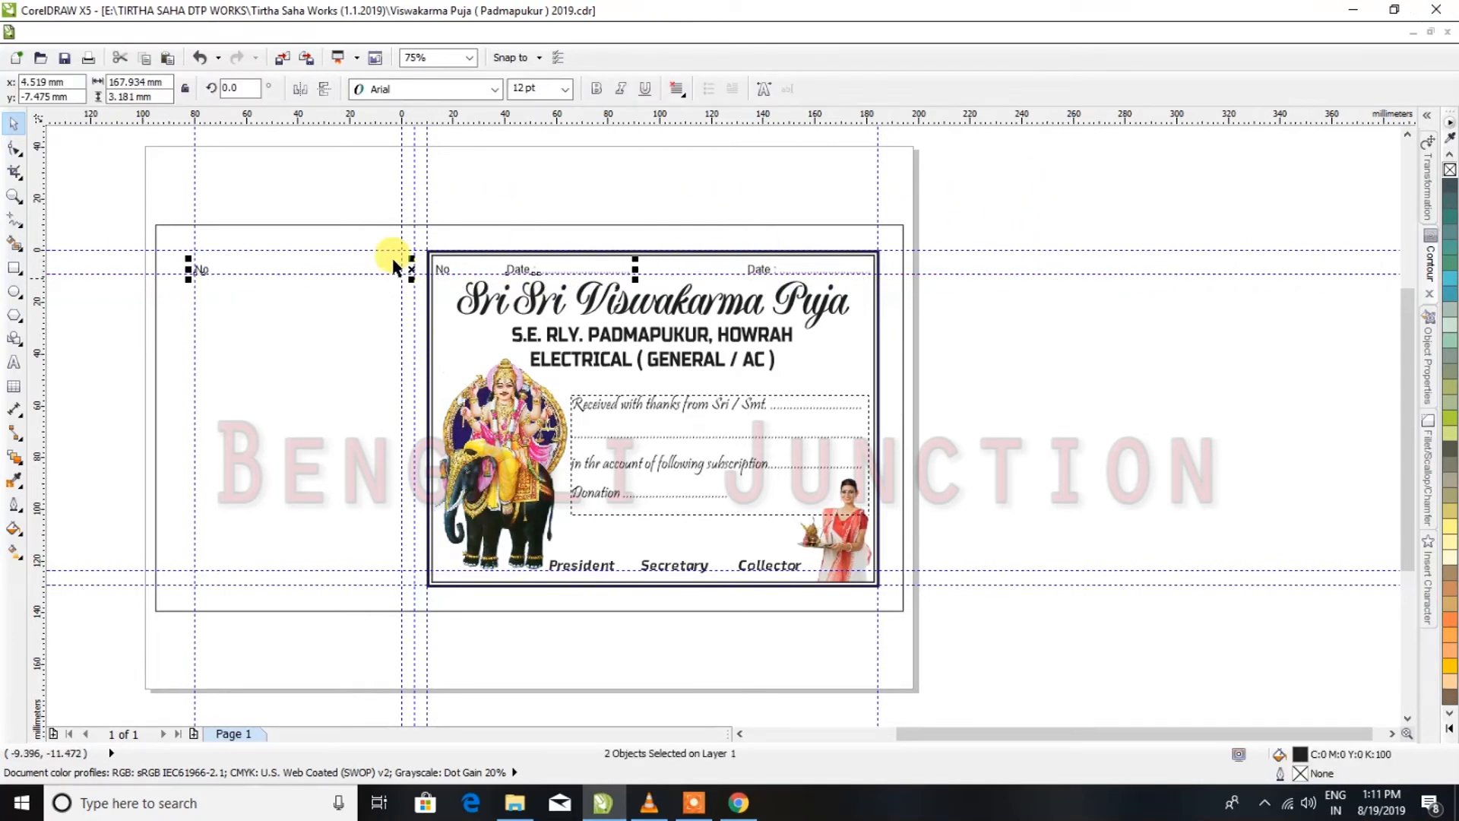
pyautogui.click(518, 268)
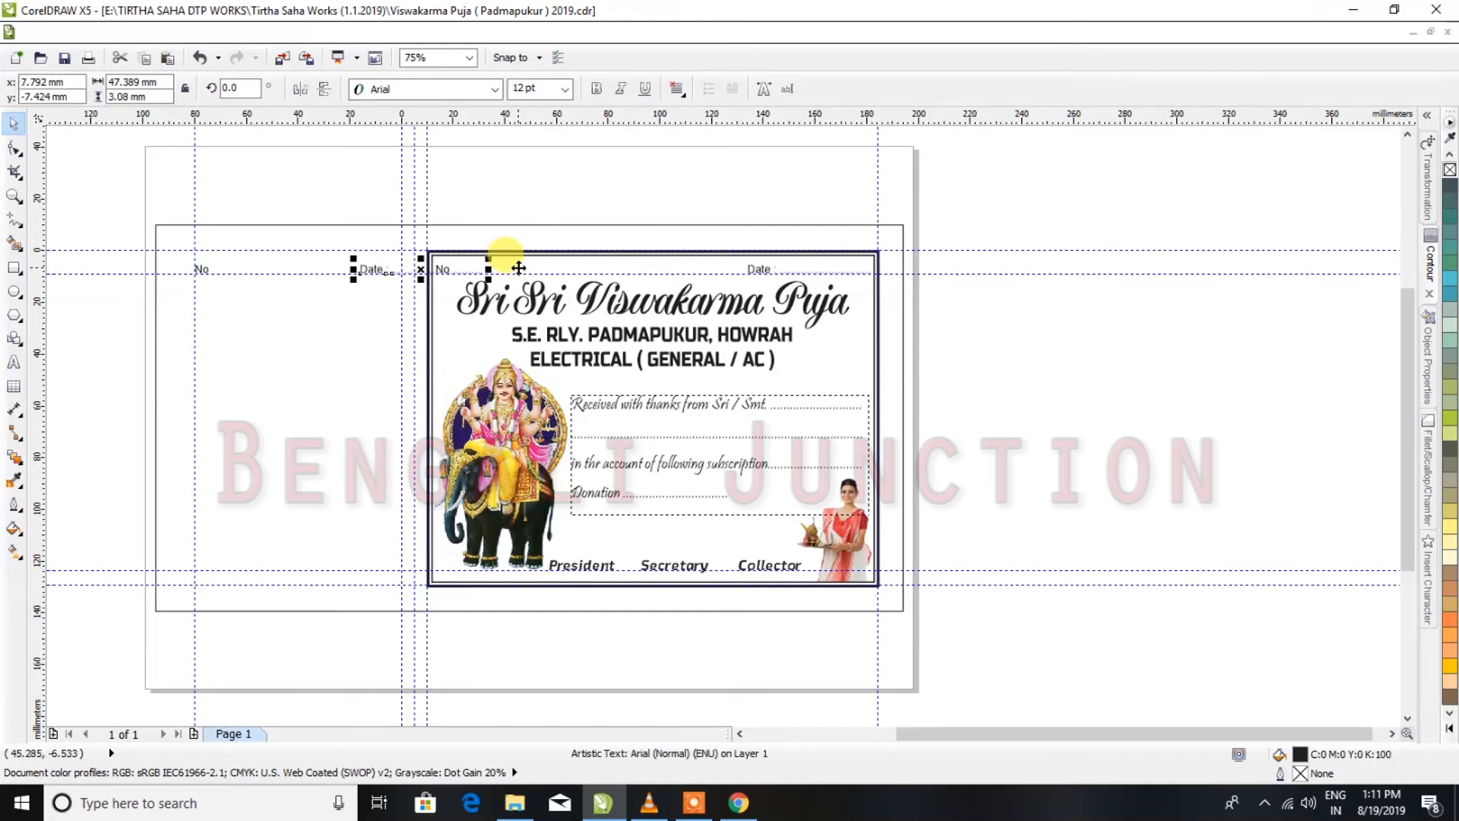
# Shorten the dotted blank of the copied Date label so it ends at the counterfoil's inner guideline
pyautogui.scroll(4, 325, 241)
pyautogui.click(14, 361)
pyautogui.click(633, 347)
pyautogui.hotkey('shift', 'End')
pyautogui.press('Delete')
pyautogui.click(13, 124)
pyautogui.scroll(-2, 825, 543)
pyautogui.scroll(-2, 826, 543)
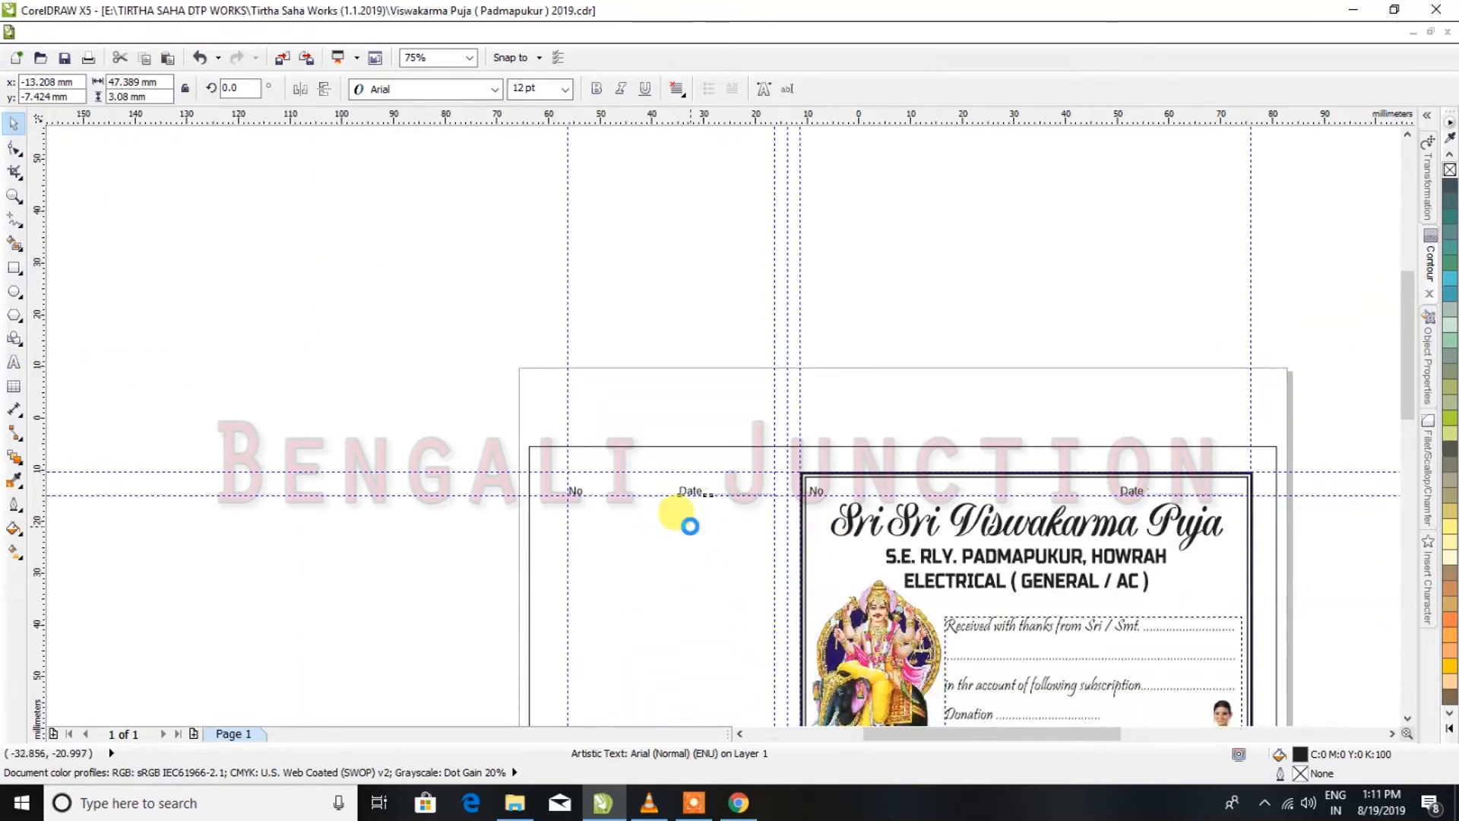
# Copy the Sri Sri Viswakarma Puja heading into the counterfoil and set its font size to 25 pt
pyautogui.scroll(2, 671, 533)
pyautogui.click(1010, 523)
pyautogui.moveTo(1012, 514); pyautogui.dragTo(335, 527)
pyautogui.click(530, 85)
pyautogui.write('2')
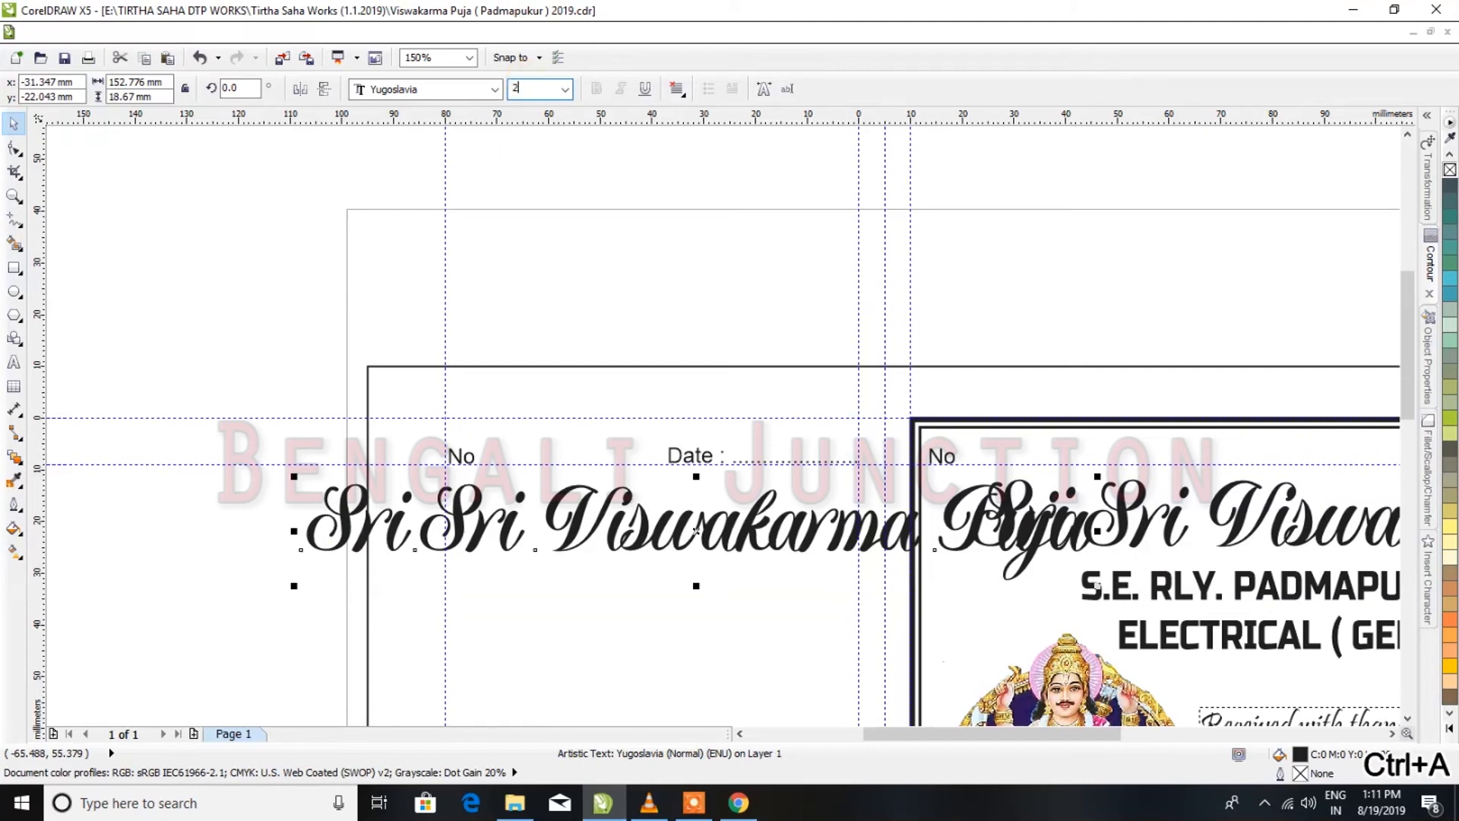
pyautogui.write('5')
pyautogui.press('Return')
# Fit the copied heading between the counterfoil guidelines below No and Date, about 80.8 mm wide and 13.4 mm high
pyautogui.moveTo(528, 567); pyautogui.dragTo(665, 544)
pyautogui.moveTo(883, 517); pyautogui.dragTo(860, 516)
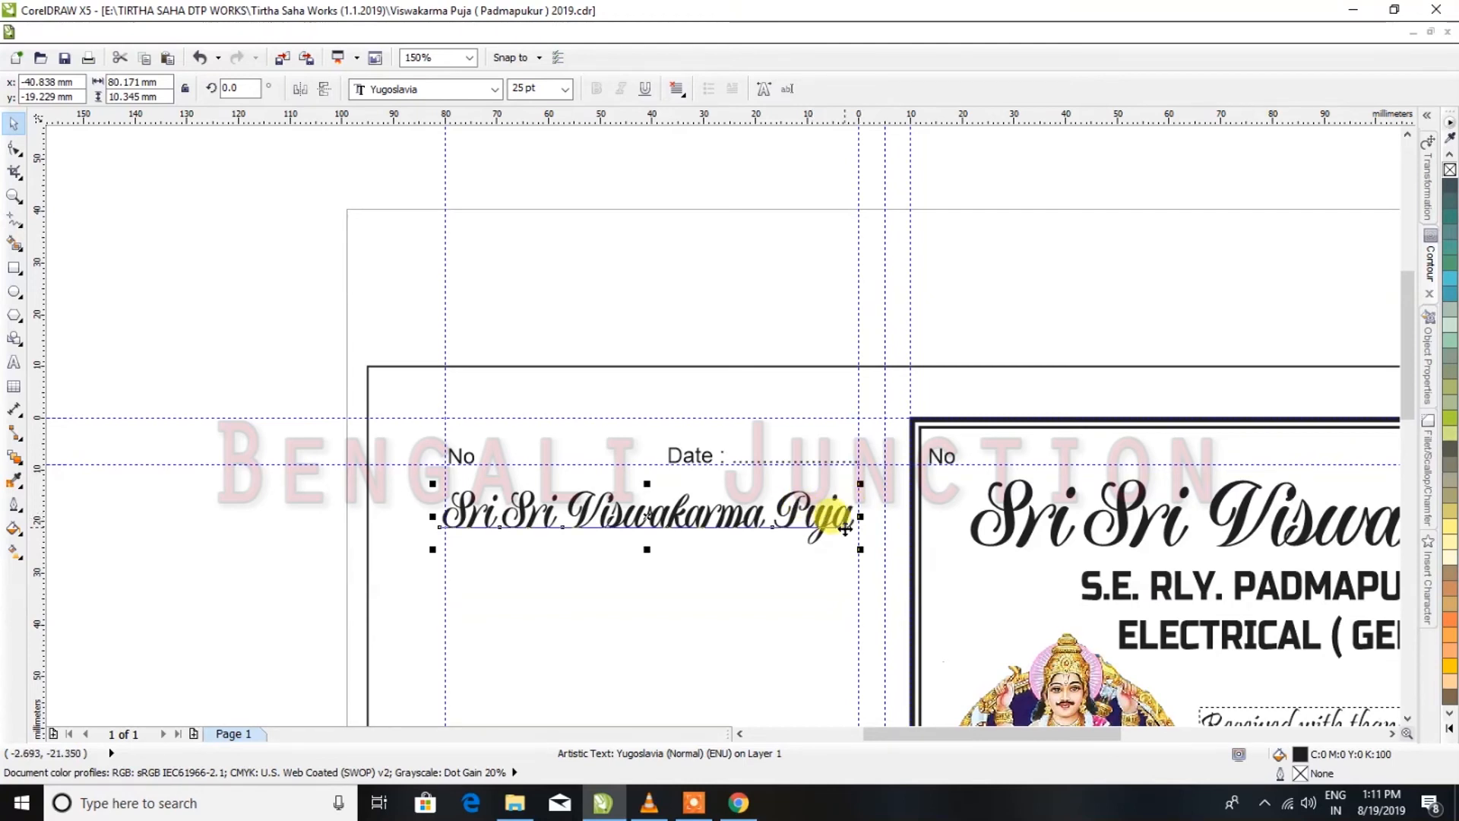
pyautogui.scroll(-1, 731, 549)
pyautogui.scroll(2, 774, 493)
pyautogui.moveTo(785, 490); pyautogui.dragTo(782, 503)
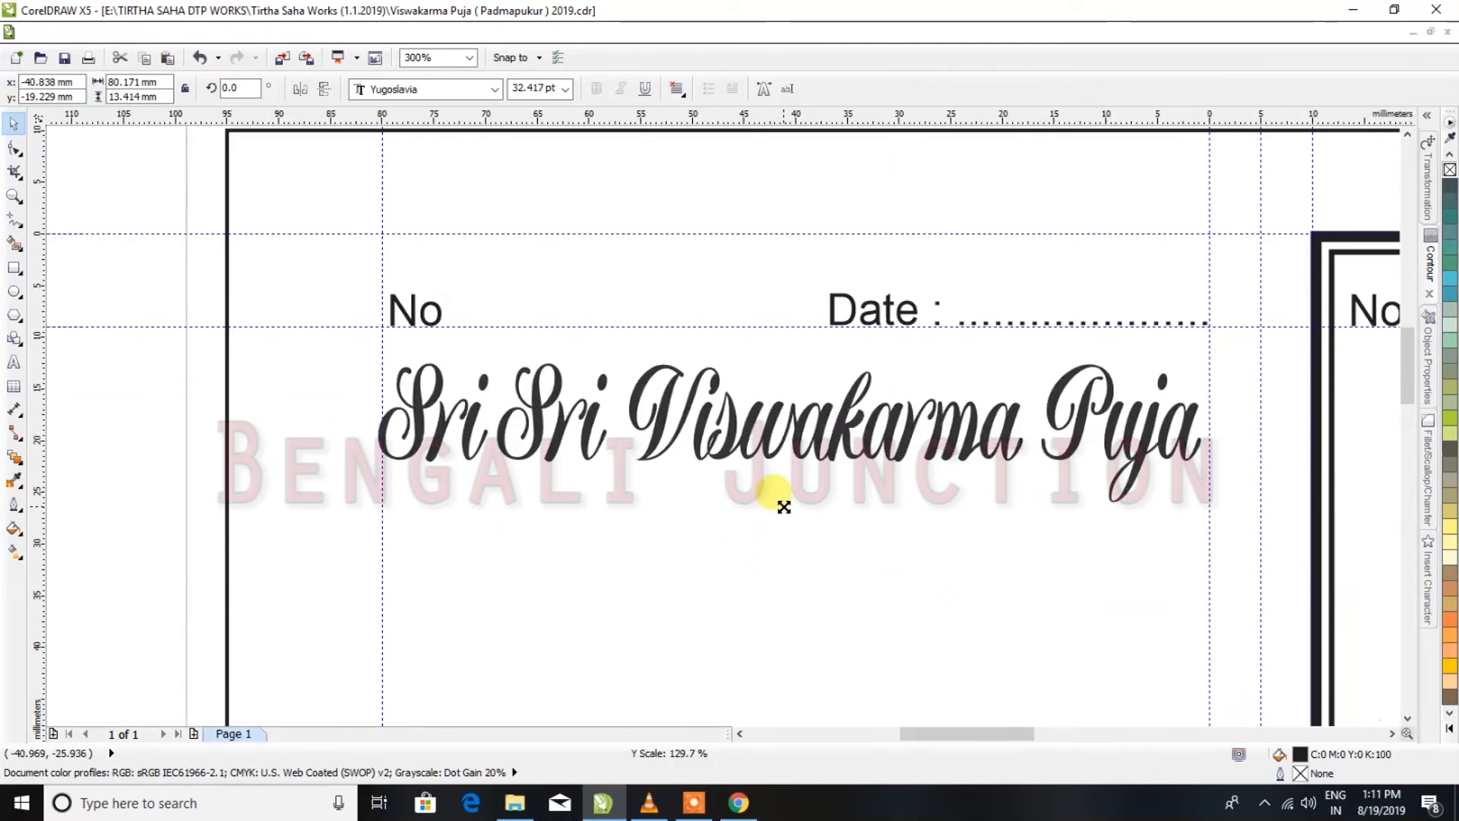
pyautogui.scroll(2, 1208, 433)
pyautogui.moveTo(1150, 526); pyautogui.dragTo(1169, 523)
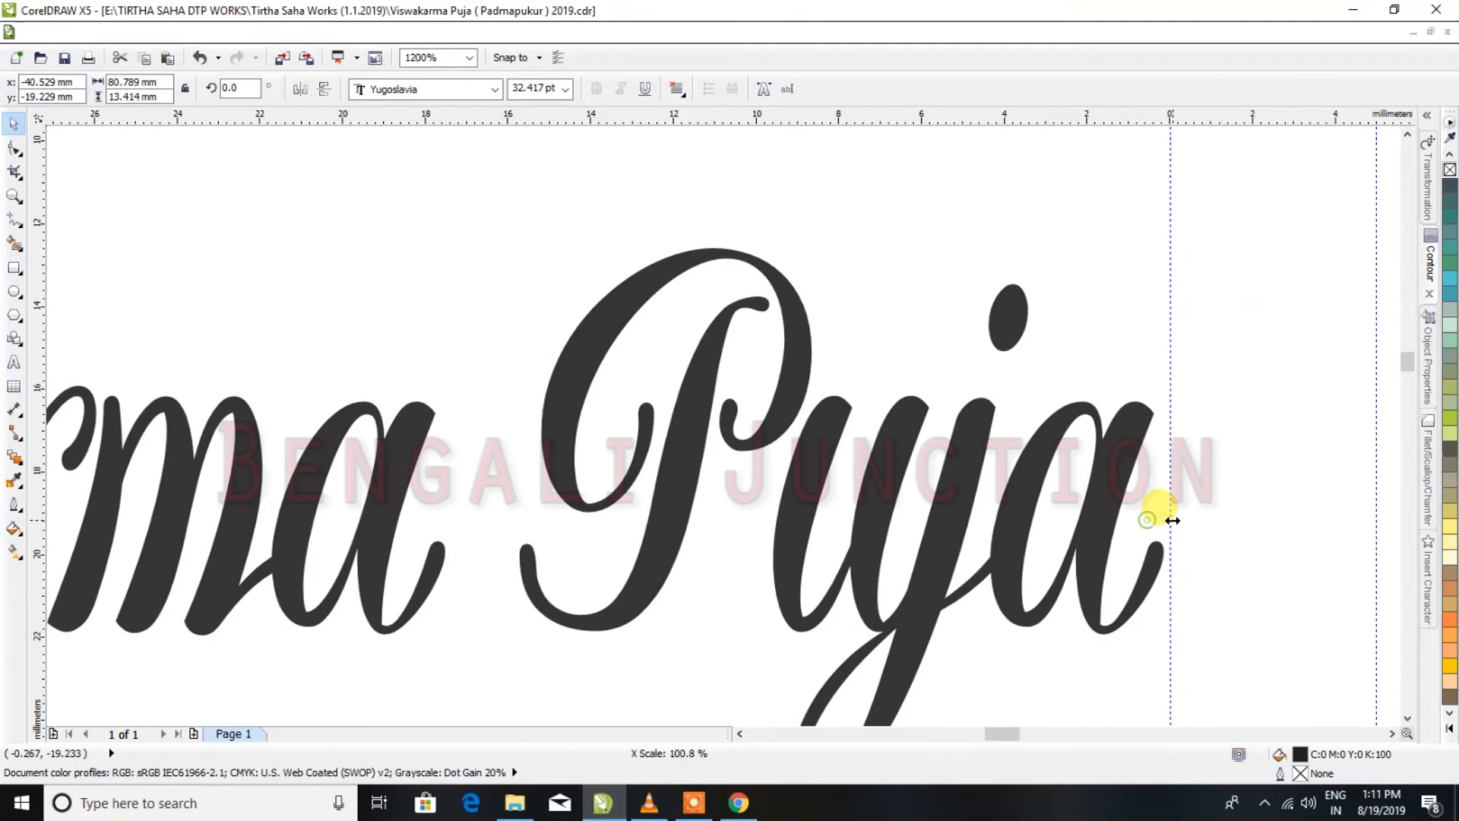
pyautogui.scroll(-3, 1163, 509)
# Copy the two-line S.E. RLY. subheading under the counterfoil heading, set it to 15 pt and center it there
pyautogui.click(1154, 473)
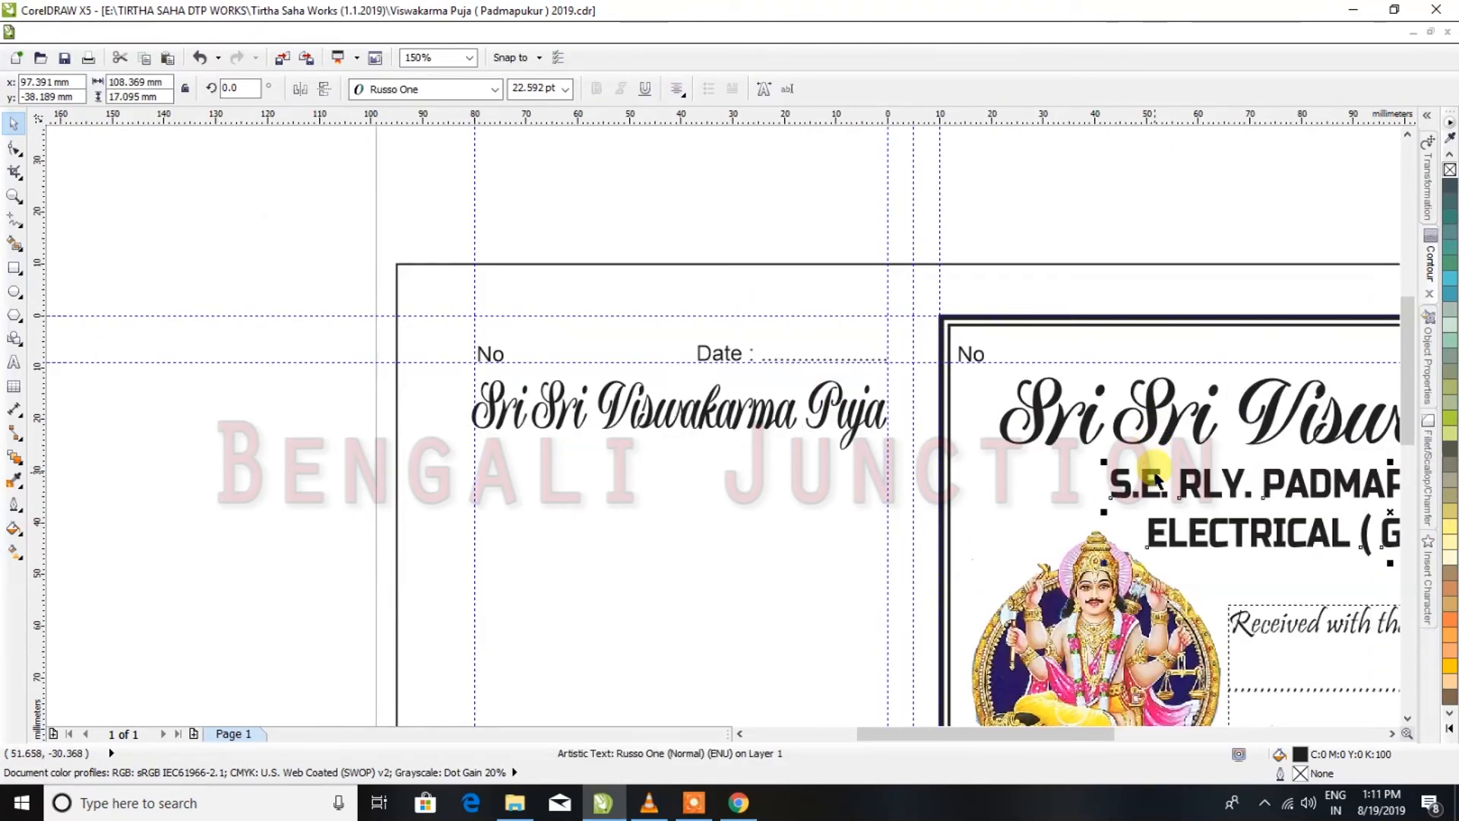
pyautogui.moveTo(1145, 471); pyautogui.dragTo(416, 464)
pyautogui.rightClick(417, 464)
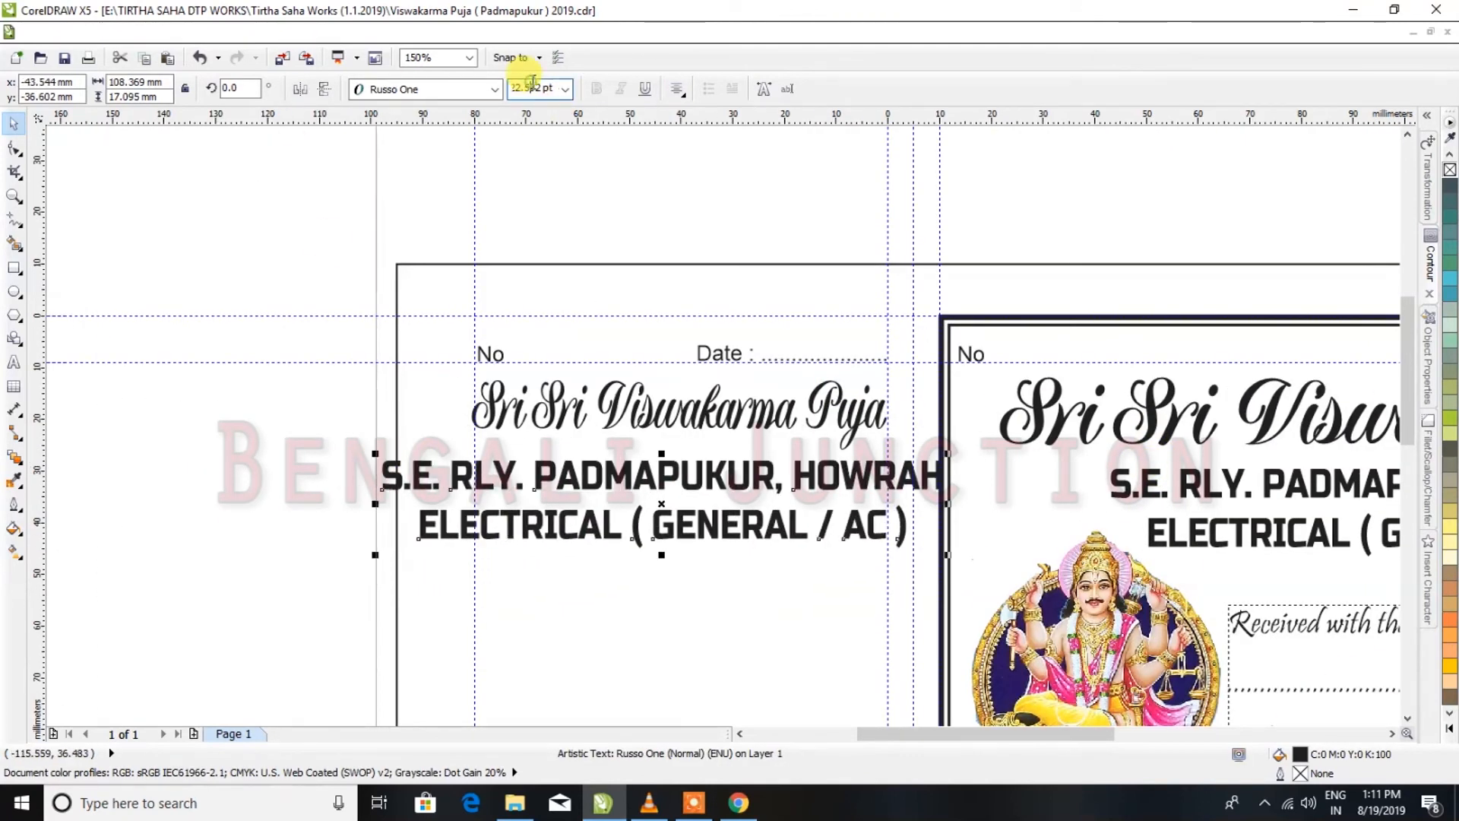
pyautogui.hotkey('ctrl', 'a')
pyautogui.moveTo(637, 480); pyautogui.dragTo(659, 465)
pyautogui.scroll(-1, 657, 409)
pyautogui.scroll(-2, 654, 408)
pyautogui.scroll(1, 823, 511)
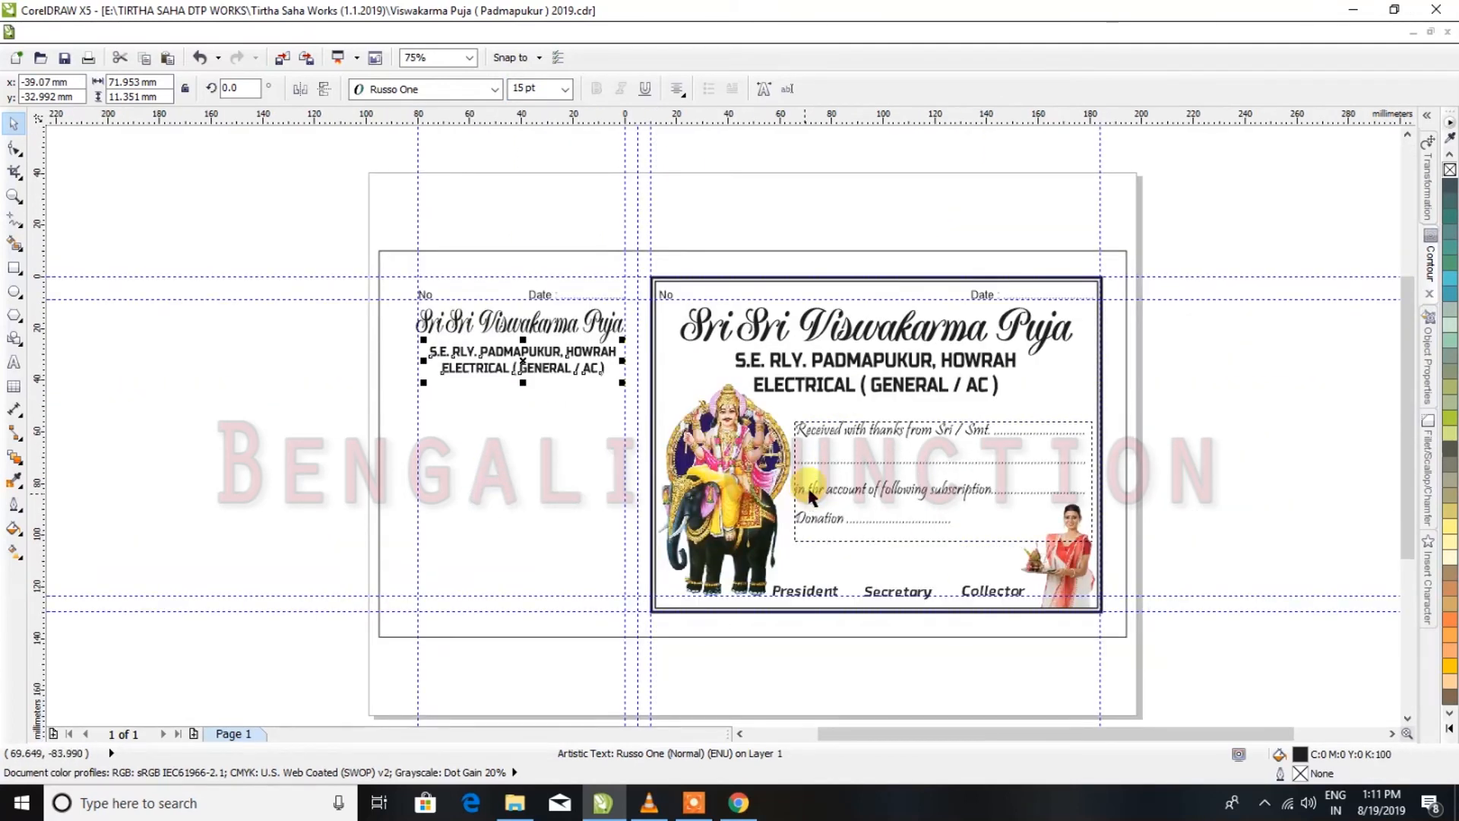
# Copy the receipt paragraph text into the counterfoil below its subheading, starting at the outer guideline
pyautogui.click(841, 465)
pyautogui.click(1107, 469)
pyautogui.click(1092, 422)
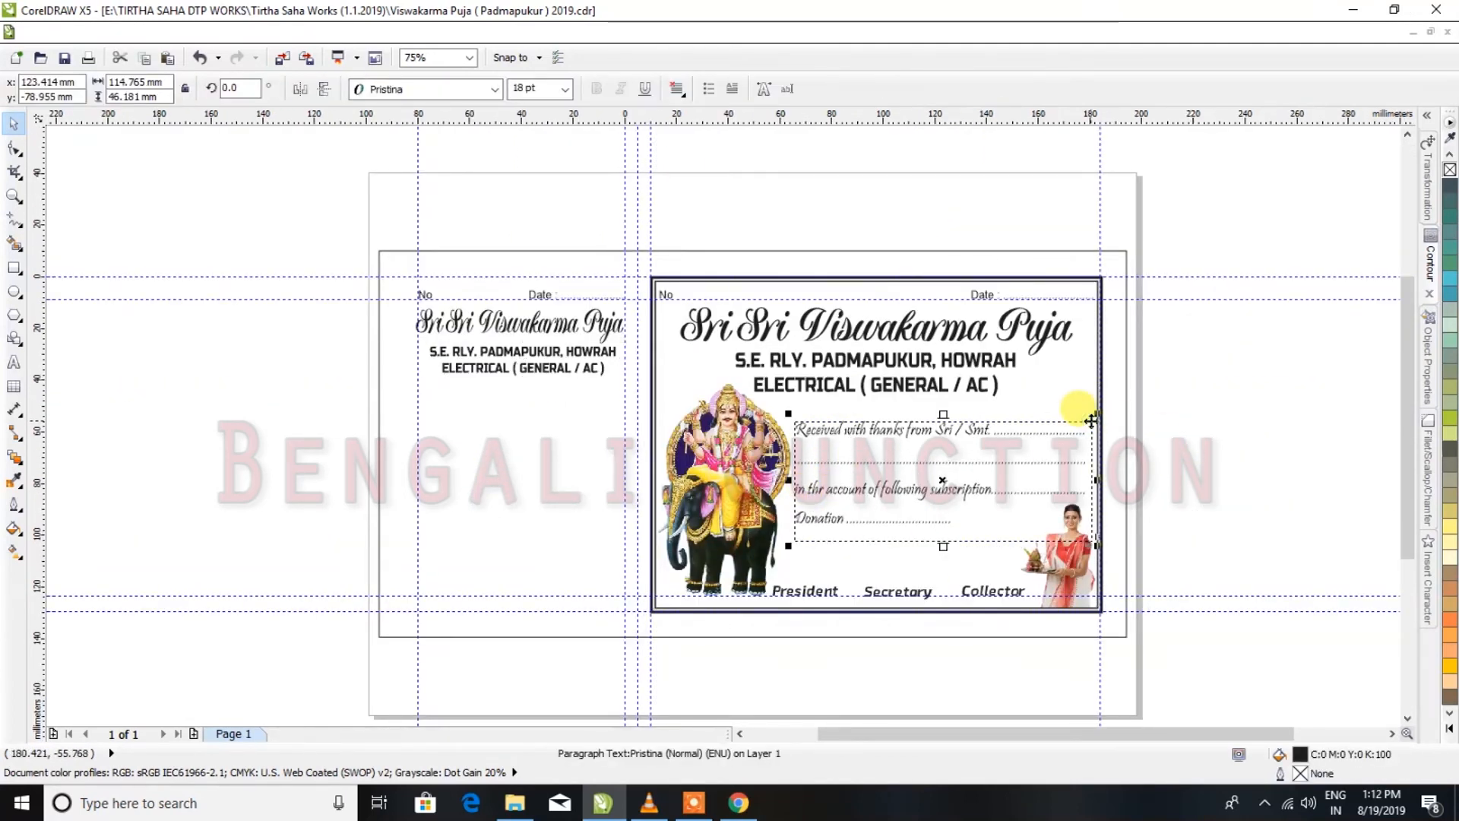
pyautogui.moveTo(989, 434); pyautogui.dragTo(612, 424)
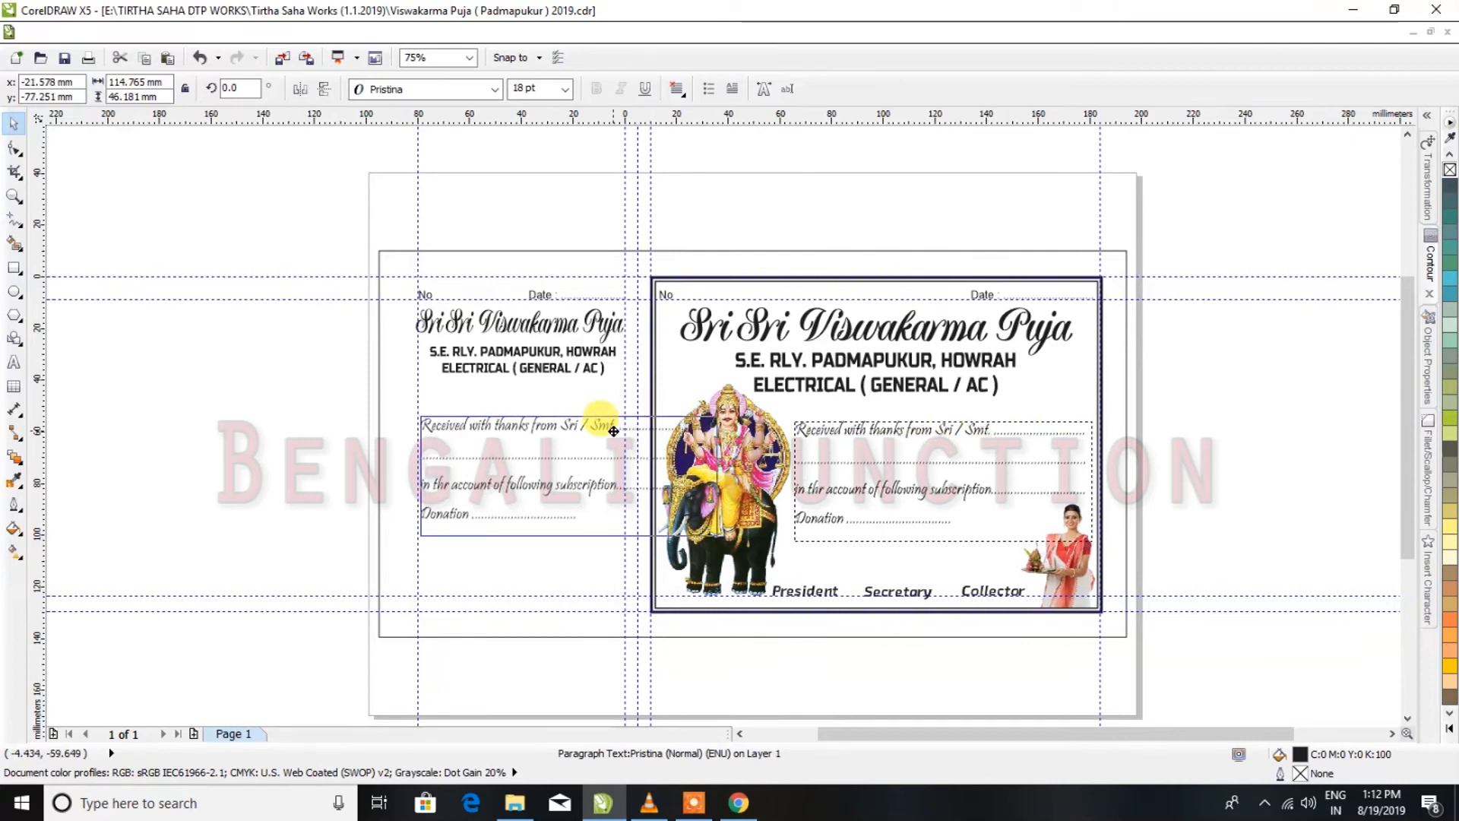
pyautogui.scroll(2, 613, 426)
pyautogui.scroll(-2, 794, 525)
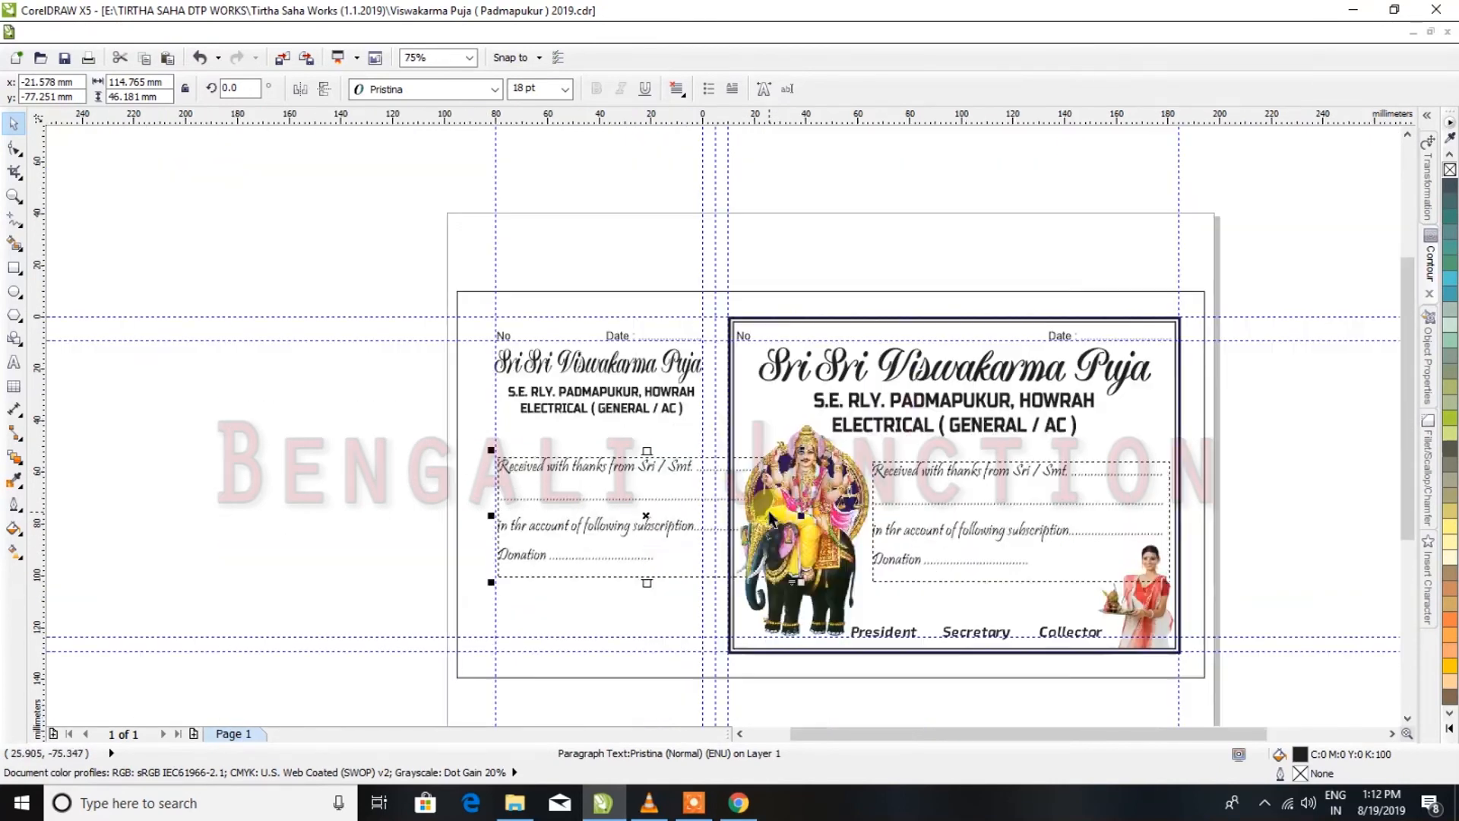
# Set the copied paragraph to 15 pt, move it up slightly and fit its frame to about 79.3 mm wide
pyautogui.moveTo(796, 520); pyautogui.dragTo(702, 515)
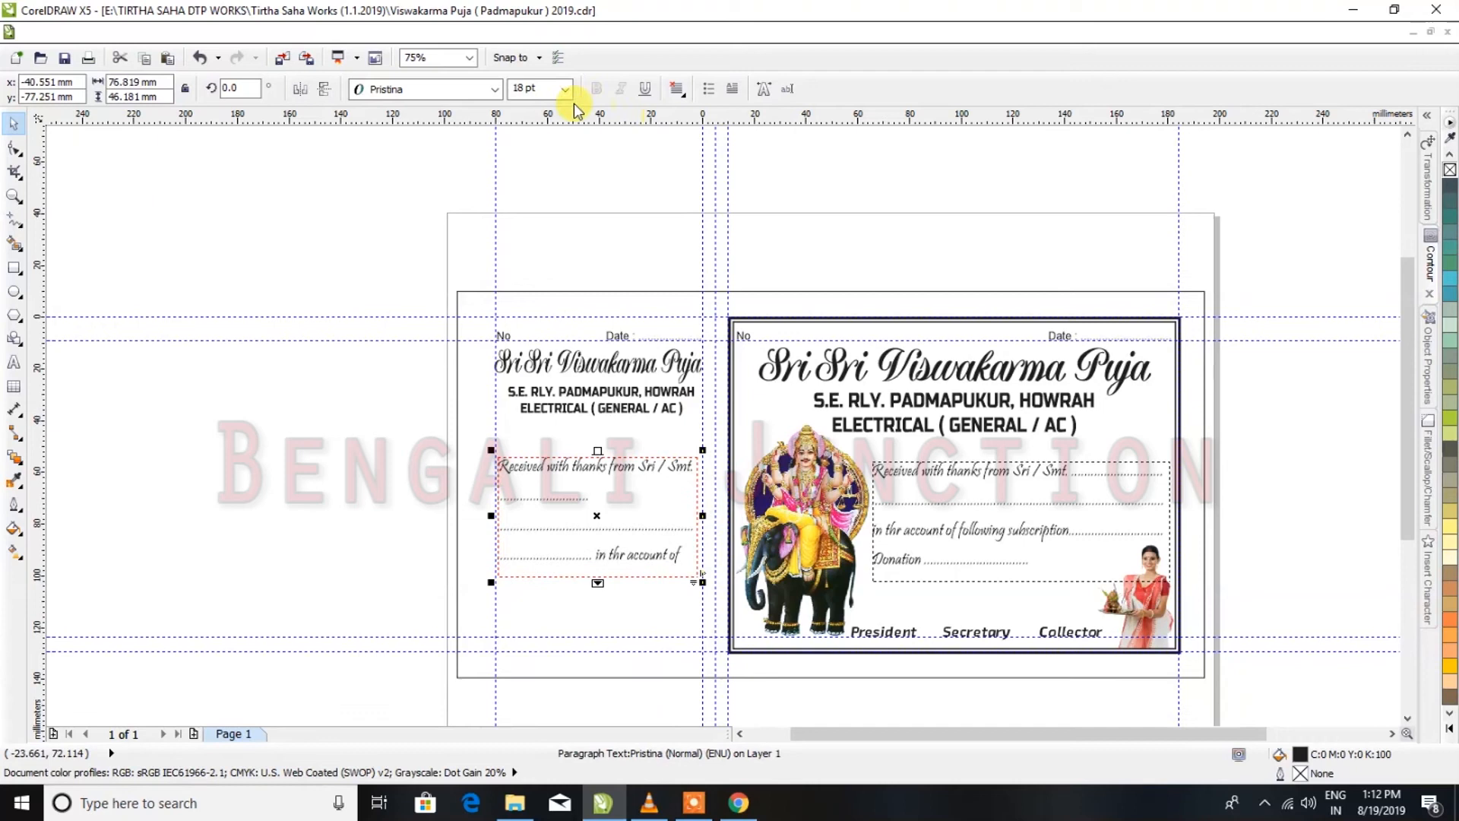
pyautogui.write('15')
pyautogui.press('Return')
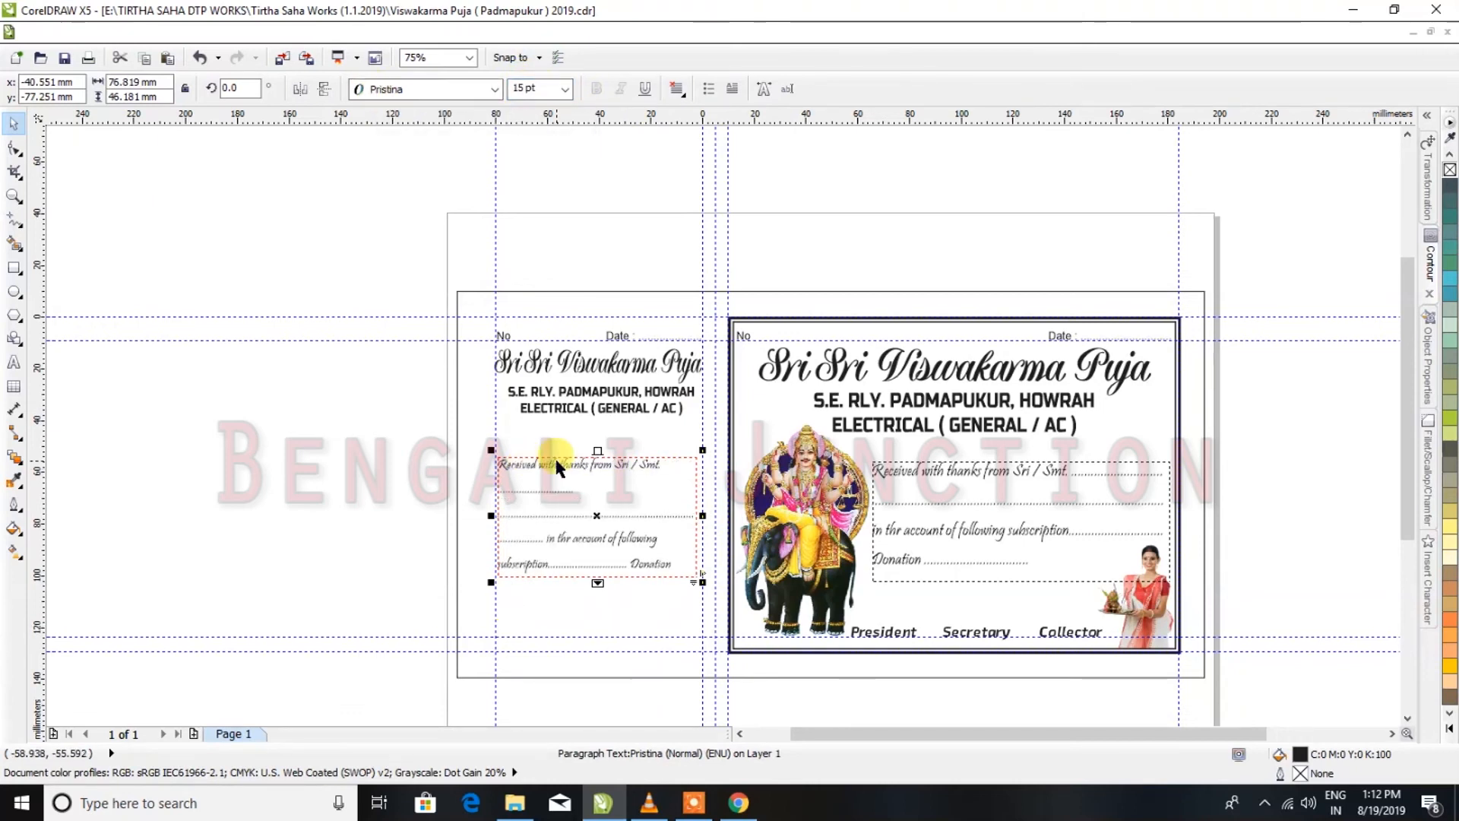
pyautogui.scroll(2, 552, 480)
pyautogui.moveTo(522, 446)
pyautogui.mouseDown()
pyautogui.moveTo(514, 414)
pyautogui.moveTo(539, 427)
pyautogui.mouseUp()
pyautogui.moveTo(833, 544); pyautogui.dragTo(852, 541)
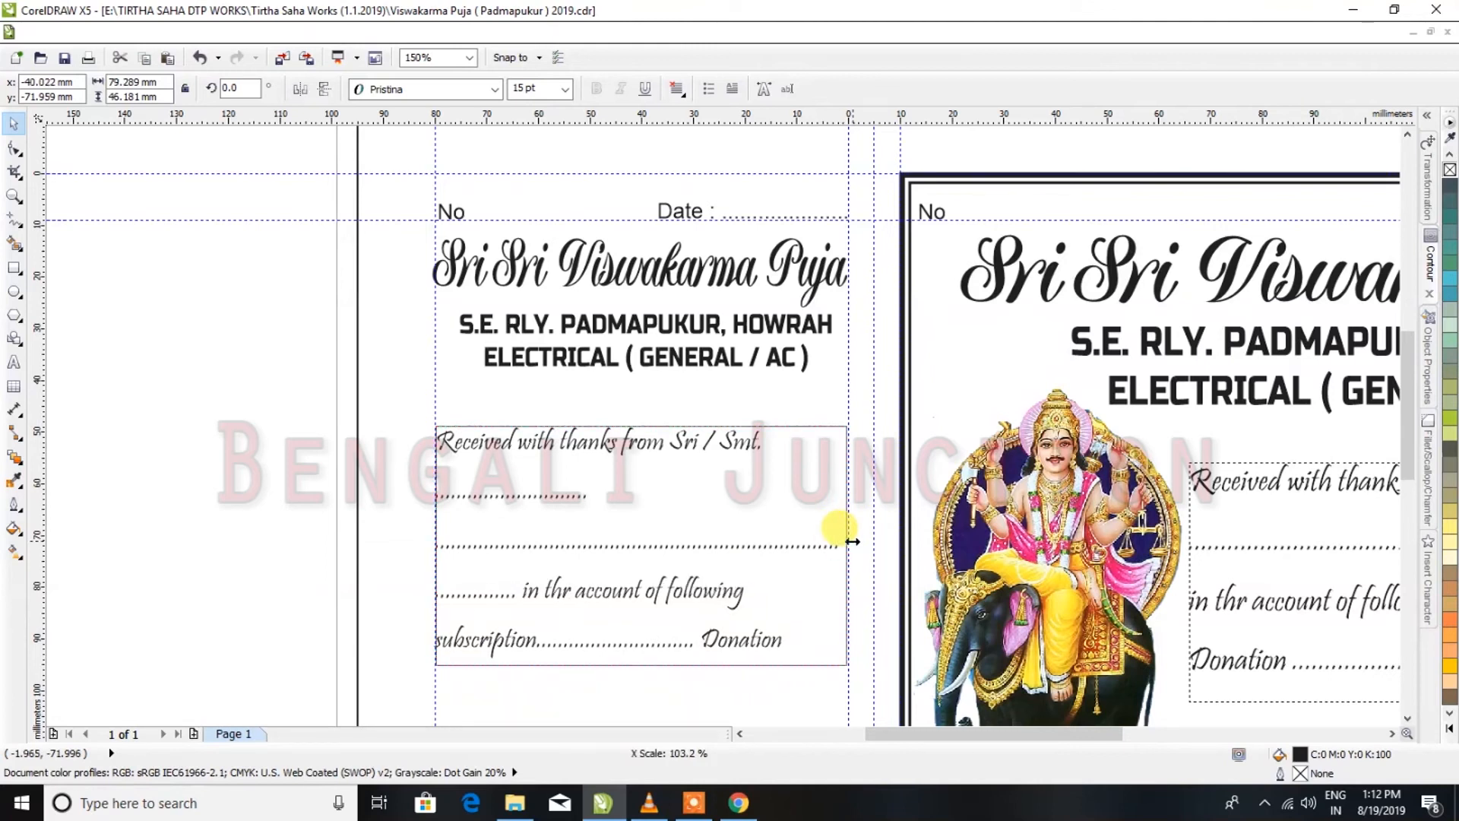
# Trim the dots before "in" in the counterfoil paragraph so it starts a line, and correct "thr" to "the"
pyautogui.click(14, 364)
pyautogui.moveTo(576, 506); pyautogui.dragTo(502, 492)
pyautogui.press('Delete')
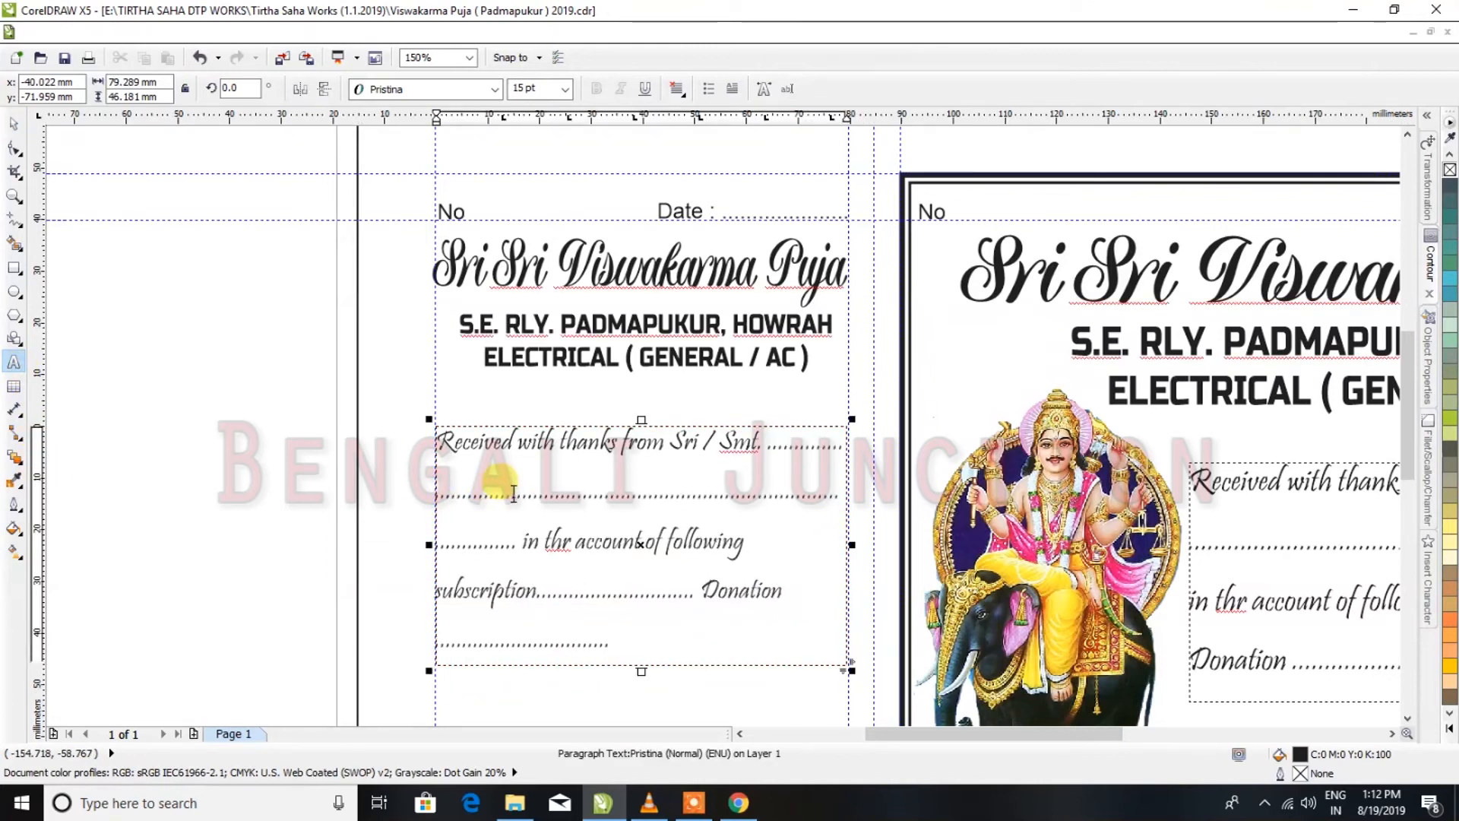
pyautogui.click(564, 541)
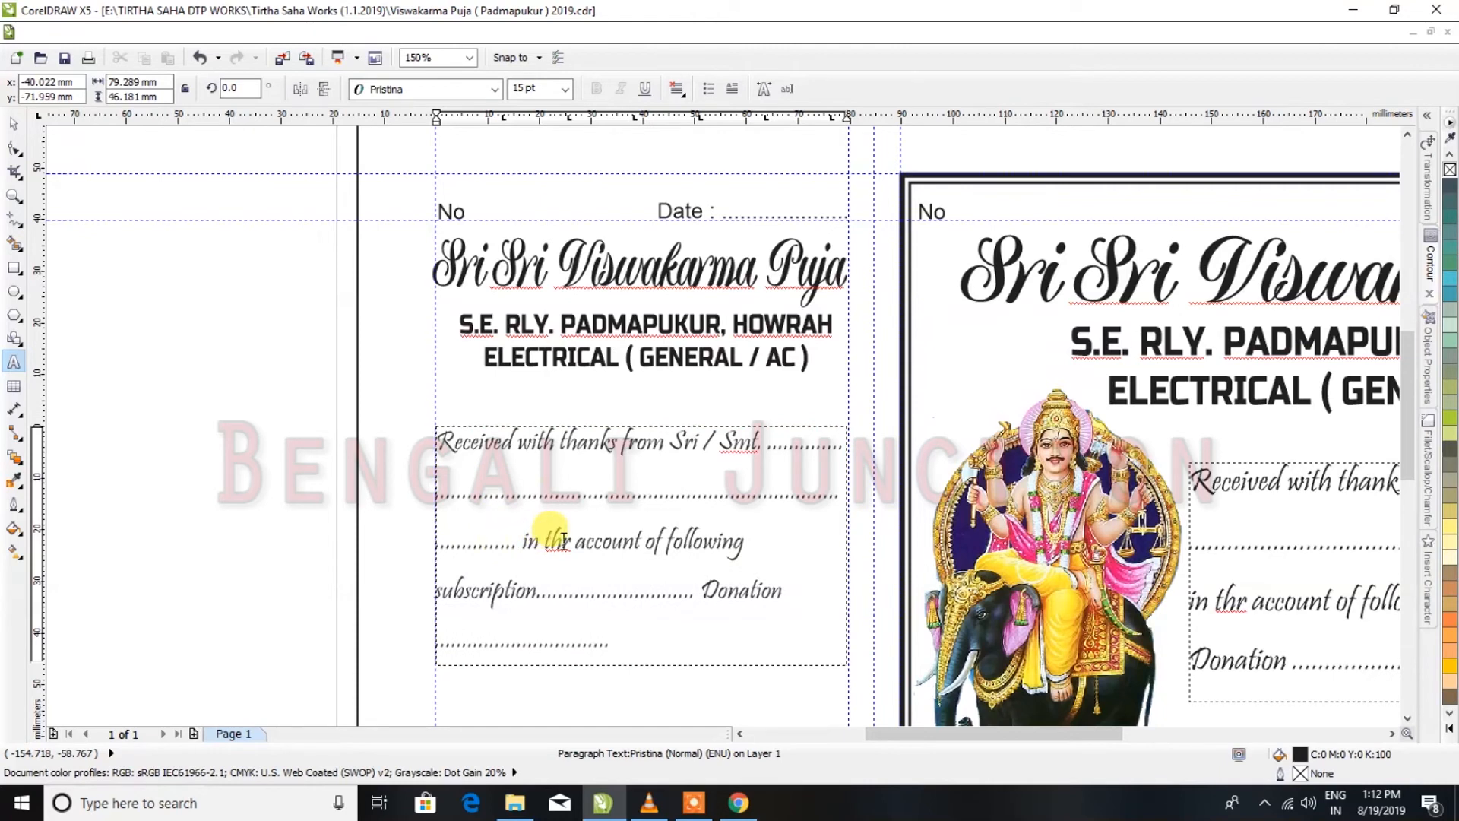
pyautogui.press('BackSpace')
pyautogui.write('e')
pyautogui.moveTo(520, 541); pyautogui.dragTo(416, 545)
pyautogui.press('Delete')
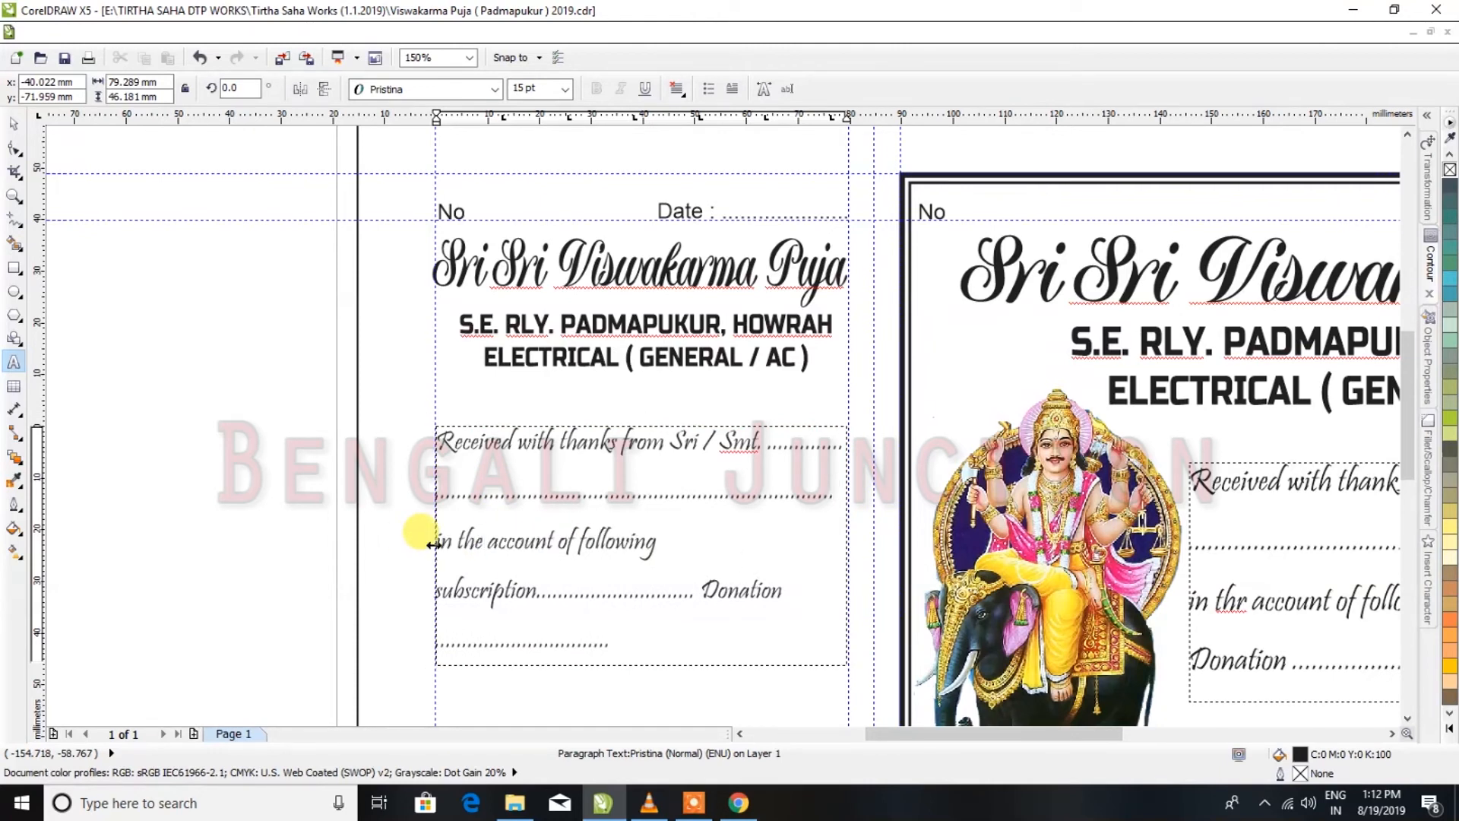
# Shorten the dotted blank after "subscription" in the counterfoil so it fits its line and "Donation" begins the next
pyautogui.press('BackSpace')
pyautogui.press('BackSpace')
pyautogui.press('BackSpace')
pyautogui.press('BackSpace')
pyautogui.press('BackSpace')
pyautogui.press('BackSpace')
pyautogui.press('BackSpace')
pyautogui.press('BackSpace')
pyautogui.press('BackSpace')
pyautogui.press('BackSpace')
pyautogui.press('BackSpace')
pyautogui.press('BackSpace')
pyautogui.press('BackSpace')
pyautogui.press('BackSpace')
pyautogui.press('BackSpace')
pyautogui.press('BackSpace')
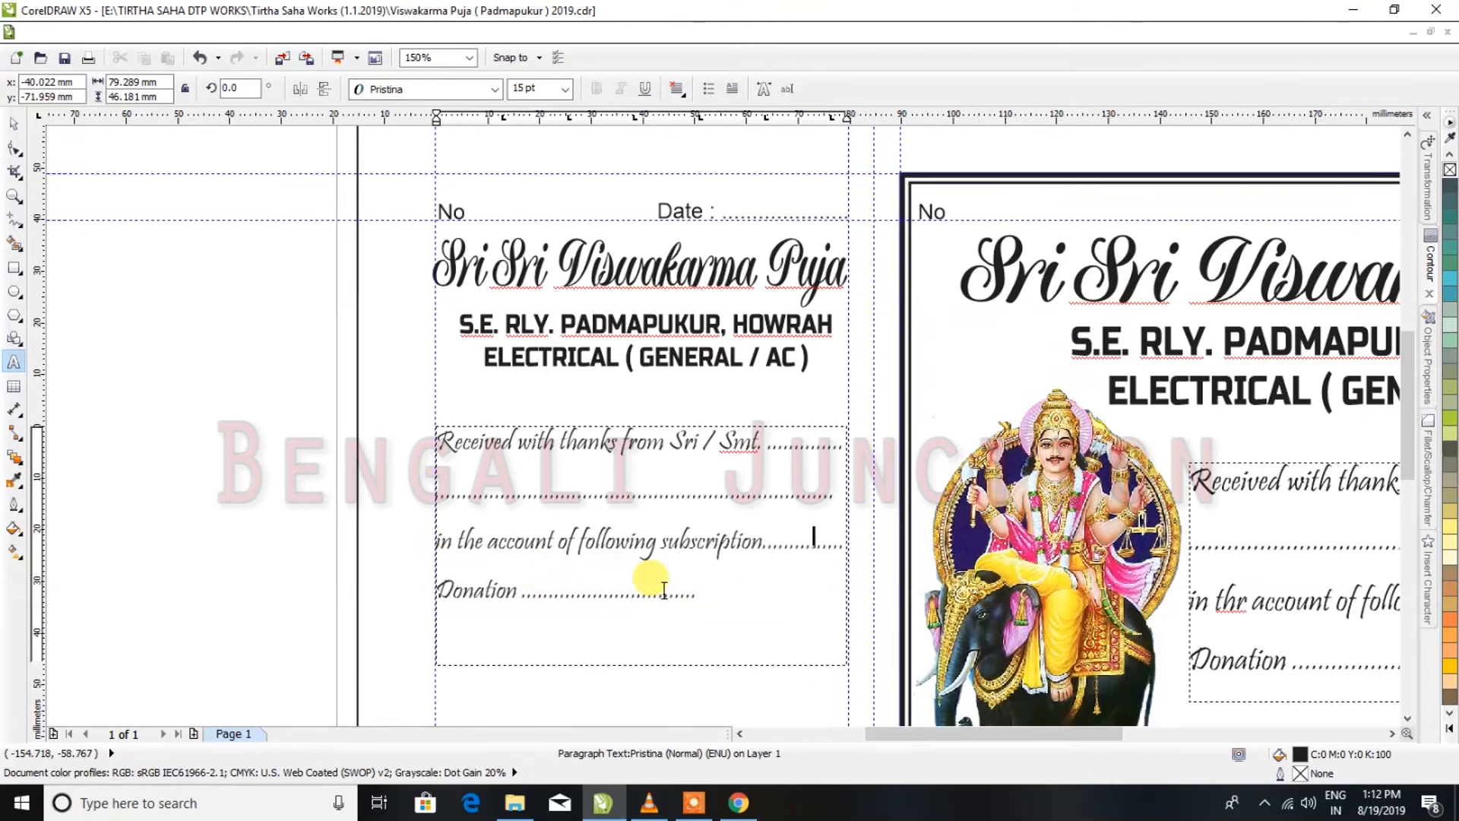
# Extend the dotted second line of the counterfoil paragraph slightly, keeping "in" at the start of the following line
pyautogui.click(773, 486)
pyautogui.write('..')
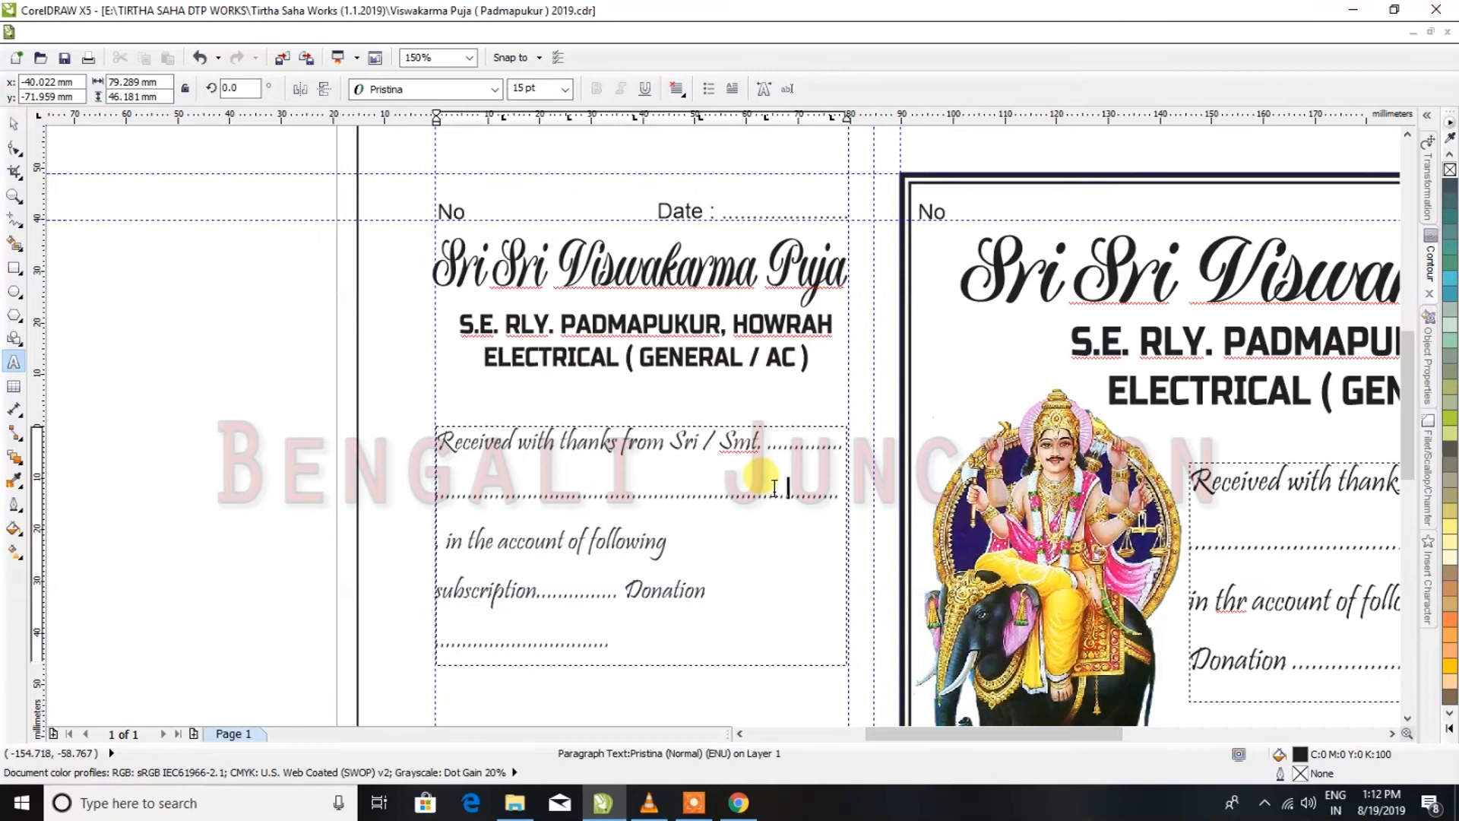
pyautogui.press('BackSpace')
# Correct "thr" to "the" in the main section's receipt paragraph and leave text editing with nothing selected
pyautogui.scroll(-1, 592, 473)
pyautogui.scroll(1, 1087, 568)
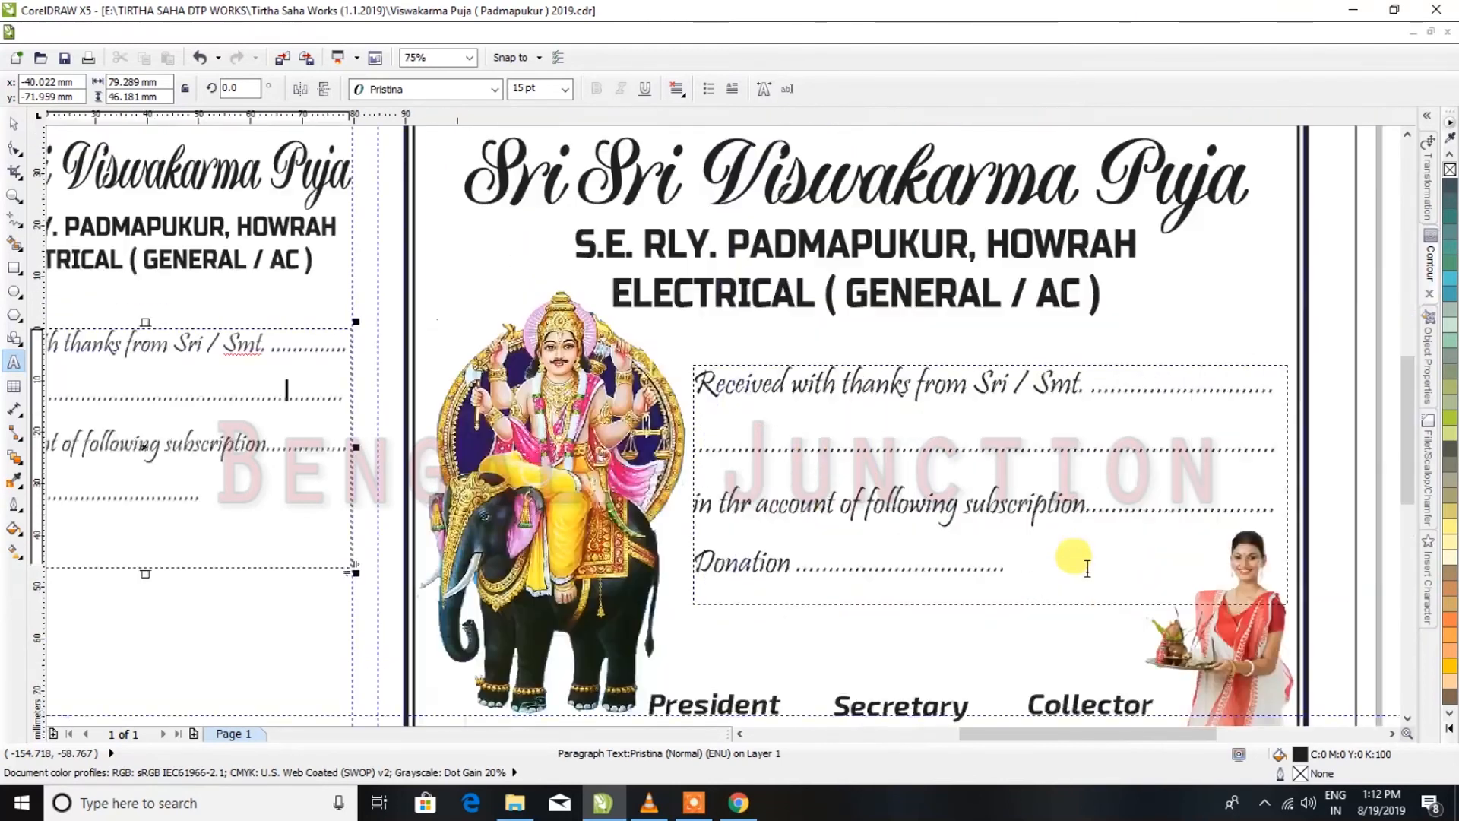
pyautogui.scroll(4, 867, 501)
pyautogui.moveTo(612, 490); pyautogui.dragTo(638, 487)
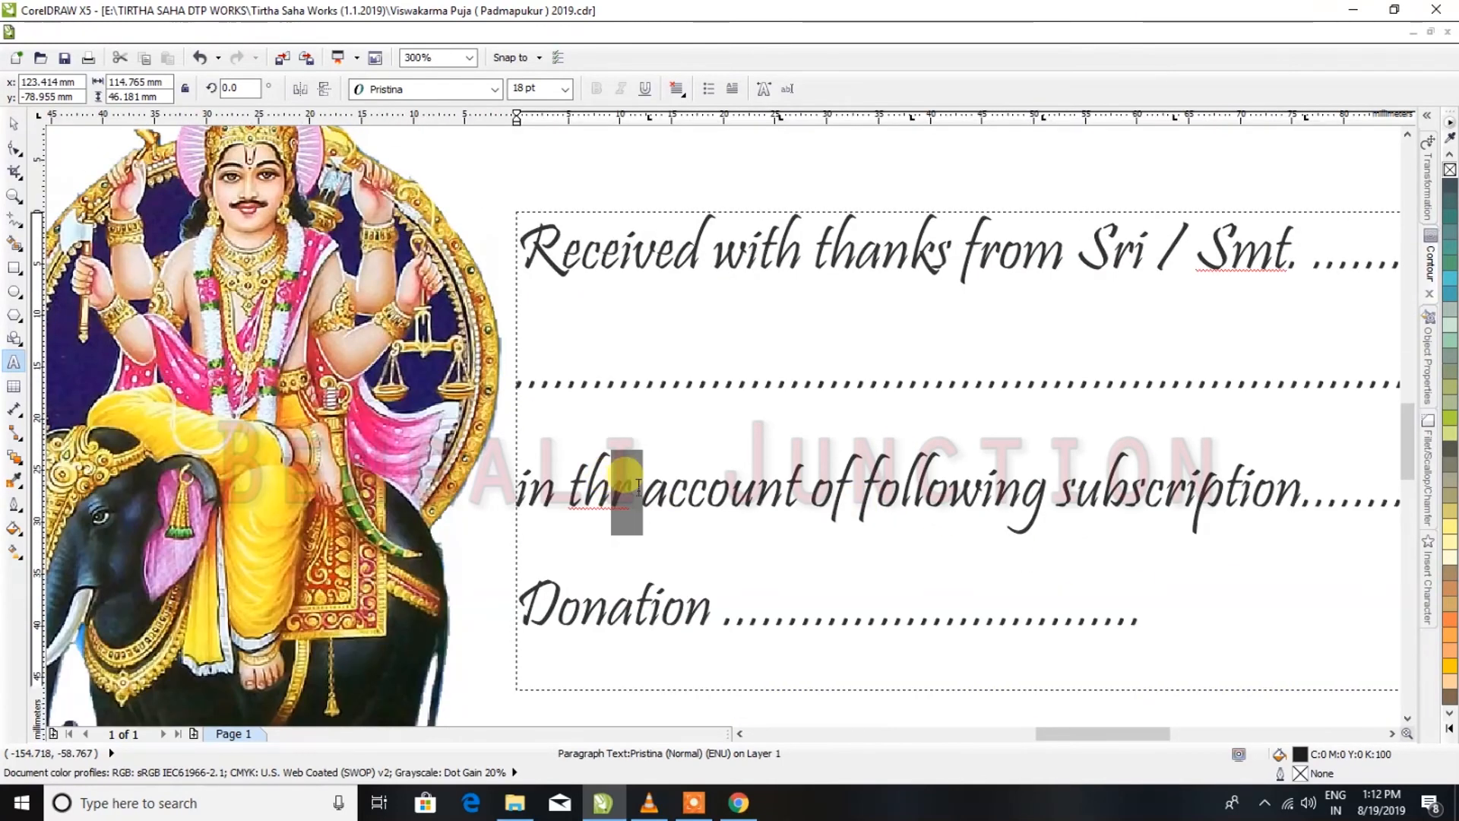
pyautogui.write('e')
pyautogui.scroll(-4, 638, 486)
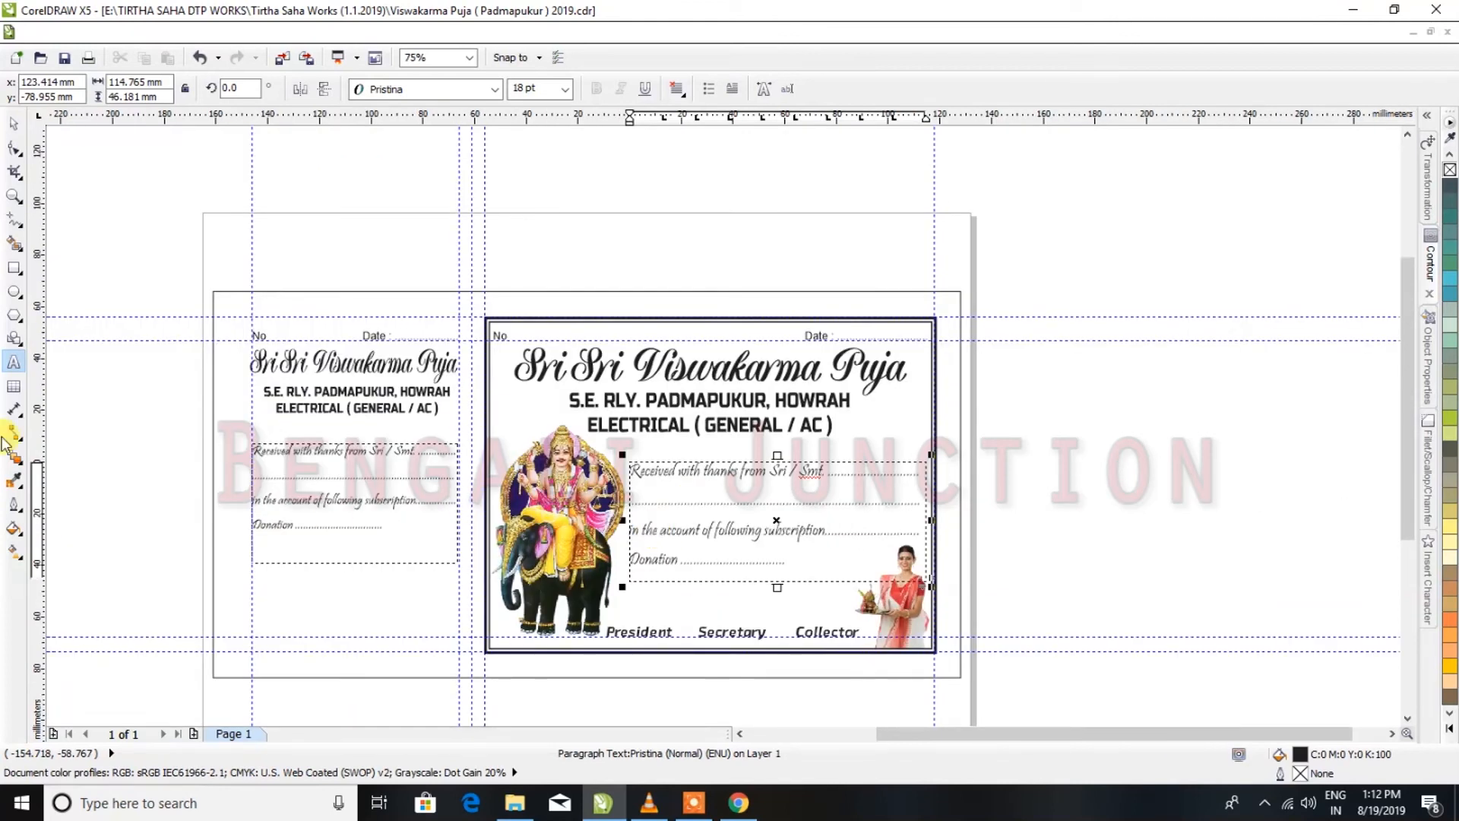
pyautogui.click(13, 129)
pyautogui.click(344, 499)
pyautogui.click(104, 484)
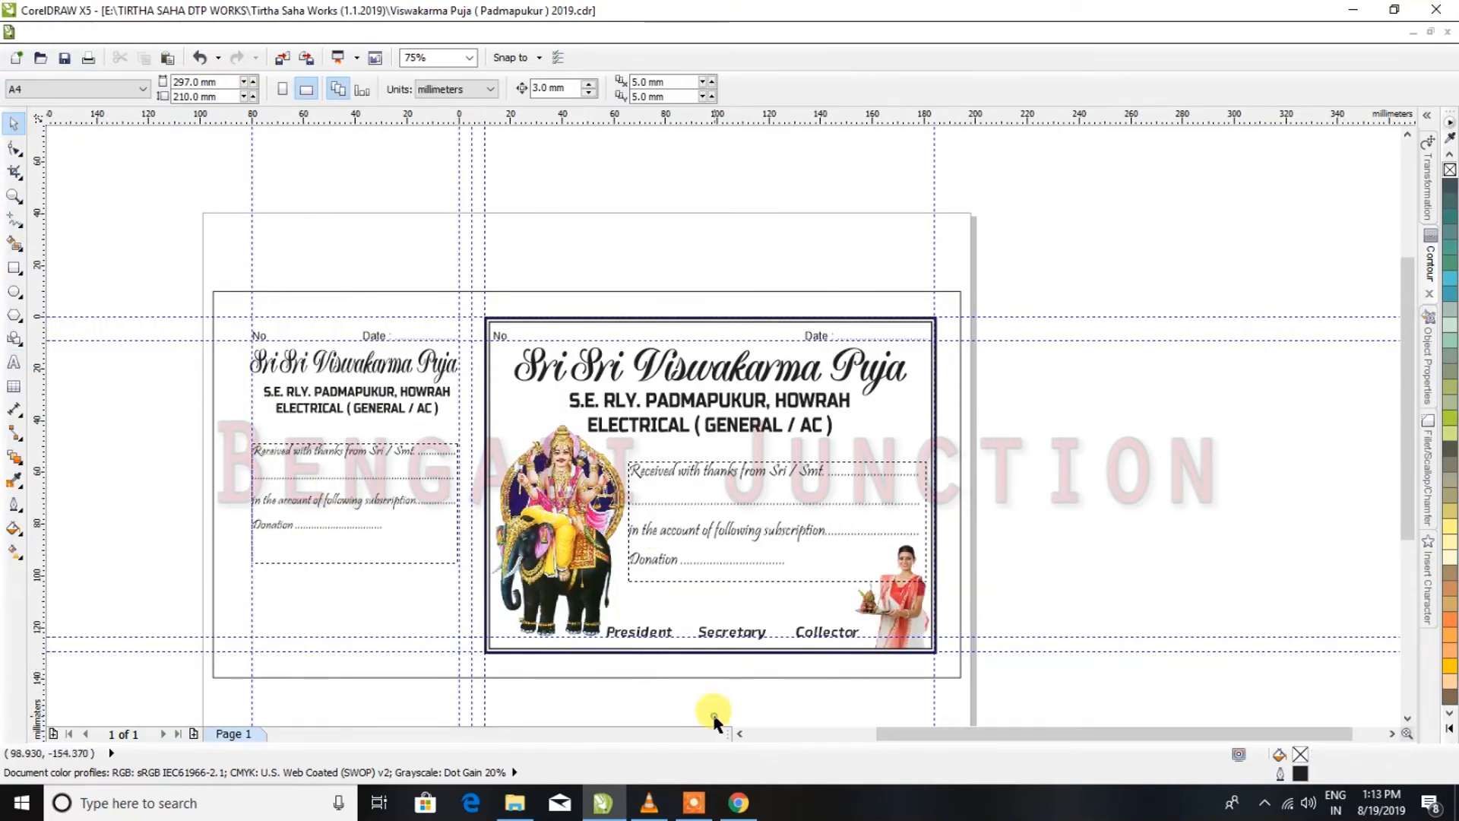
pyautogui.click(20, 272)
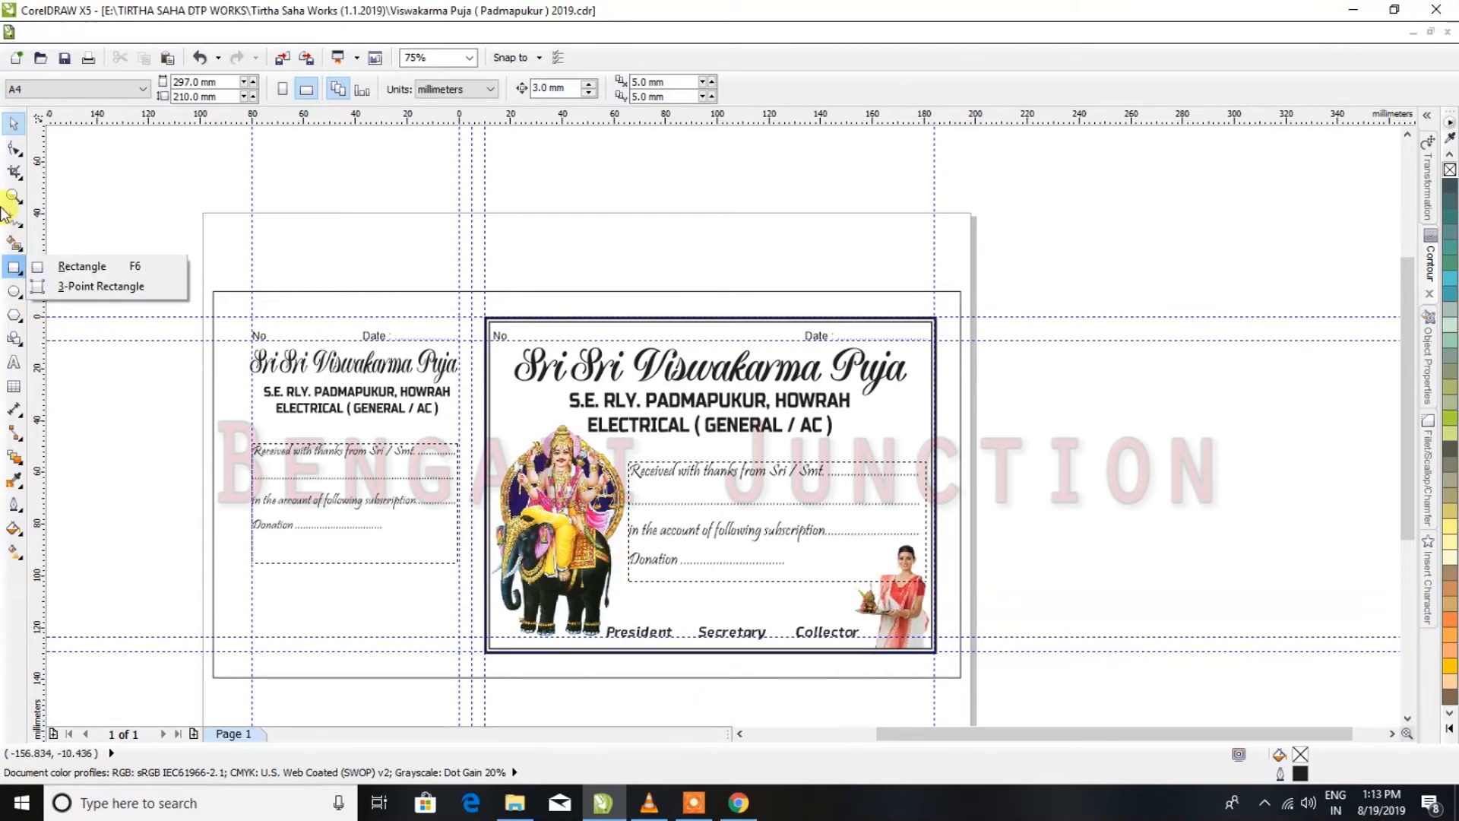
pyautogui.click(16, 270)
pyautogui.click(17, 132)
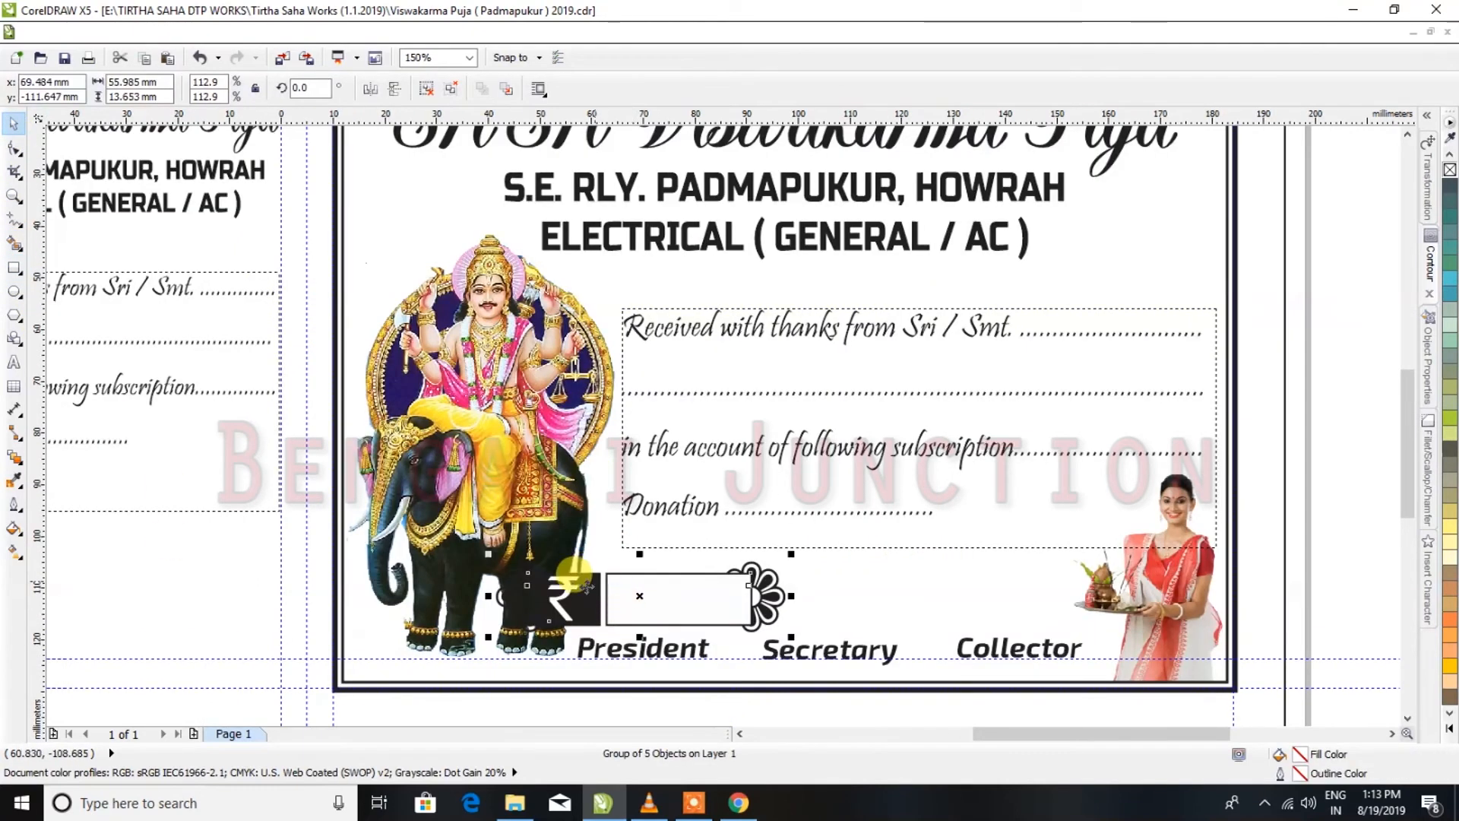
# Place the ornamental rupee amount box below "Donation" in the main section and scale it proportionally to about 50 mm wide
pyautogui.moveTo(564, 600); pyautogui.dragTo(714, 564)
pyautogui.scroll(-1, 702, 598)
pyautogui.scroll(2, 711, 591)
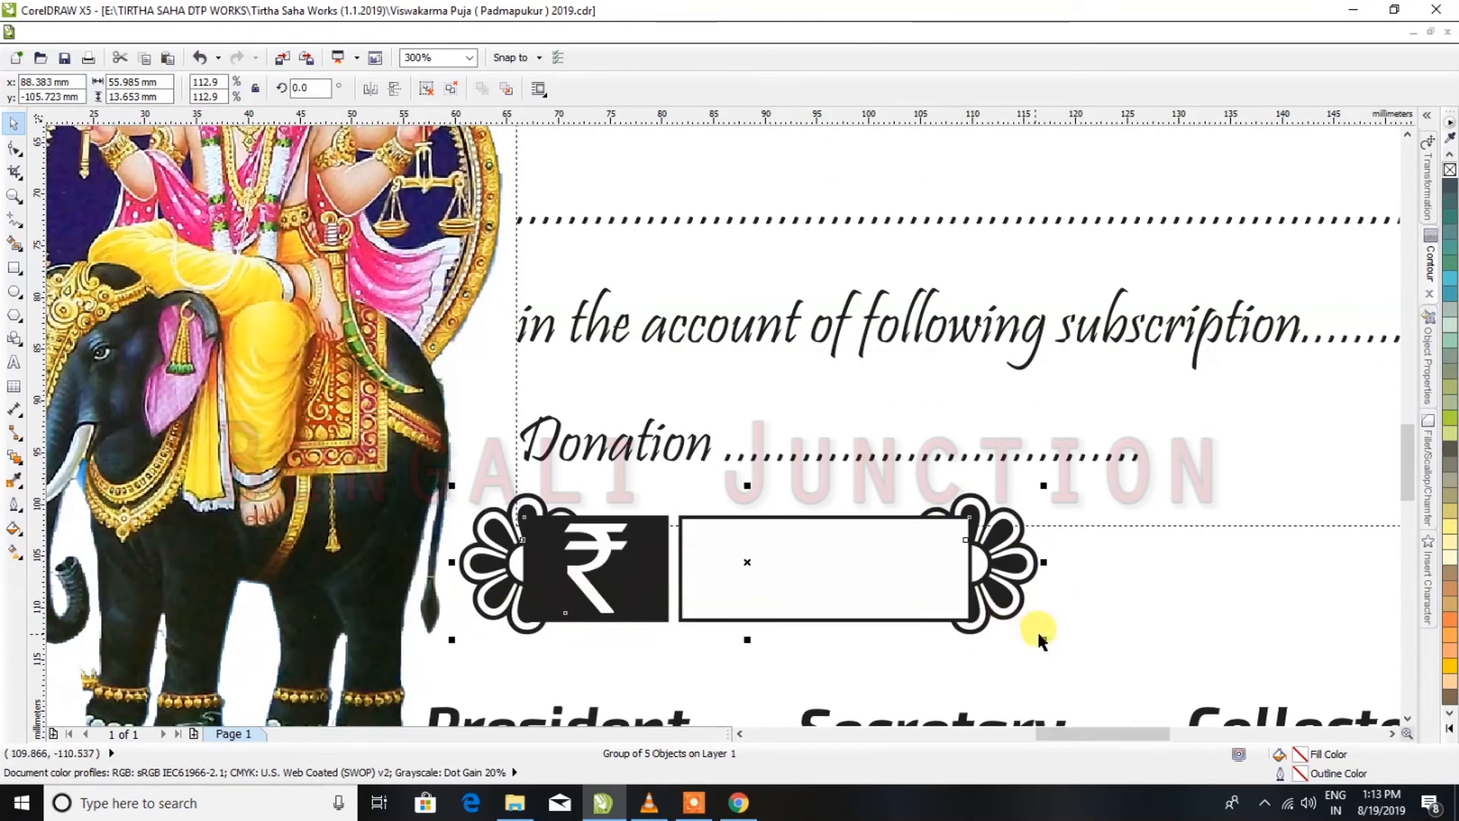
pyautogui.moveTo(1043, 643); pyautogui.dragTo(970, 627)
pyautogui.scroll(-2, 981, 638)
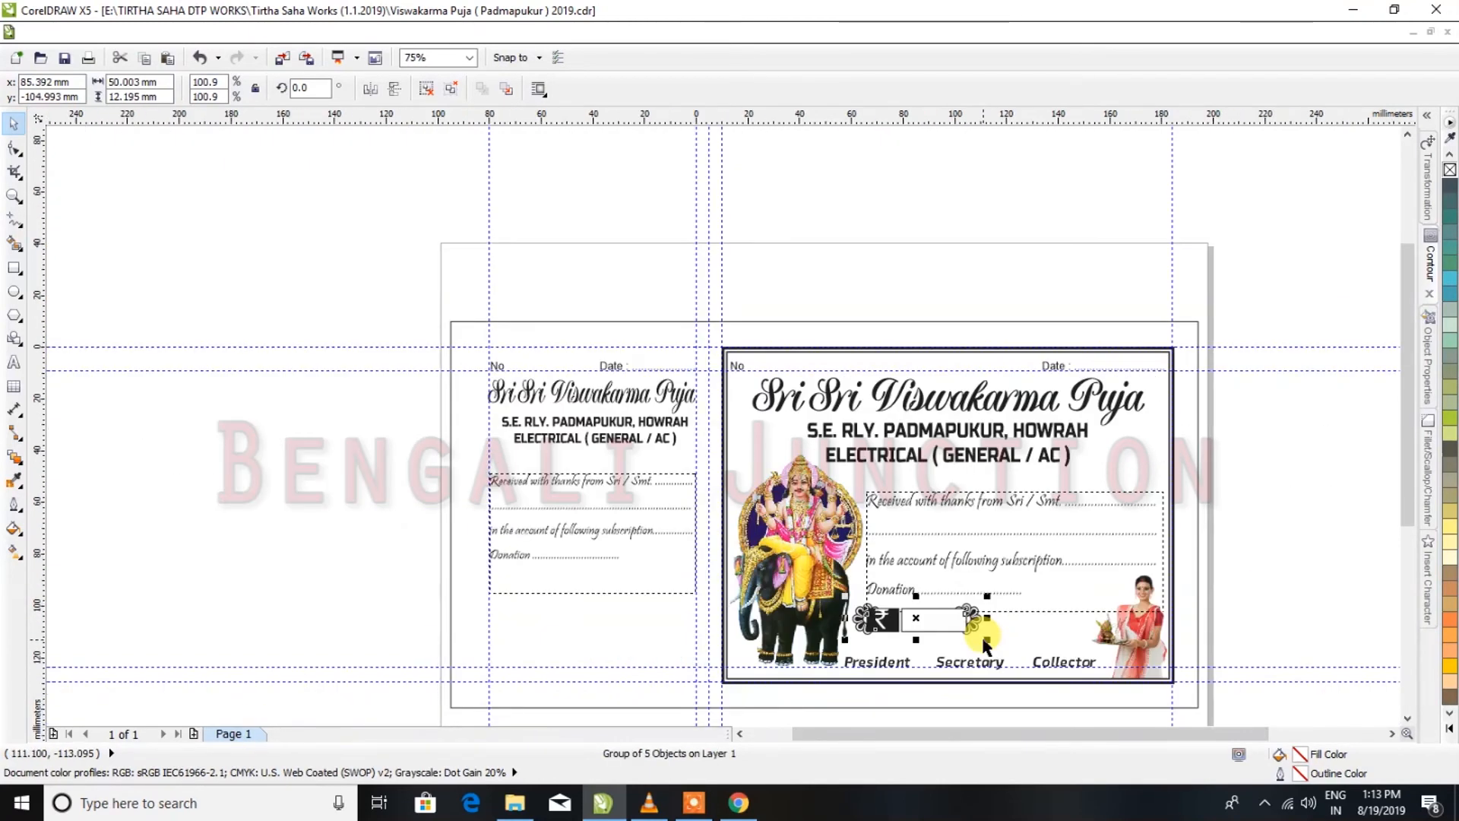
# Copy the rupee amount box into the counterfoil just below its receipt paragraph, near the outer guideline
pyautogui.click(1011, 563)
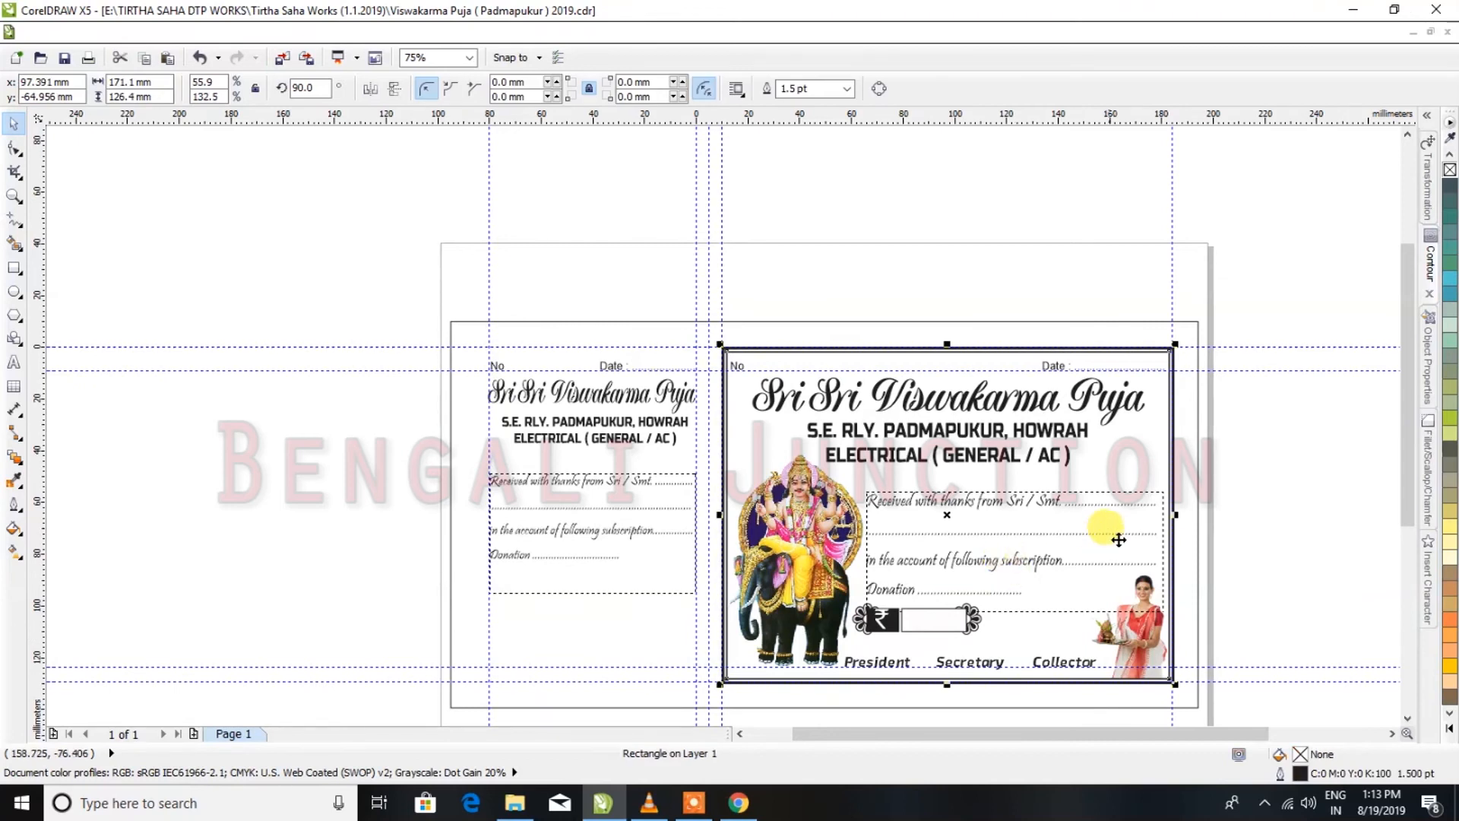
pyautogui.click(1274, 509)
pyautogui.moveTo(928, 612); pyautogui.dragTo(572, 608)
# Duplicate the President, Secretary and Collector labels and shift the copies level across into the counterfoil, about 138 mm from the originals
pyautogui.click(987, 667)
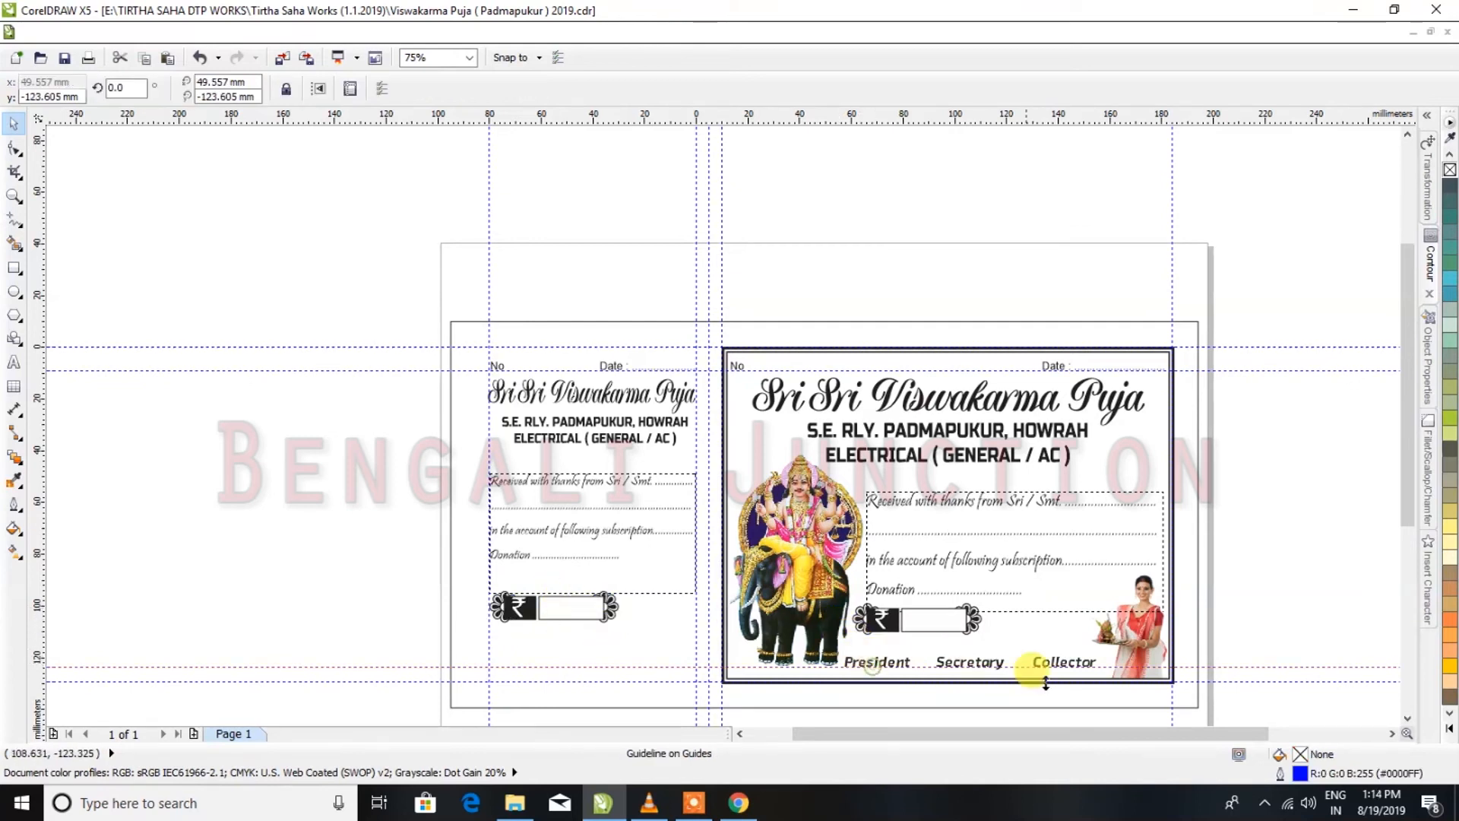
pyautogui.moveTo(1089, 722); pyautogui.dragTo(812, 638)
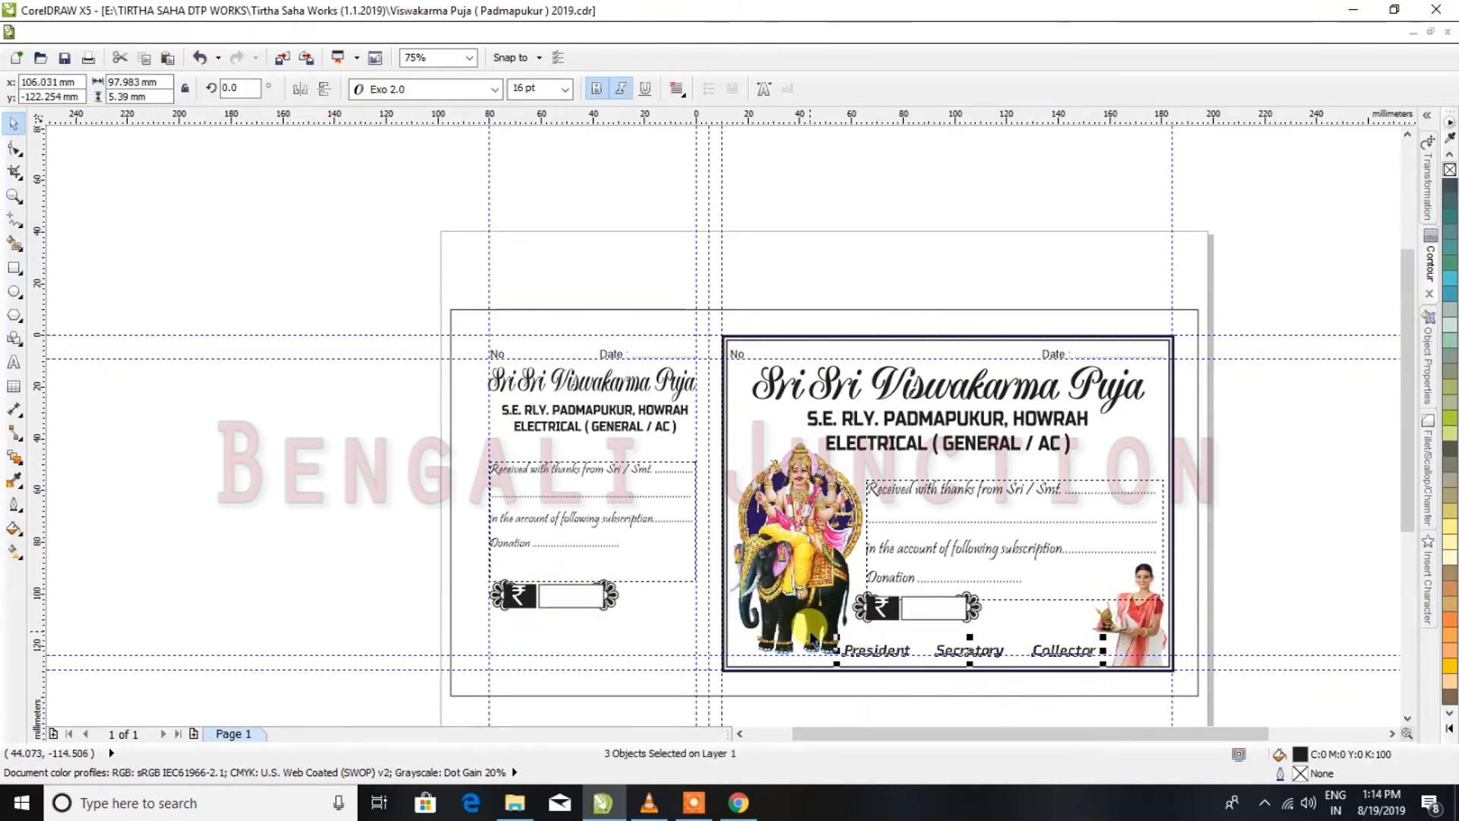
pyautogui.press('+')
pyautogui.press('Left')
pyautogui.press('Left')
pyautogui.press('Left')
pyautogui.press('Left')
pyautogui.press('Left')
pyautogui.press('Left')
pyautogui.press('Left')
pyautogui.press('Left')
pyautogui.press('Left')
pyautogui.press('Left')
pyautogui.press('Left')
pyautogui.press('Left')
pyautogui.press('Left')
pyautogui.press('Left')
pyautogui.press('Left')
pyautogui.press('Left')
pyautogui.press('Left')
pyautogui.press('Left')
pyautogui.press('Left')
pyautogui.press('Left')
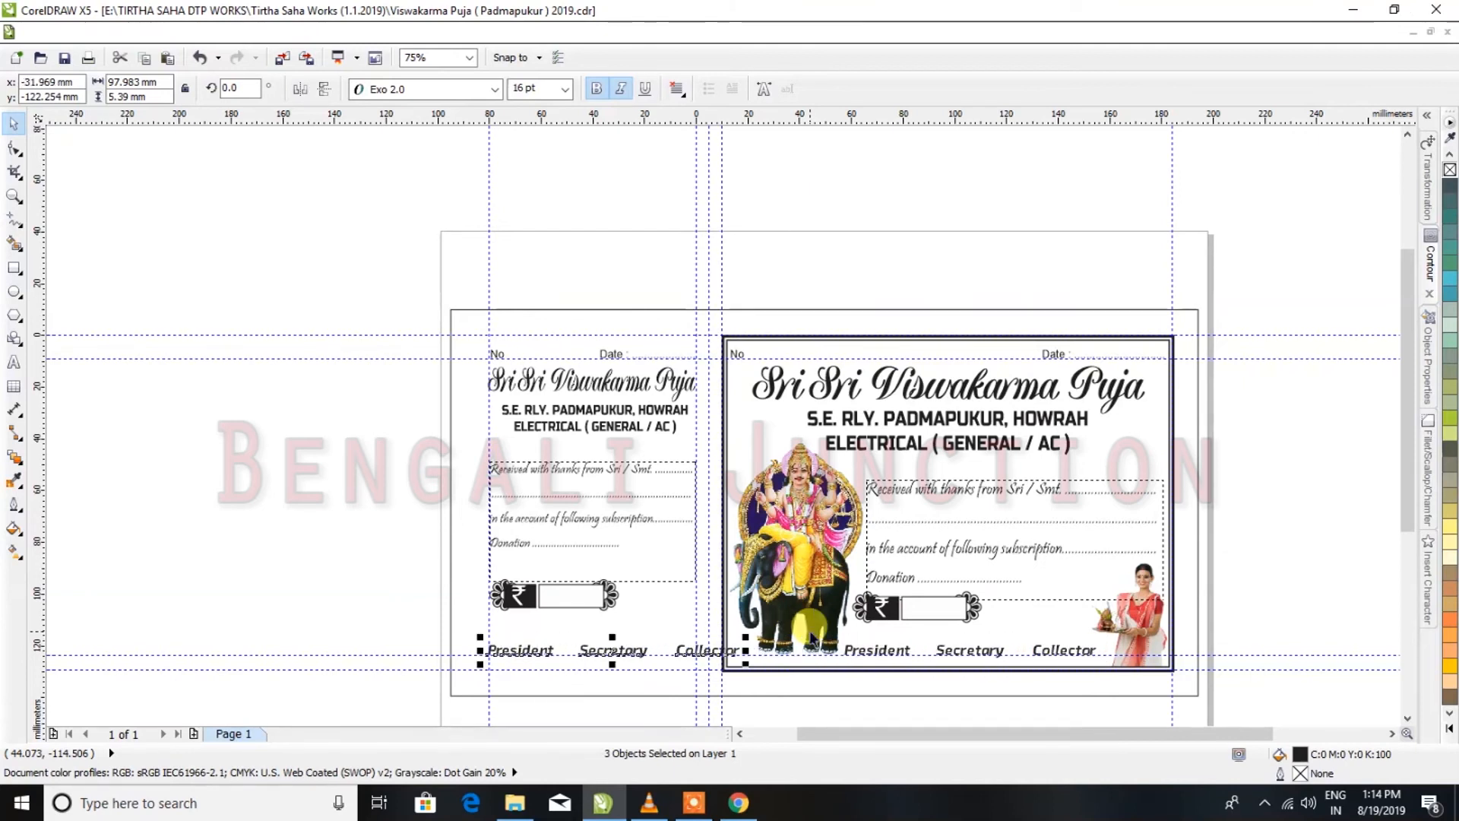
pyautogui.press('Down')
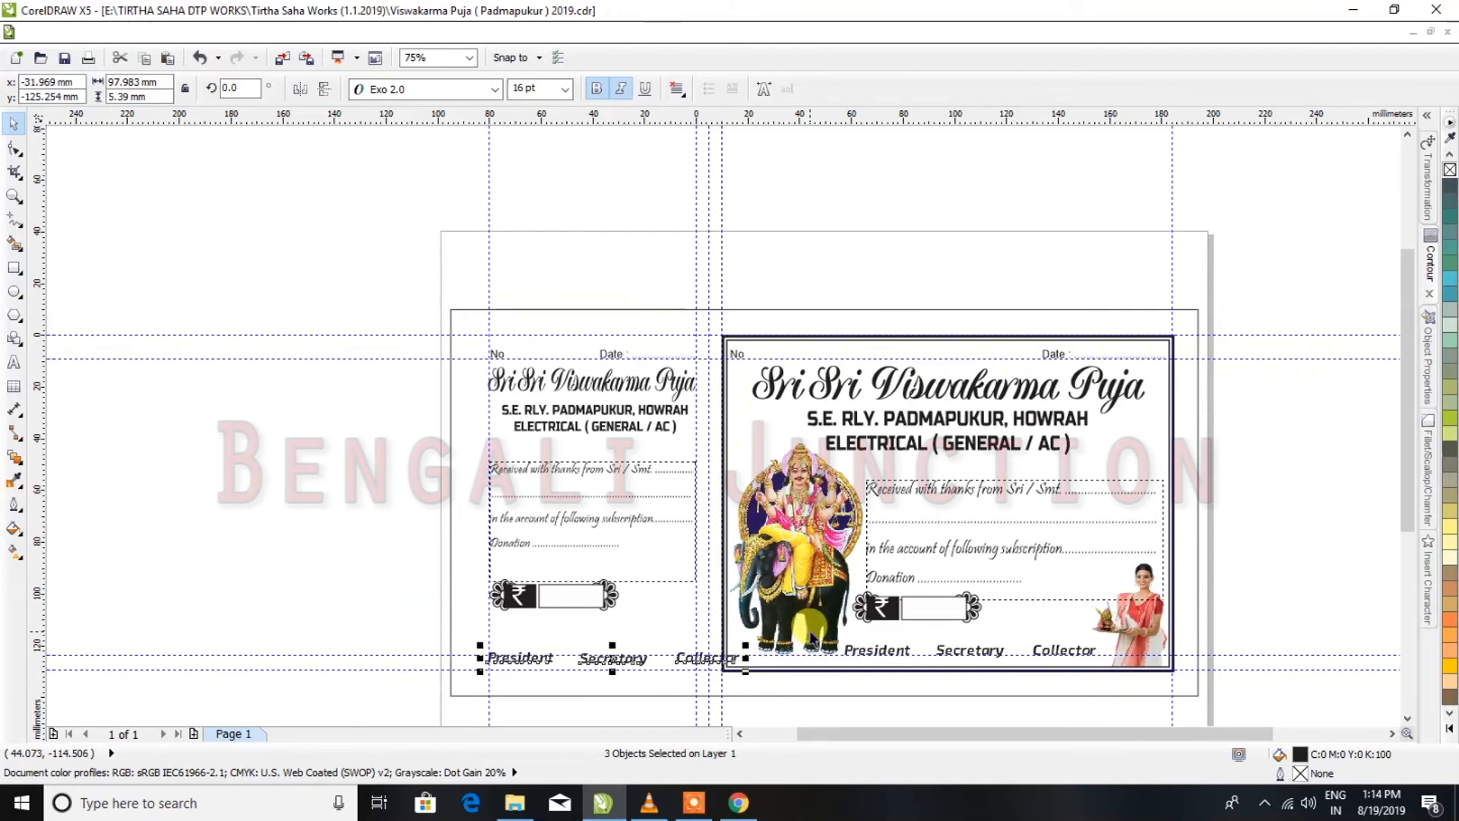
pyautogui.press('Up')
# Narrow the counterfoil's three signature labels to about 81 mm overall and lower them 4.5 mm to just above the bottom guideline
pyautogui.scroll(1, 711, 654)
pyautogui.moveTo(775, 634); pyautogui.dragTo(687, 635)
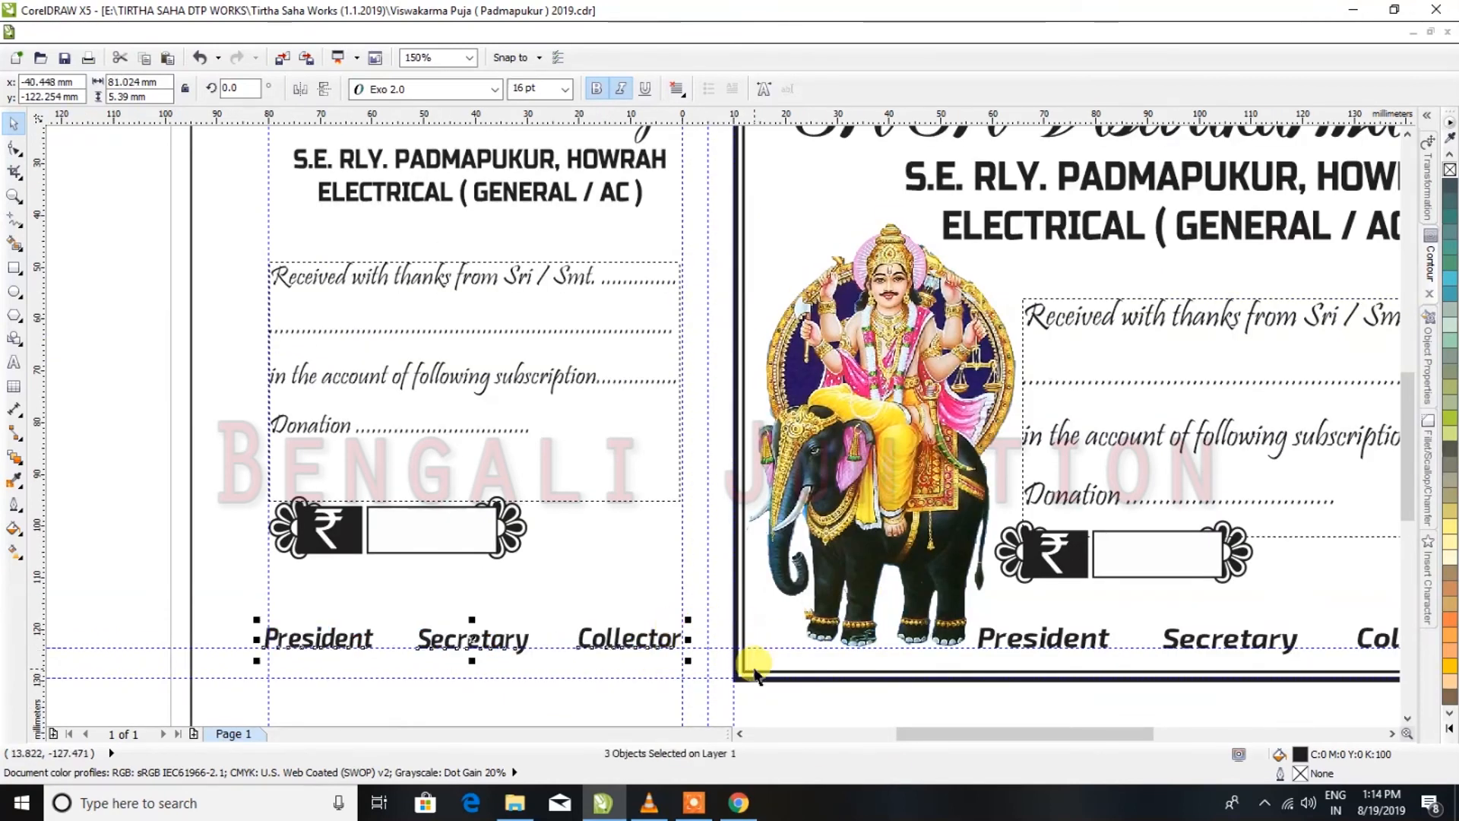
pyautogui.hotkey('ctrl', 'Down')
pyautogui.hotkey('ctrl', 'Down')
pyautogui.hotkey('ctrl', 'Down')
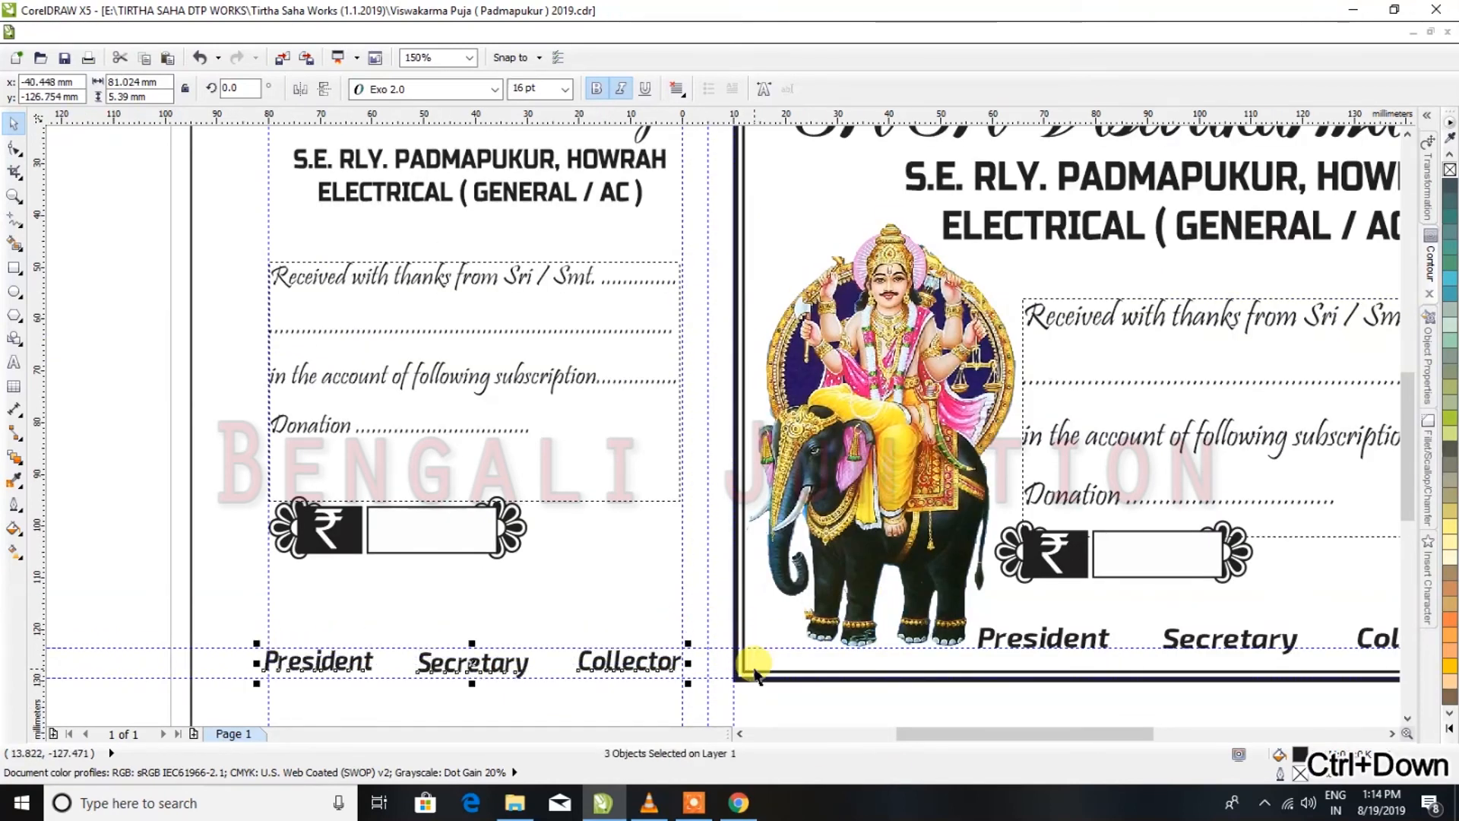
# Move the counterfoil's rupee amount box down 3 mm and save the receipt file
pyautogui.click(494, 531)
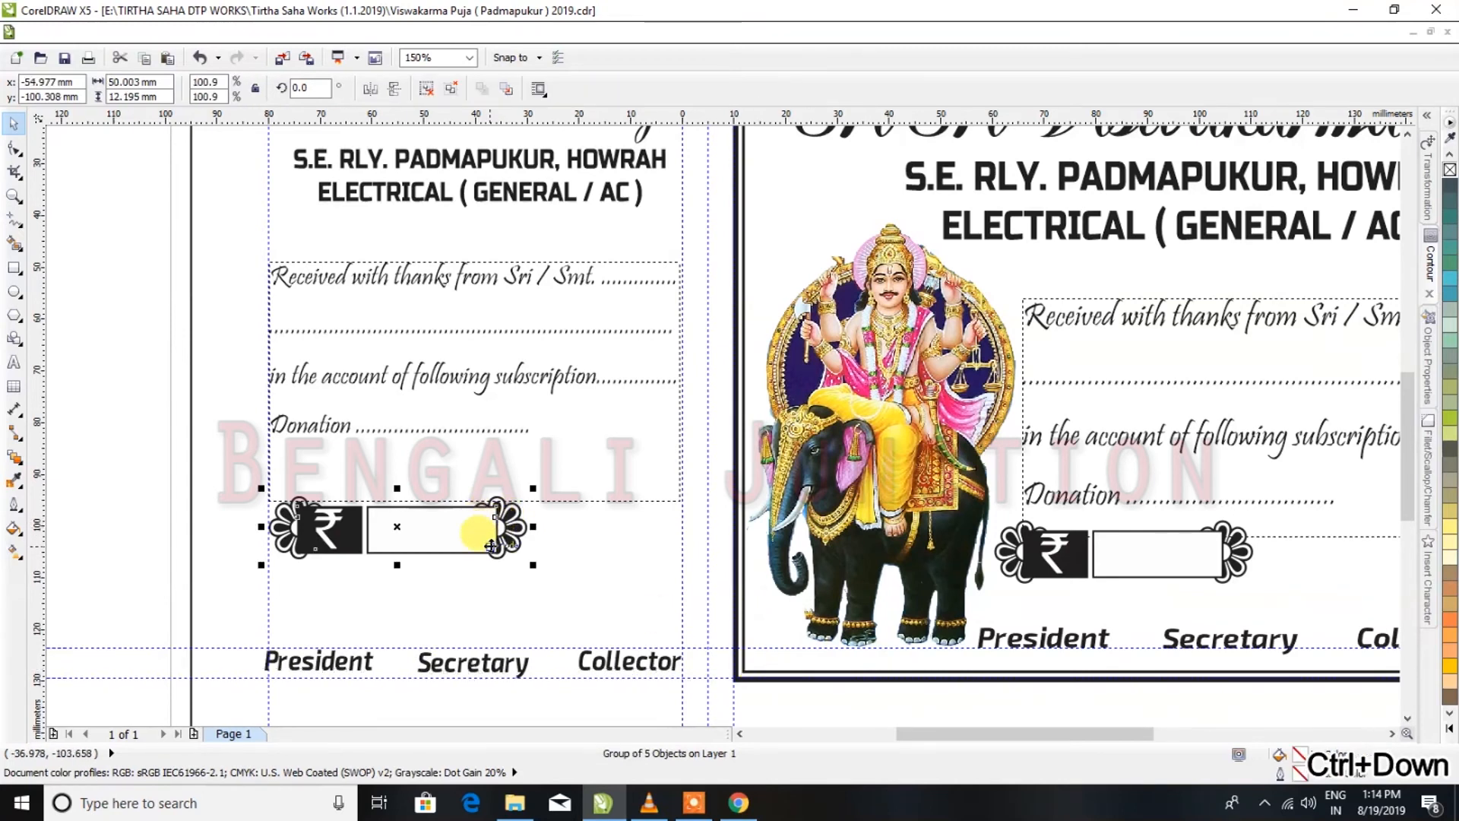
pyautogui.hotkey('ctrl', 'Down')
pyautogui.hotkey('ctrl', 'Down')
pyautogui.scroll(-2, 491, 544)
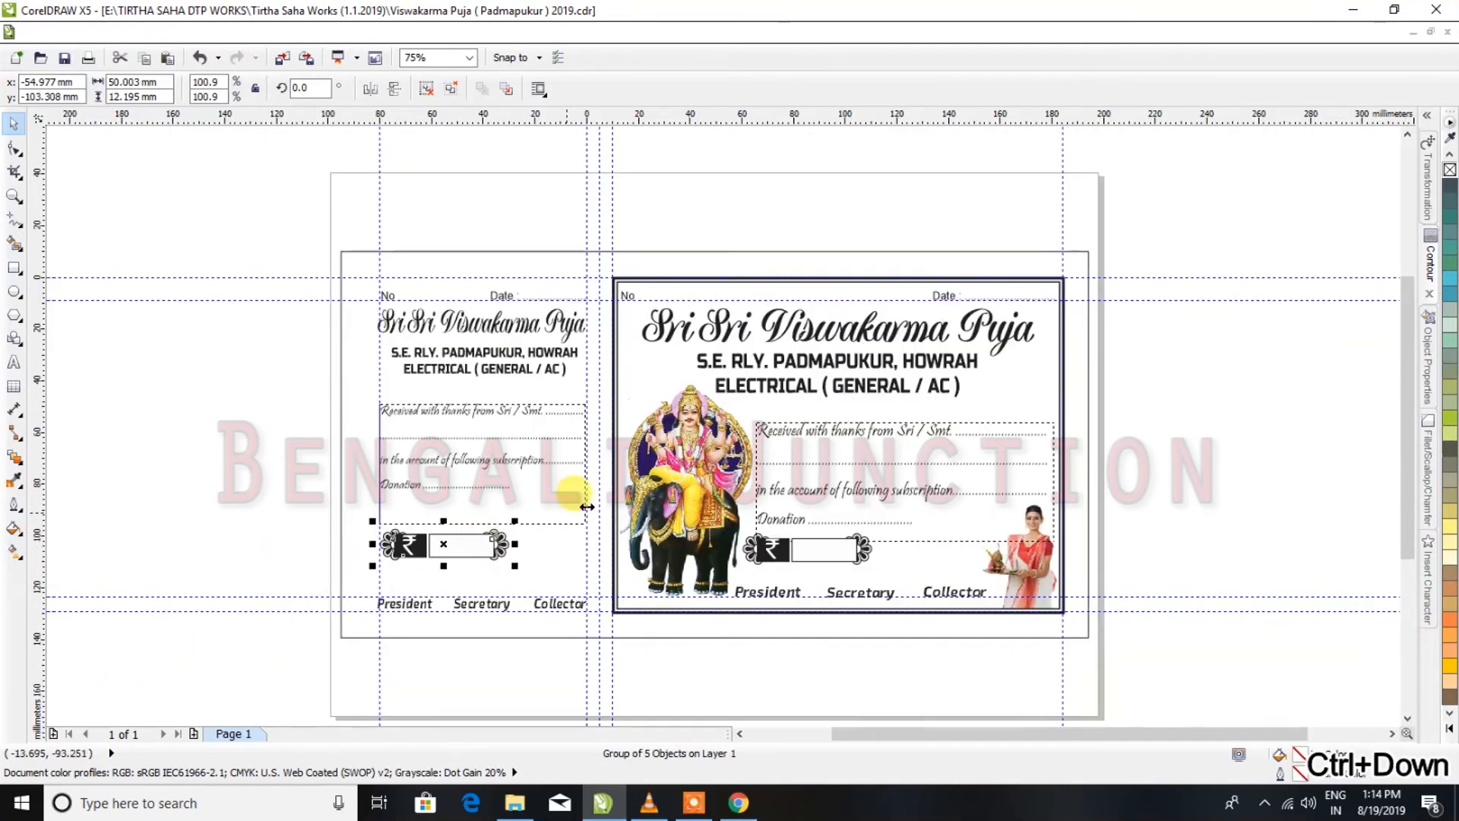
pyautogui.click(1132, 428)
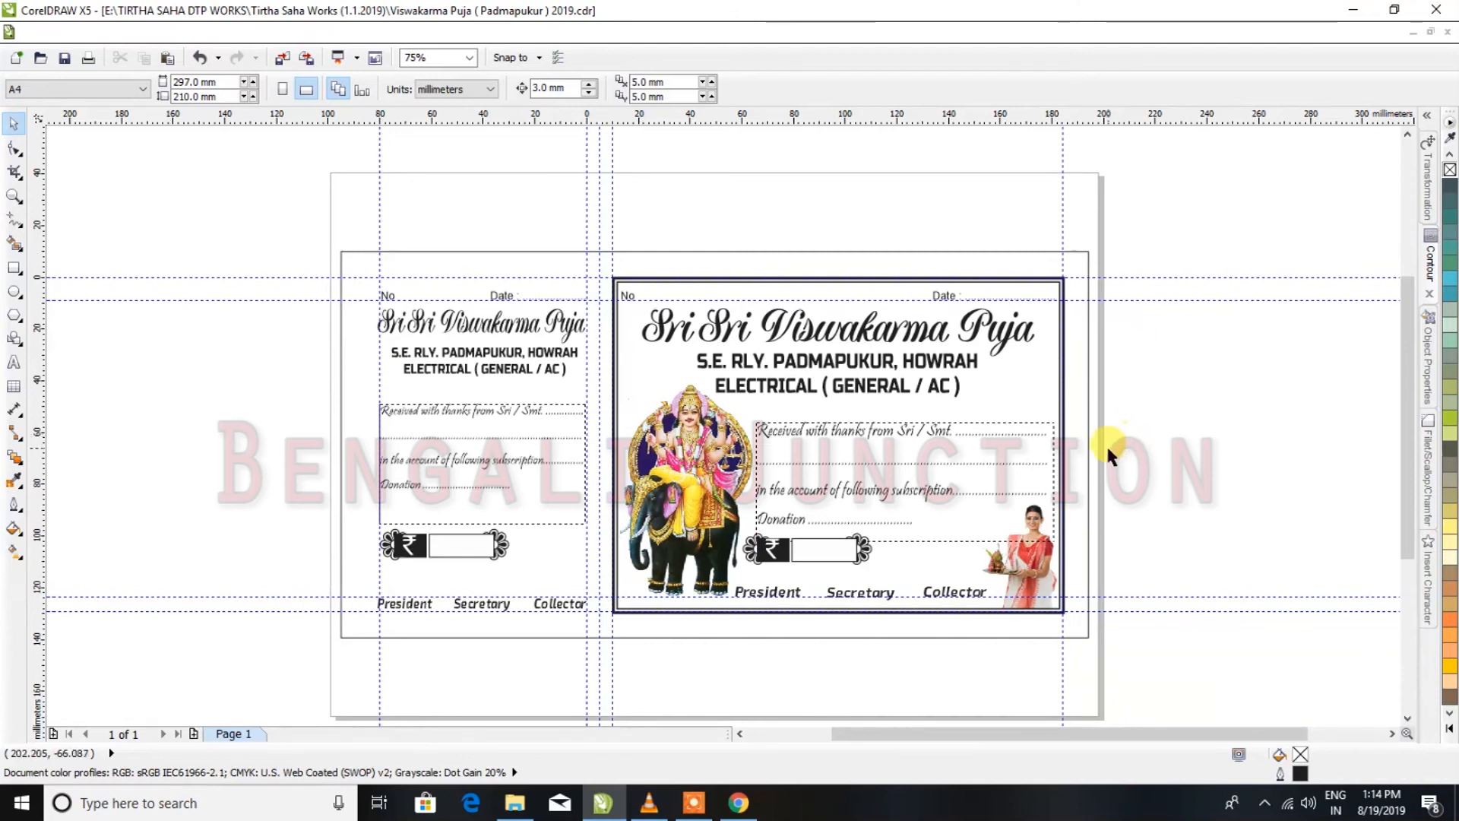
pyautogui.hotkey('ctrl', 's')
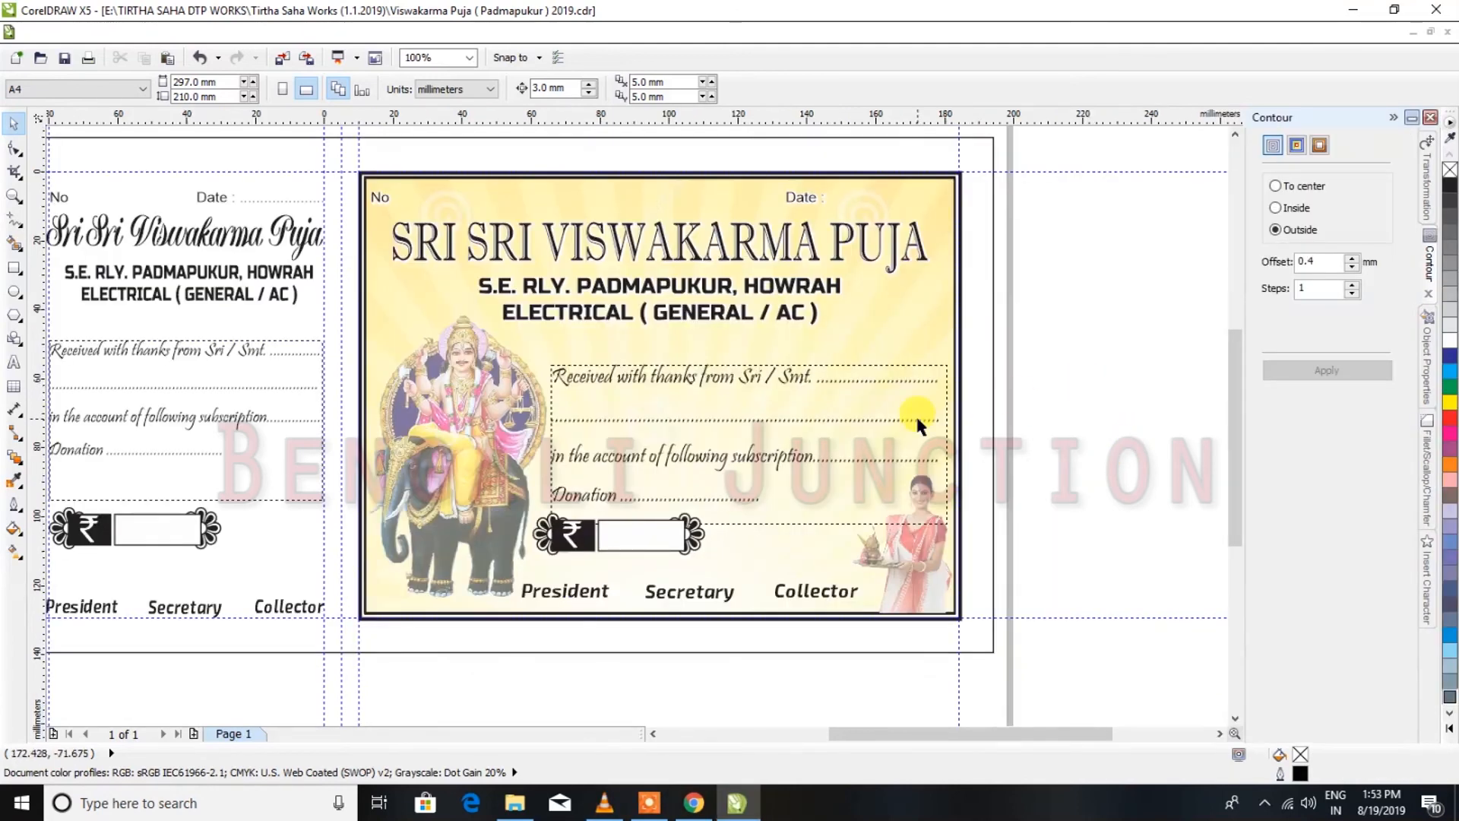
# Tighten the line spacing of the receipt paragraph in the main section
pyautogui.scroll(-1, 918, 422)
pyautogui.scroll(1, 788, 398)
pyautogui.scroll(-1, 788, 398)
pyautogui.click(826, 191)
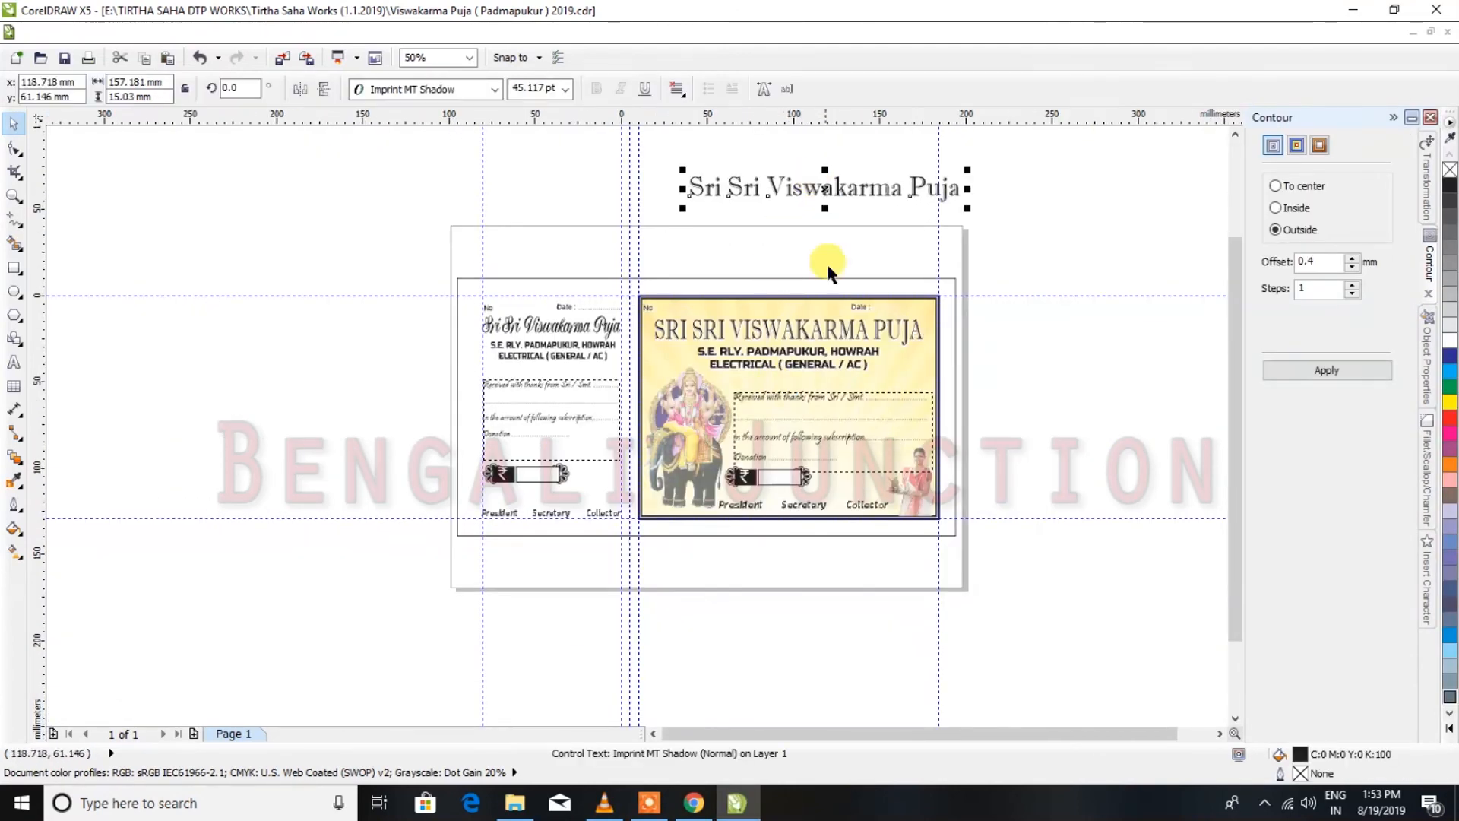
pyautogui.scroll(1, 808, 365)
pyautogui.click(795, 396)
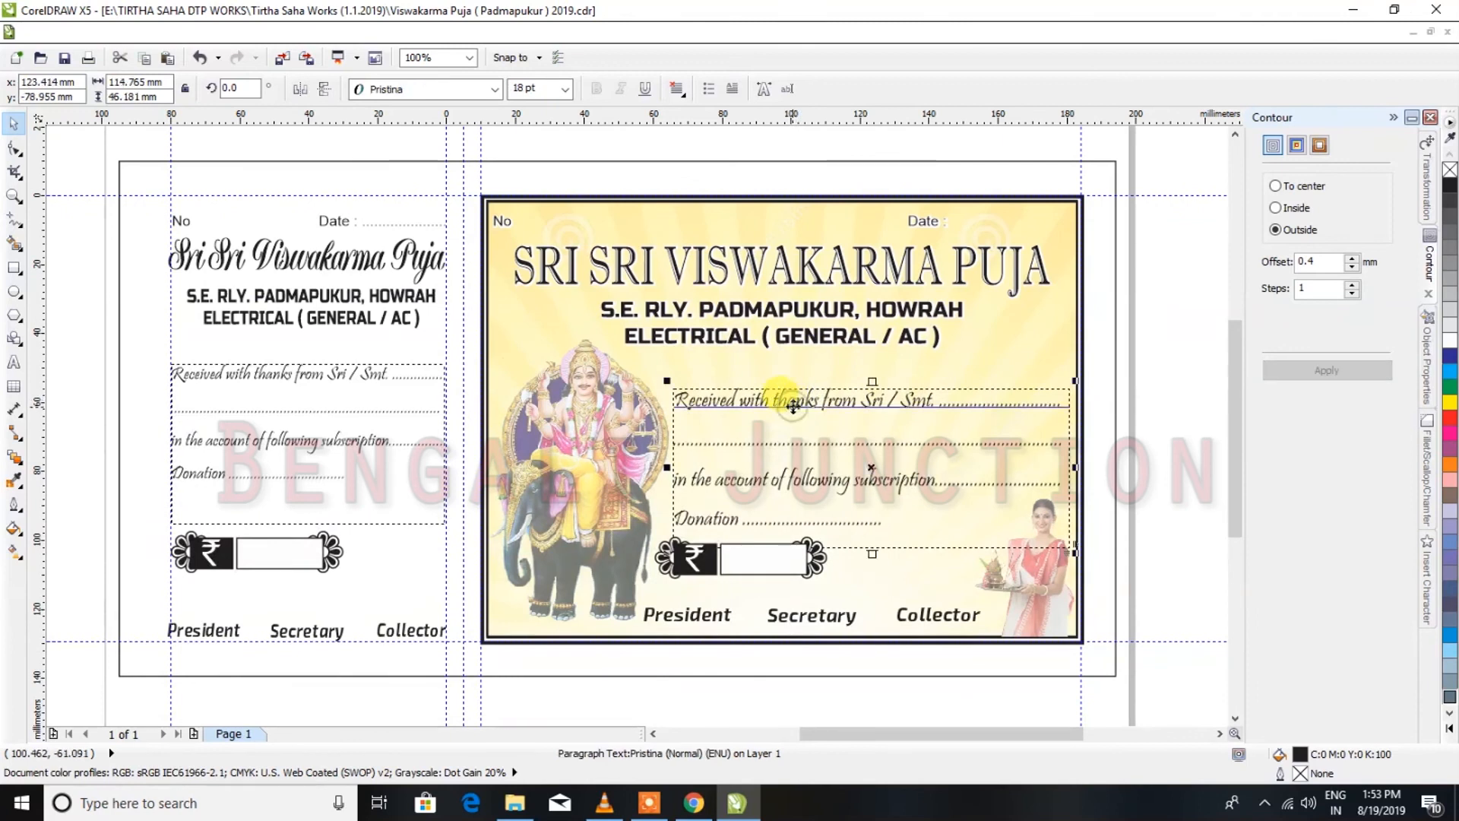
pyautogui.click(14, 148)
pyautogui.moveTo(670, 554); pyautogui.dragTo(671, 490)
pyautogui.click(17, 127)
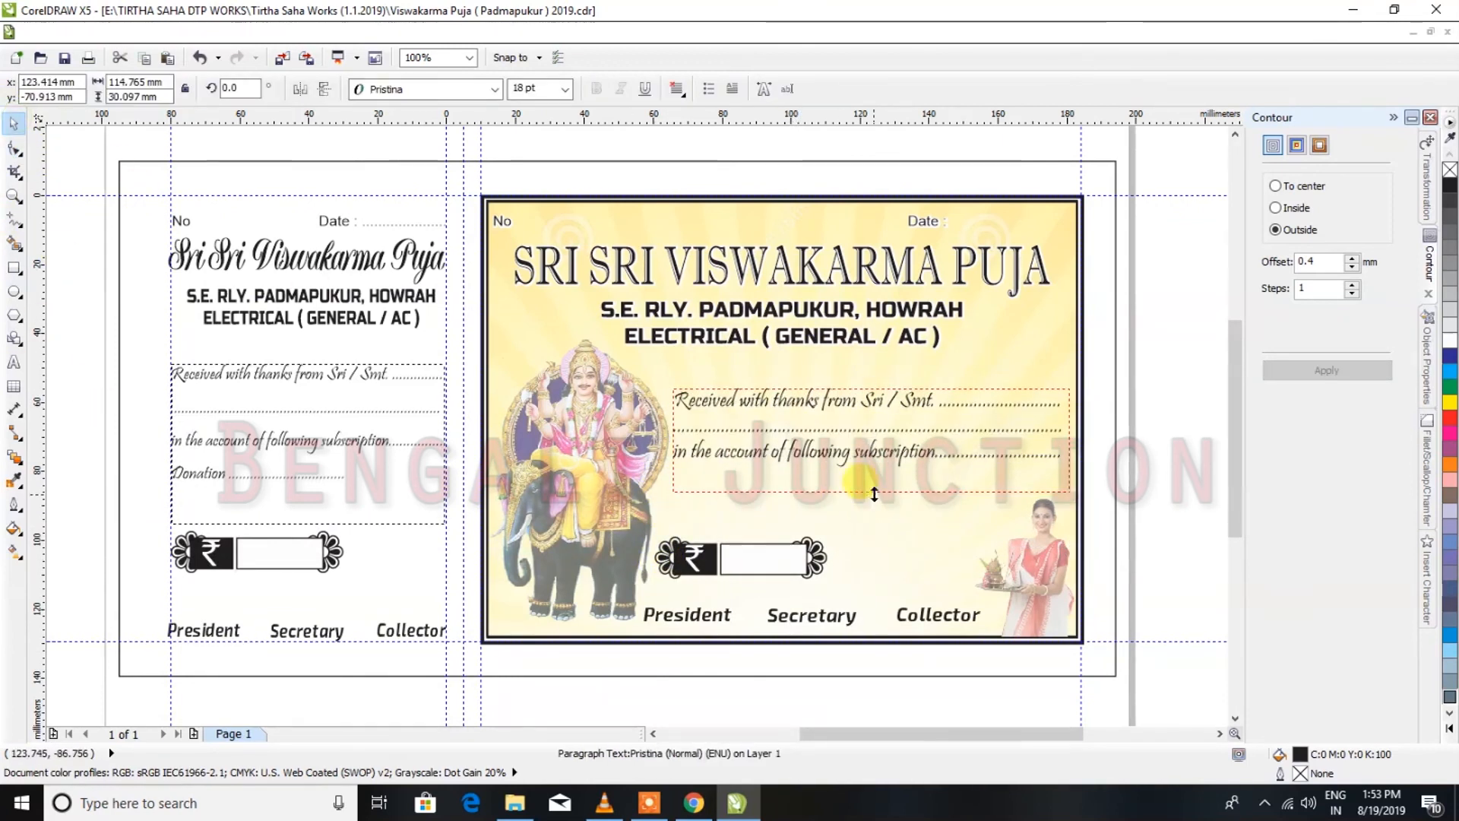
# Try converting the main receipt paragraph to curves and stretching it to about 38.8 mm high, and undo both changes
pyautogui.hotkey('ctrl', 'q')
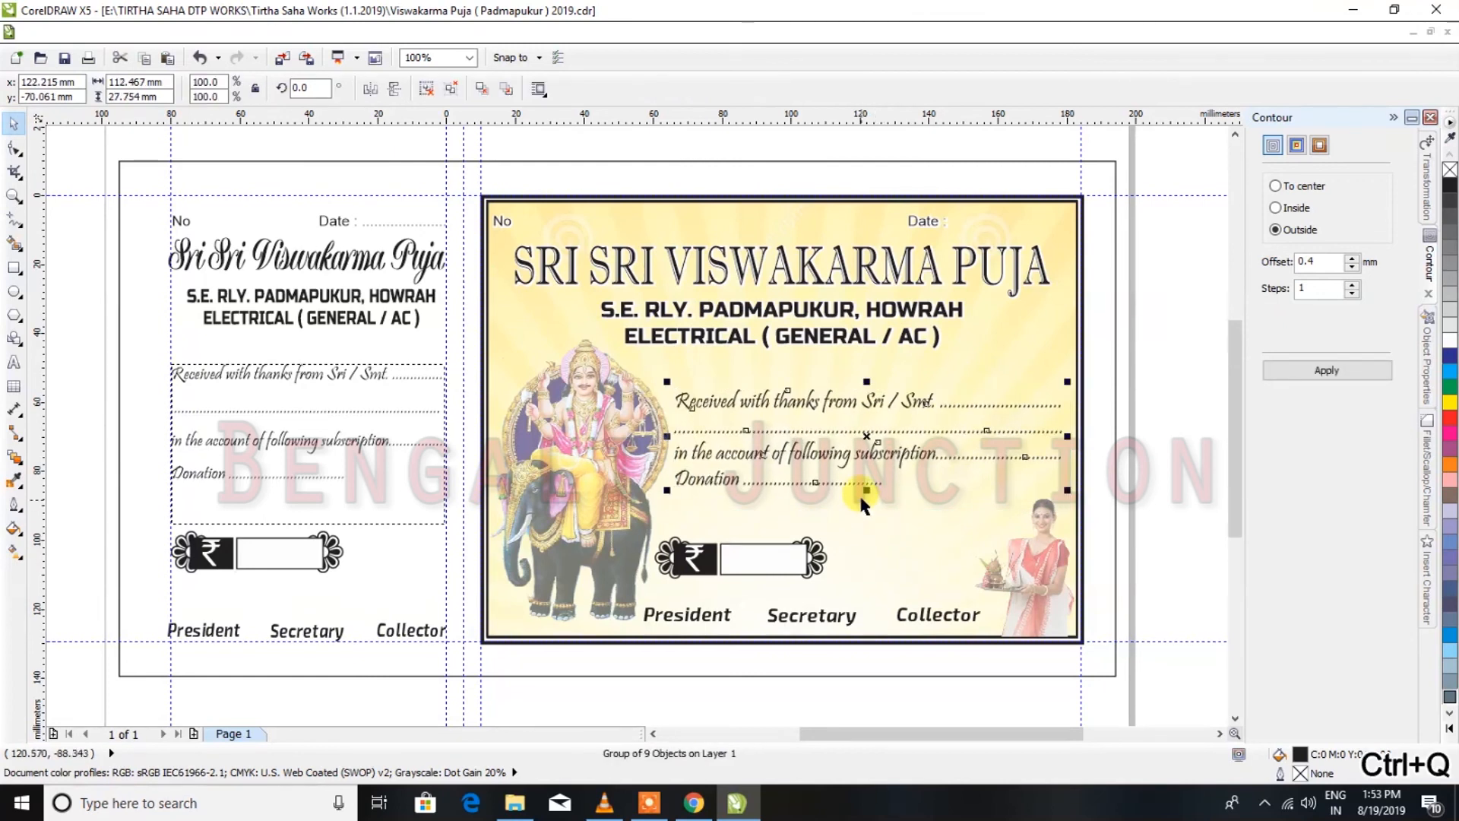
pyautogui.moveTo(866, 486); pyautogui.dragTo(866, 527)
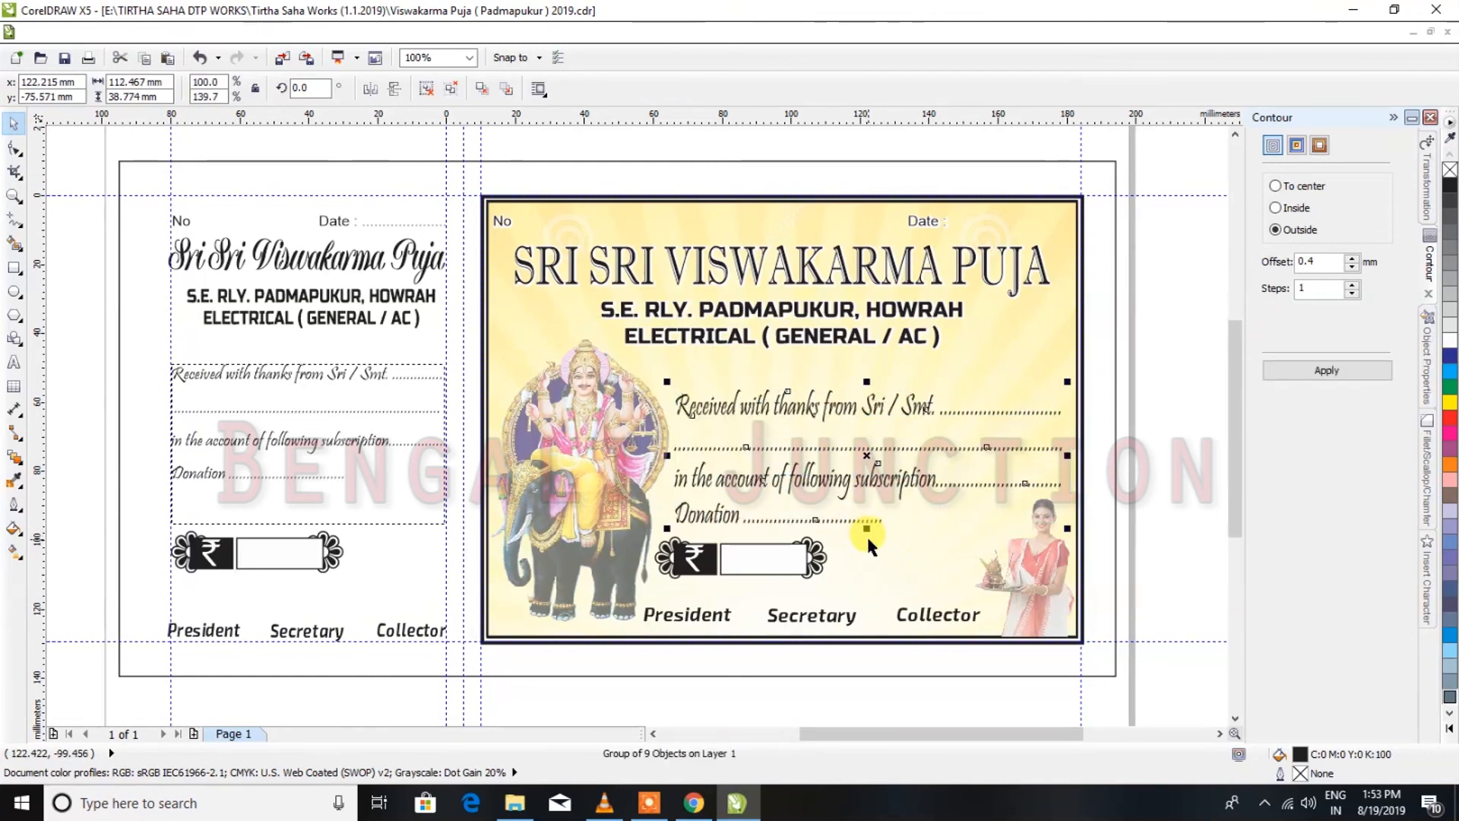
pyautogui.click(1151, 347)
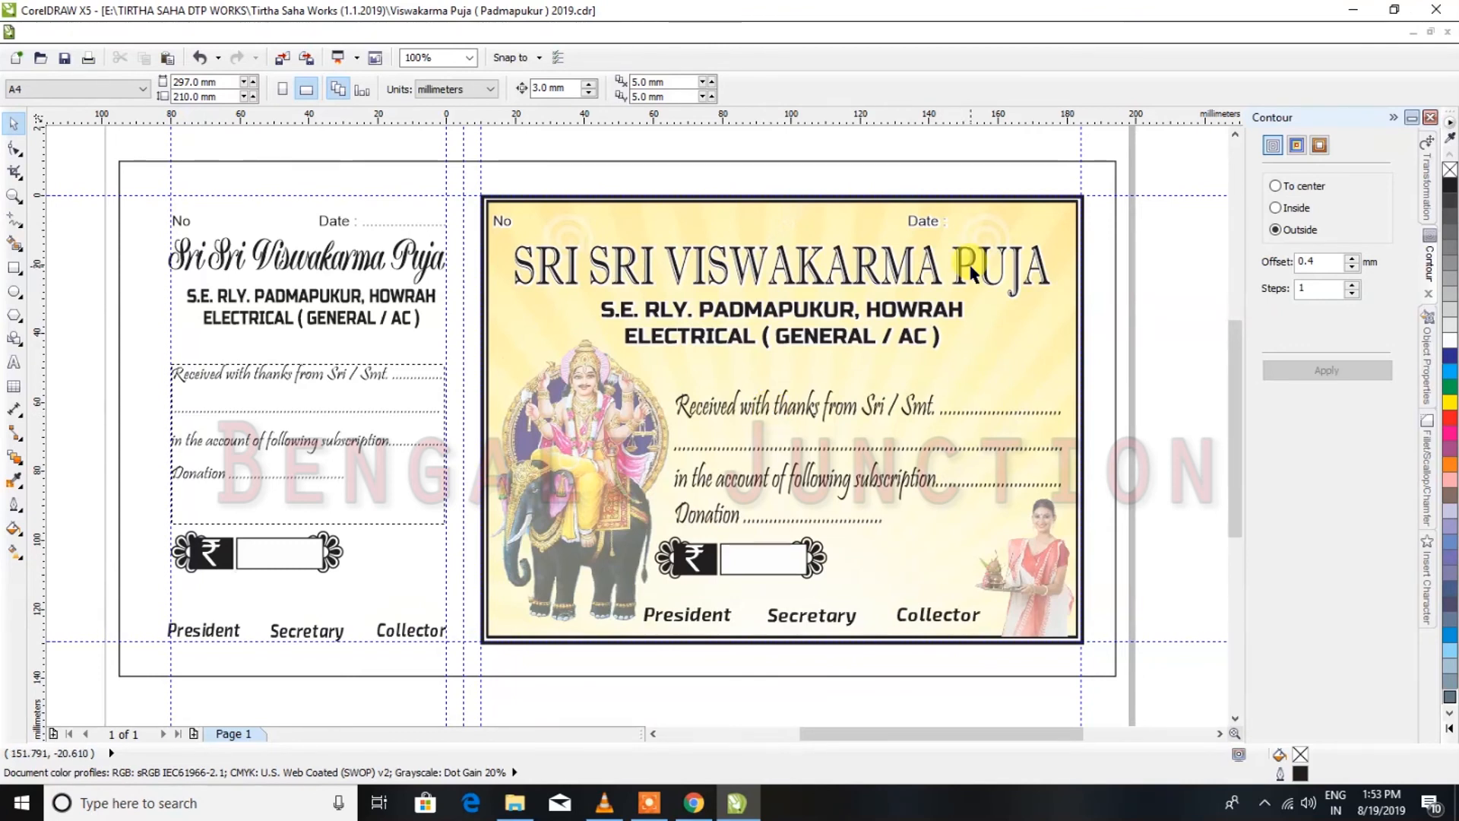
pyautogui.hotkey('ctrl', 'z')
pyautogui.hotkey('ctrl', 'z')
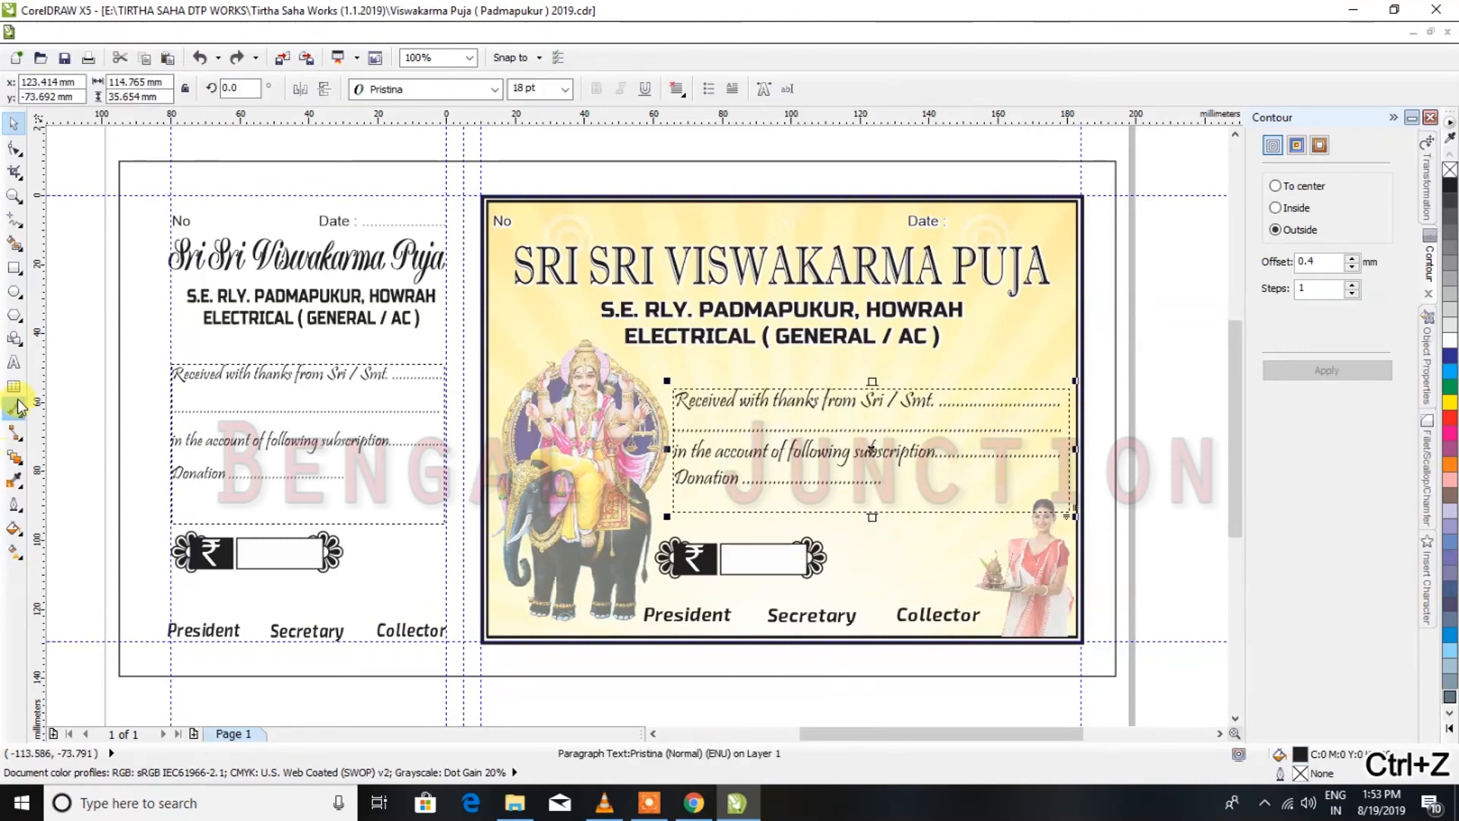
# Shorten the dotted second line of the main receipt paragraph so that "in the account" fits at the end of that line
pyautogui.click(14, 362)
pyautogui.scroll(2, 872, 440)
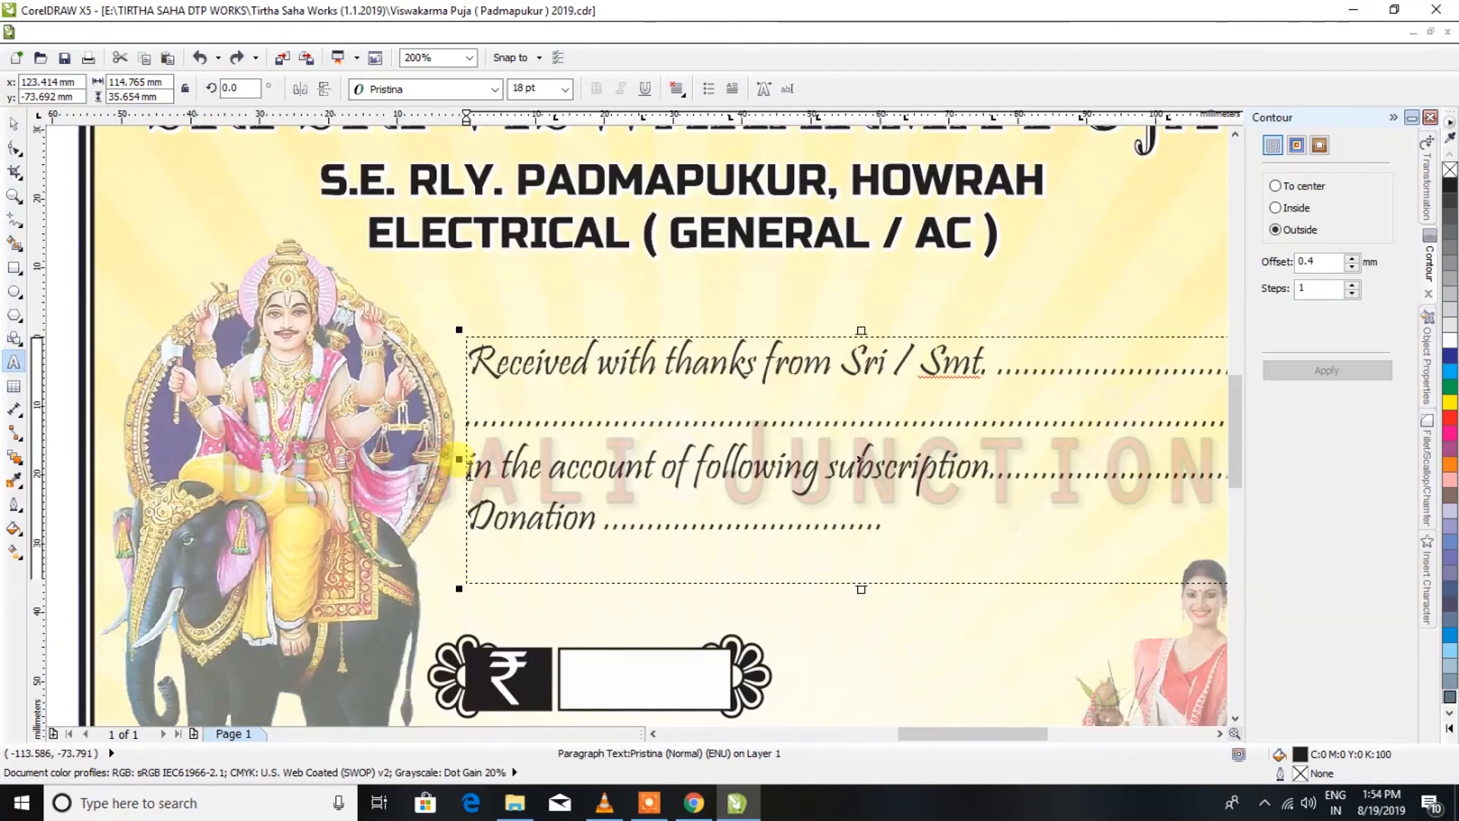
pyautogui.press('BackSpace')
pyautogui.press('BackSpace')
pyautogui.press('BackSpace')
pyautogui.press('BackSpace')
pyautogui.press('BackSpace')
pyautogui.press('BackSpace')
pyautogui.press('BackSpace')
pyautogui.press('BackSpace')
pyautogui.press('BackSpace')
pyautogui.press('BackSpace')
pyautogui.press('BackSpace')
pyautogui.press('BackSpace')
pyautogui.press('BackSpace')
pyautogui.press('BackSpace')
pyautogui.press('BackSpace')
pyautogui.press('BackSpace')
pyautogui.press('BackSpace')
pyautogui.press('BackSpace')
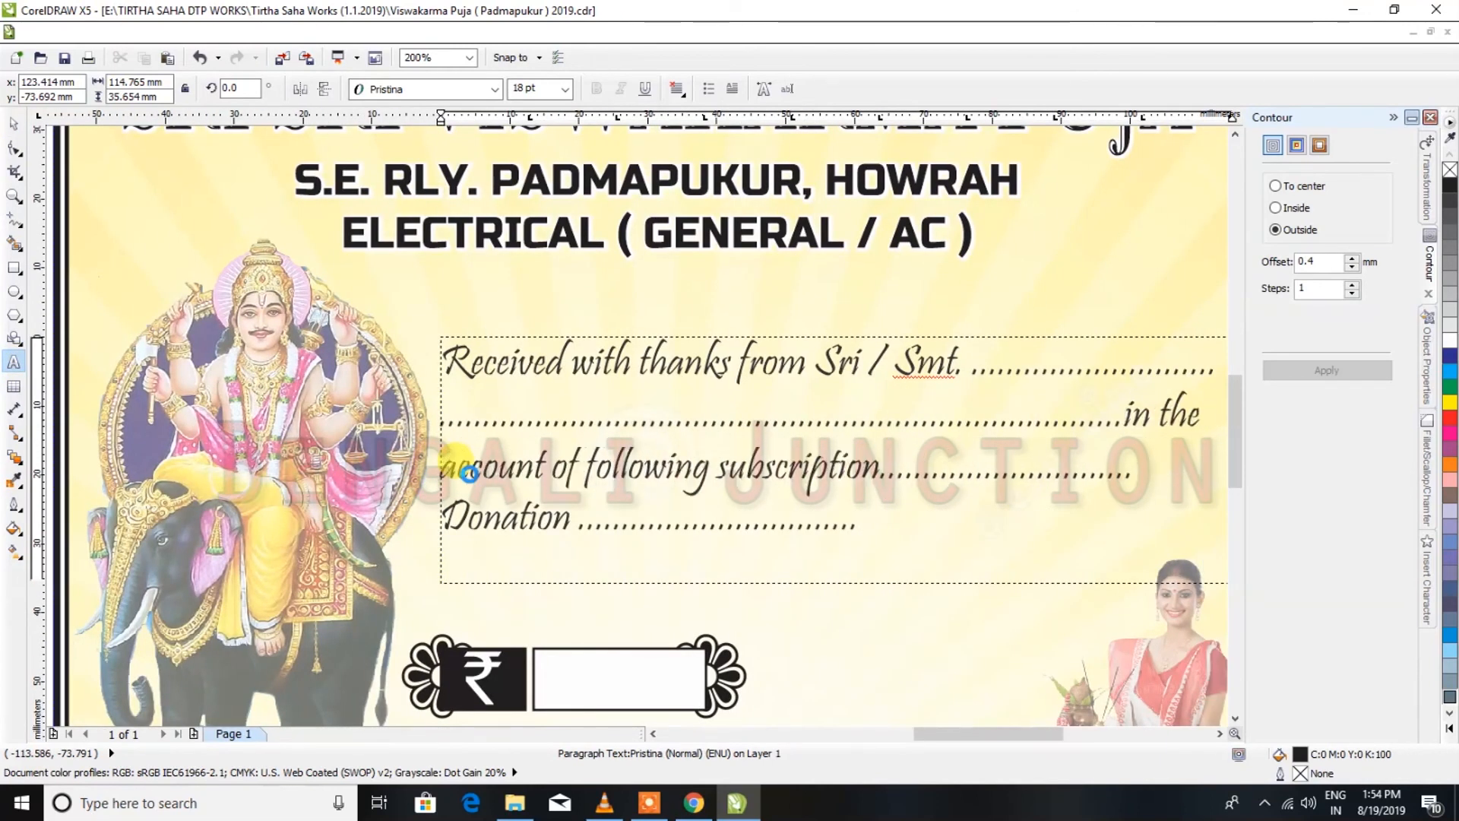
pyautogui.press('BackSpace')
pyautogui.scroll(-1, 454, 460)
pyautogui.press('BackSpace')
pyautogui.press('BackSpace')
pyautogui.press('BackSpace')
pyautogui.press('BackSpace')
pyautogui.press('BackSpace')
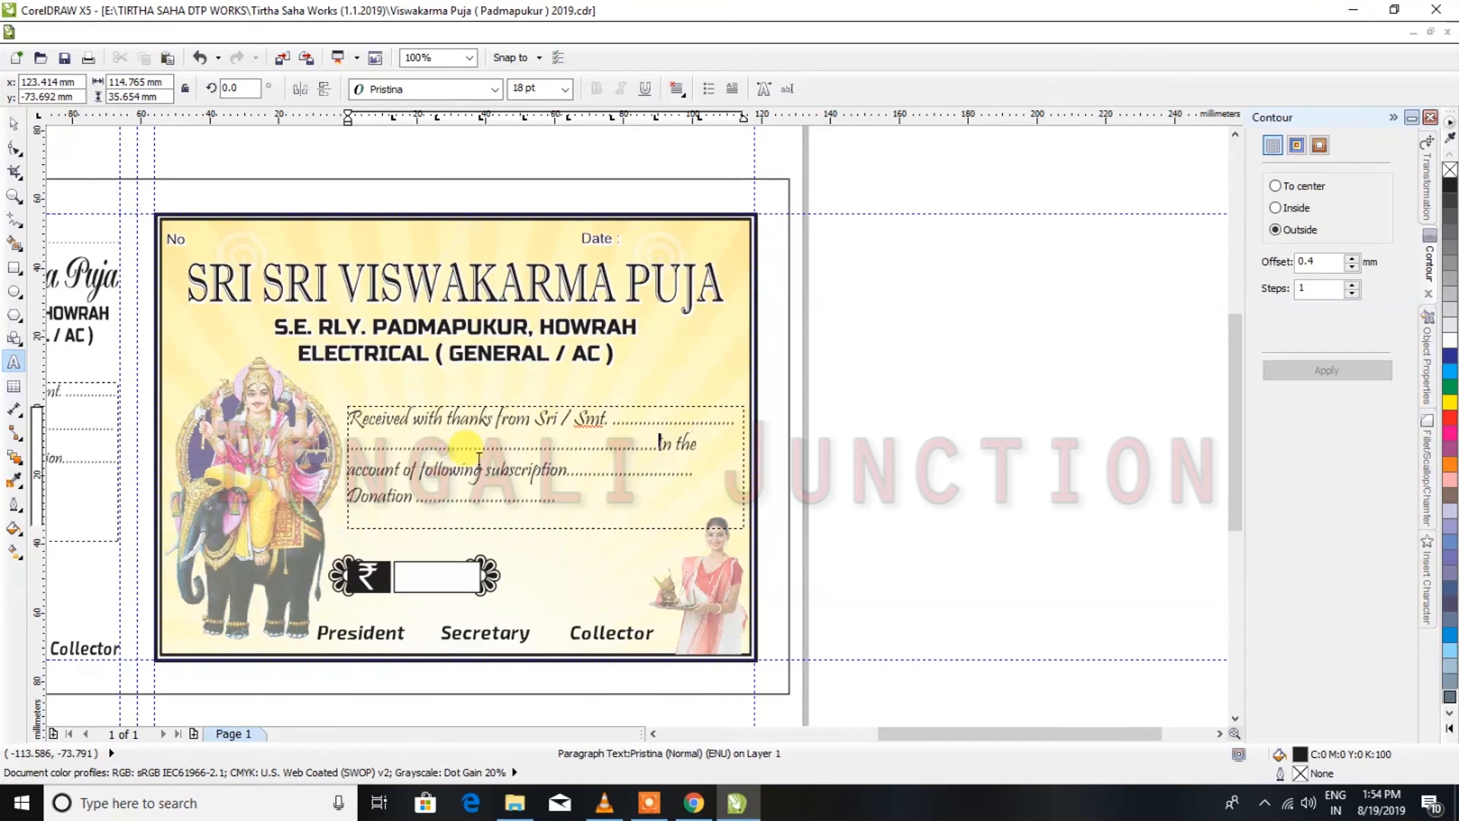
pyautogui.press('BackSpace')
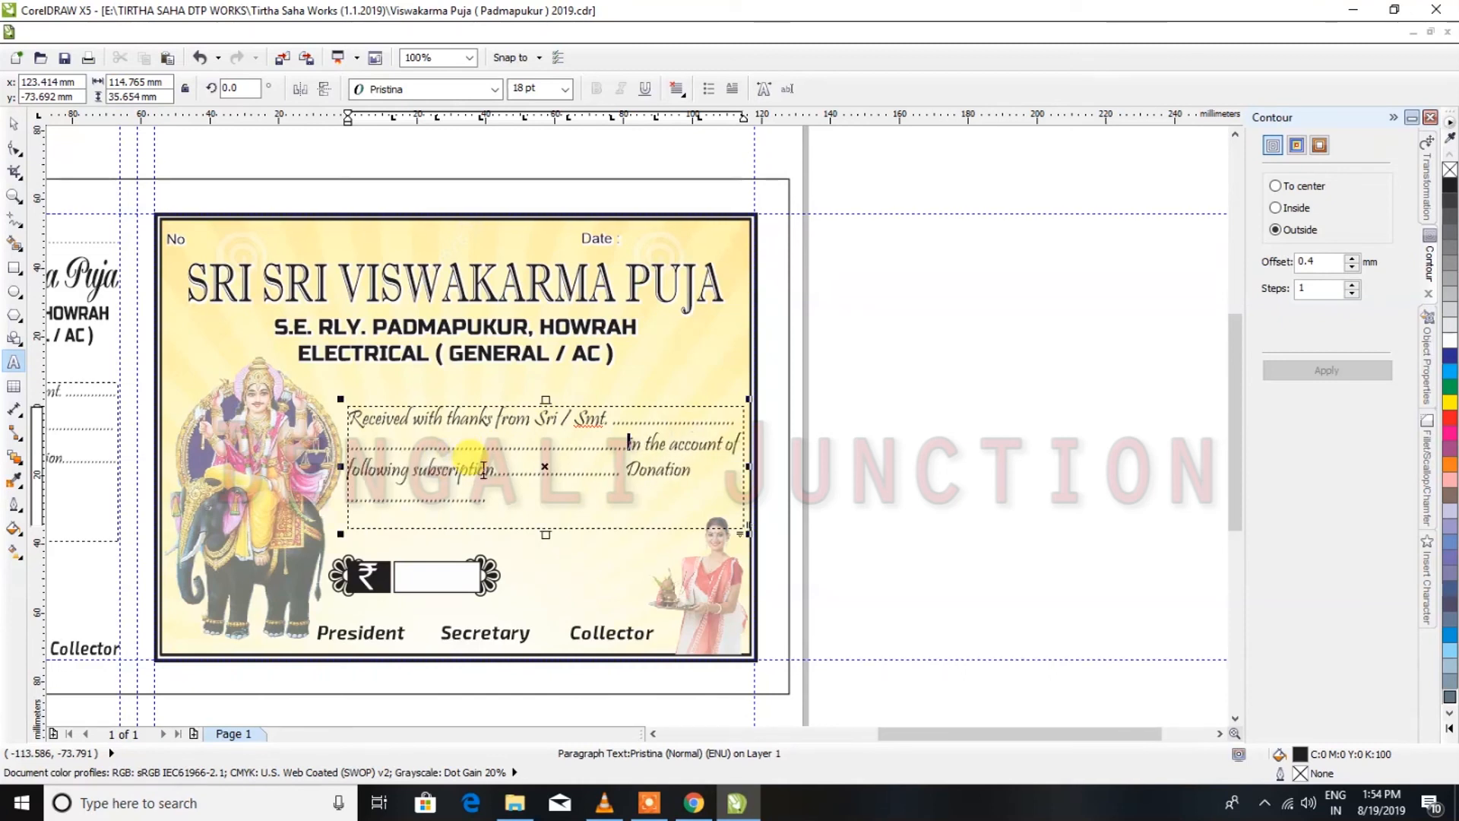
pyautogui.write('....')
# Lengthen the dotted blank after "subscription" in the main paragraph to fill its line, so "Donation" begins the next
pyautogui.click(594, 475)
pyautogui.write('..........')
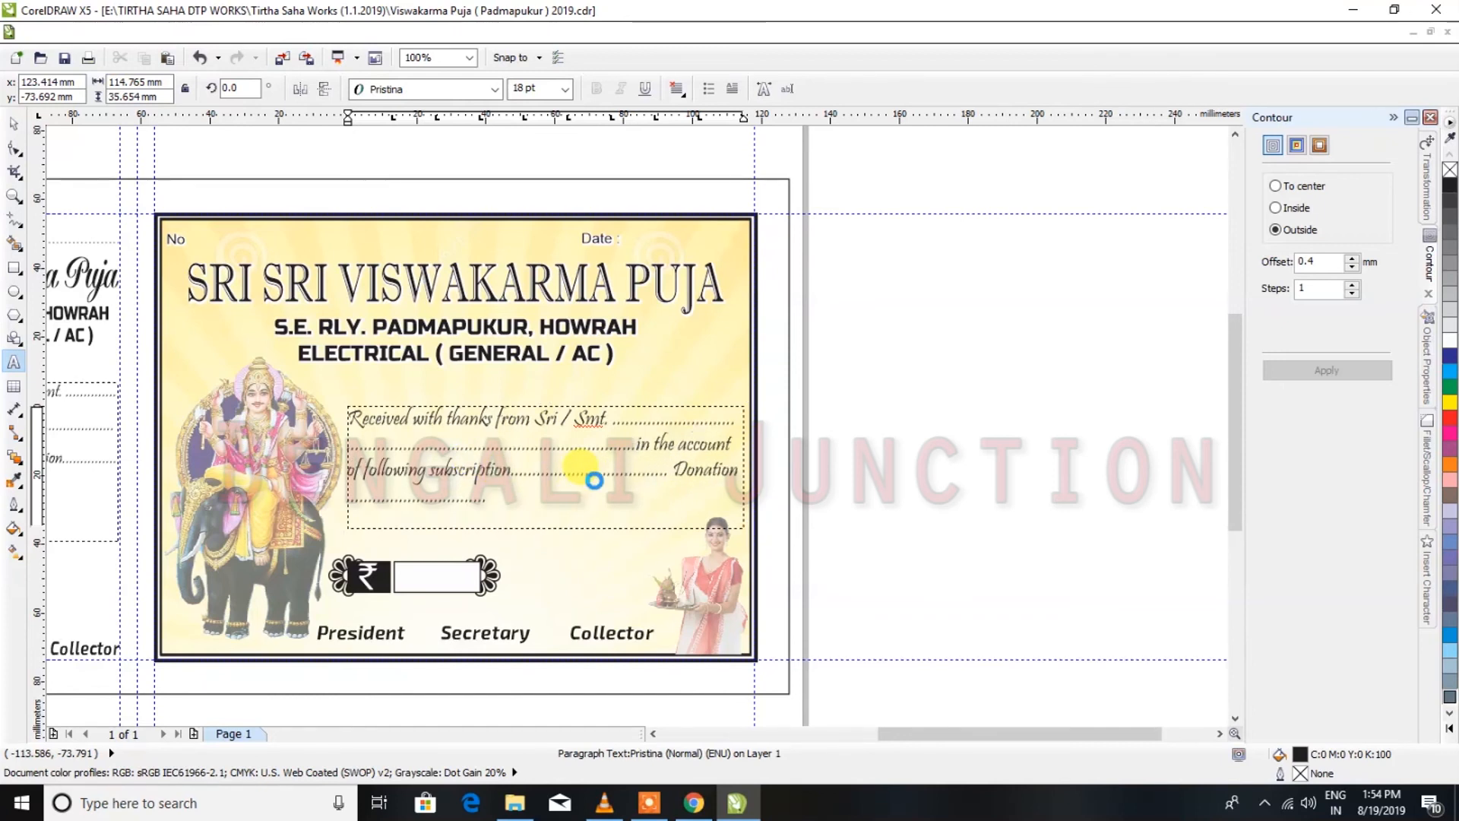
pyautogui.write('...........')
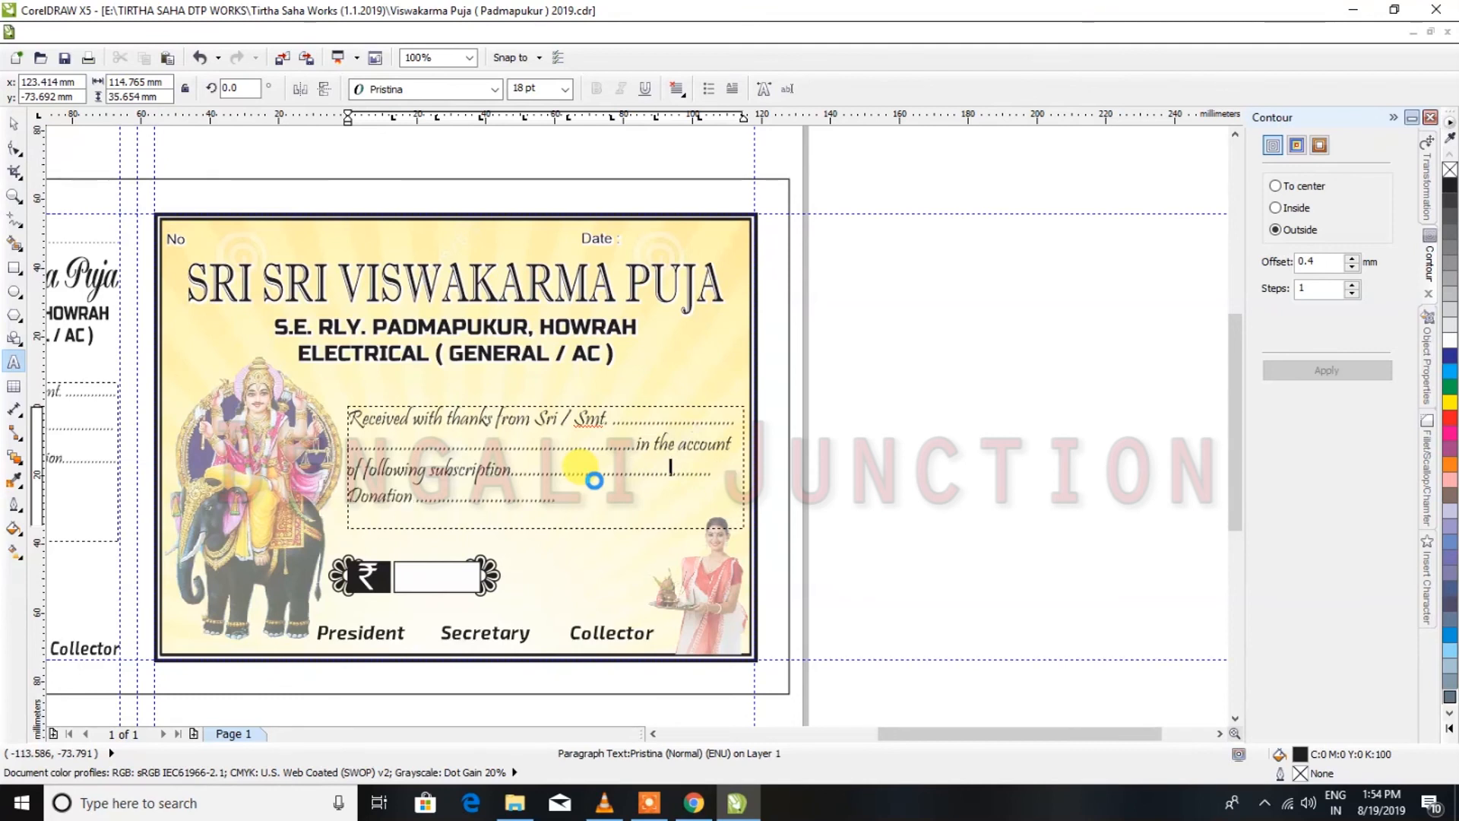
pyautogui.click(19, 125)
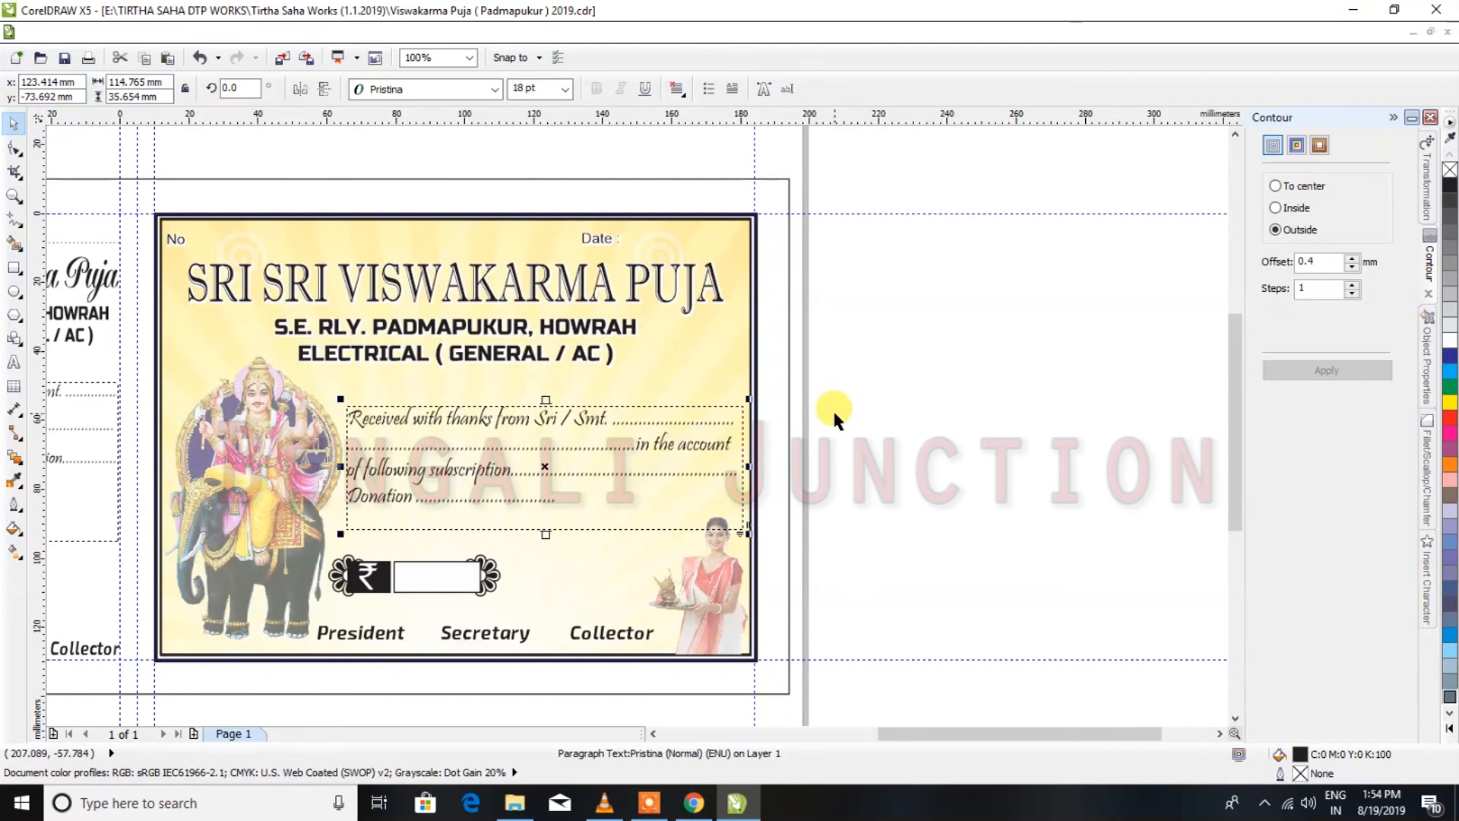
# Place a spare copy of the main receipt paragraph outside the page and convert the paragraph inside the receipt to curves
pyautogui.moveTo(558, 419); pyautogui.dragTo(1133, 270)
pyautogui.click(529, 418)
pyautogui.hotkey('ctrl', 'q')
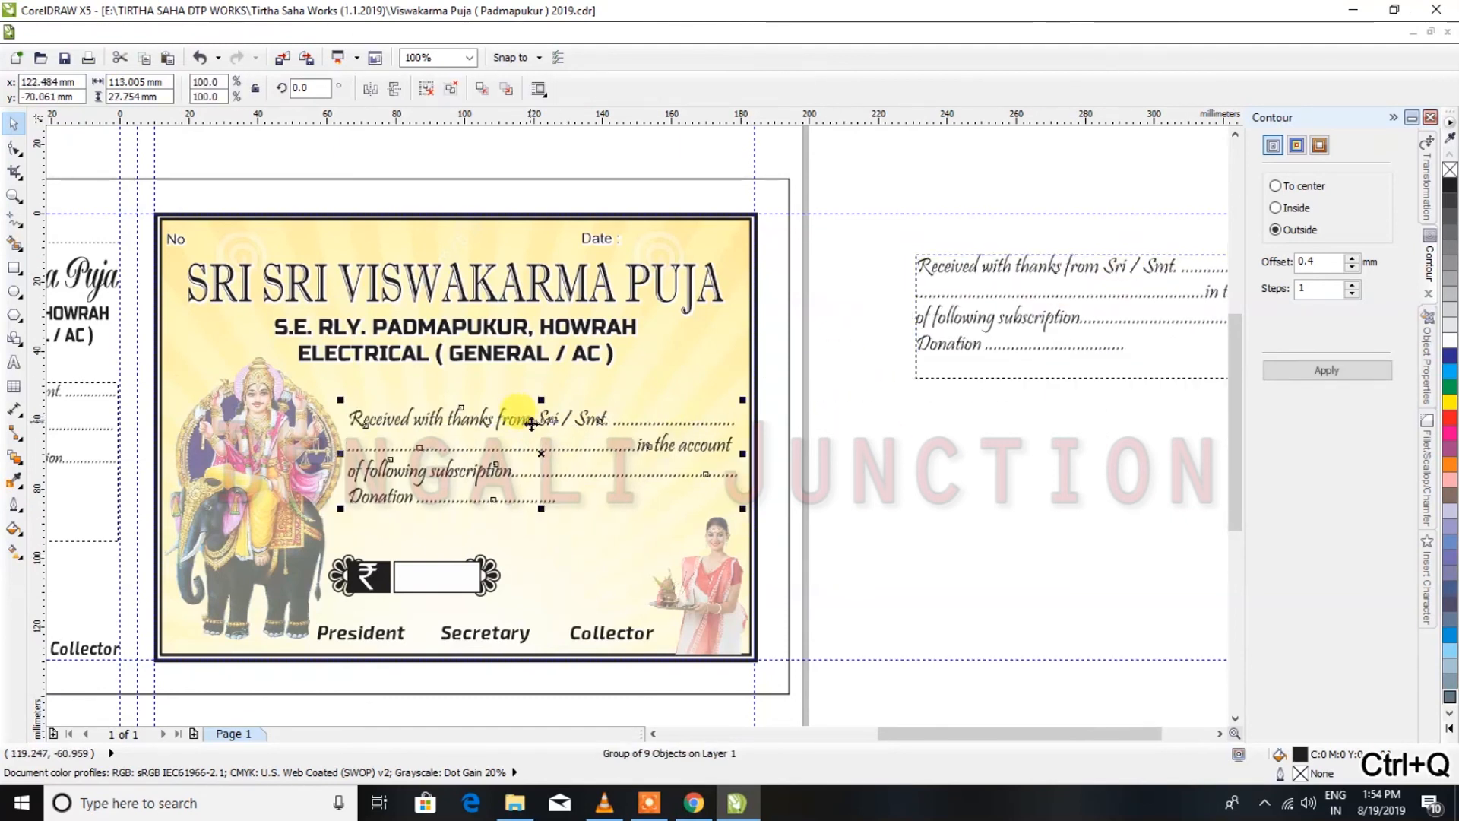
# Stretch the converted paragraph in the main receipt downward to about 36.8 mm high, keeping its width
pyautogui.moveTo(541, 508); pyautogui.dragTo(542, 541)
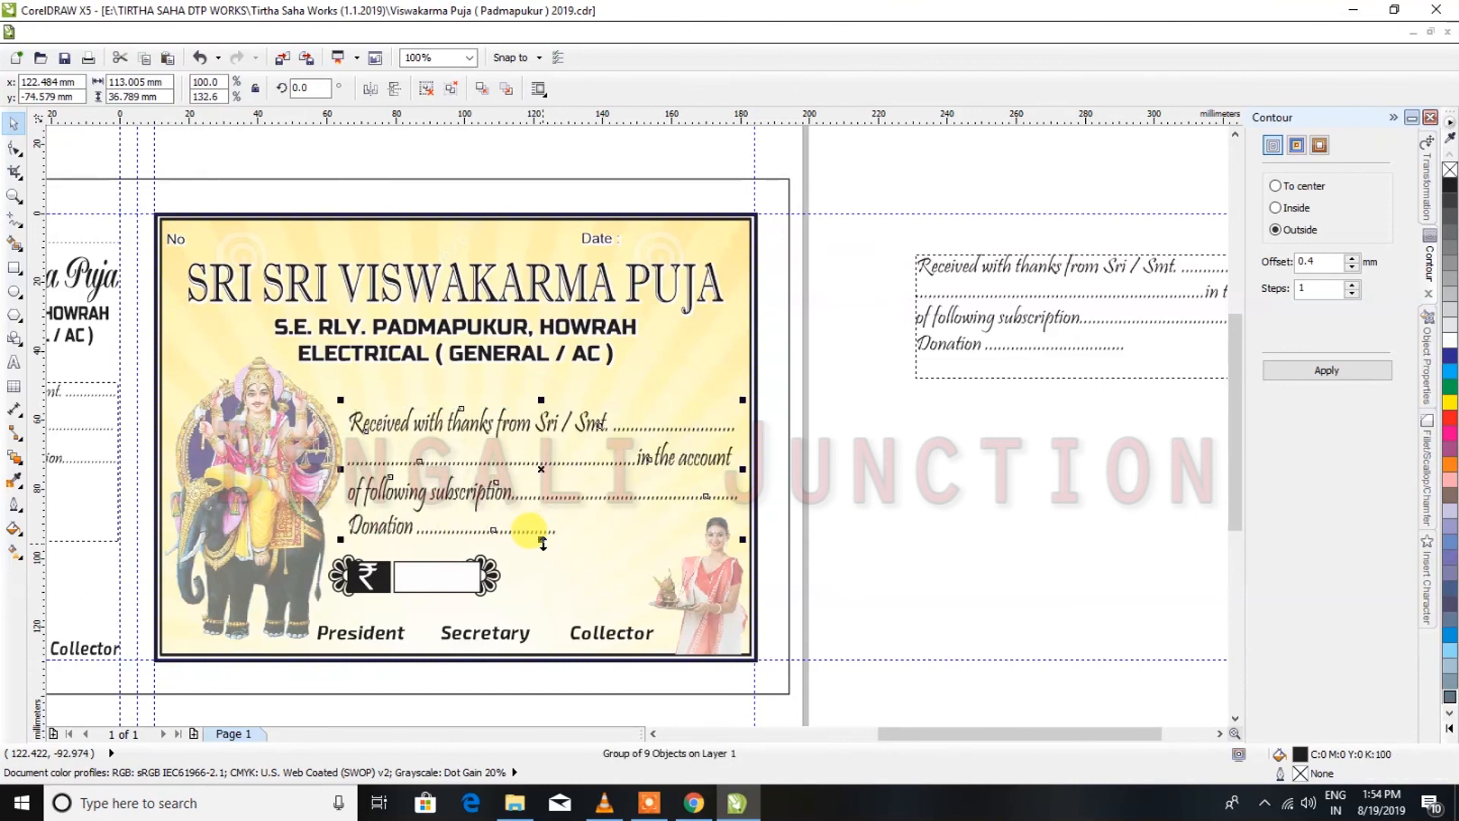
pyautogui.scroll(-1, 561, 480)
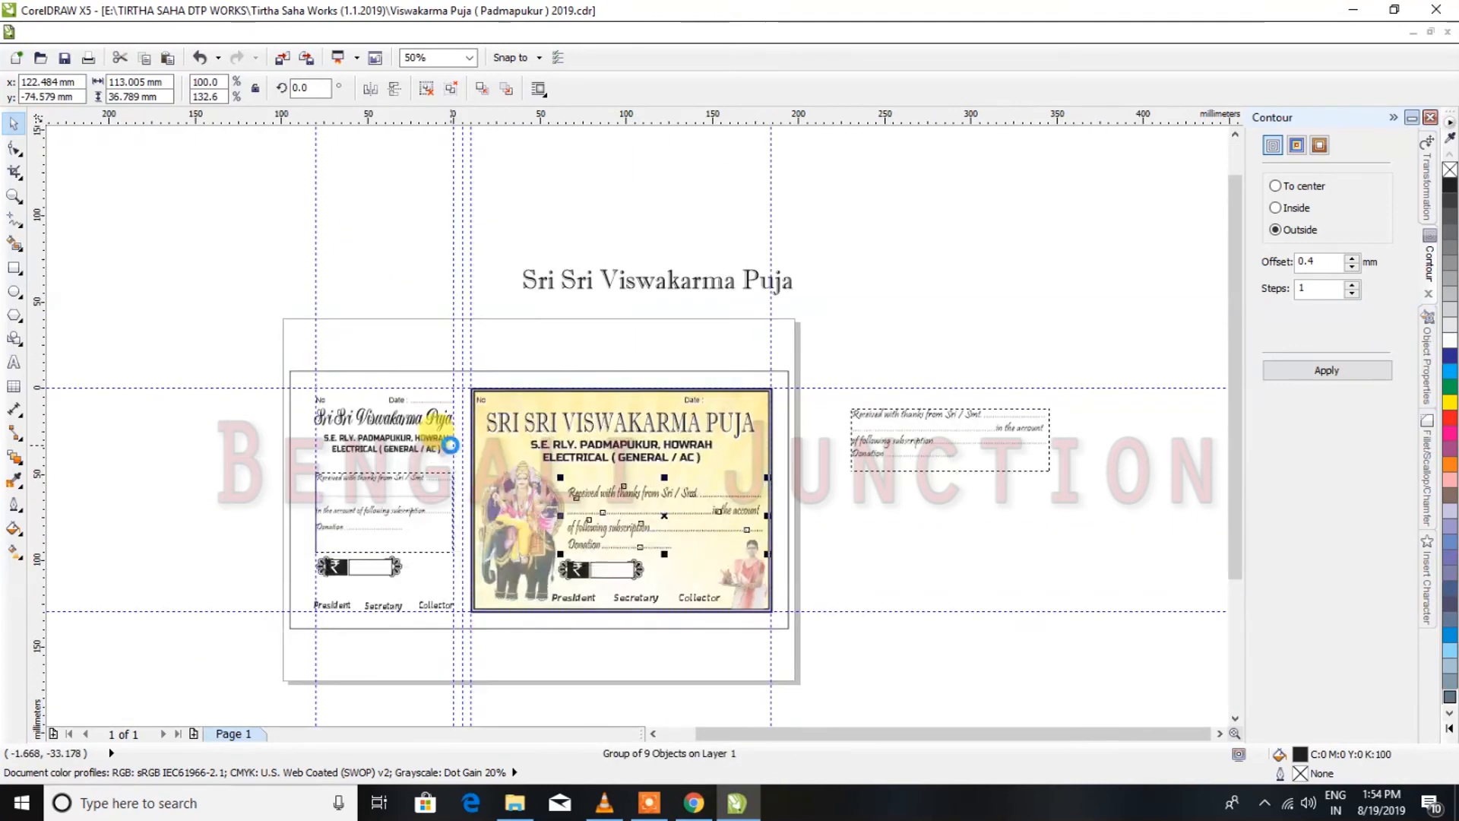
pyautogui.moveTo(284, 328); pyautogui.dragTo(476, 640)
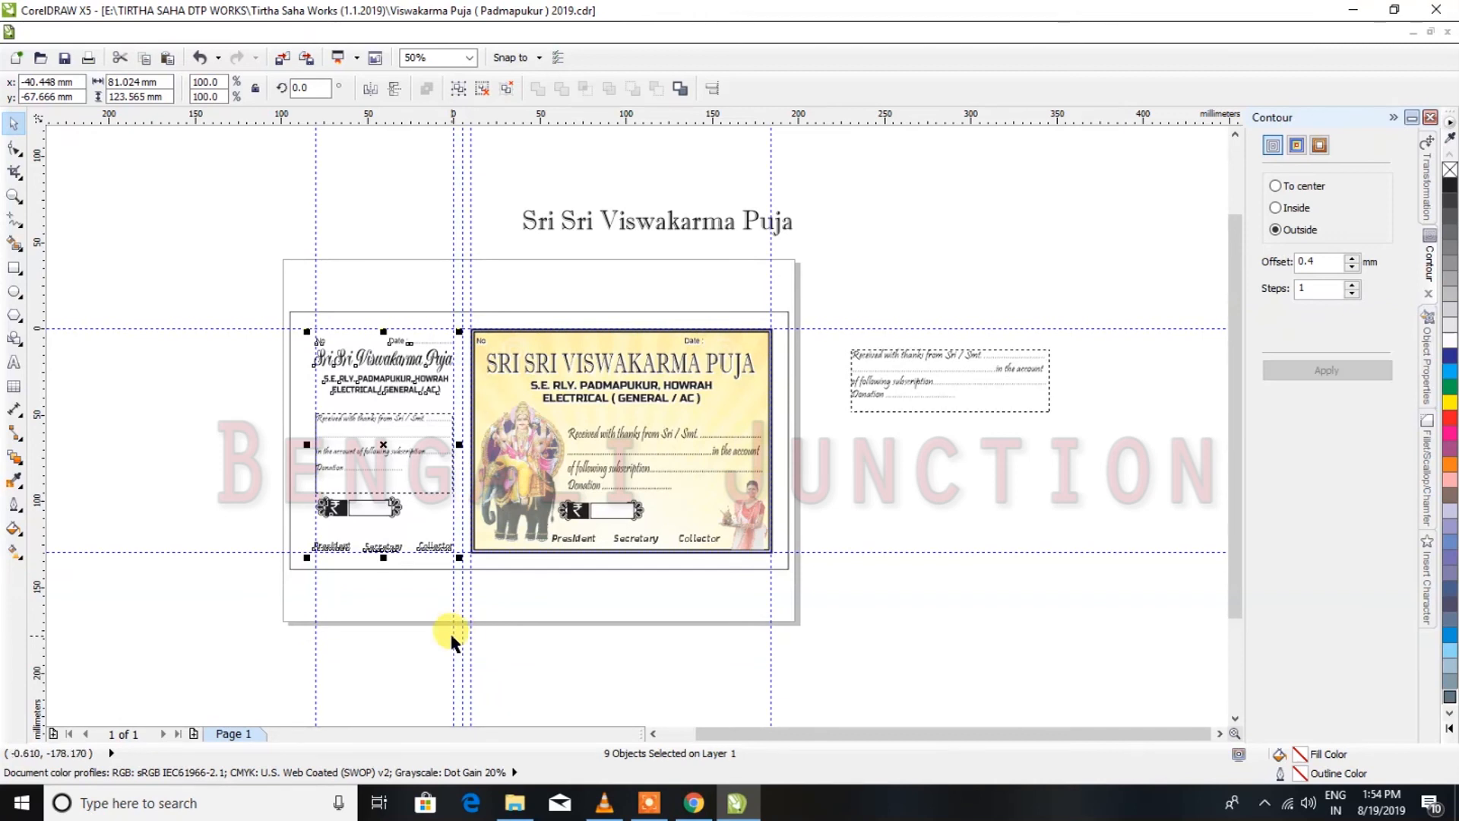
pyautogui.click(379, 664)
# Tighten the line spacing of the "Received with thanks" paragraph on the counterfoil
pyautogui.click(377, 464)
pyautogui.scroll(1, 350, 426)
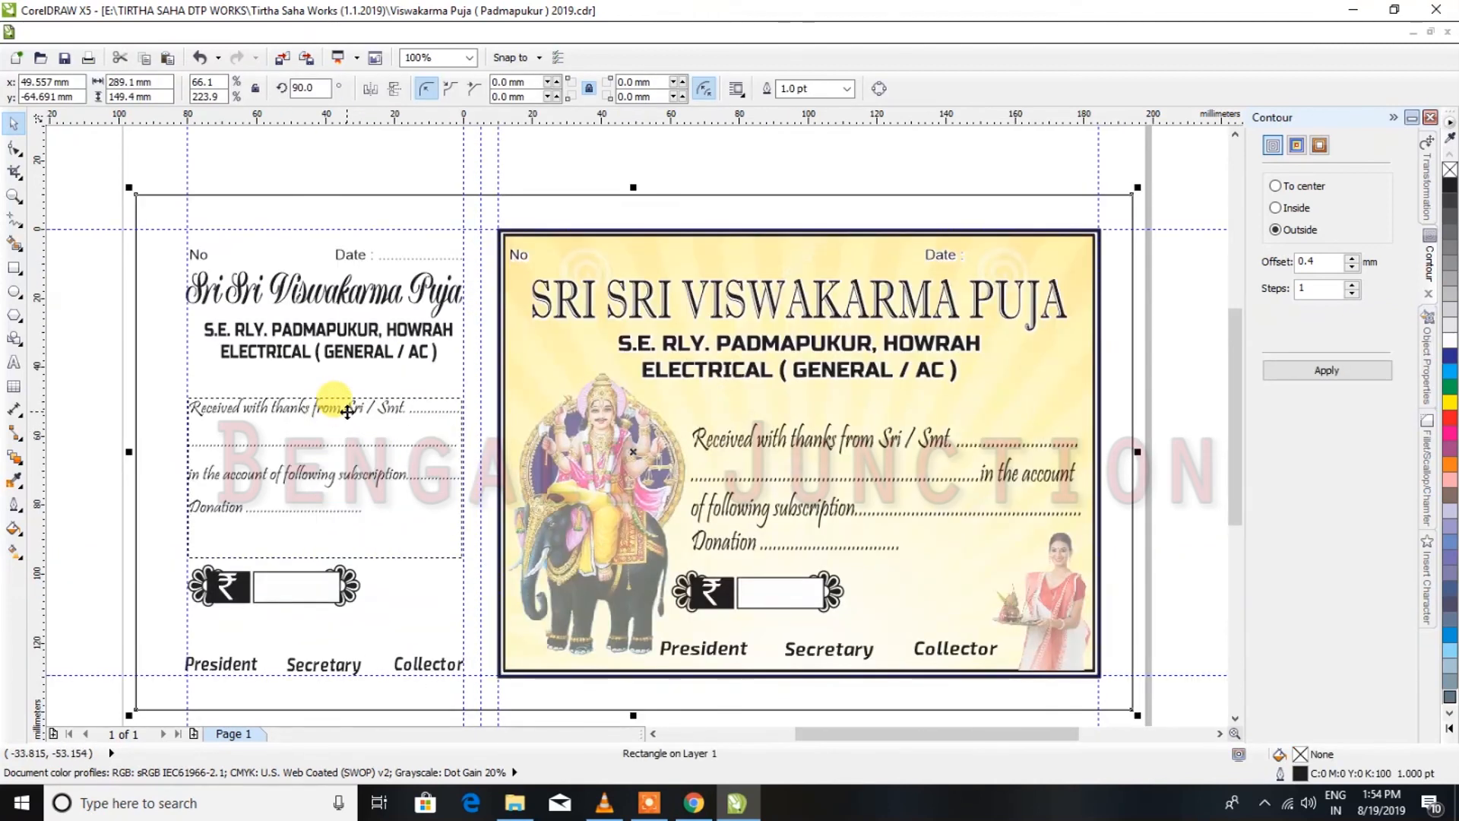
pyautogui.click(214, 396)
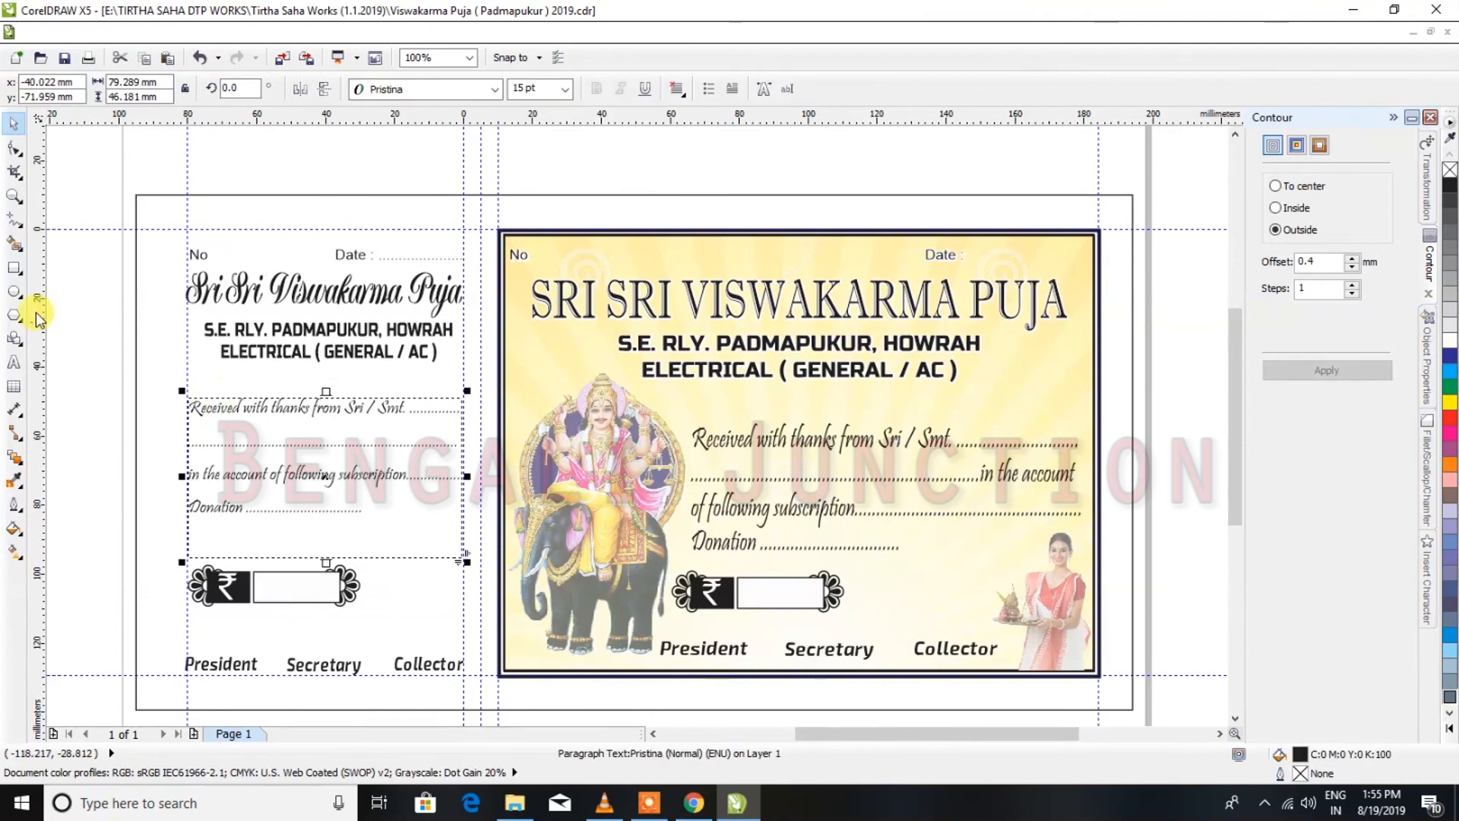
pyautogui.click(15, 149)
pyautogui.moveTo(189, 553); pyautogui.dragTo(185, 516)
pyautogui.press('space')
# Try converting the counterfoil paragraph to curves and stretching it to about 40.3 mm high, and undo both changes
pyautogui.hotkey('ctrl', 'q')
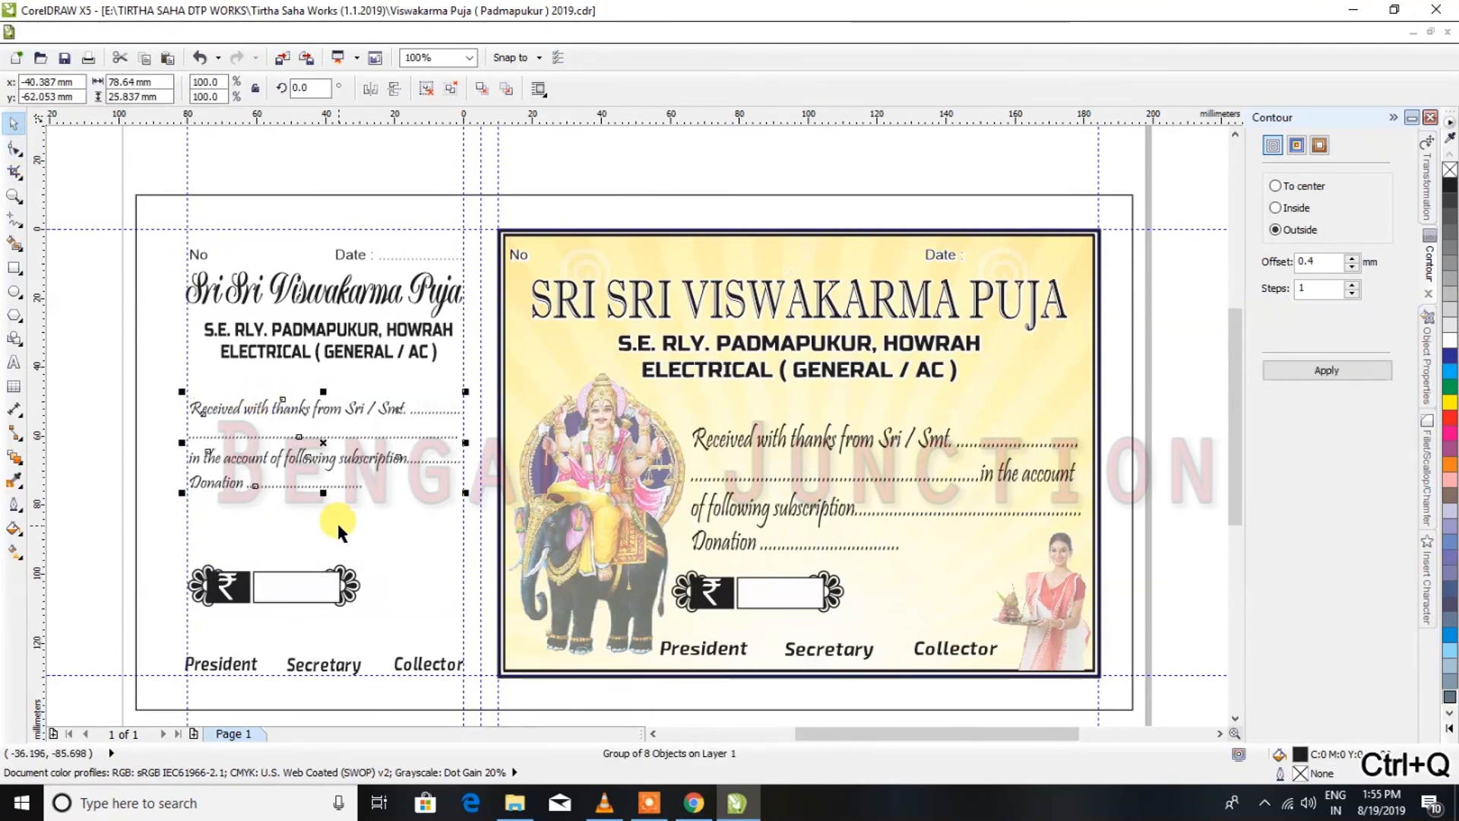
pyautogui.moveTo(326, 498); pyautogui.dragTo(323, 545)
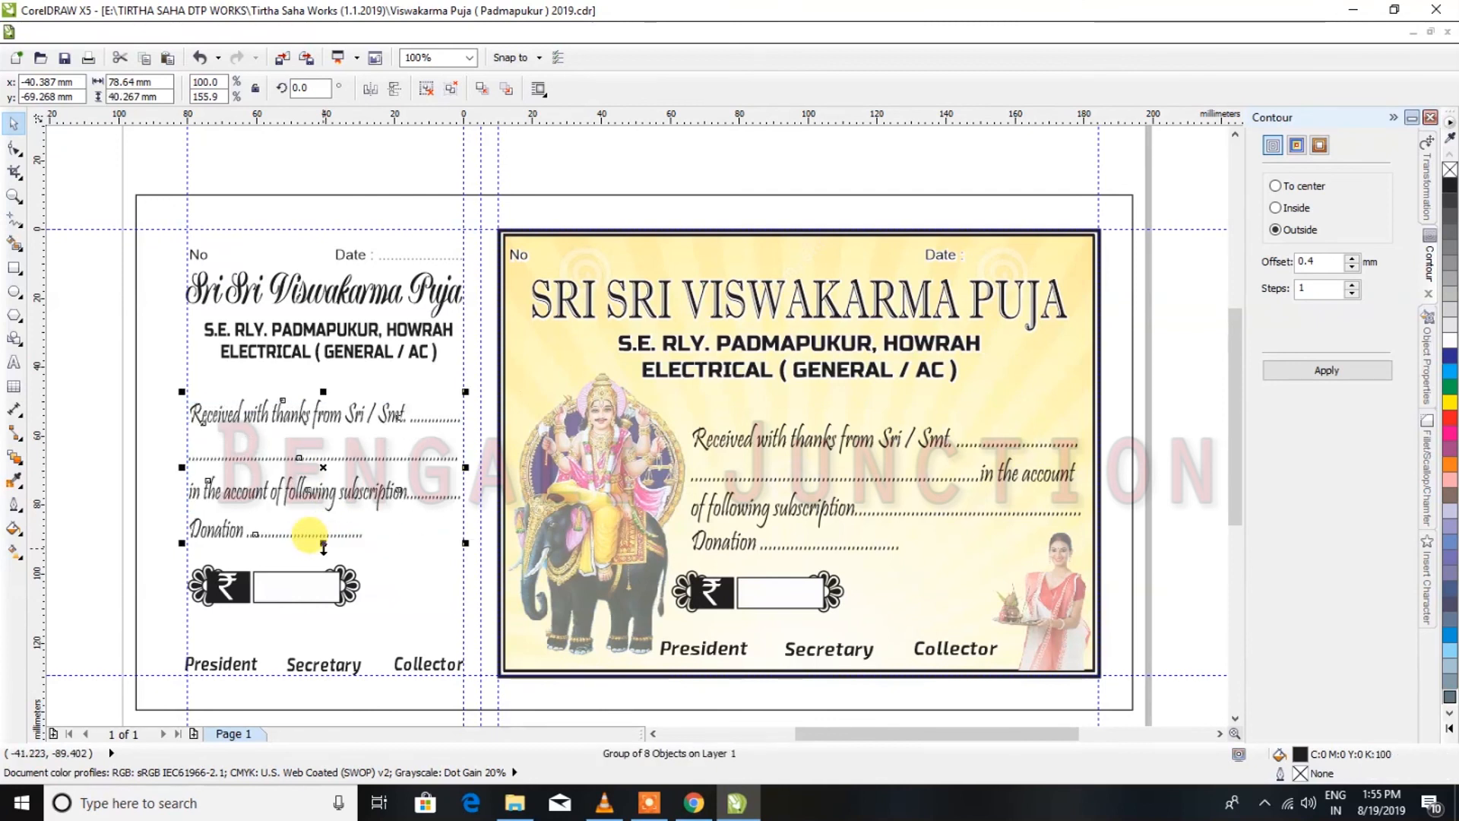
pyautogui.hotkey('ctrl', 'z')
pyautogui.hotkey('ctrl', 'z')
pyautogui.hotkey('ctrl', 'z')
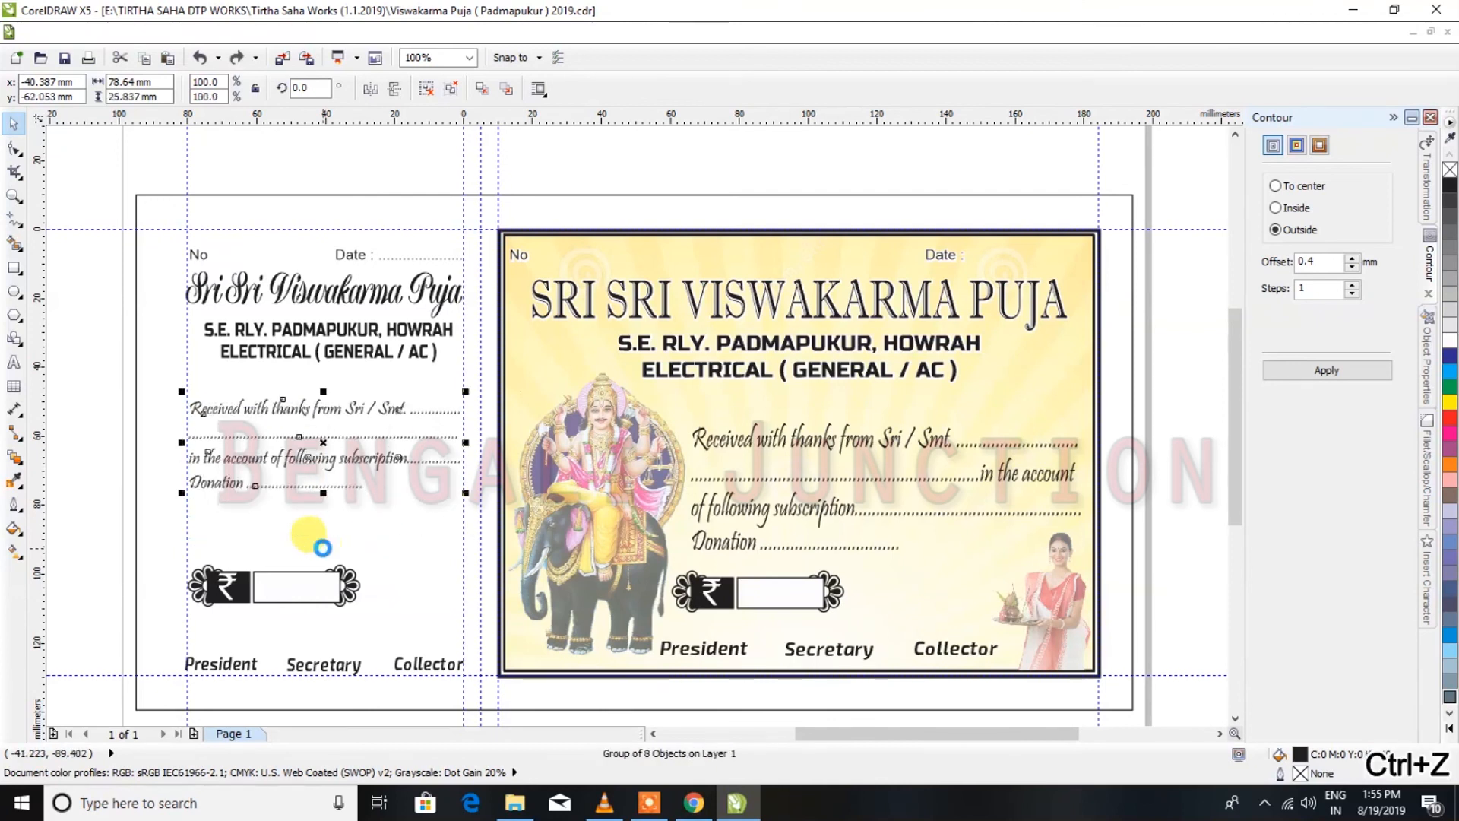
# Shorten the counterfoil's second dotted line so it ends with "in the", and lengthen the dots after "subscription" to fill that line
pyautogui.scroll(2, 151, 433)
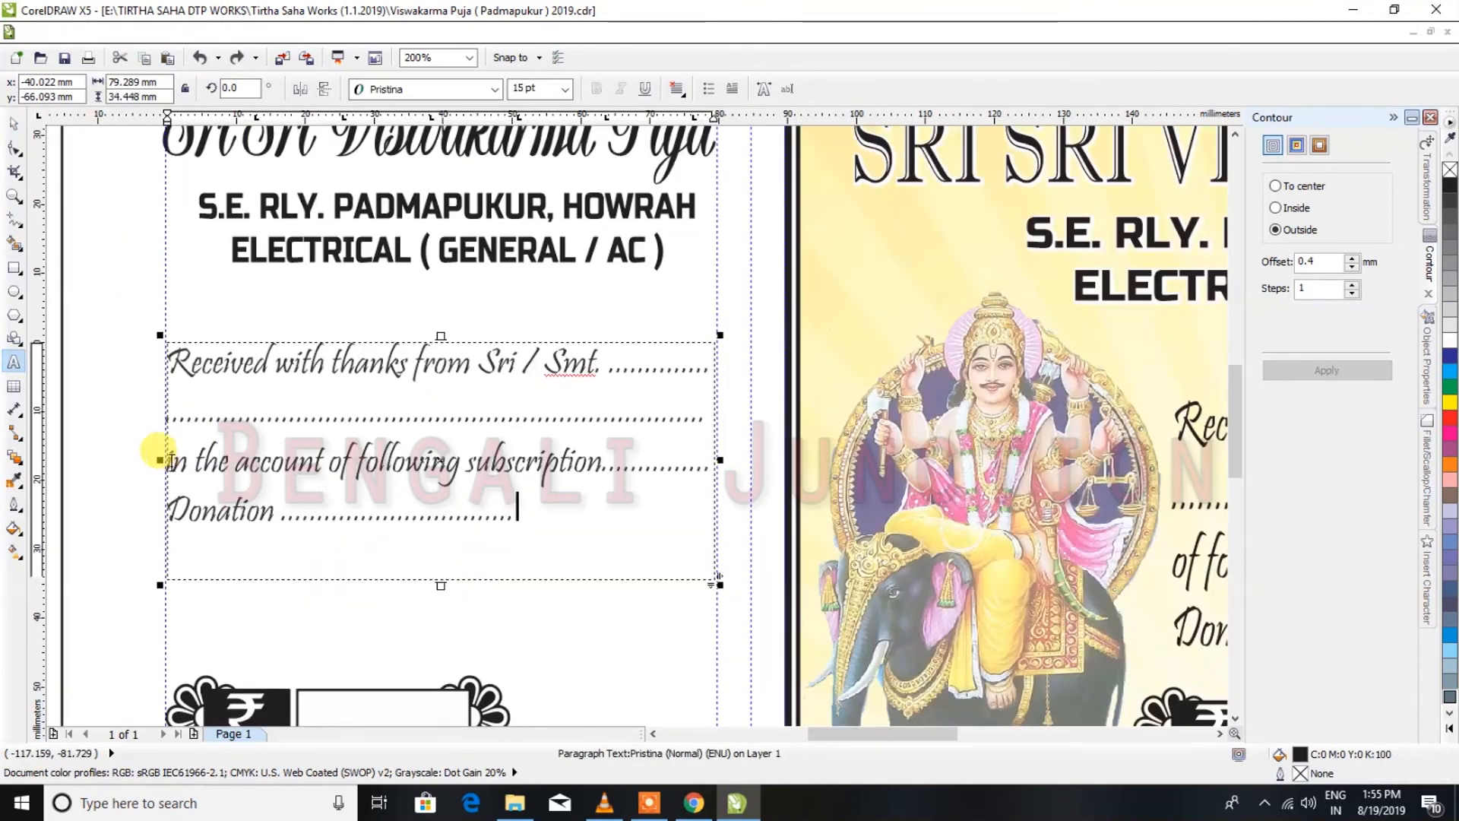
pyautogui.click(167, 460)
pyautogui.press('BackSpace')
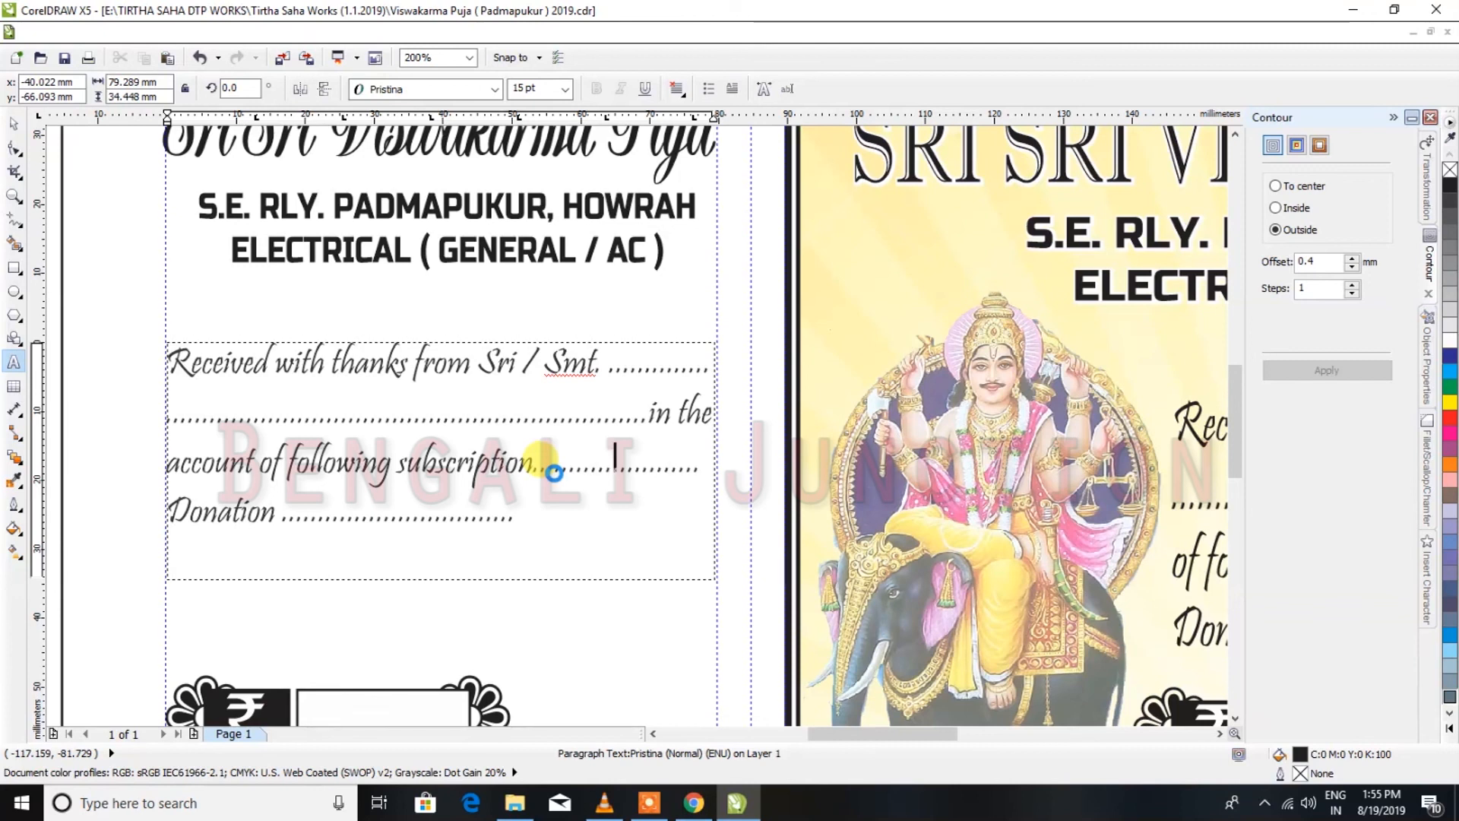
pyautogui.scroll(-2, 387, 566)
pyautogui.click(14, 123)
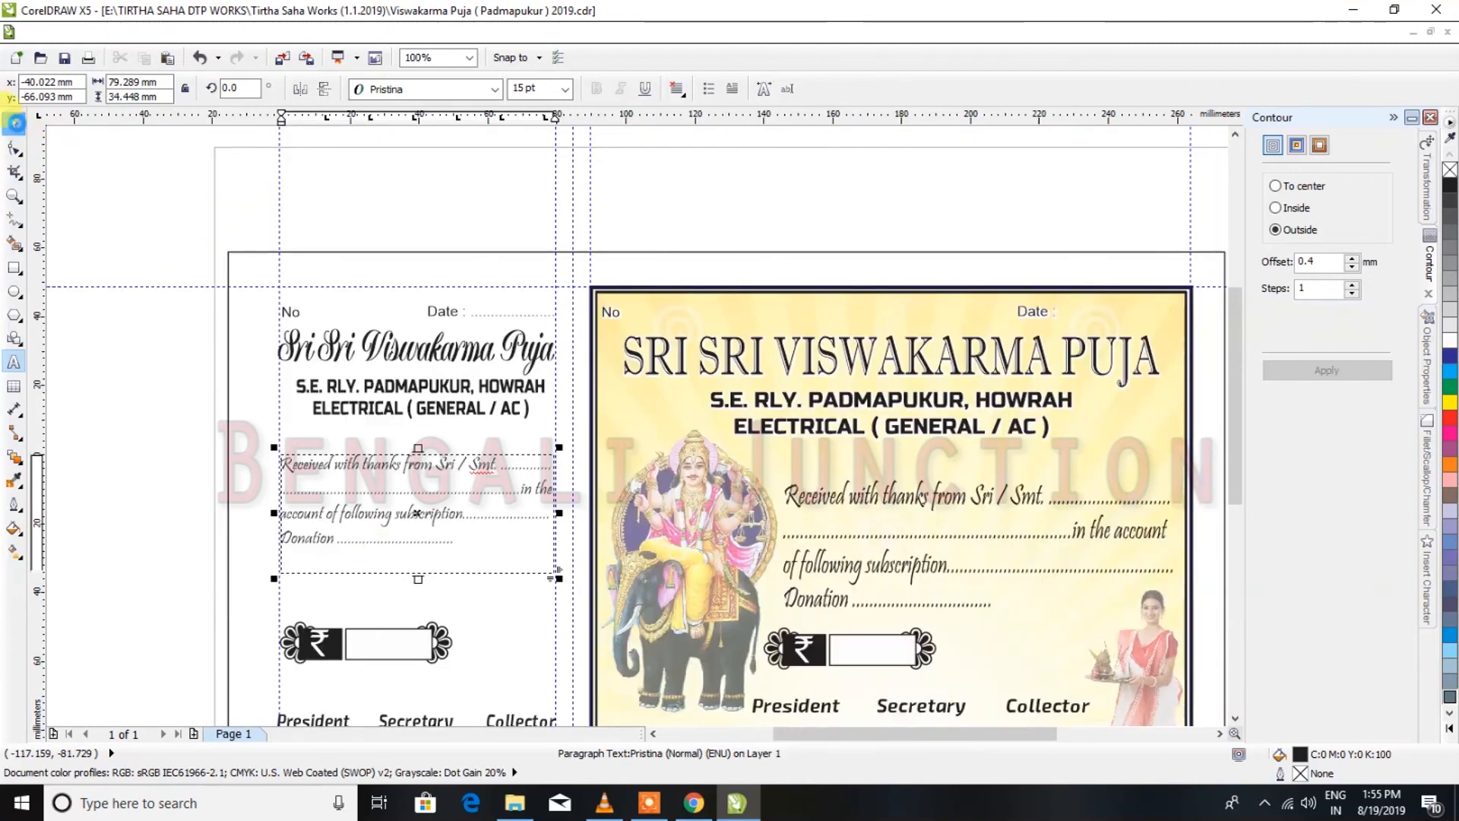
# Convert the counterfoil paragraph to curves and stretch it downward toward the rupee box
pyautogui.hotkey('ctrl', 'q')
pyautogui.moveTo(416, 547); pyautogui.dragTo(416, 597)
pyautogui.scroll(-2, 411, 597)
# Convert the remaining text of the counterfoil and the main receipt to curves
pyautogui.click(248, 365)
pyautogui.moveTo(456, 697); pyautogui.dragTo(512, 678)
pyautogui.hotkey('ctrl', 'q')
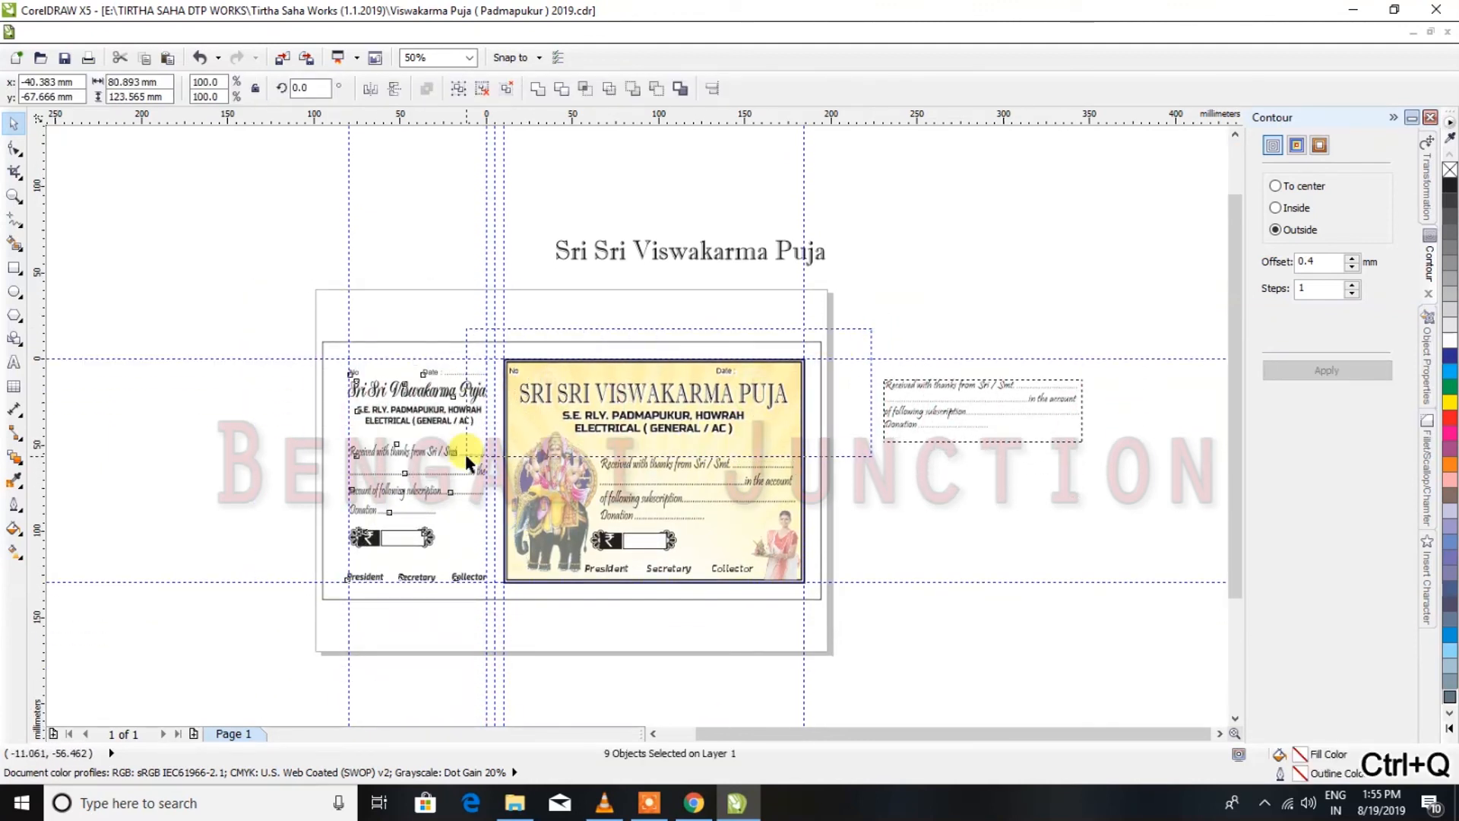
pyautogui.moveTo(862, 675); pyautogui.dragTo(515, 556)
pyautogui.hotkey('ctrl', 'q')
pyautogui.click(600, 538)
pyautogui.click(661, 401)
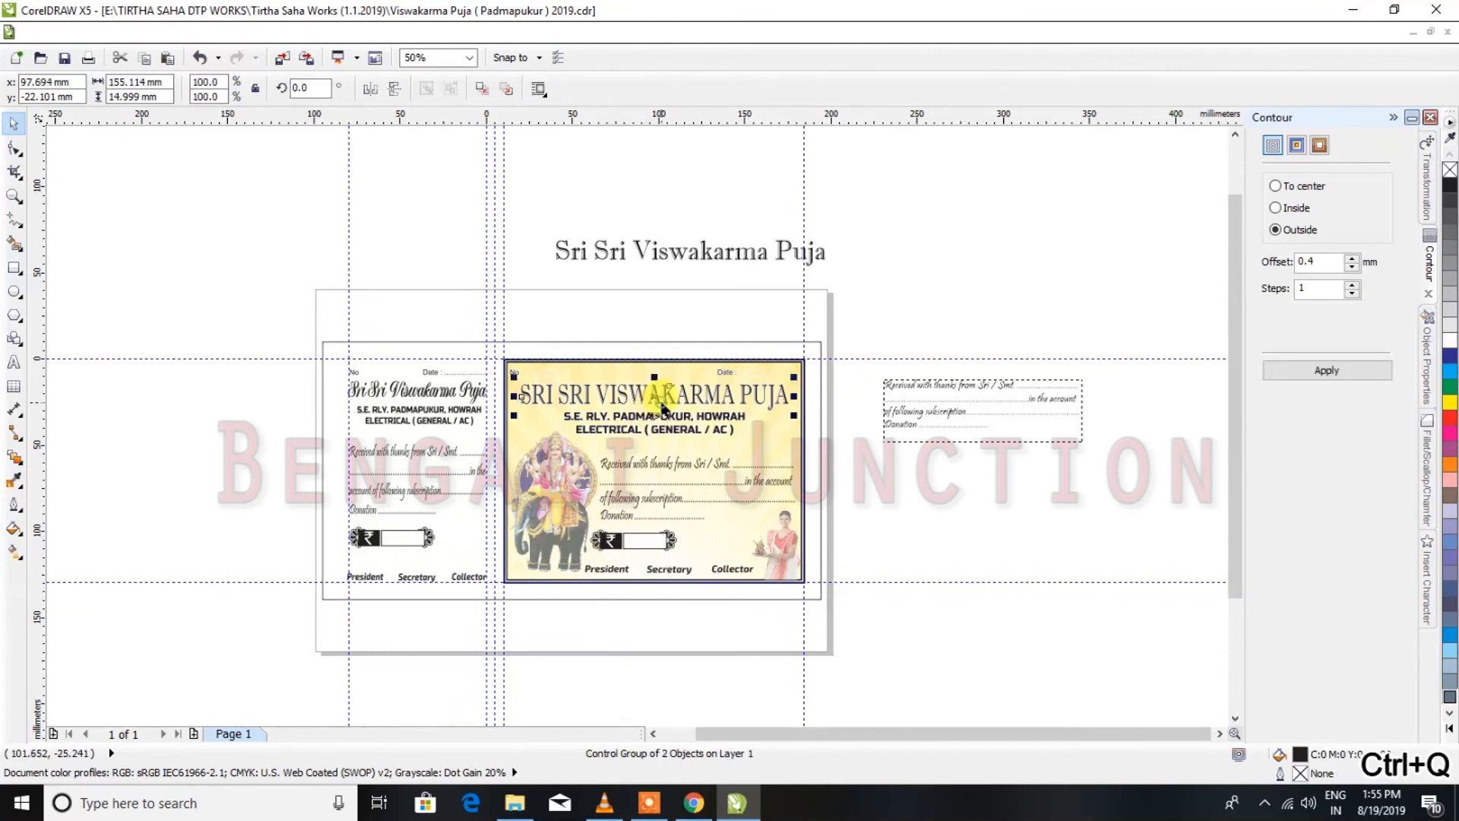
# Delete the spare receipt paragraph and the spare "Sri Sri Viswakarma Puja" title outside the page
pyautogui.click(889, 383)
pyautogui.press('Delete')
pyautogui.click(730, 250)
pyautogui.press('Delete')
pyautogui.click(925, 458)
# Check the text statistics in the document properties for any remaining text objects
pyautogui.rightClick(927, 463)
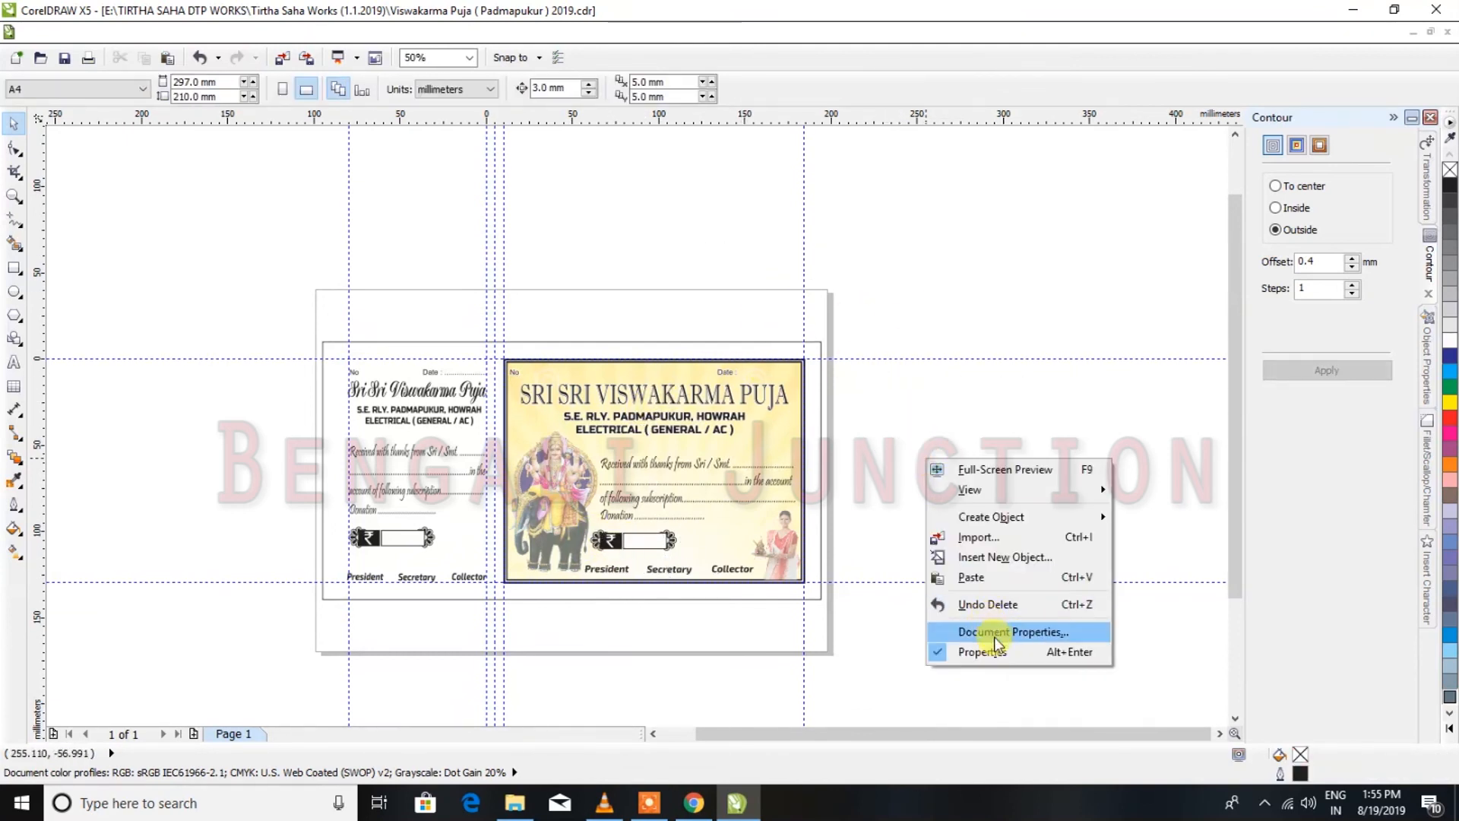
pyautogui.click(987, 628)
pyautogui.moveTo(923, 334); pyautogui.dragTo(924, 430)
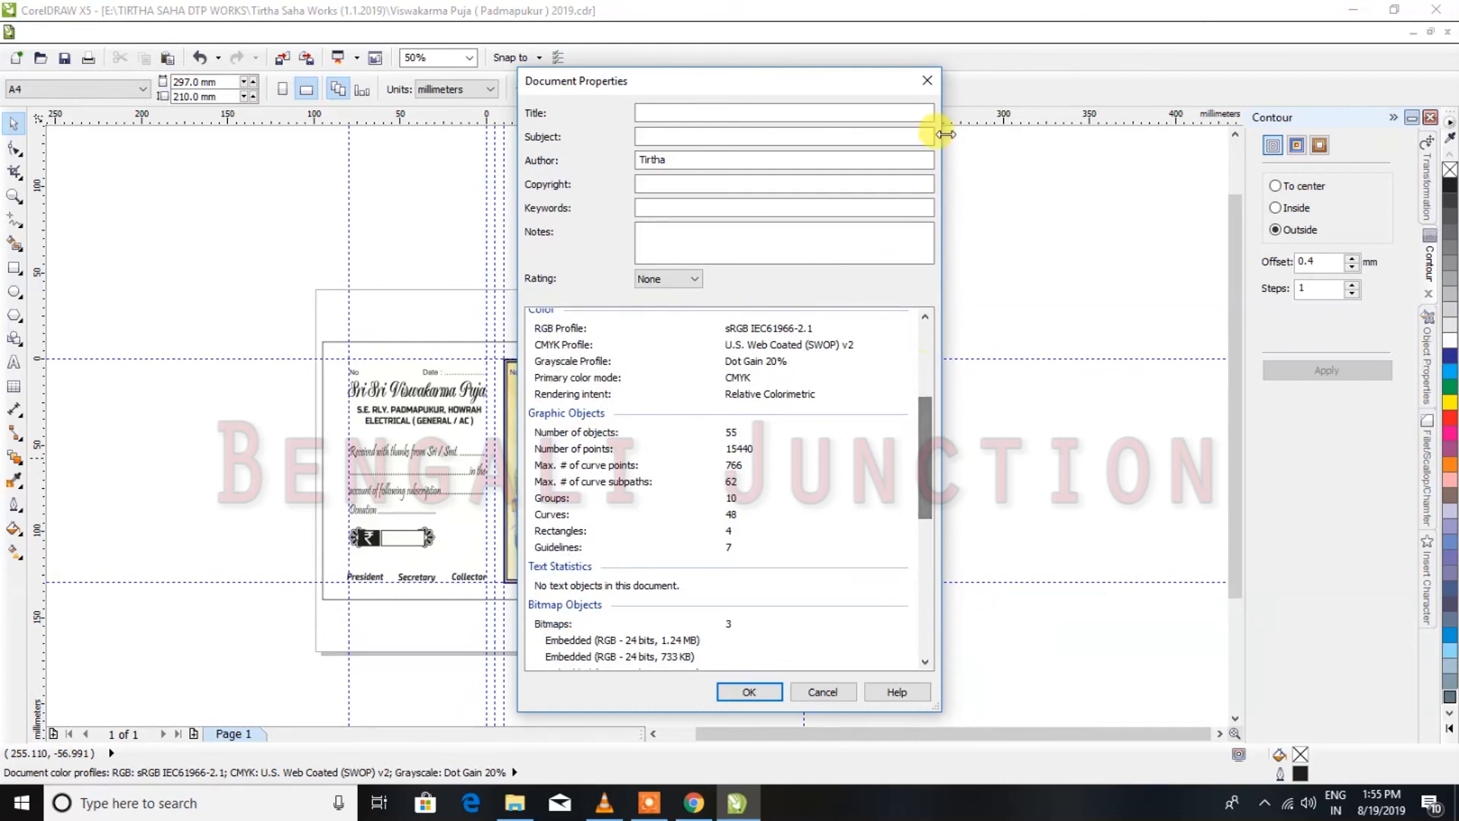
pyautogui.click(927, 79)
# Fit the whole receipt and counterfoil in the view and collapse the Contour docker to review the layout
pyautogui.scroll(2, 467, 387)
pyautogui.scroll(-2, 467, 388)
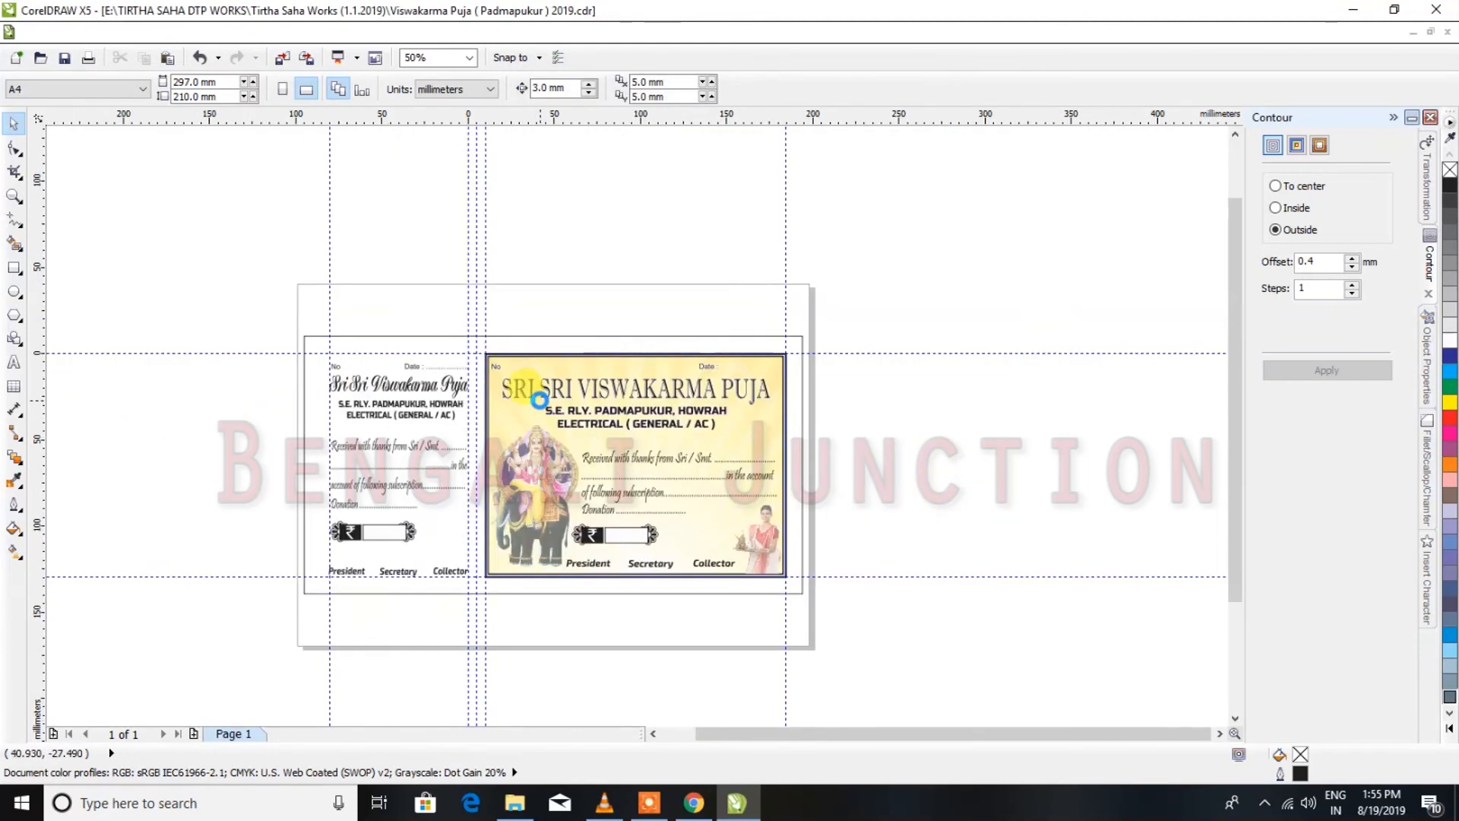
pyautogui.click(24, 199)
pyautogui.moveTo(277, 319); pyautogui.dragTo(798, 590)
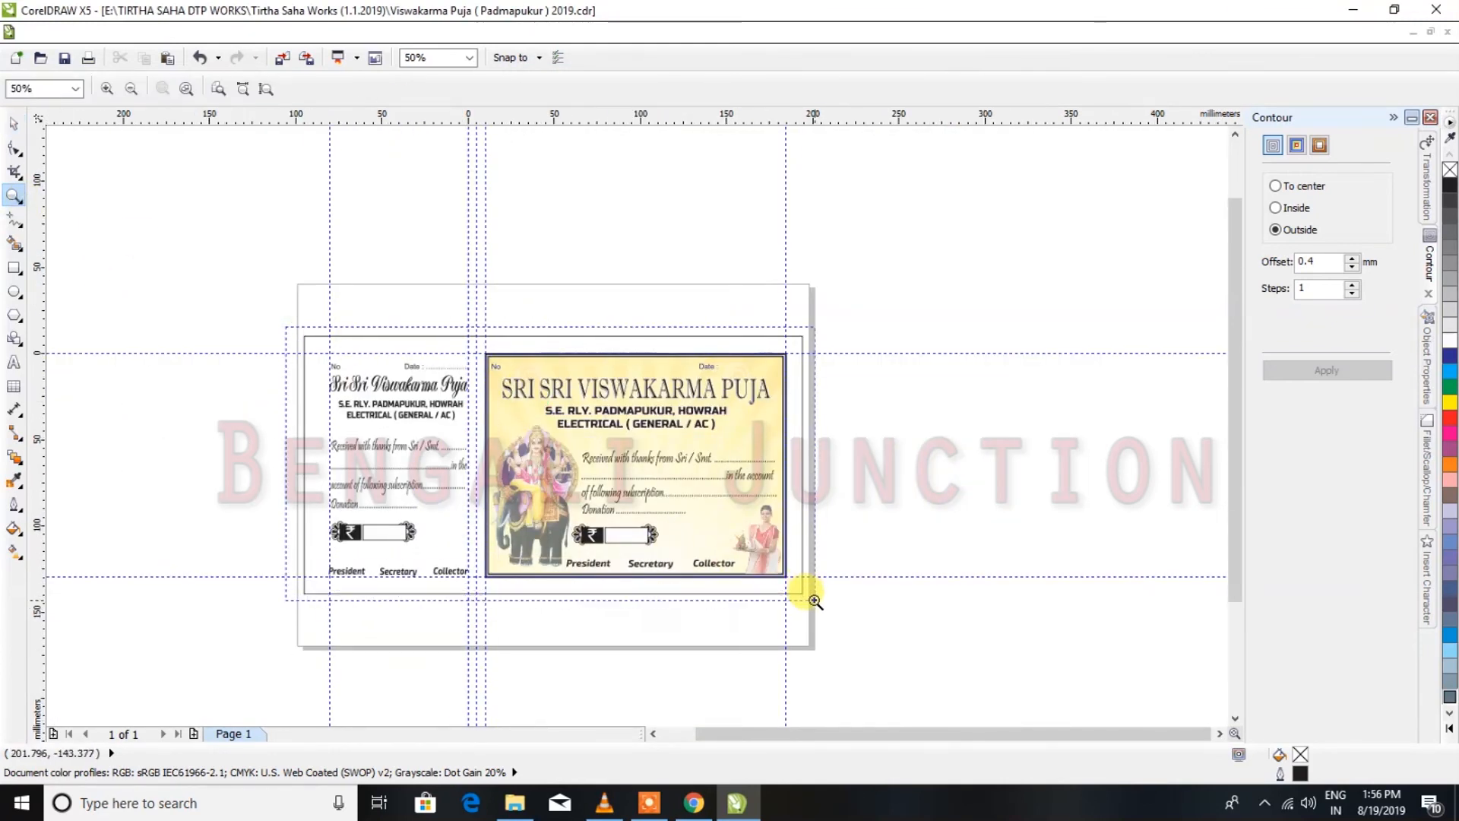
pyautogui.click(13, 124)
pyautogui.click(1392, 117)
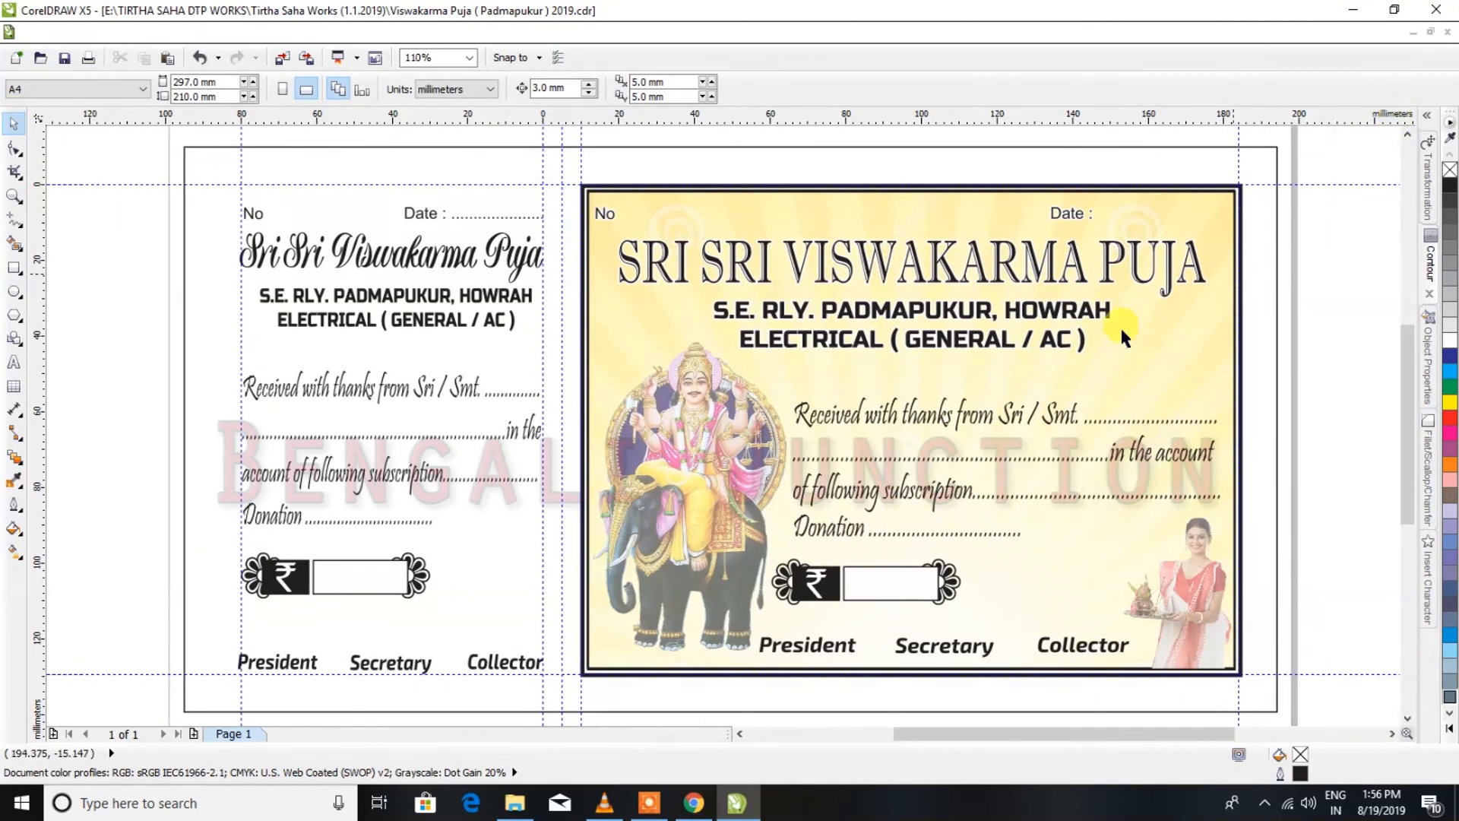